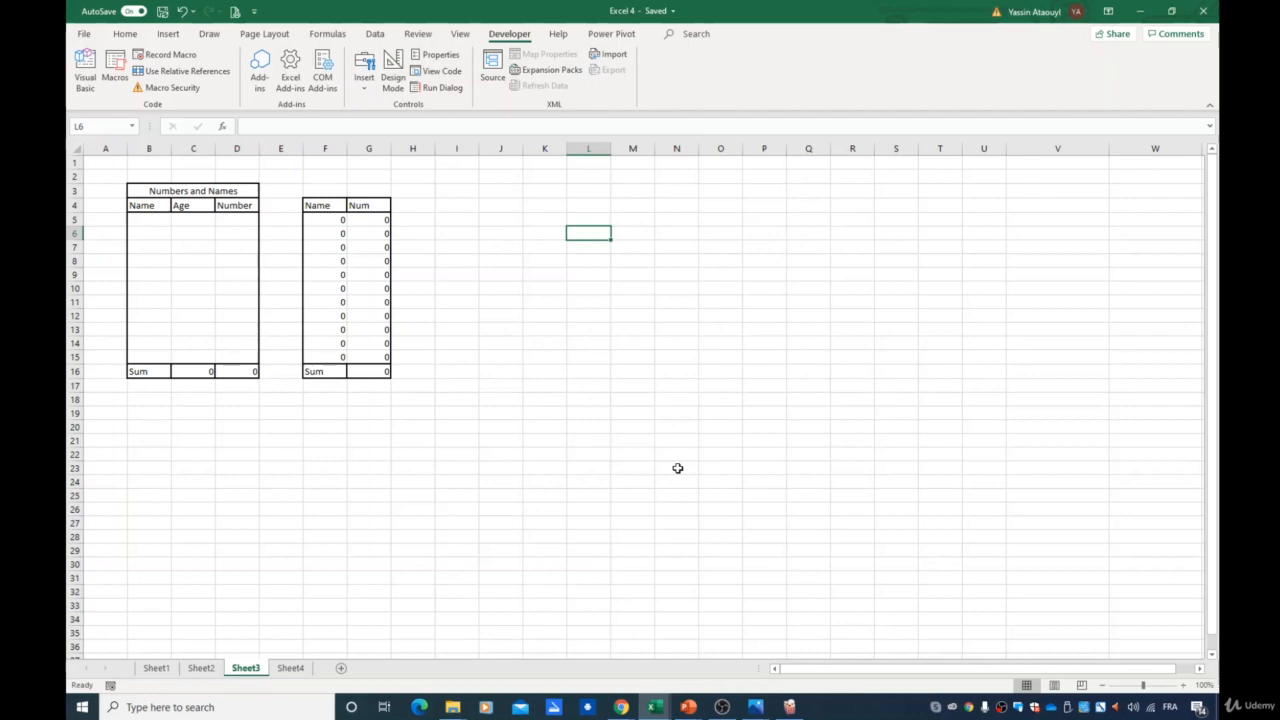
- Clear the "gh" entry from cell F2 on Sheet4
right_click(290, 668)
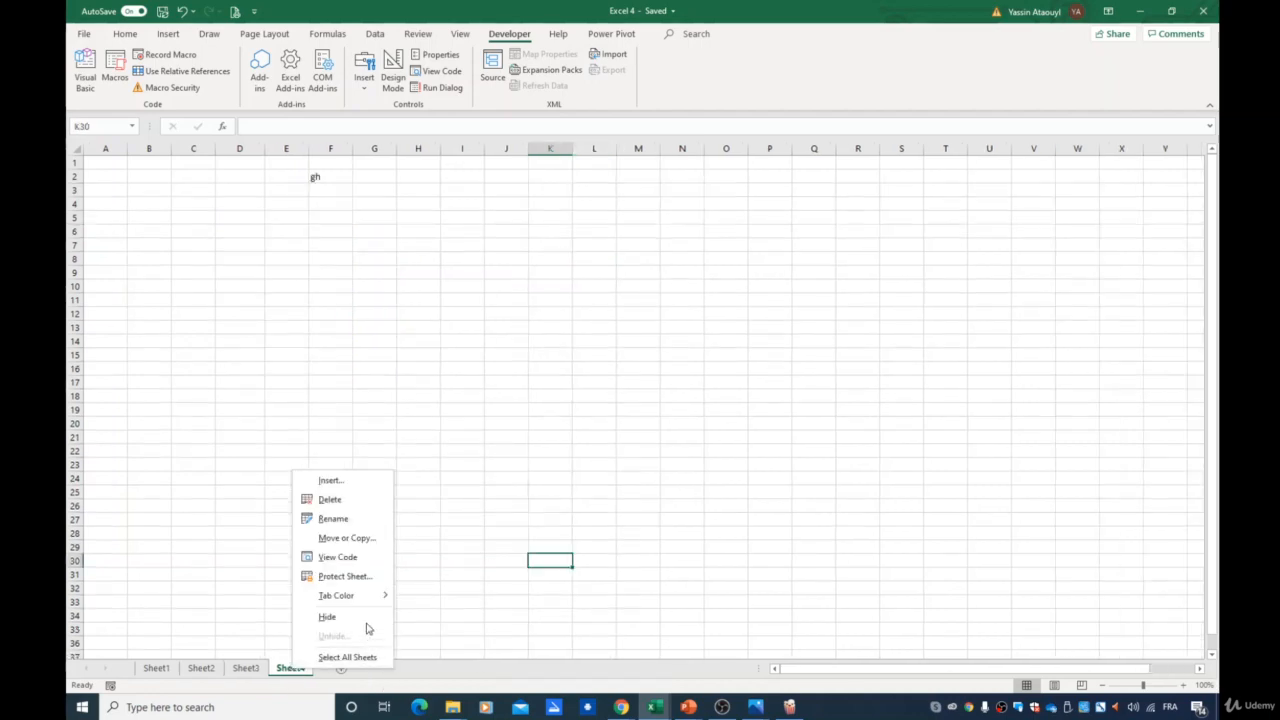
key(Escape)
click(342, 178)
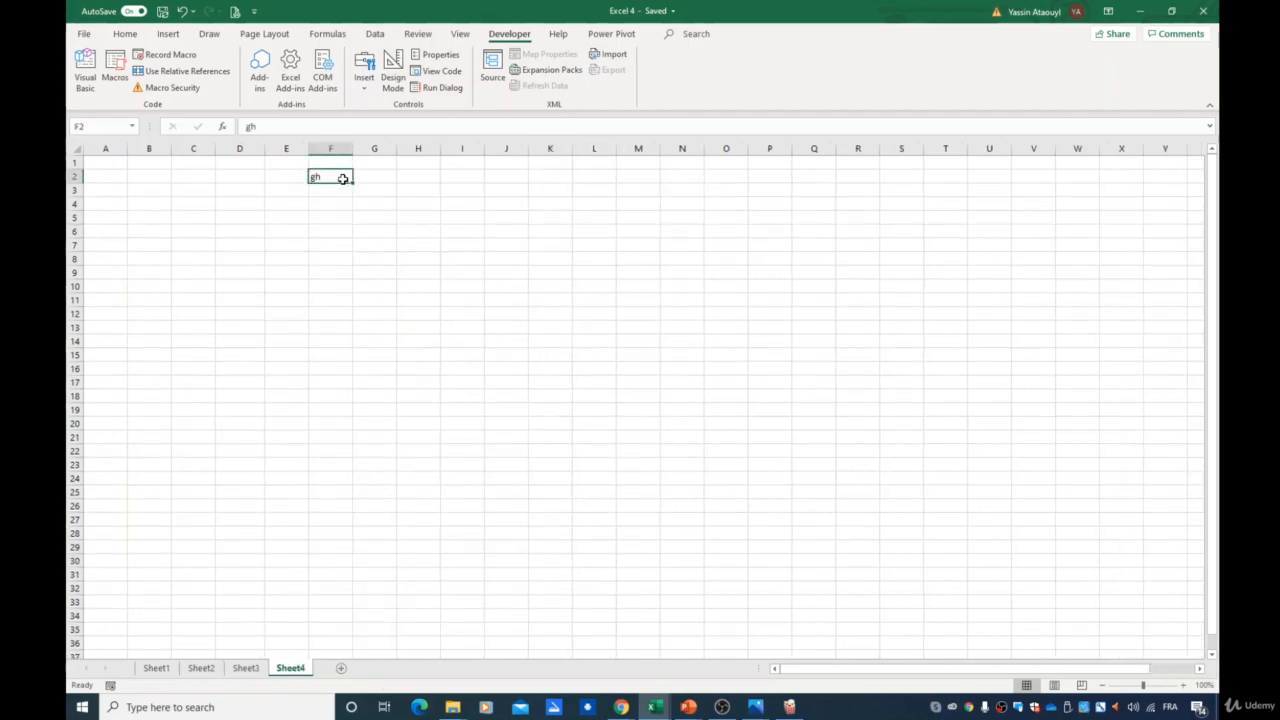
key(Delete)
click(222, 342)
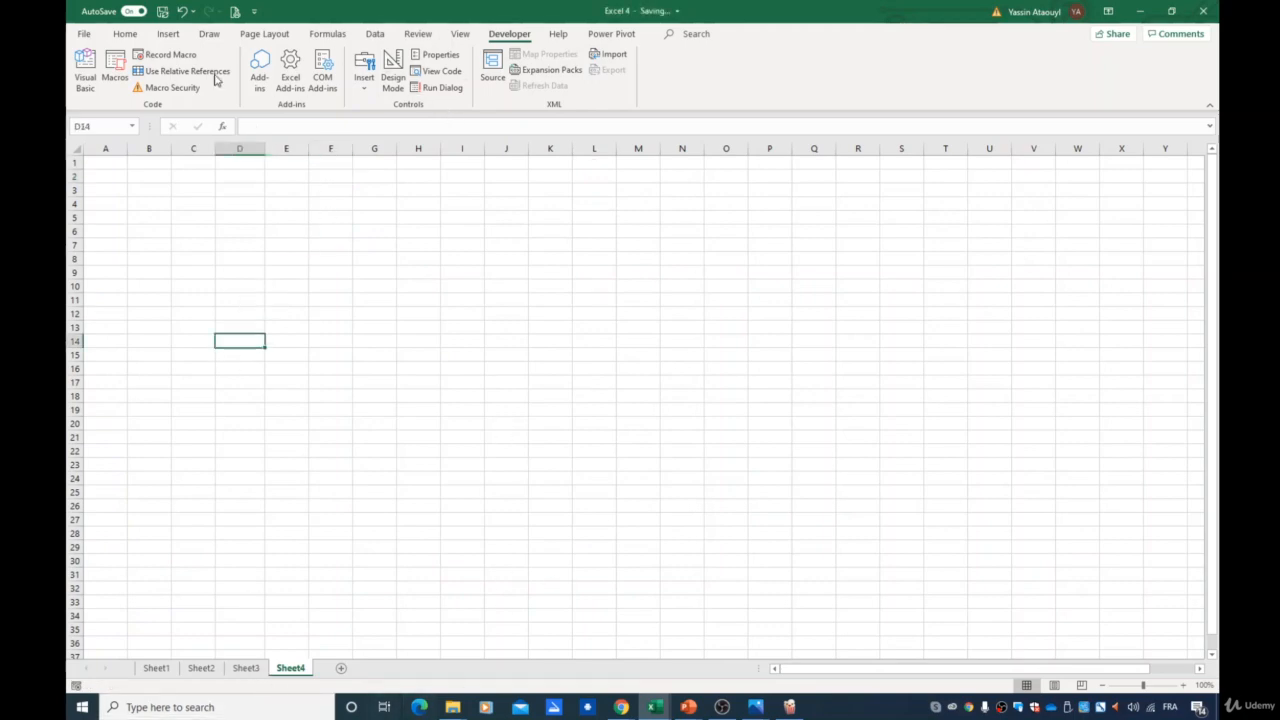
- Run the Step1 and Step2 macros to build the Numbers and Names table
click(114, 72)
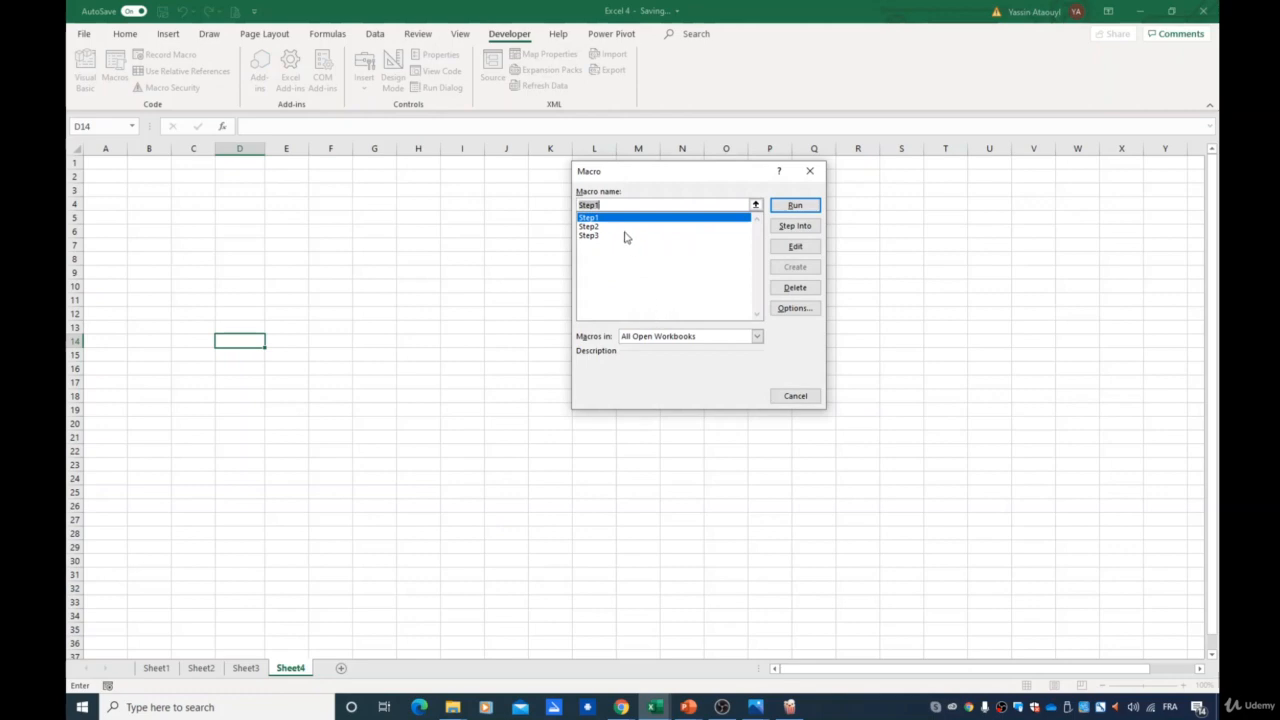
click(795, 205)
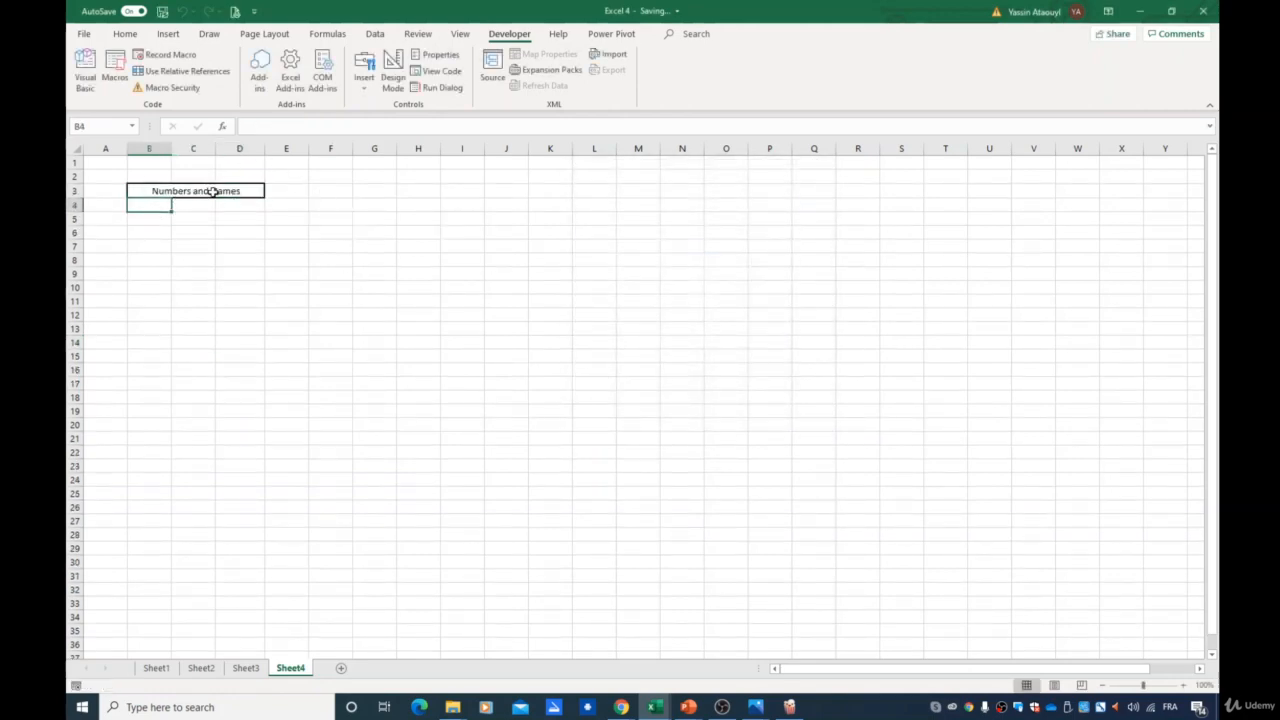
click(114, 72)
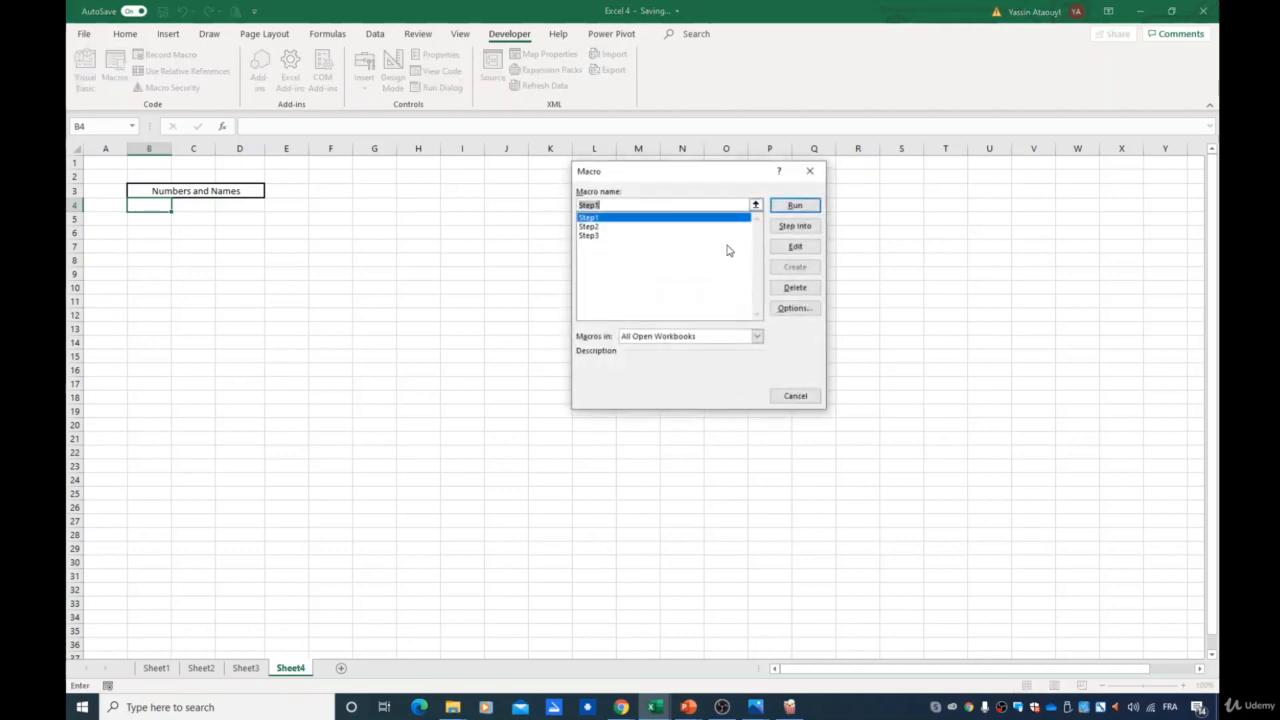
click(620, 226)
click(795, 205)
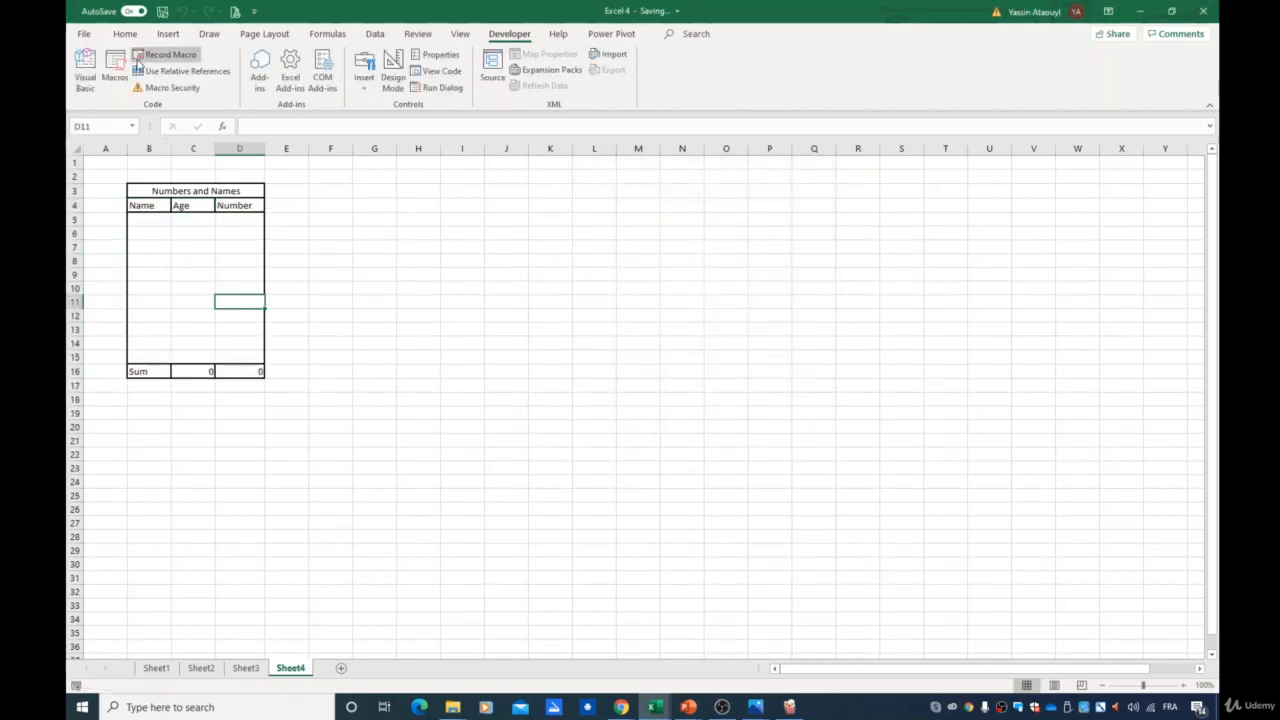
- Run the Step3 macro to add the Name/Num table
click(114, 72)
click(637, 235)
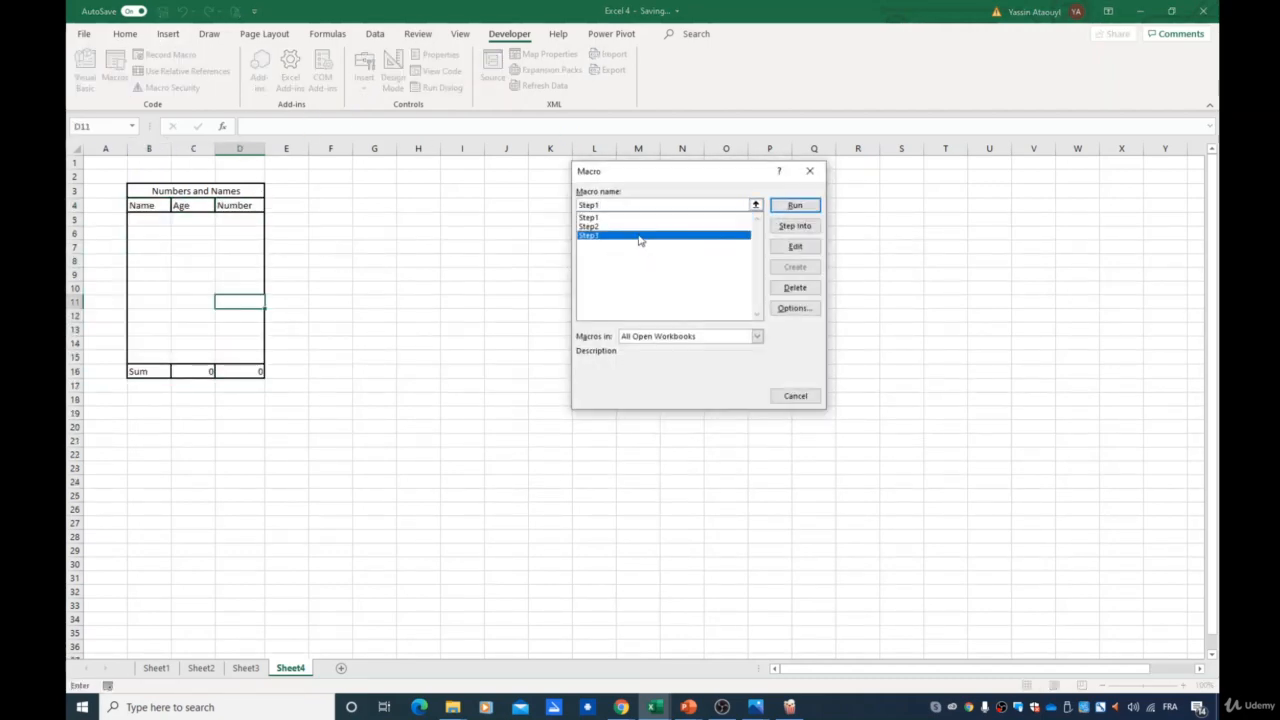
click(790, 209)
click(647, 312)
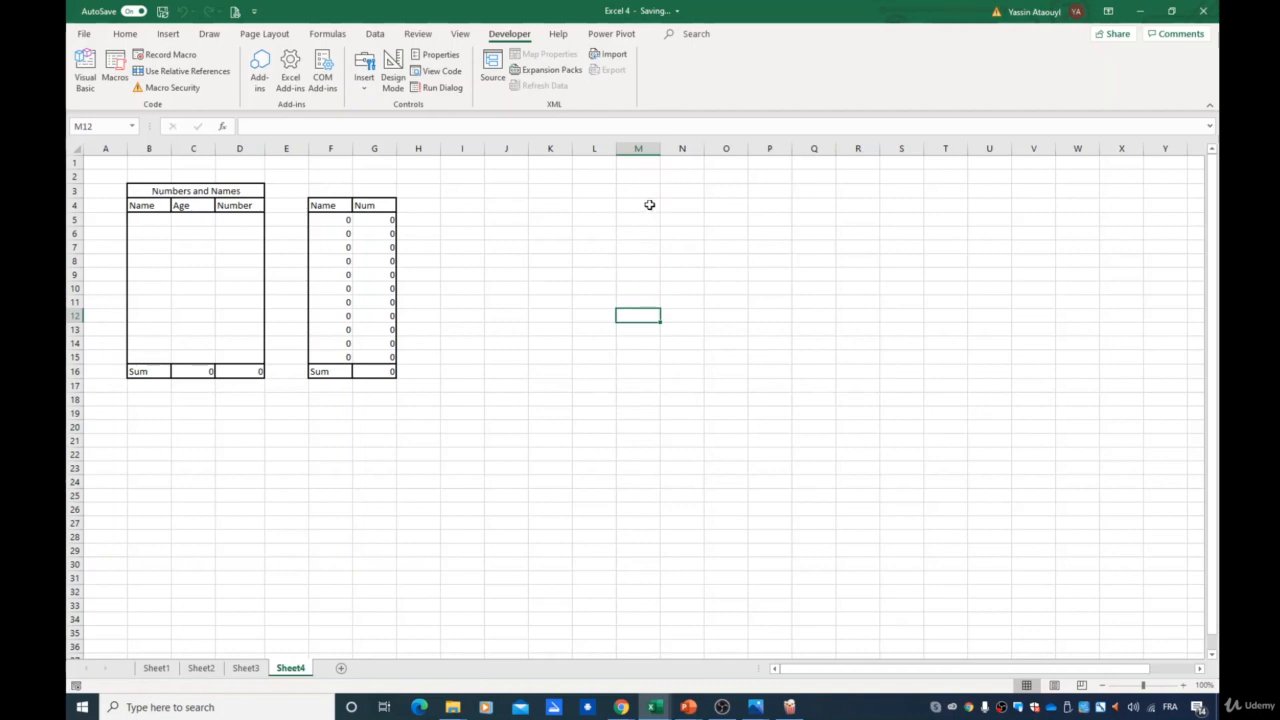
- Turn on relative references and start recording a macro named P2step1 from cell K3
click(544, 191)
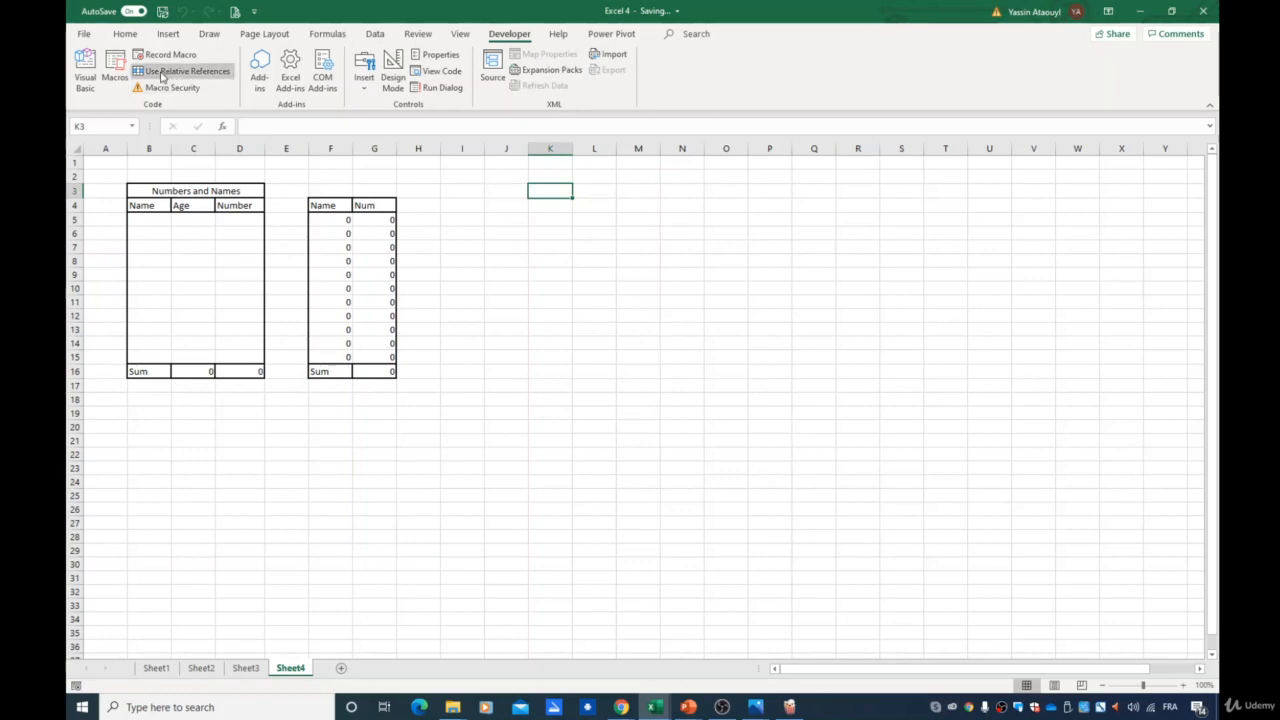
click(156, 75)
click(174, 58)
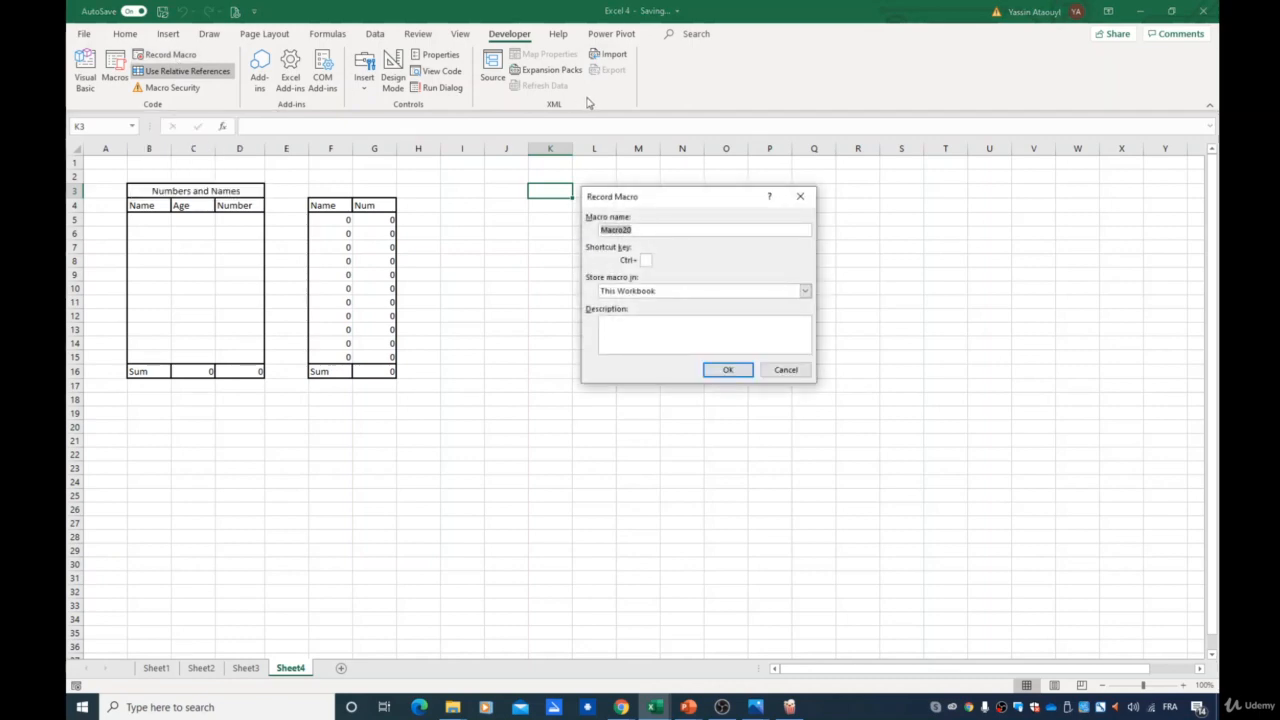
text(P2 step1)
click(729, 370)
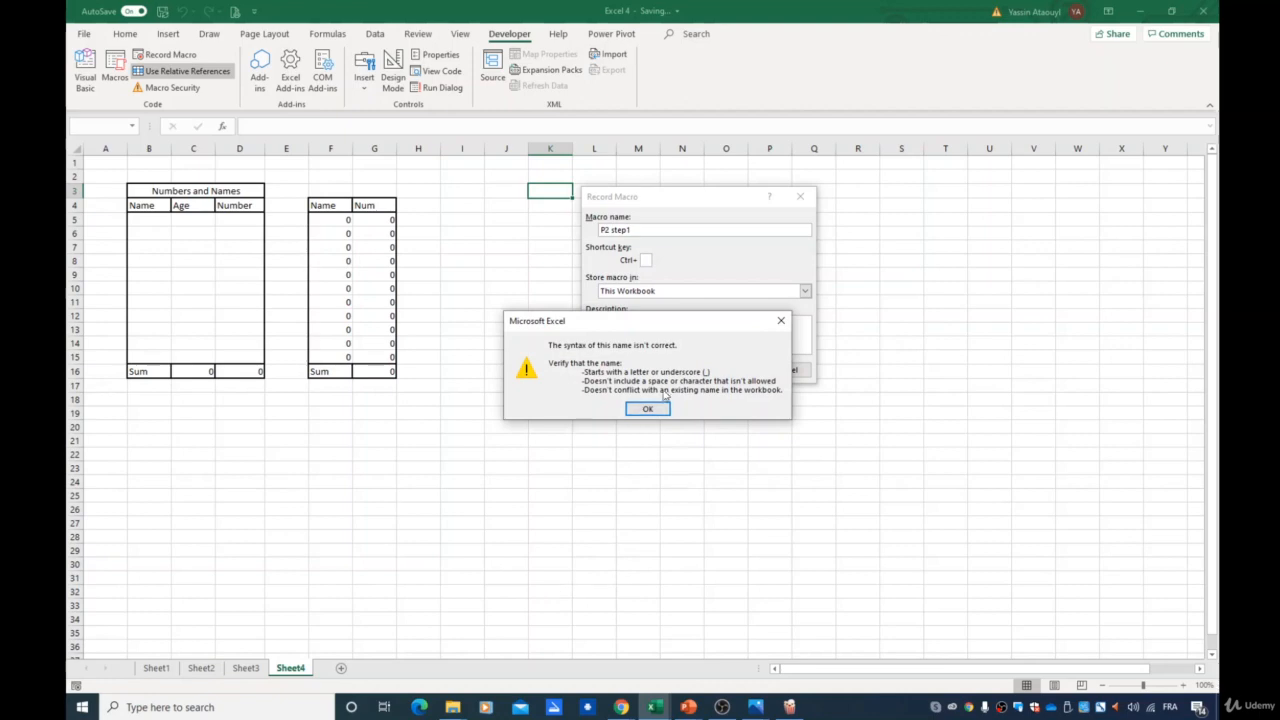
click(640, 405)
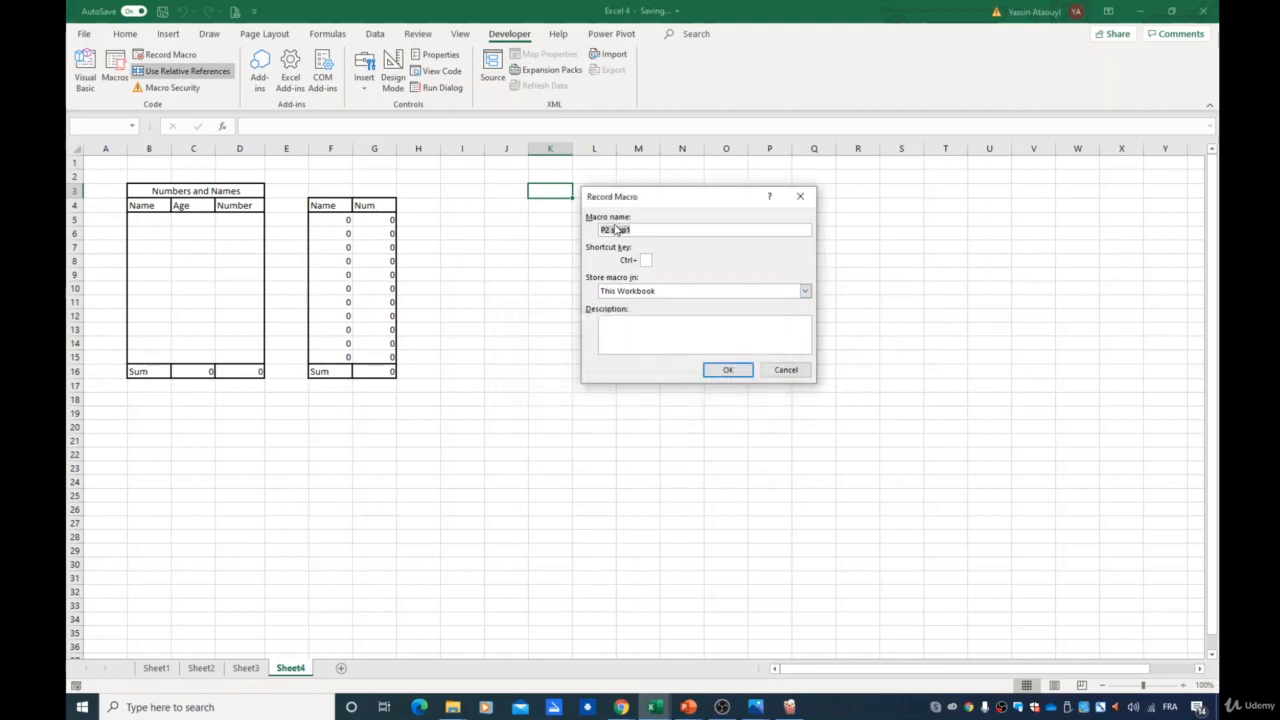
click(614, 230)
key(BackSpace)
click(728, 370)
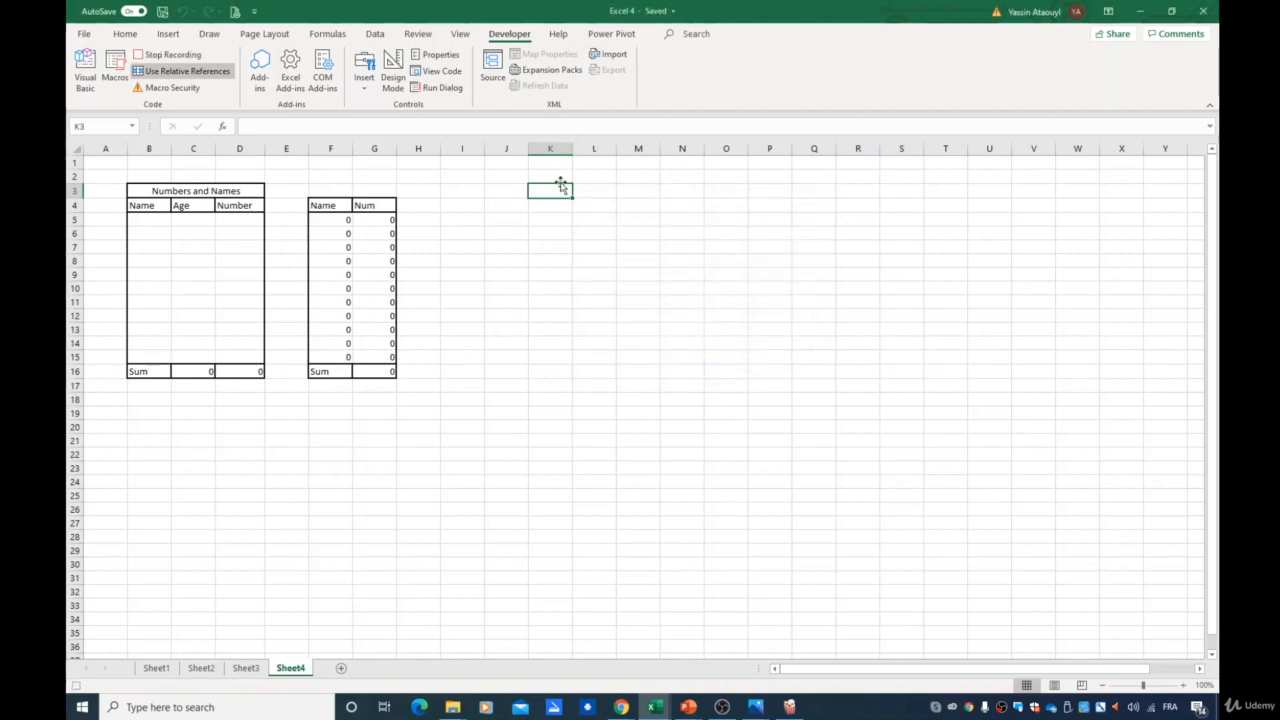
- Merge and center cells K3 to M3
drag(551, 192, 625, 191)
click(160, 33)
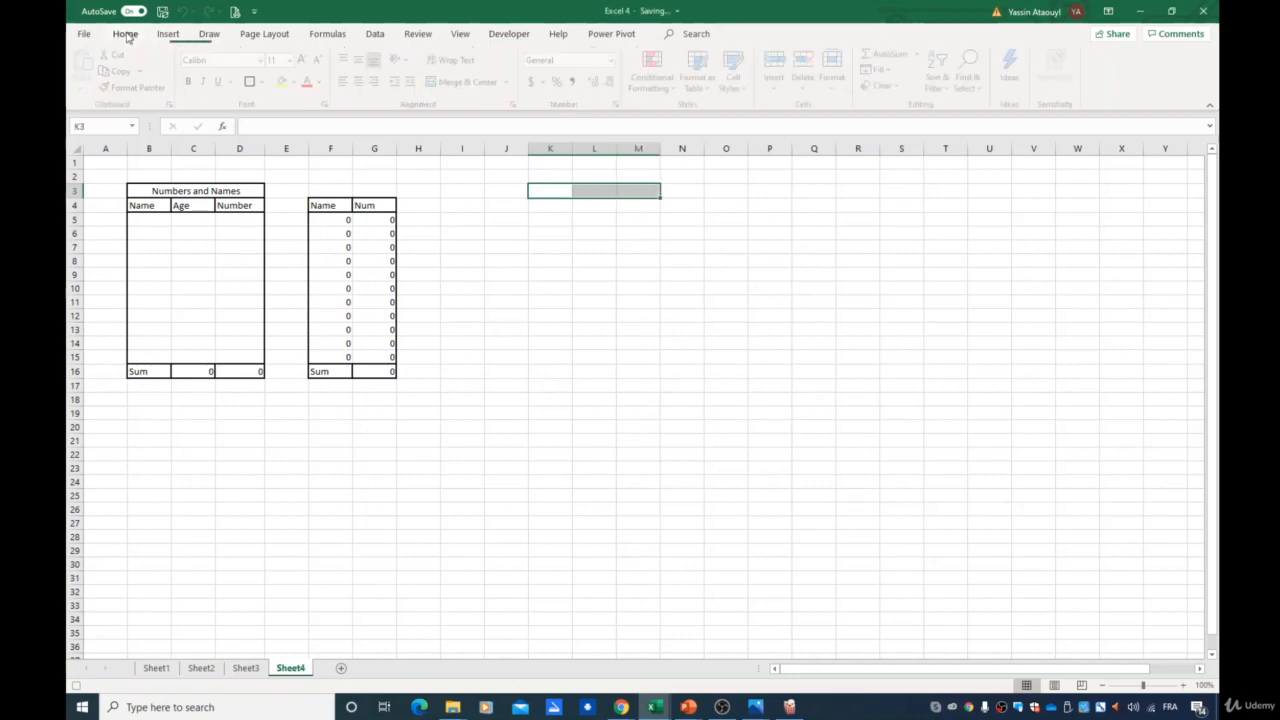
click(125, 34)
click(467, 87)
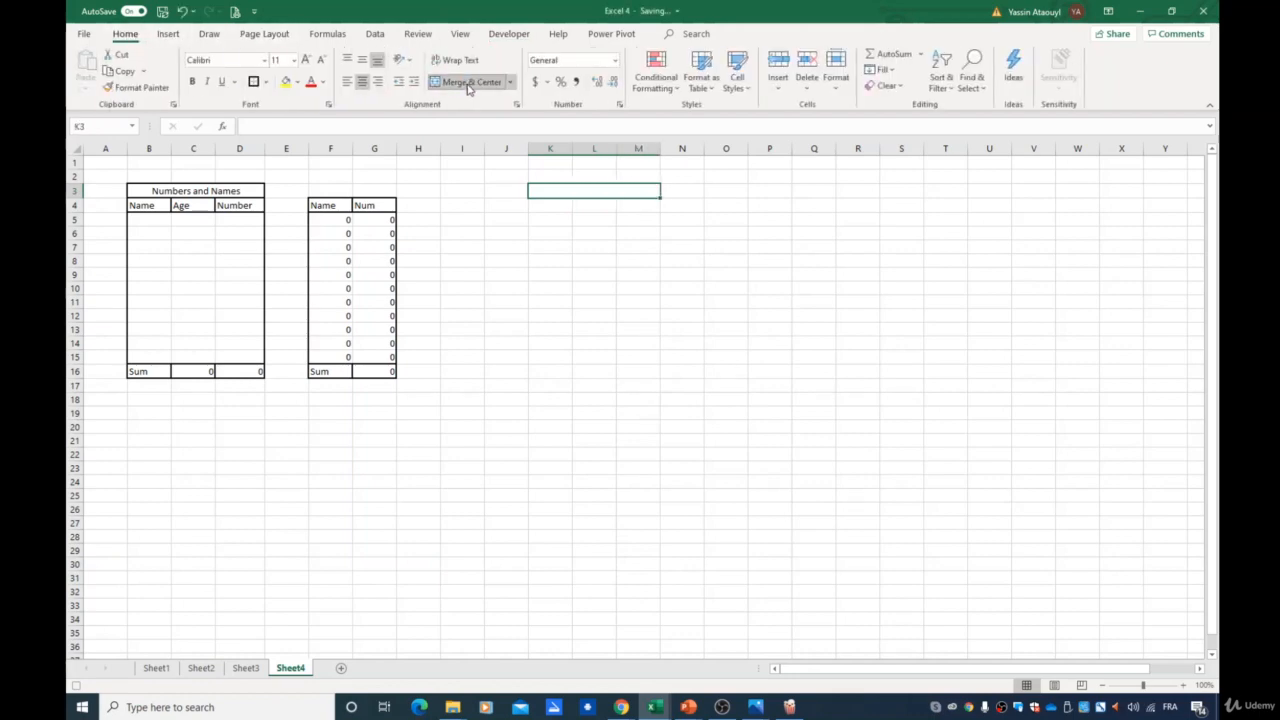
- Enter "Numbers and Names" in the merged cell and stop recording the macro
text(Number)
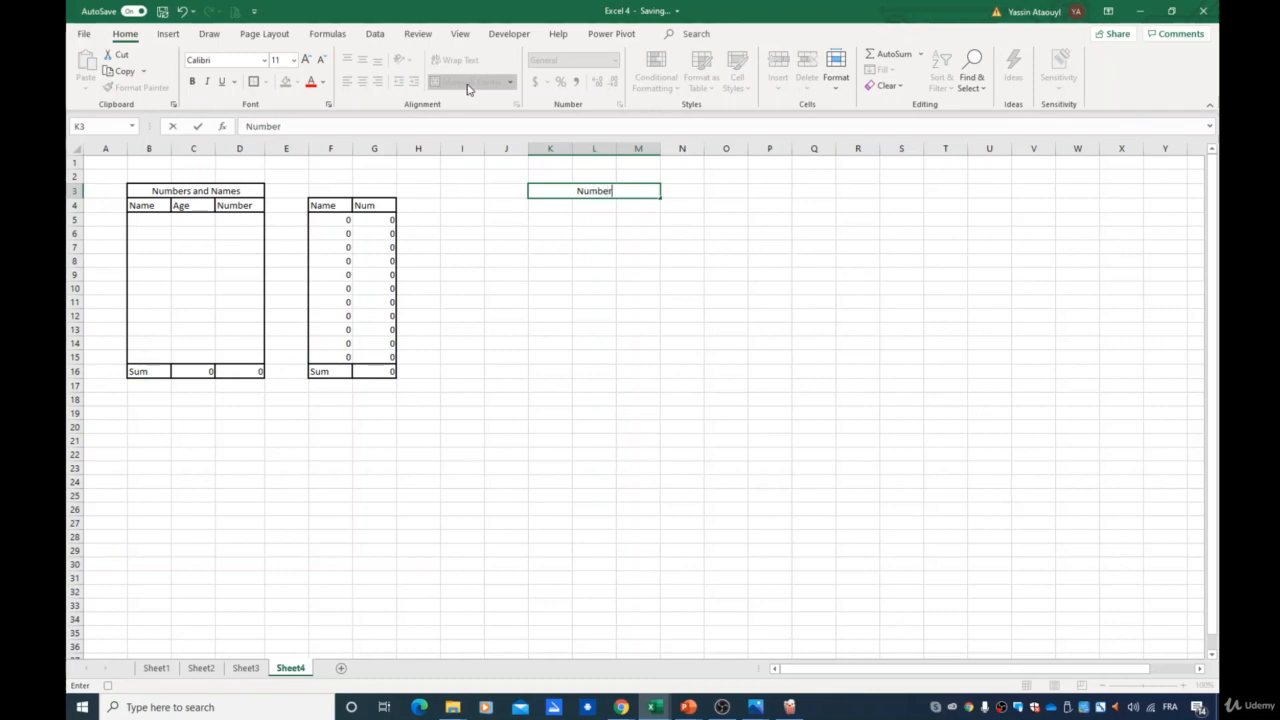
text(s and Names)
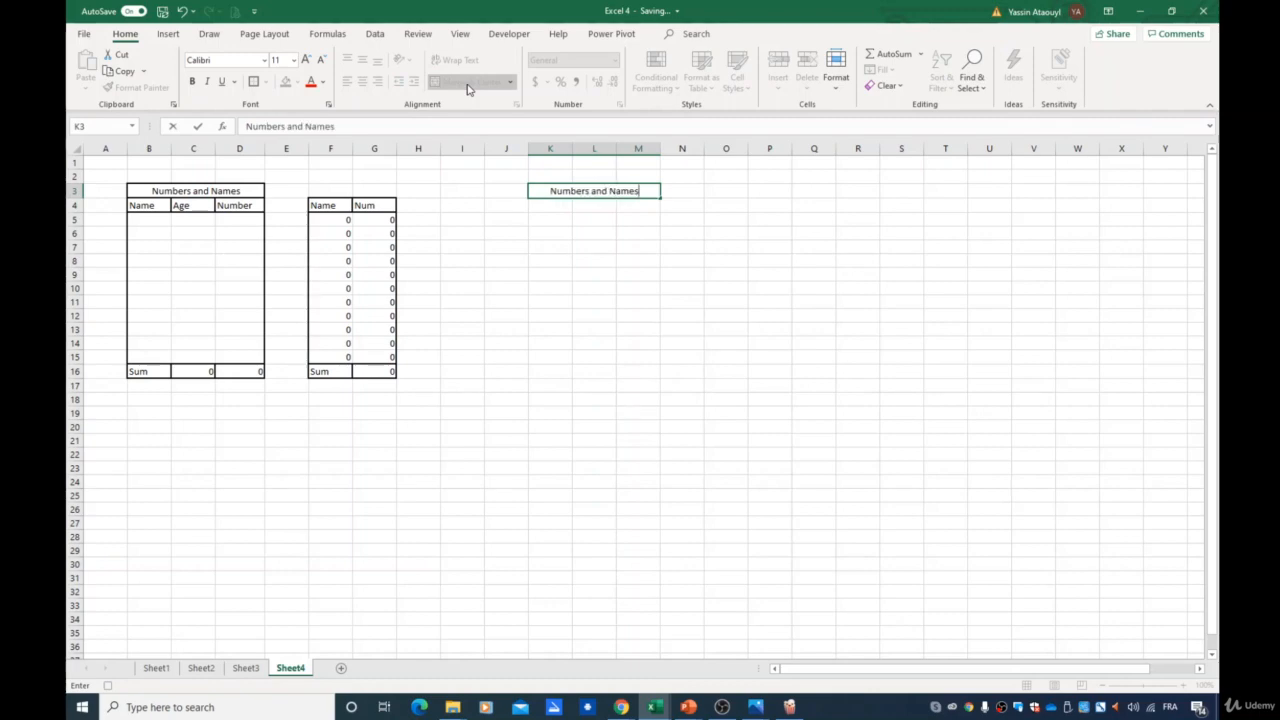
key(Return)
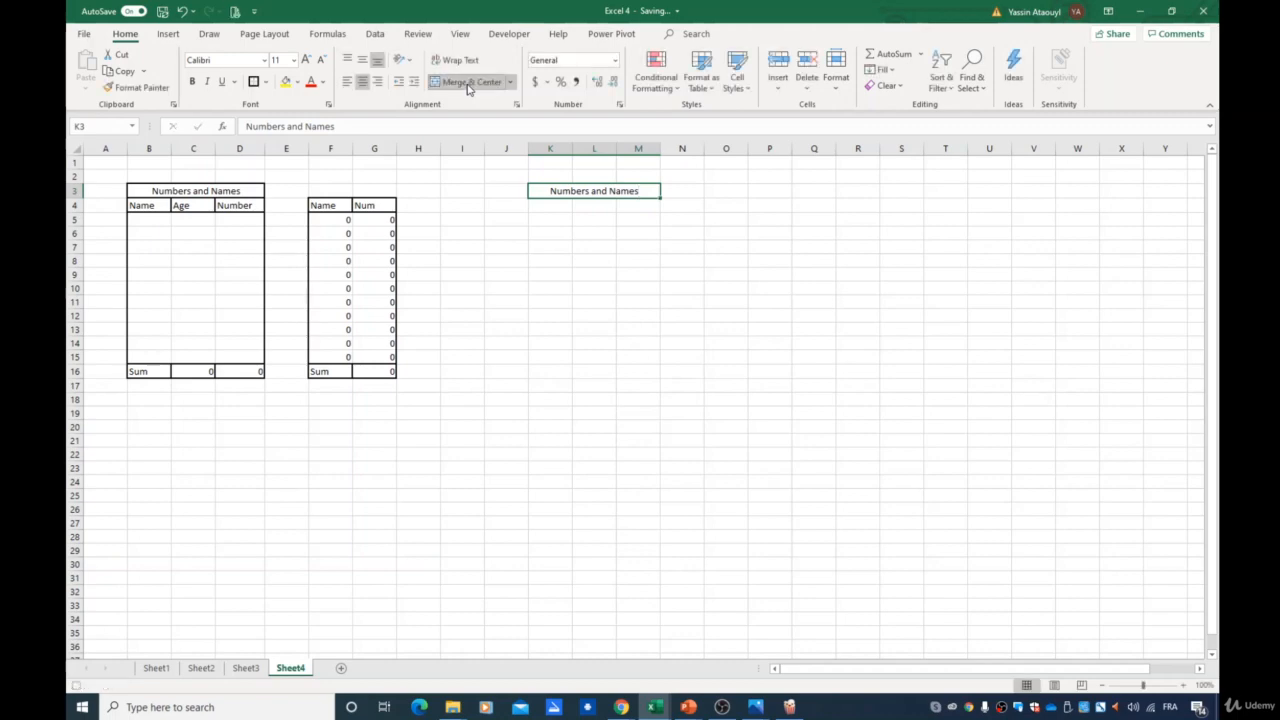
click(506, 36)
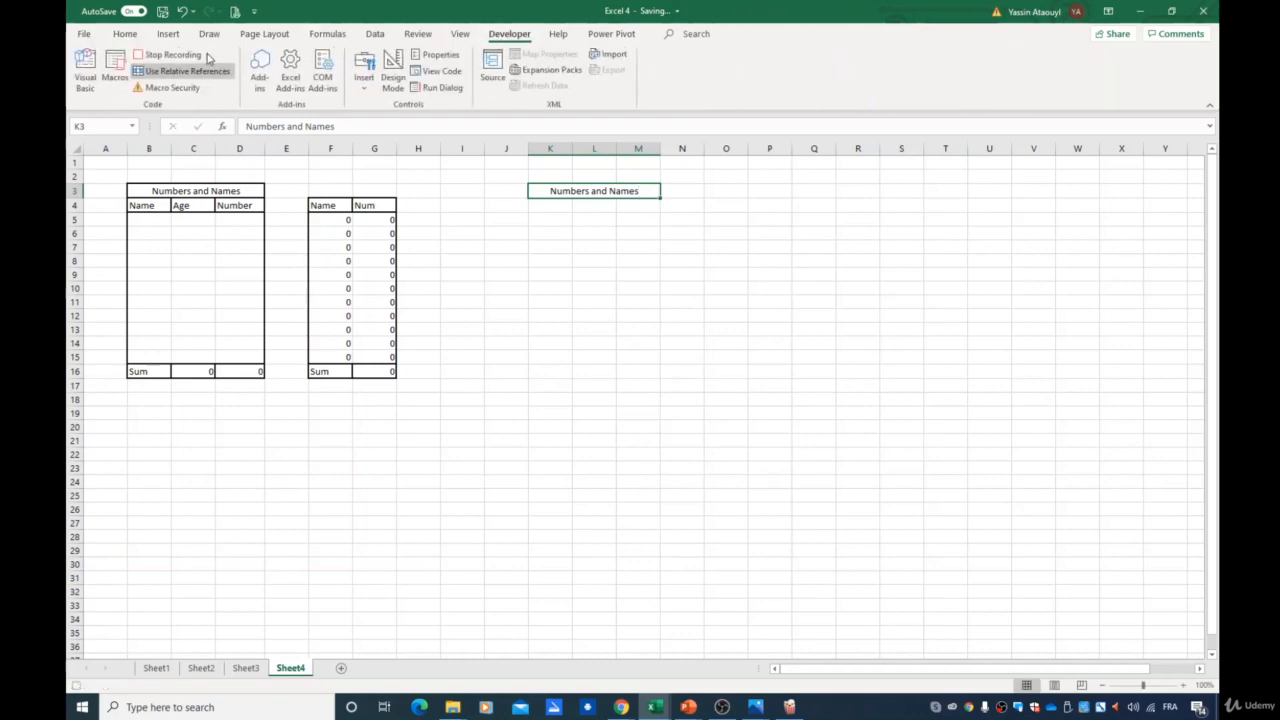
click(175, 57)
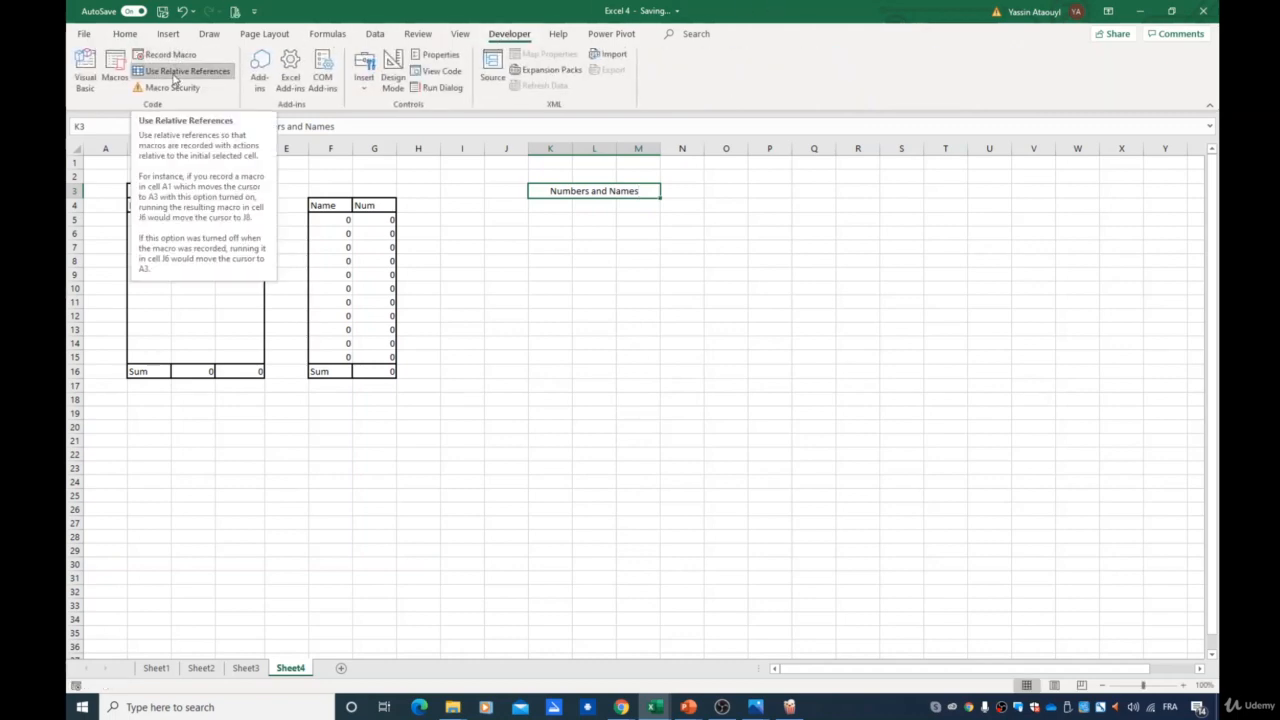
- Run the P2step1 macro starting from cell Q8
click(562, 276)
click(746, 271)
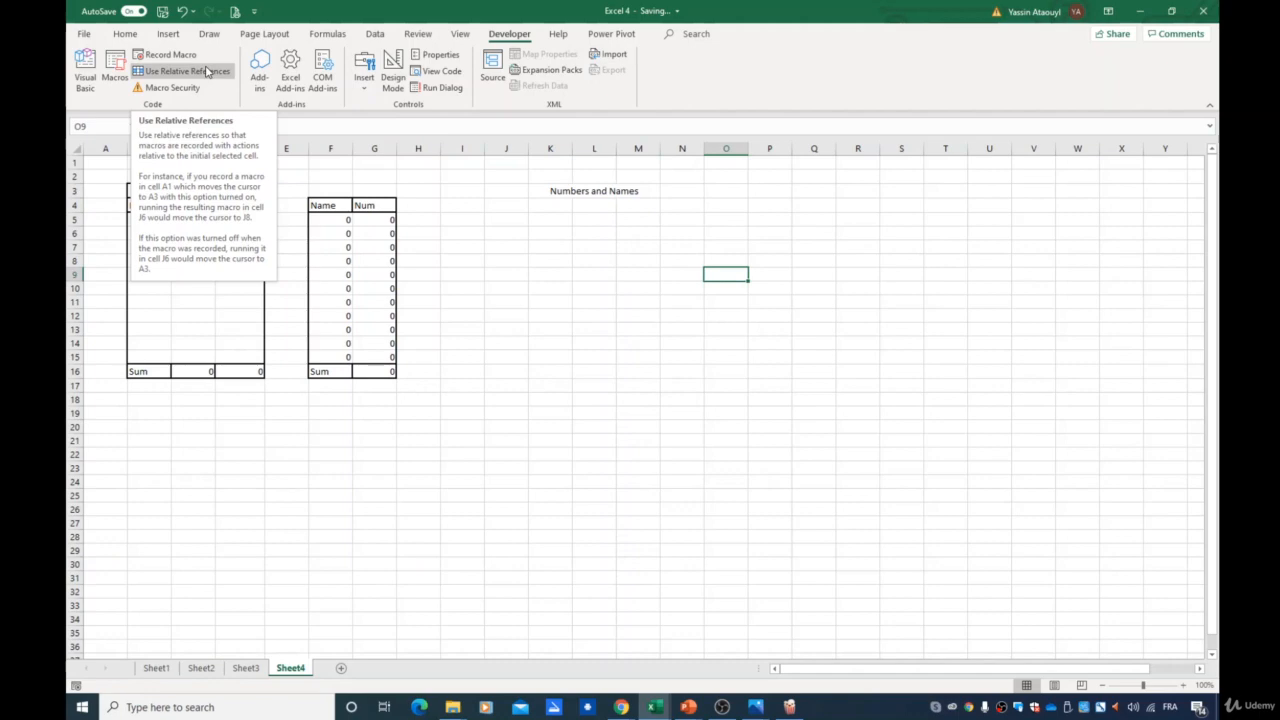
key(Right)
key(Right)
key(Up)
click(113, 80)
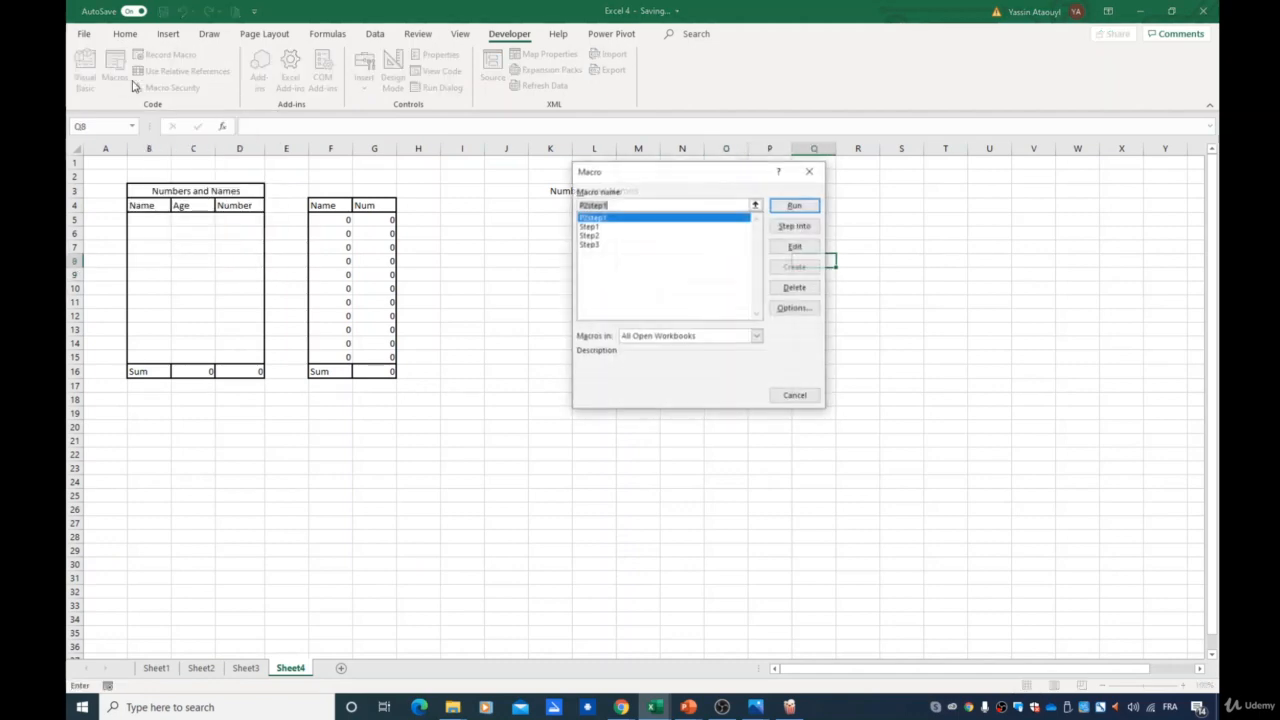
click(794, 206)
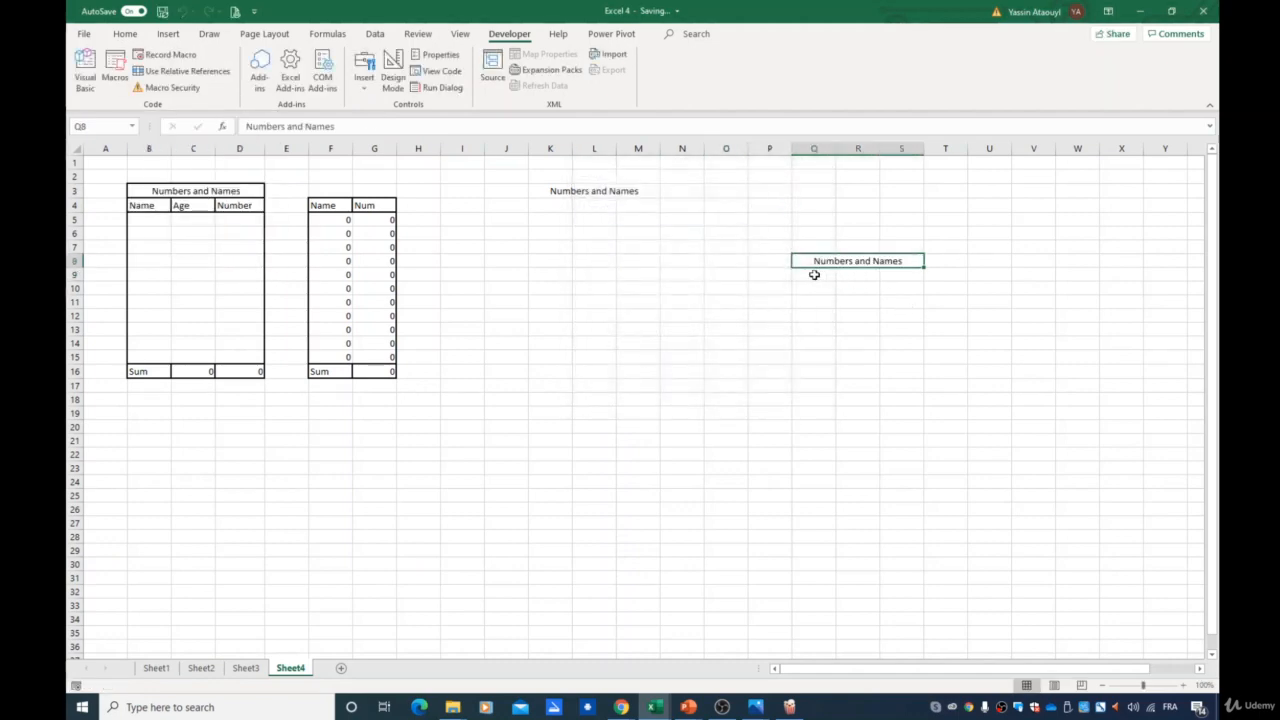
- Run the P2step1 macro again starting from cell Q10
key(Down)
key(Down)
key(Down)
key(Up)
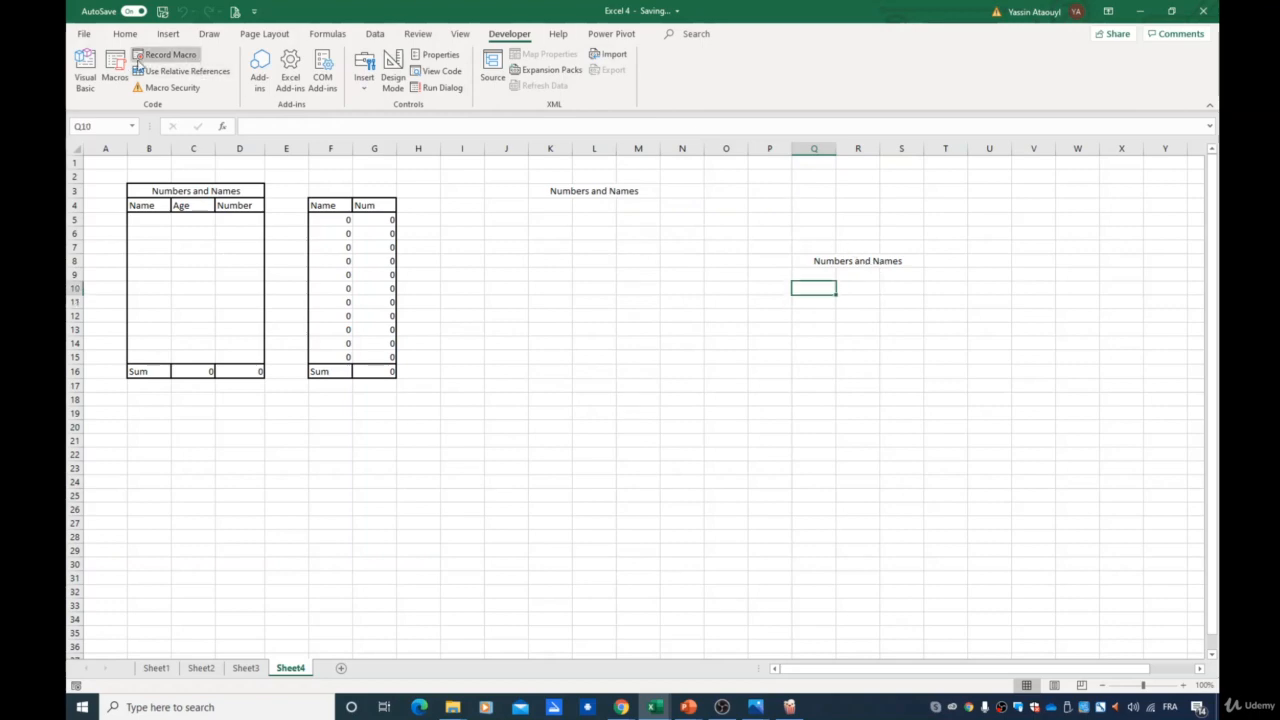
click(113, 80)
click(782, 212)
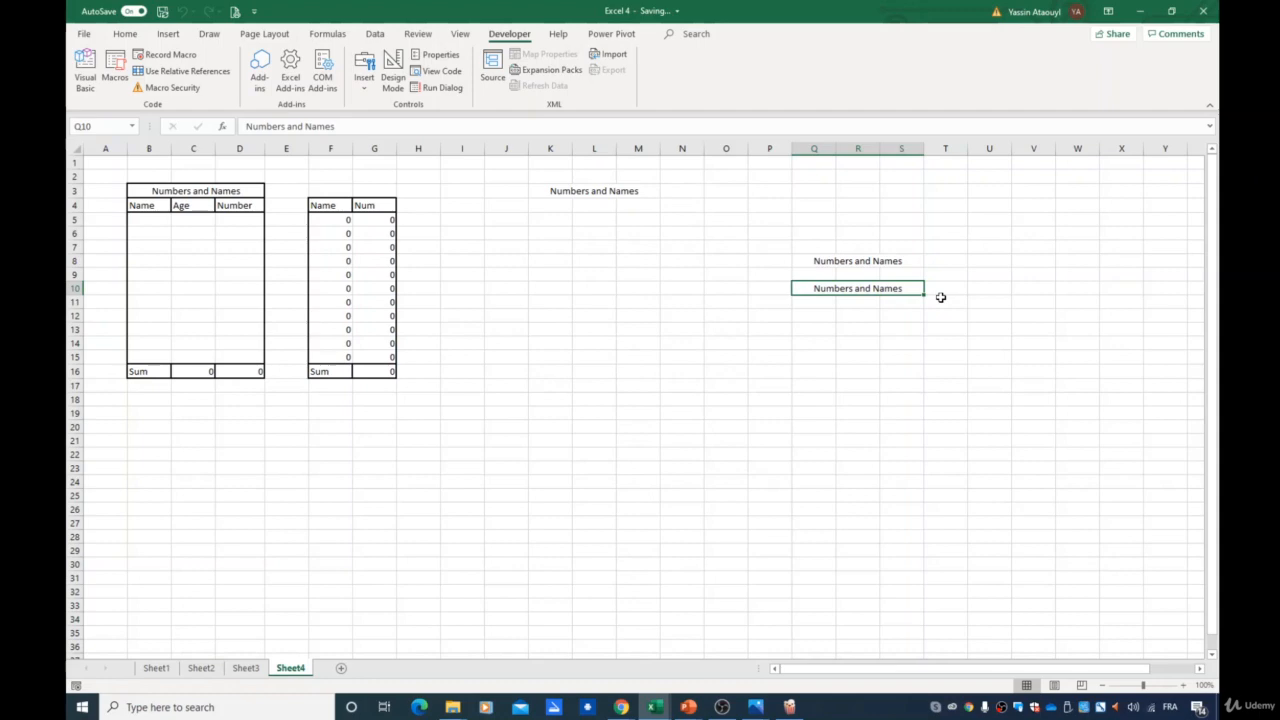
- Delete the P2step1 macro from the workbook
click(574, 193)
click(180, 192)
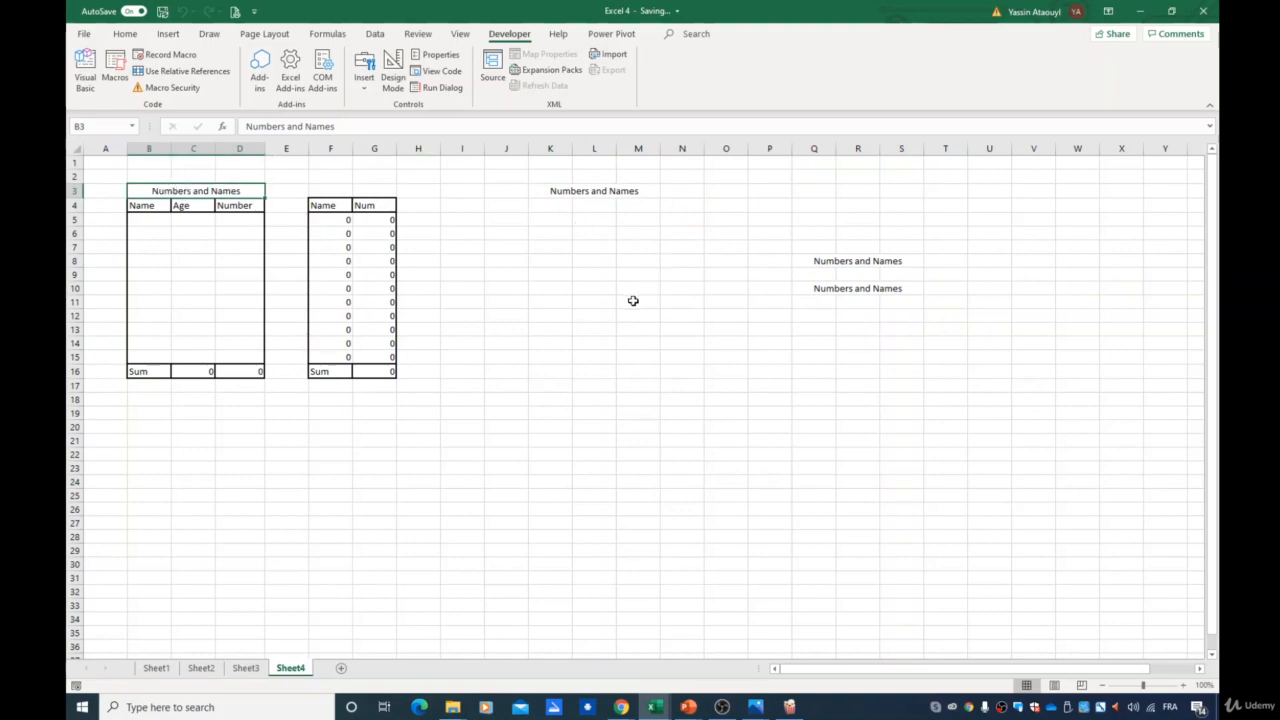
click(556, 290)
click(540, 220)
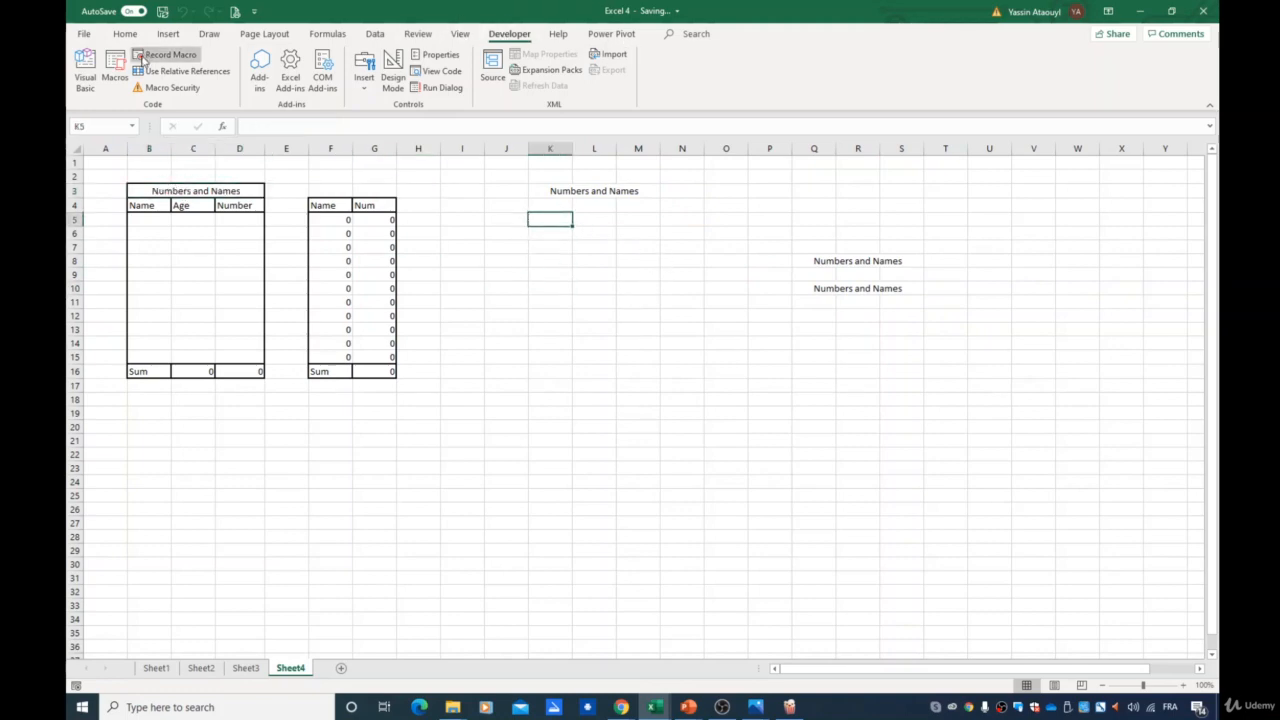
click(114, 70)
key(BackSpace)
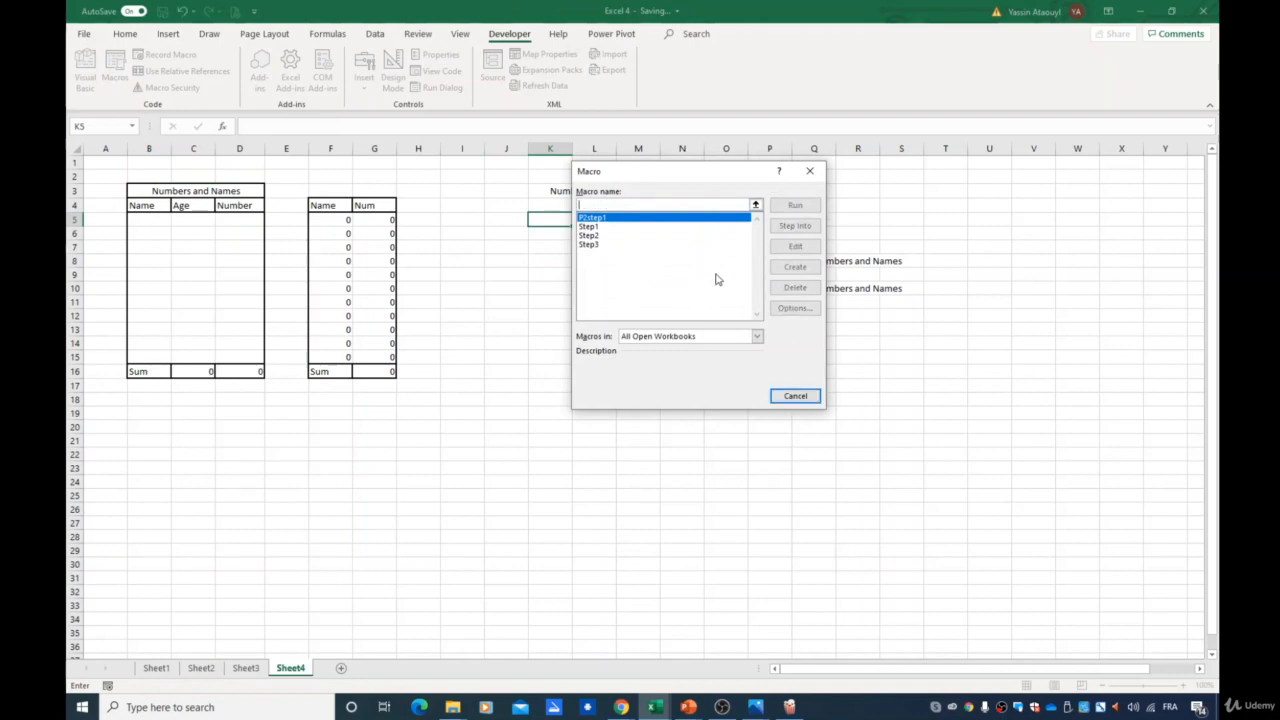
click(607, 244)
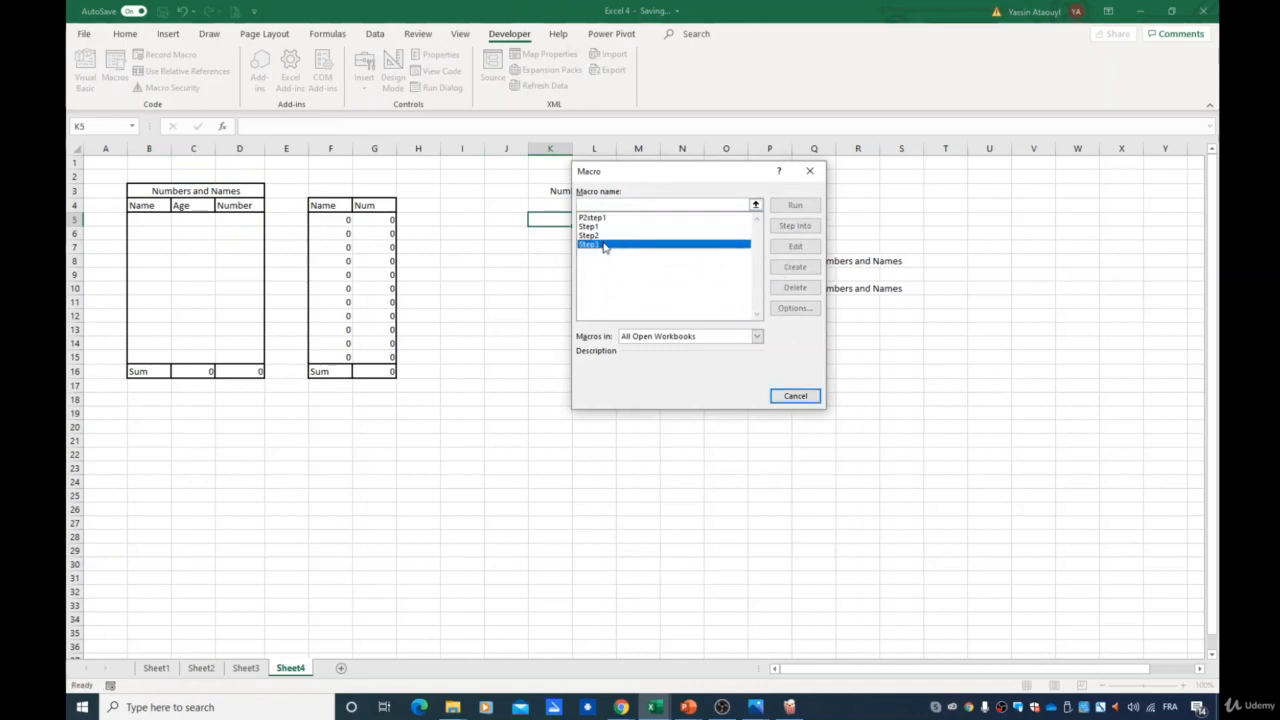
click(619, 218)
click(809, 288)
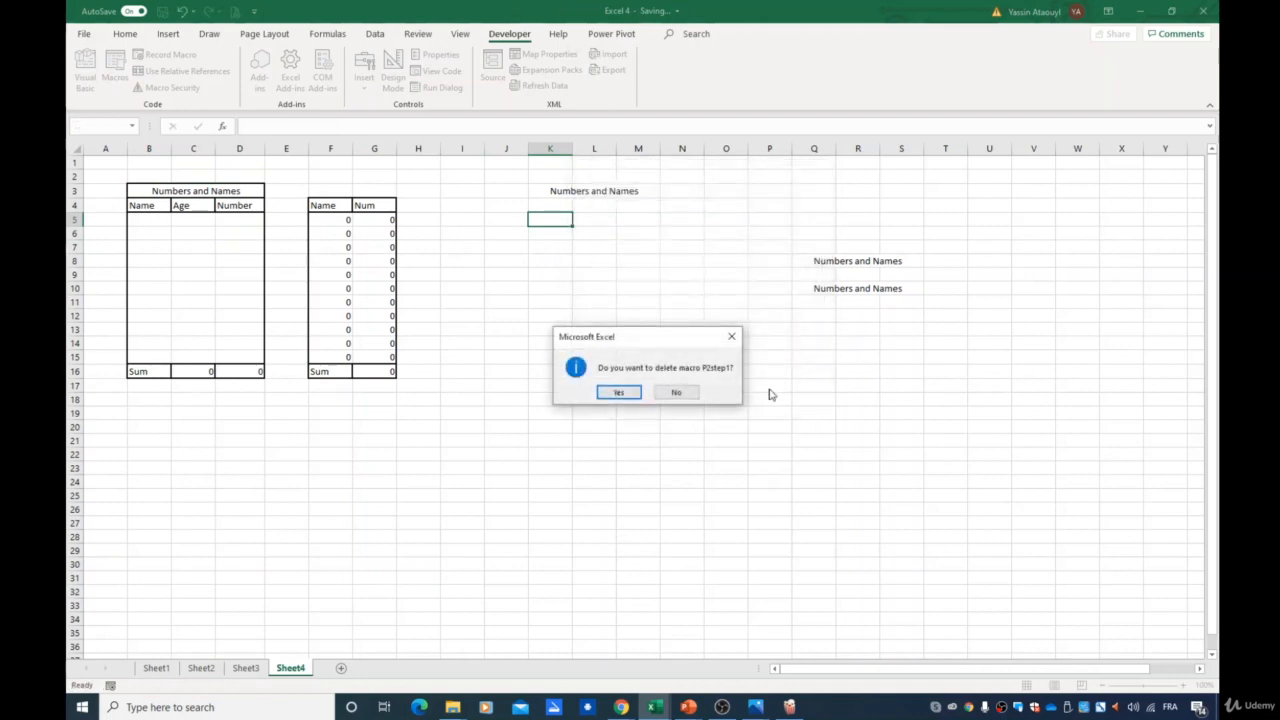
click(634, 393)
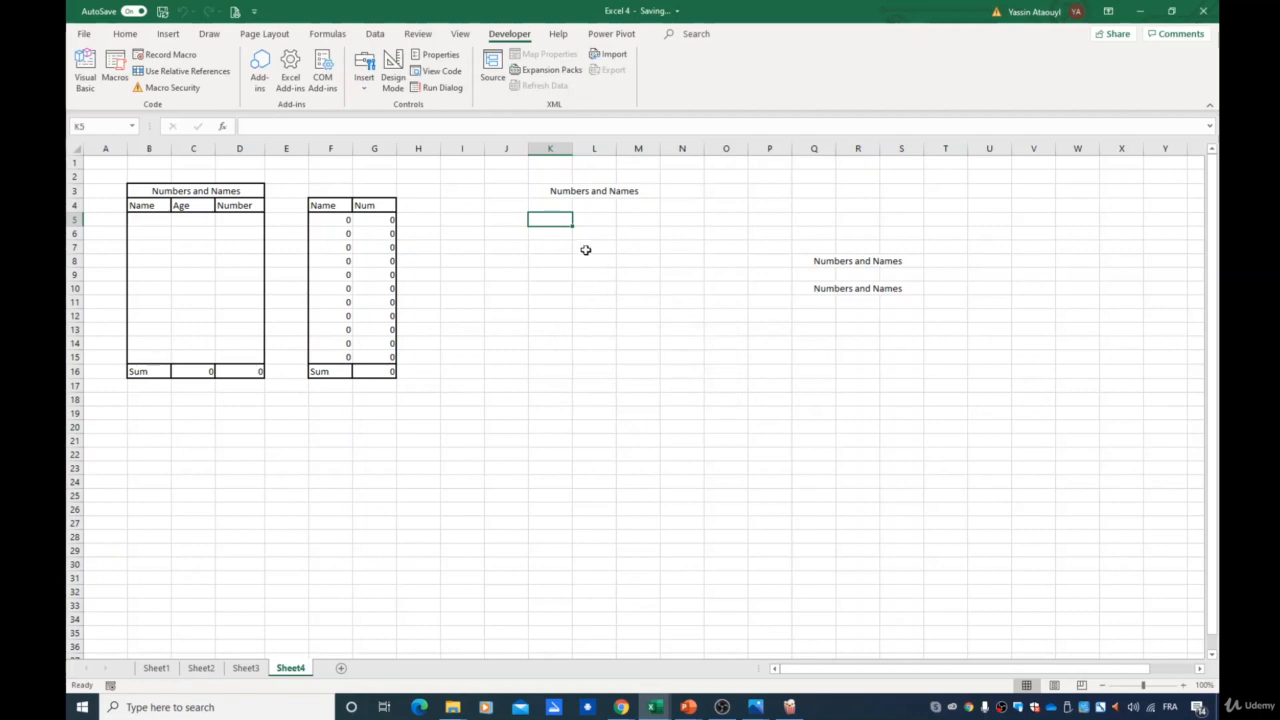
- Turn on relative references and start recording a new macro named P2step1 stored in this workbook
click(162, 71)
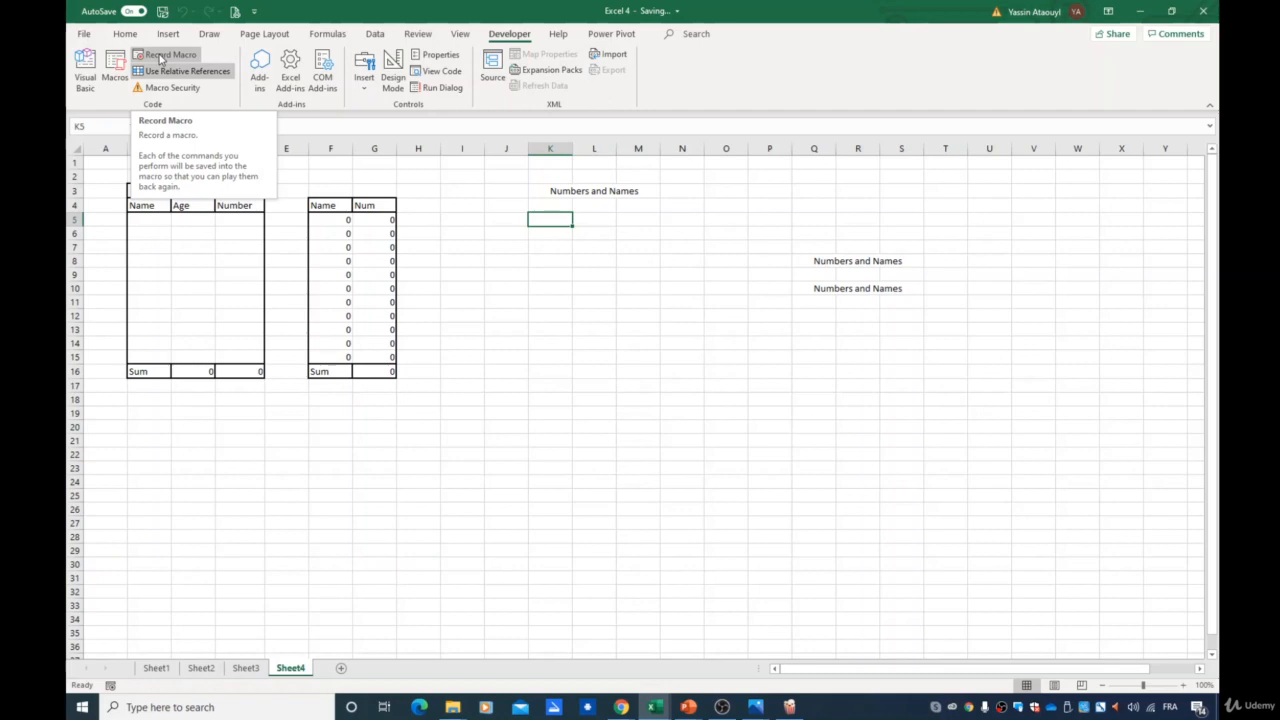
click(160, 56)
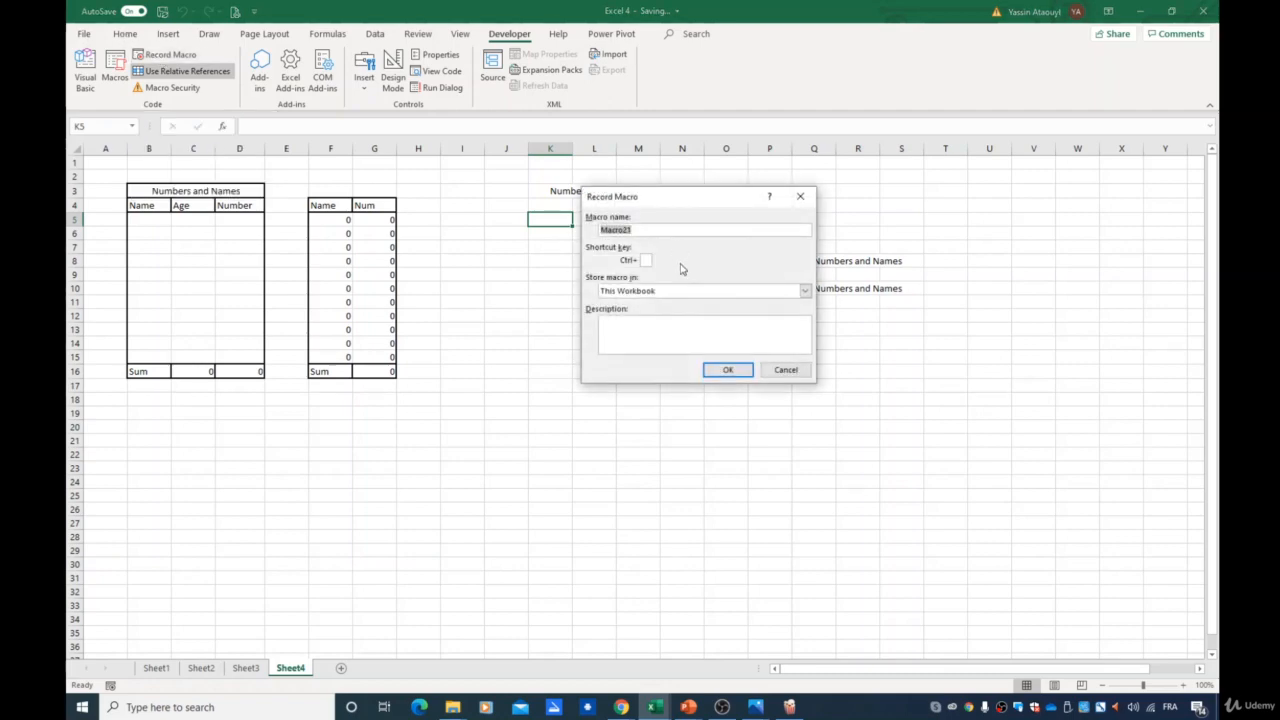
text(P2step1)
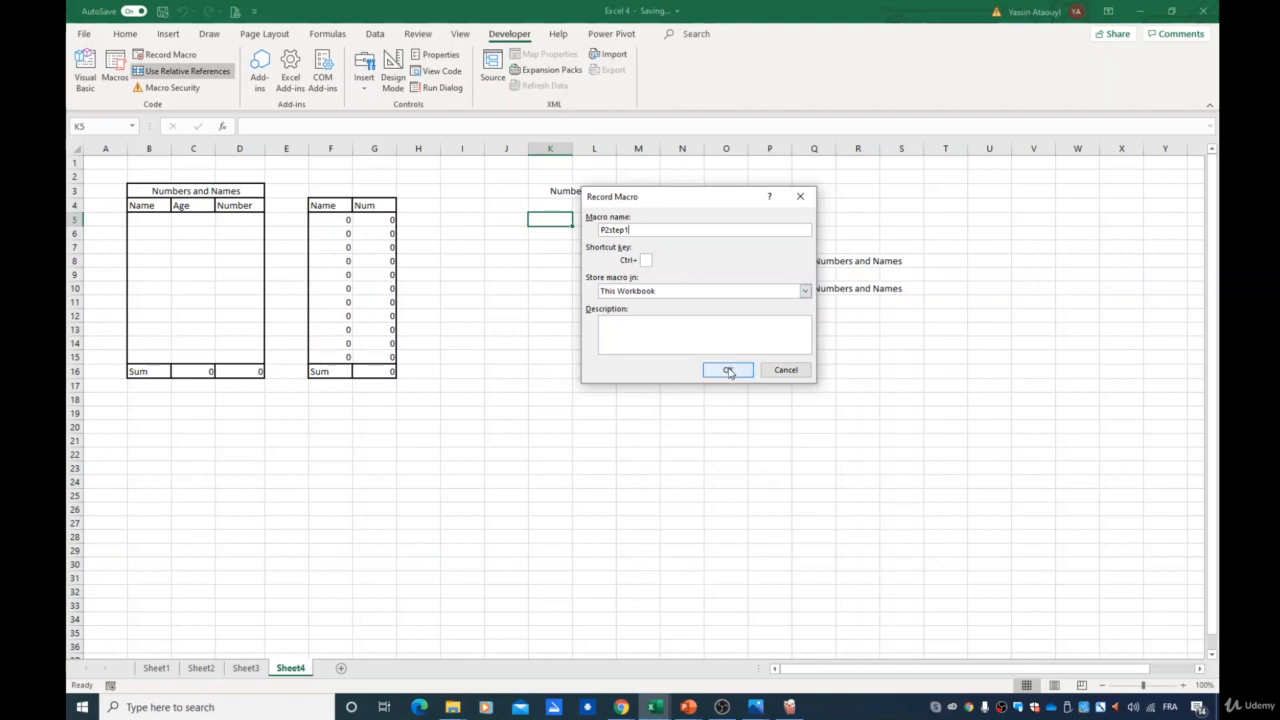
click(728, 370)
- Merge and center cells K5 to M5 and enter "Numbers and Names" in the merged cell
click(125, 36)
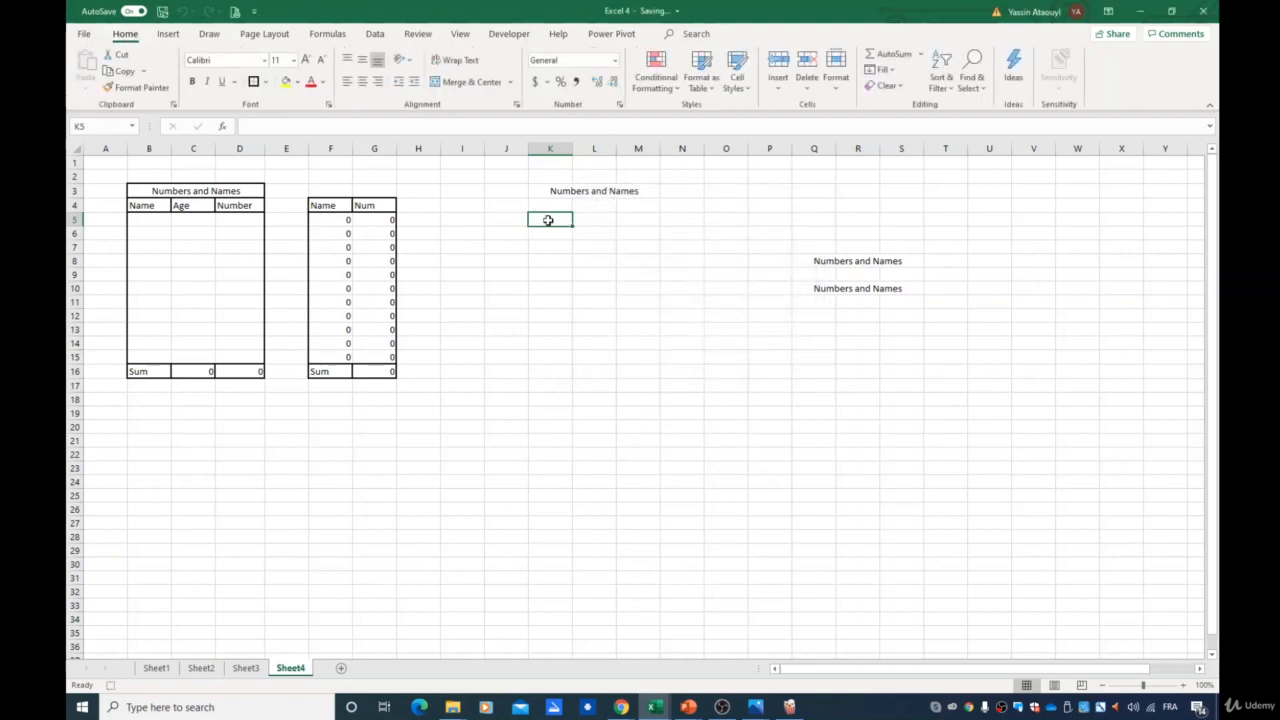
drag(548, 220, 626, 217)
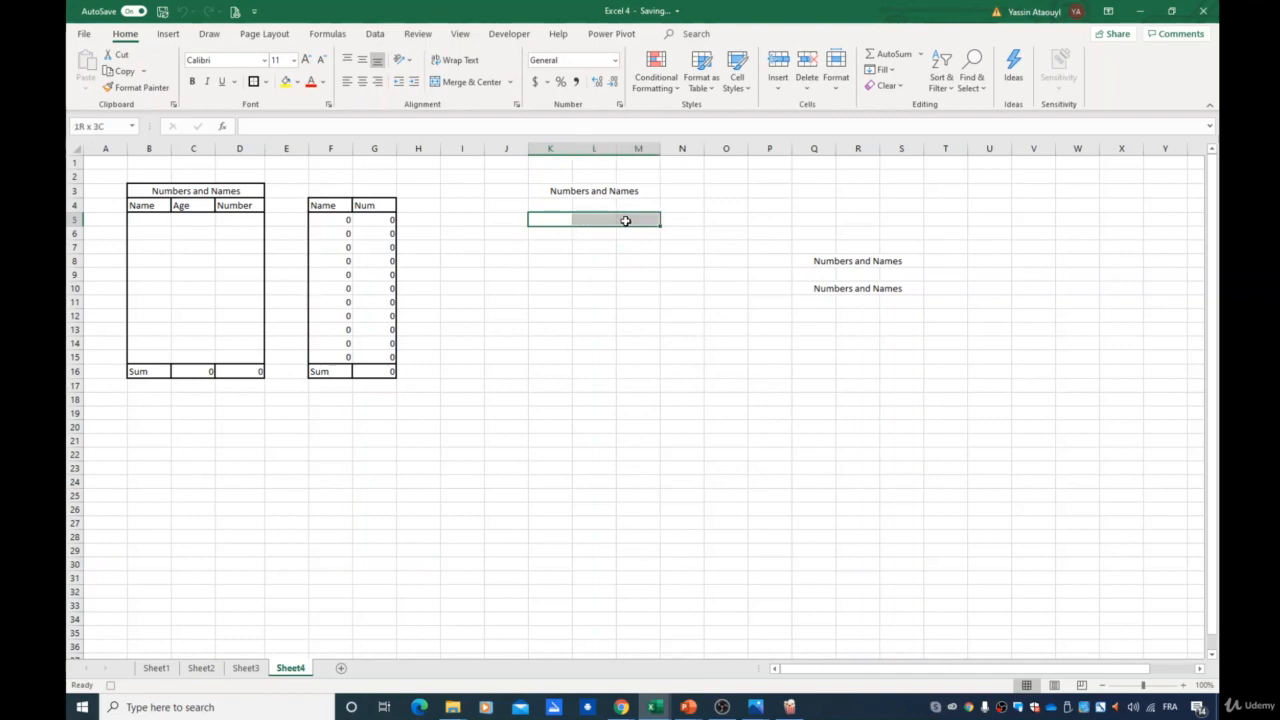
click(458, 83)
text(N)
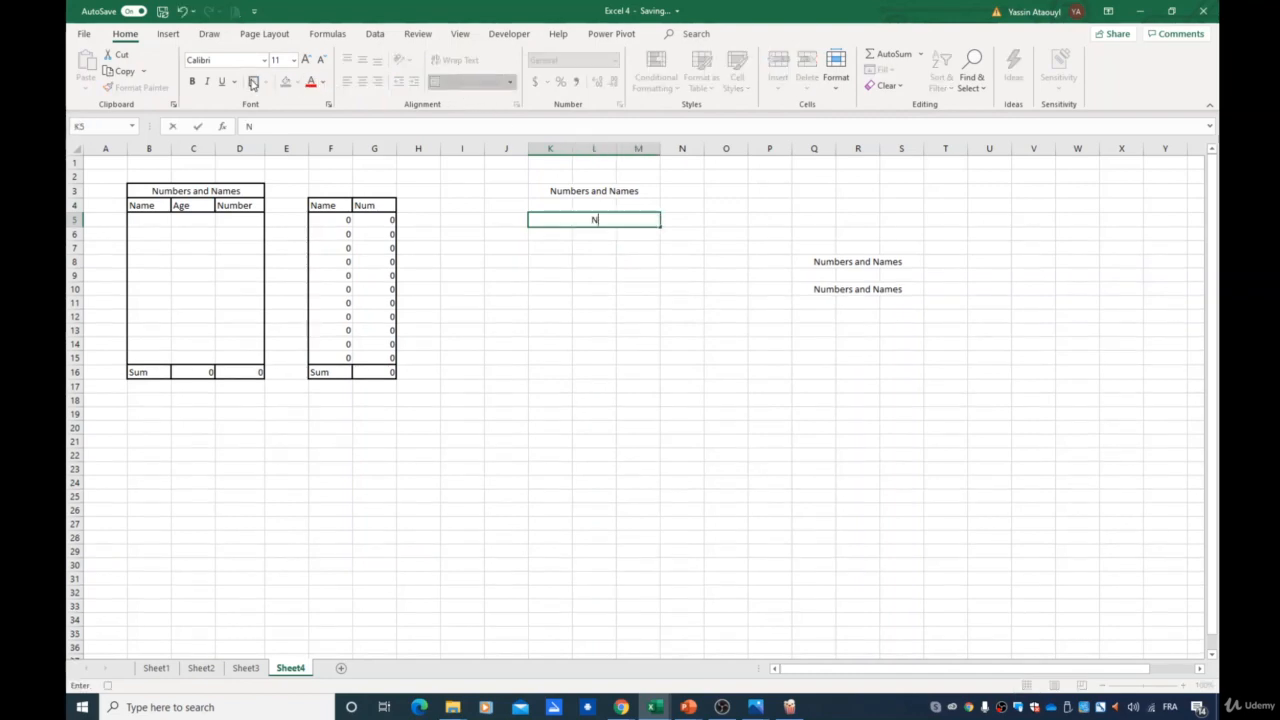
text(umbers and Names)
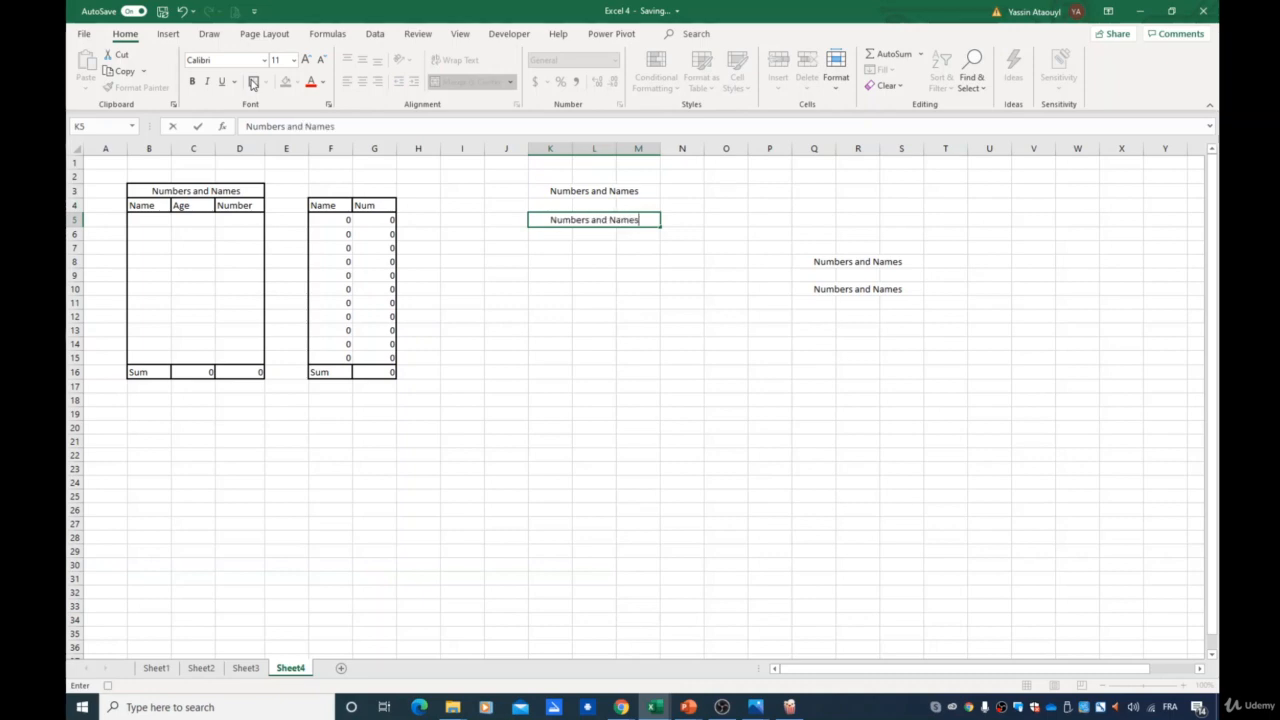
- Apply a border to the merged header cell and stop recording the macro
click(252, 84)
click(509, 34)
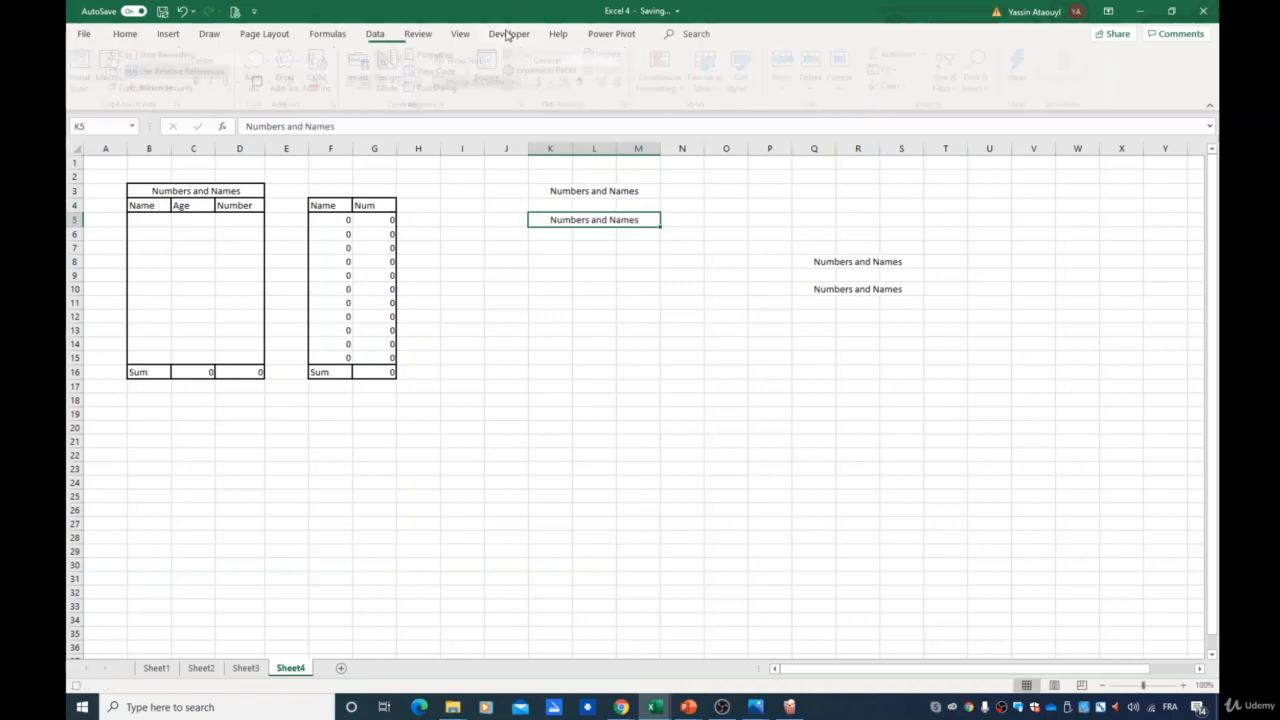
click(261, 70)
click(885, 70)
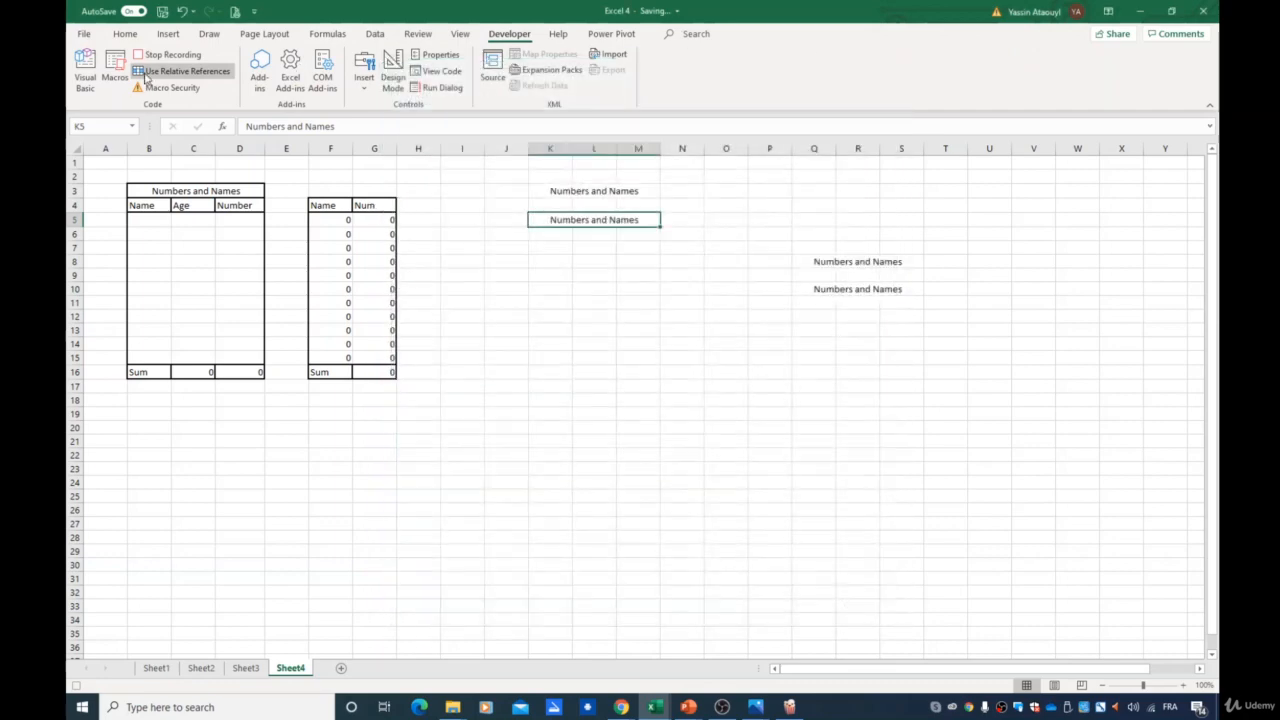
click(168, 54)
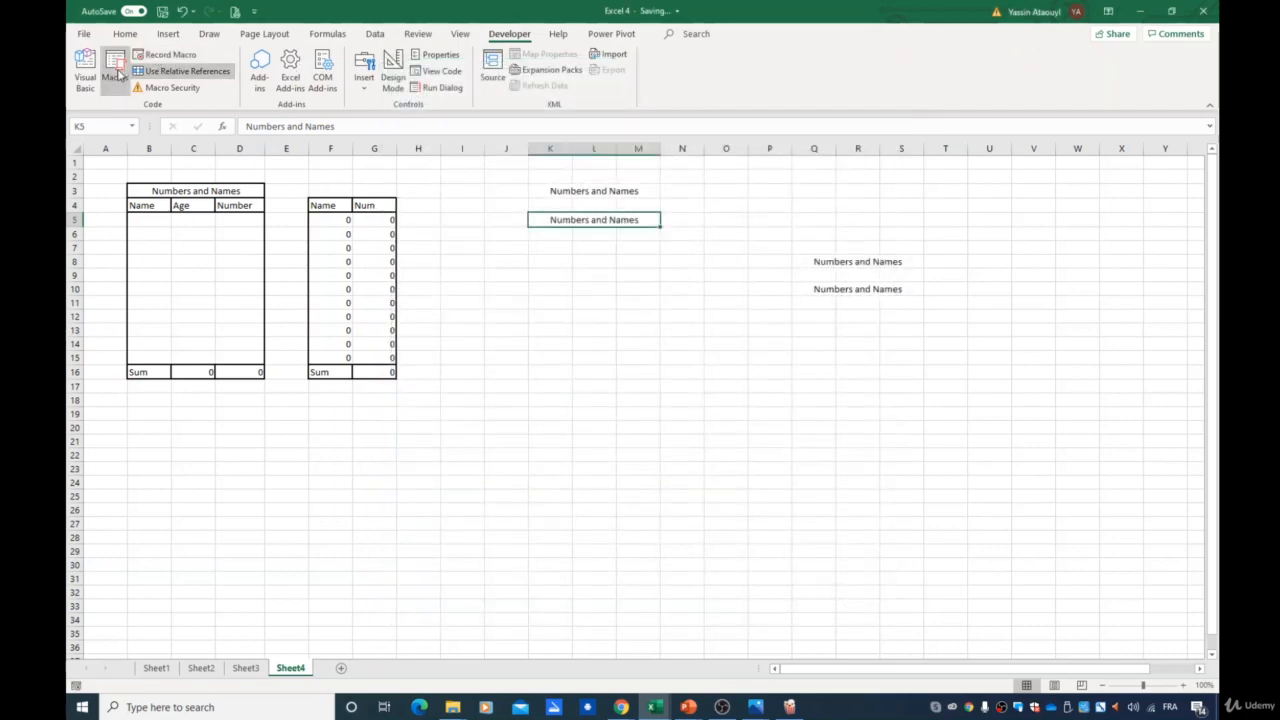
- Run the P2step1 macro starting from cell K17
click(624, 323)
click(556, 383)
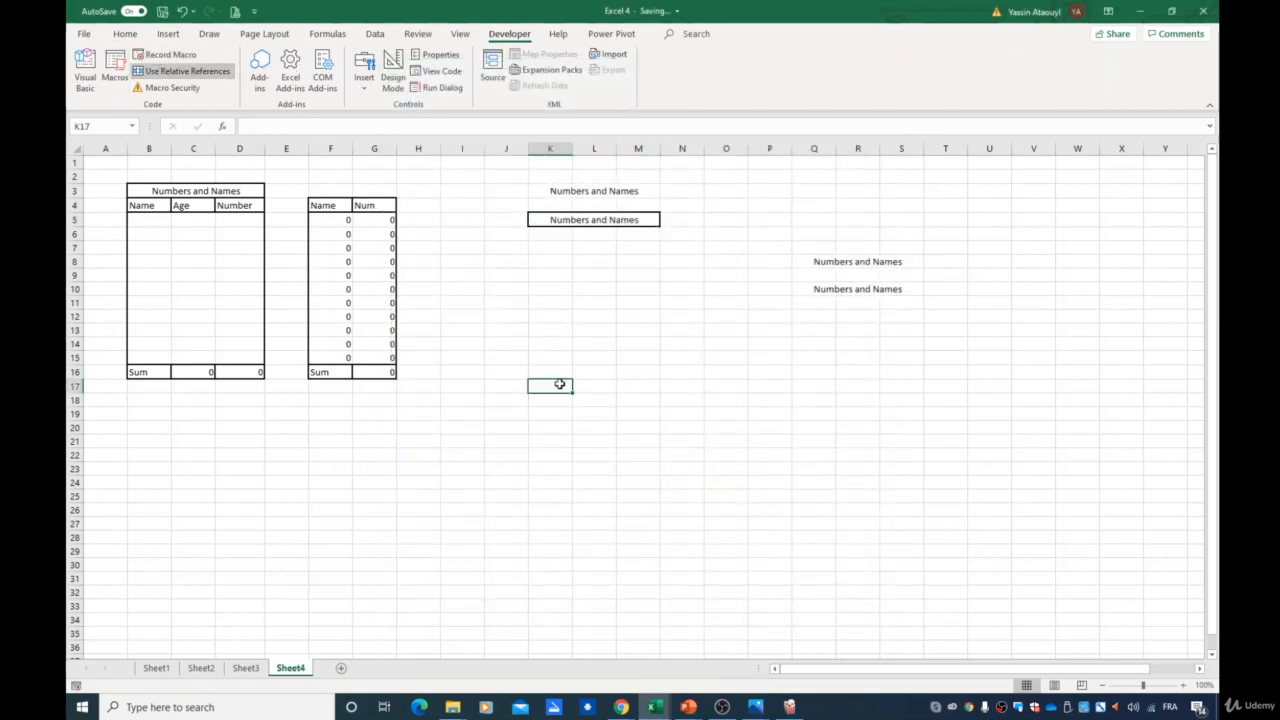
click(115, 65)
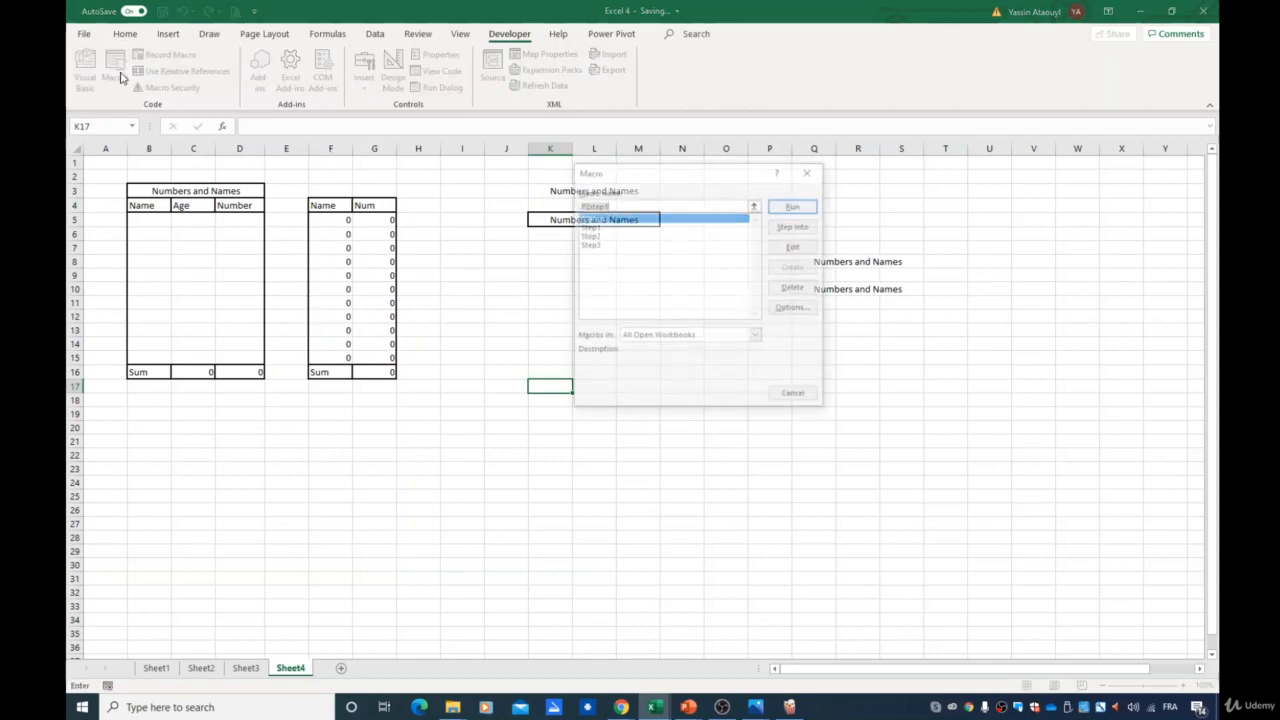
click(795, 204)
- Run the P2step1 macro again starting from cell K20
click(550, 435)
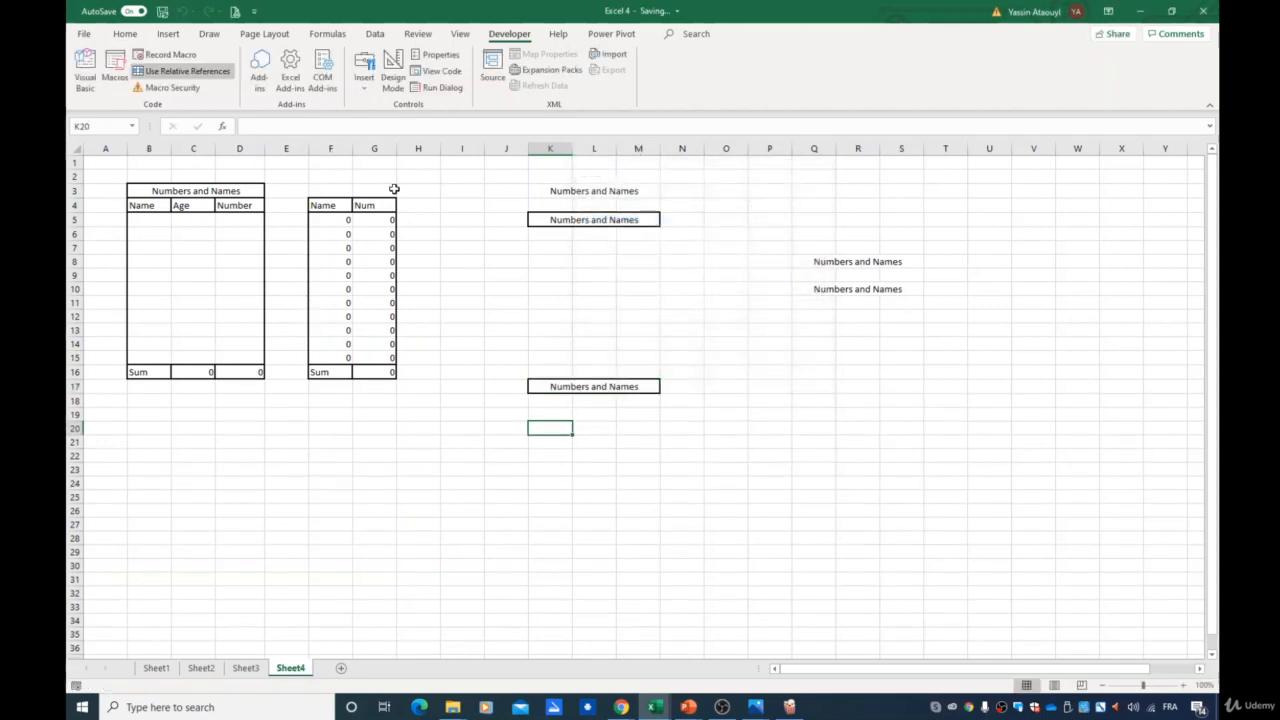
click(113, 78)
click(795, 205)
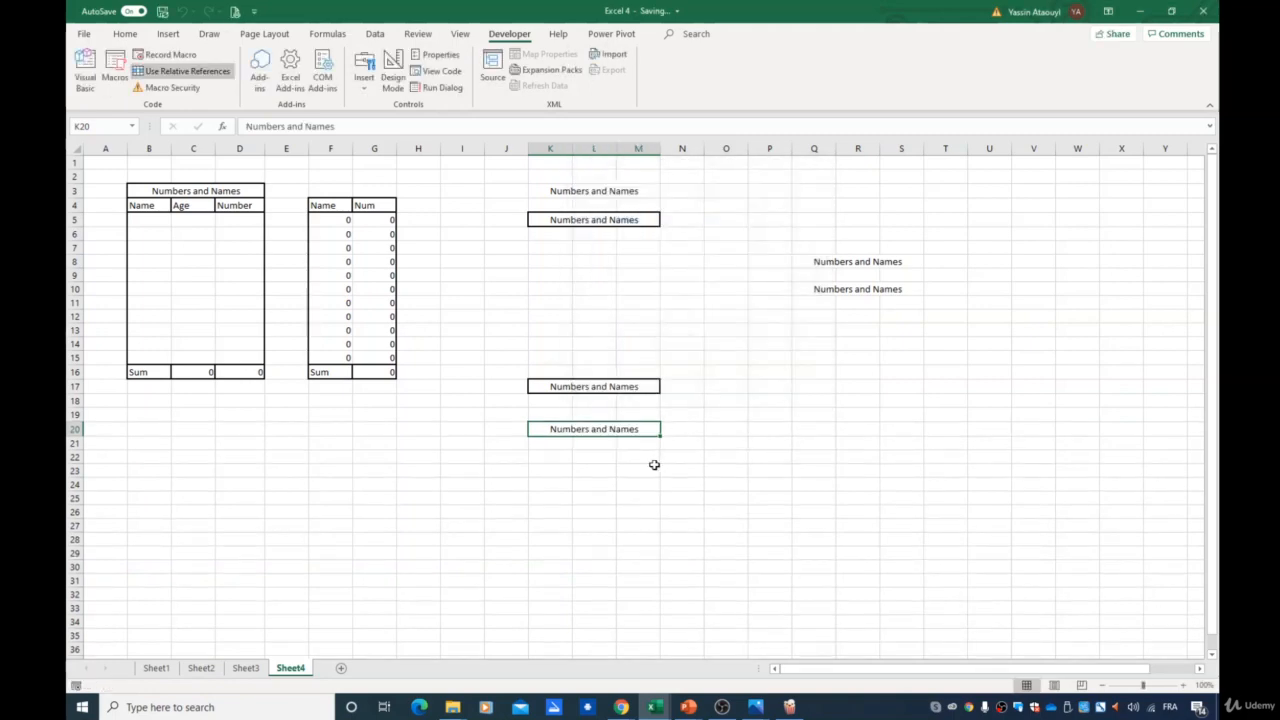
- Clear the test area K3:T31 and unmerge its merged cells
drag(549, 187, 934, 577)
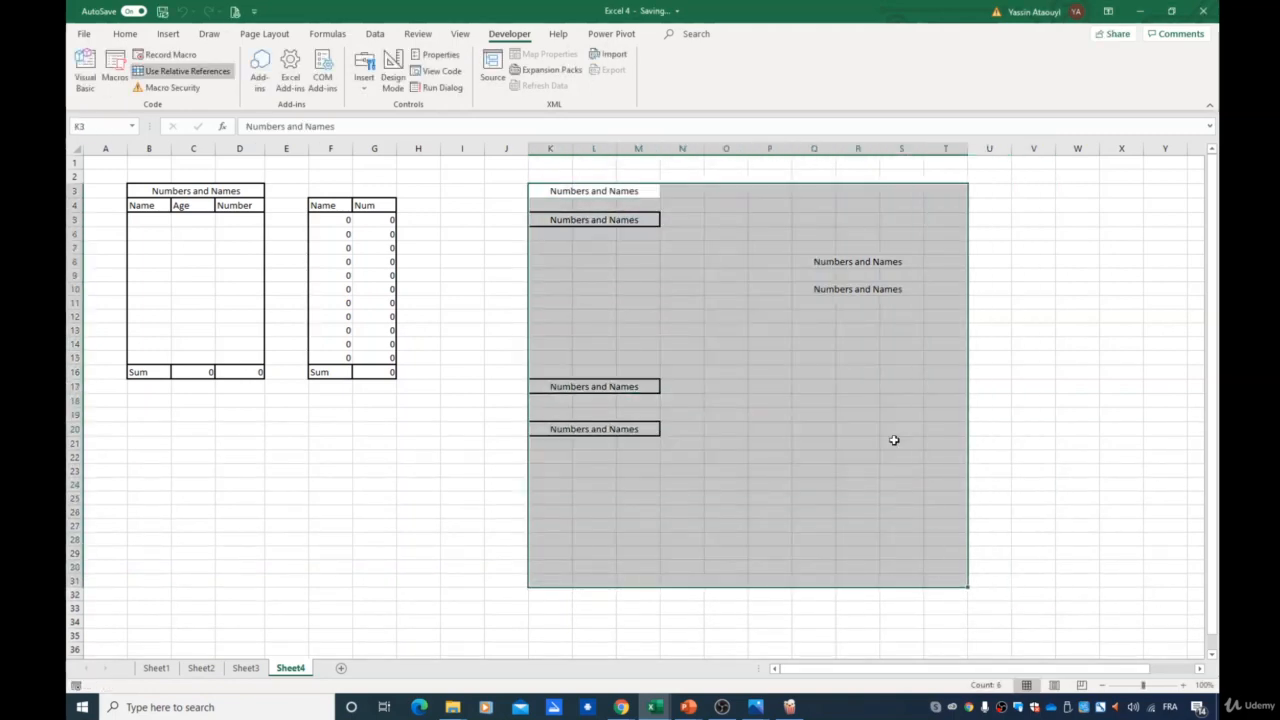
key(Delete)
click(125, 34)
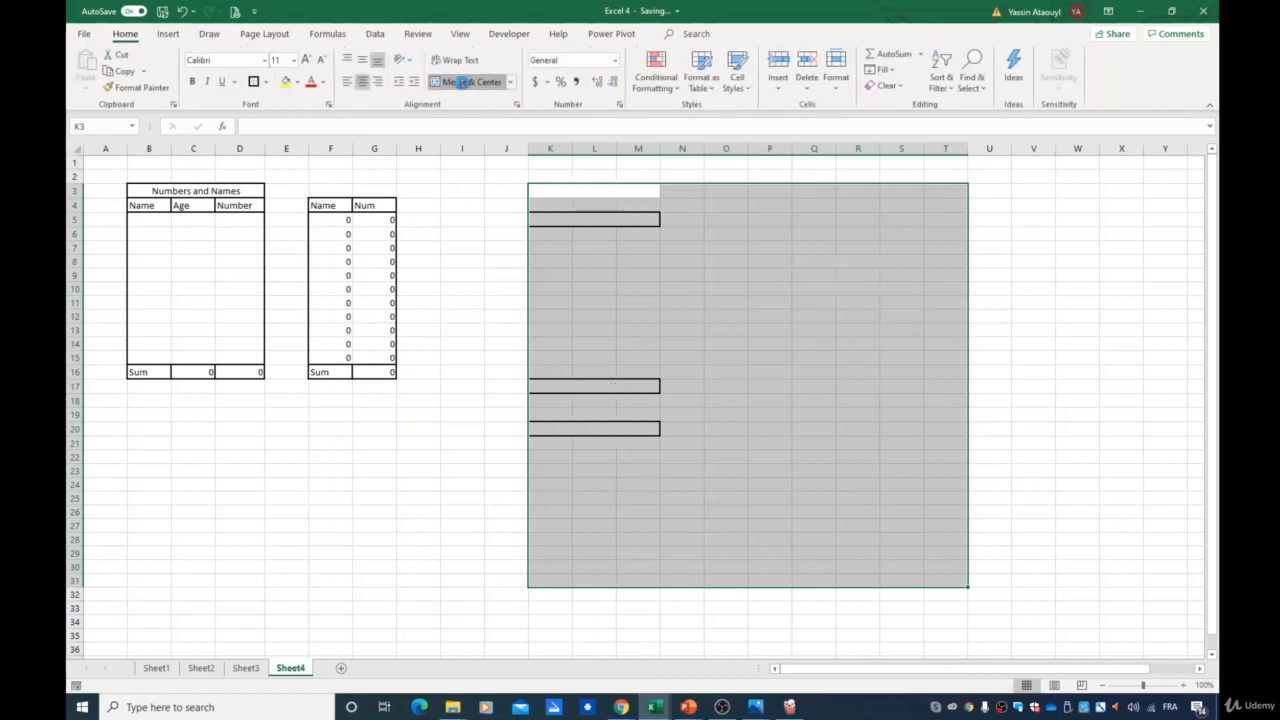
click(453, 87)
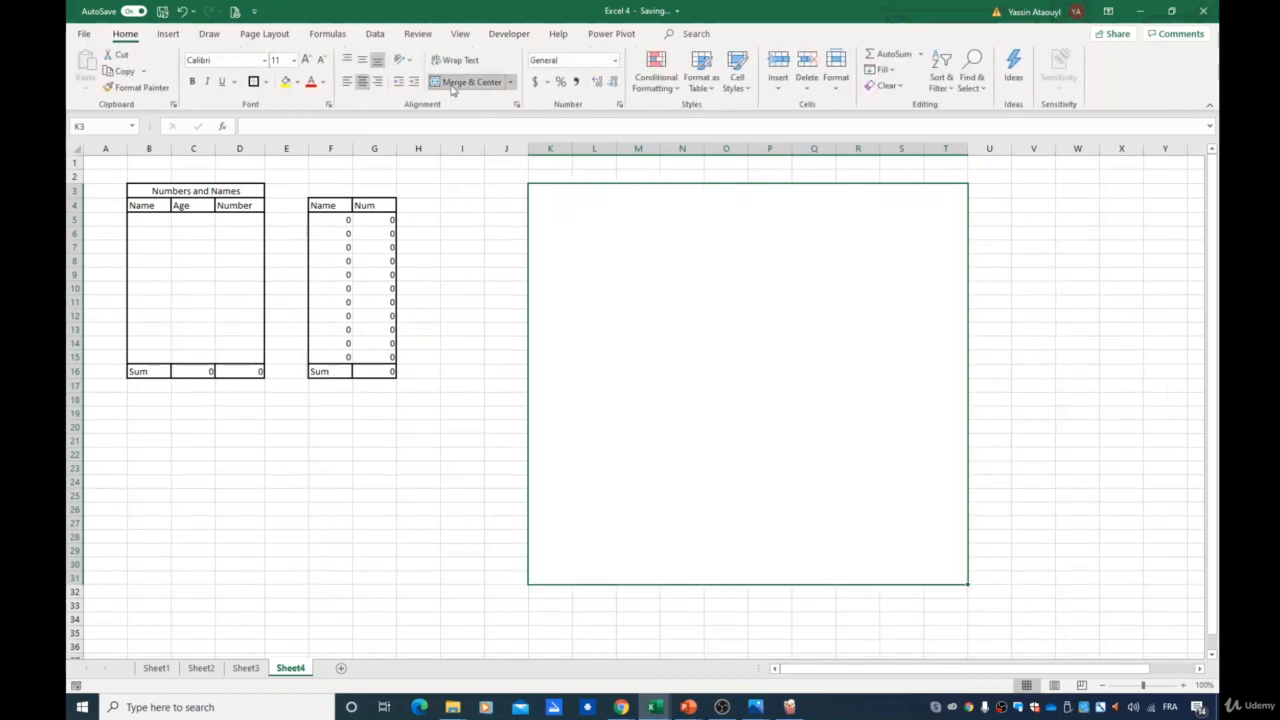
click(453, 87)
click(977, 343)
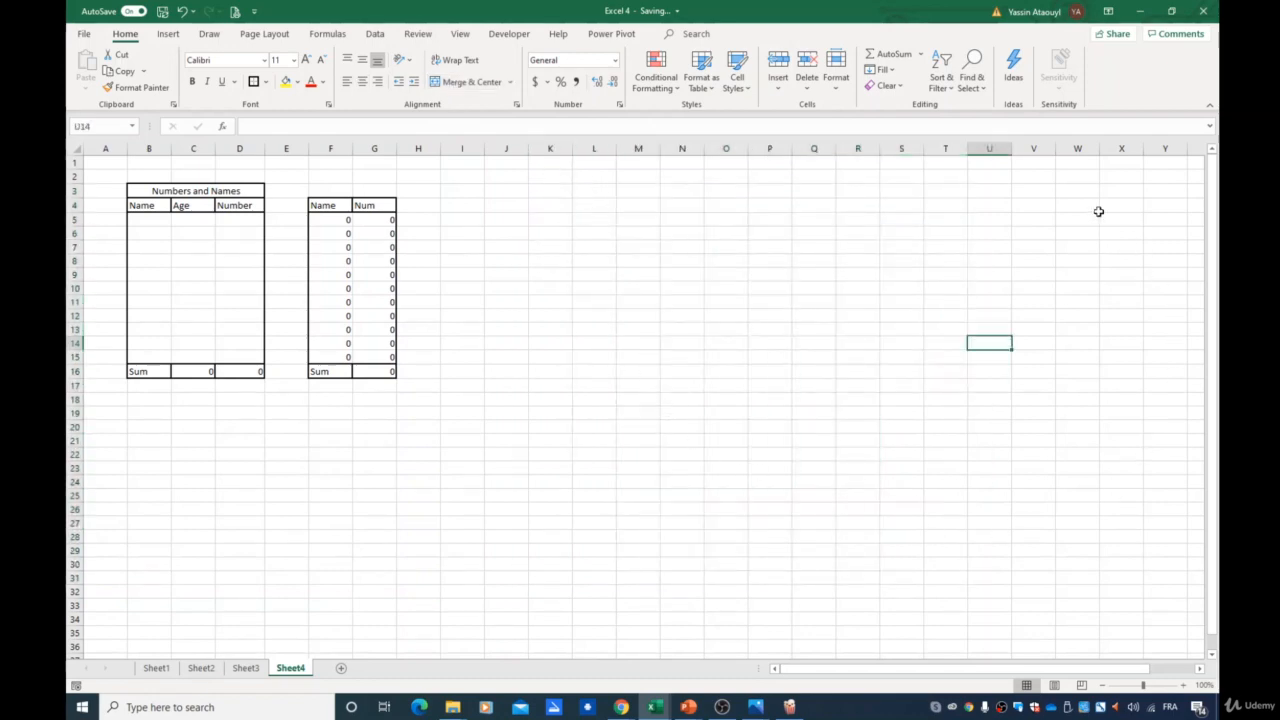
click(550, 591)
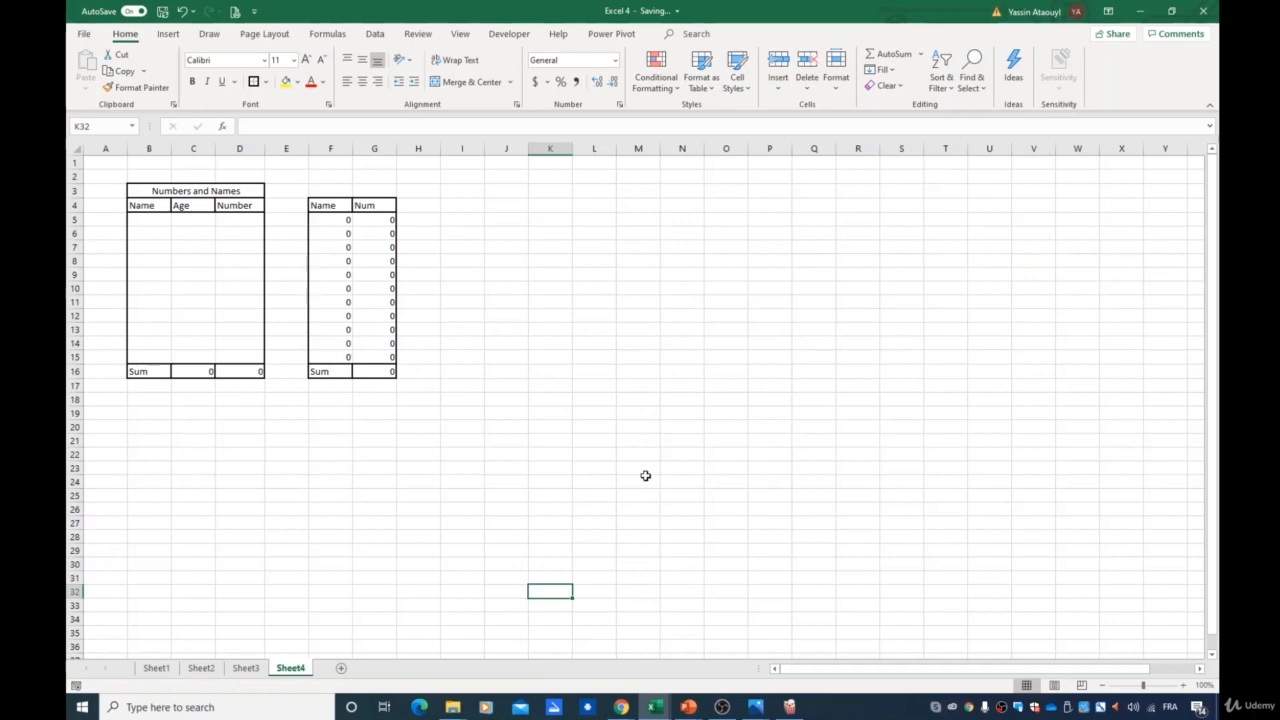
key(Up)
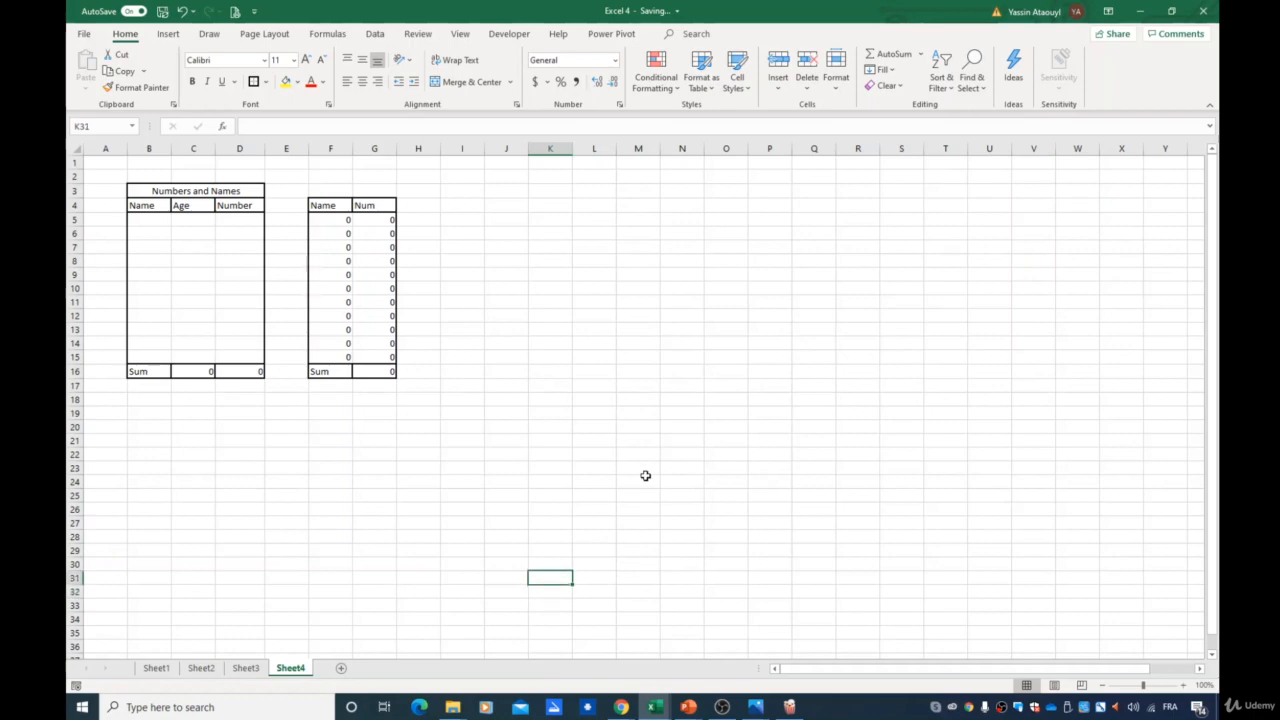
key(Up)
key(Up)
key(Up)
key(Down)
key(Down)
key(Up)
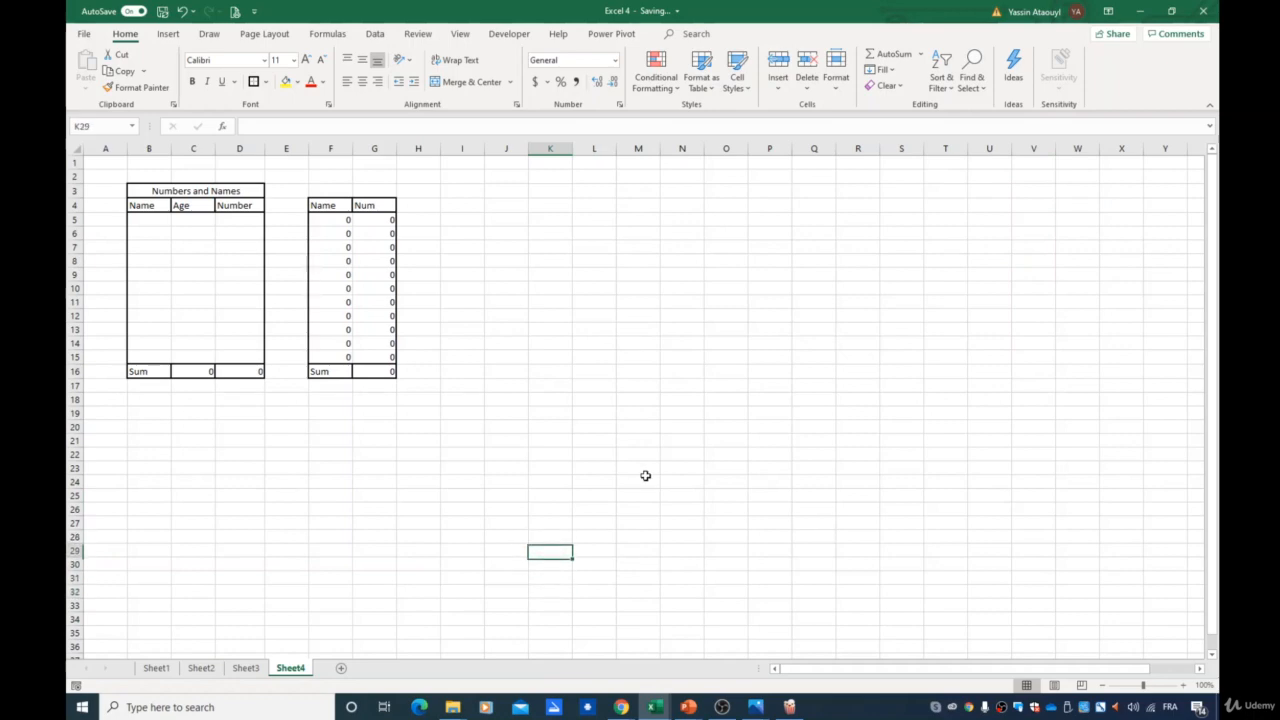
click(639, 220)
click(858, 288)
click(712, 340)
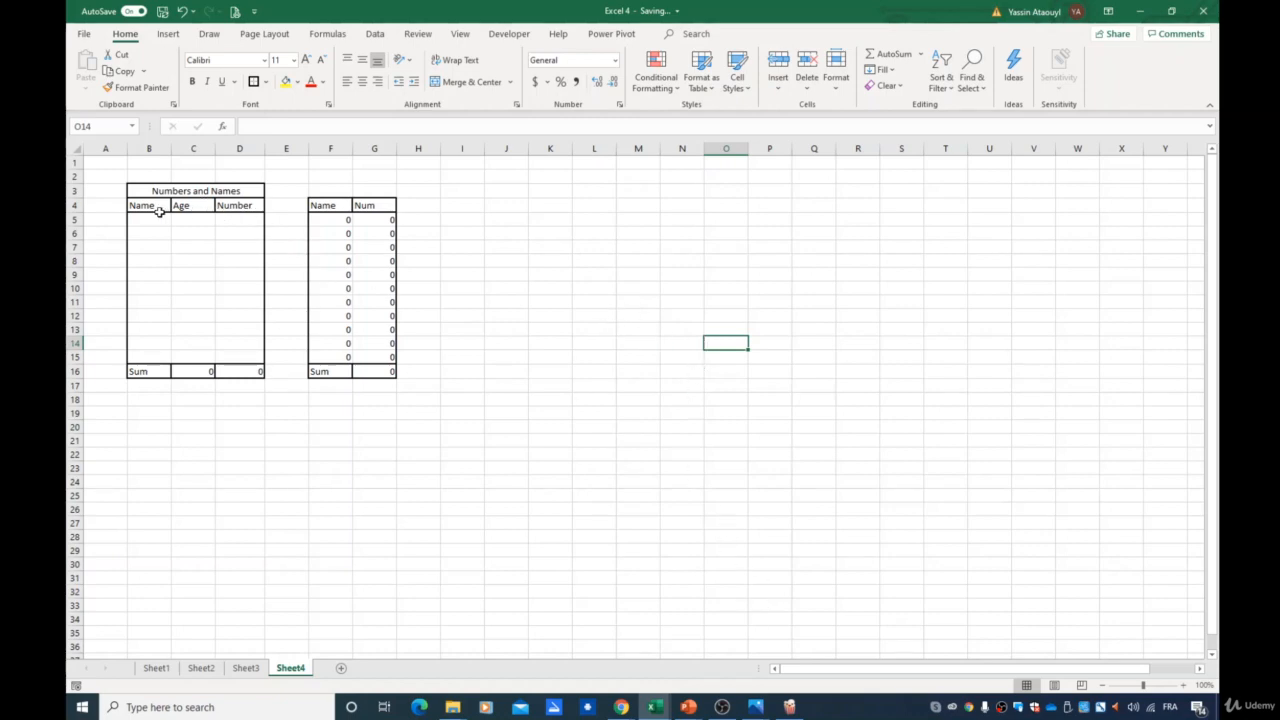
- Rename the Age column header in C4 to "number1"
click(193, 217)
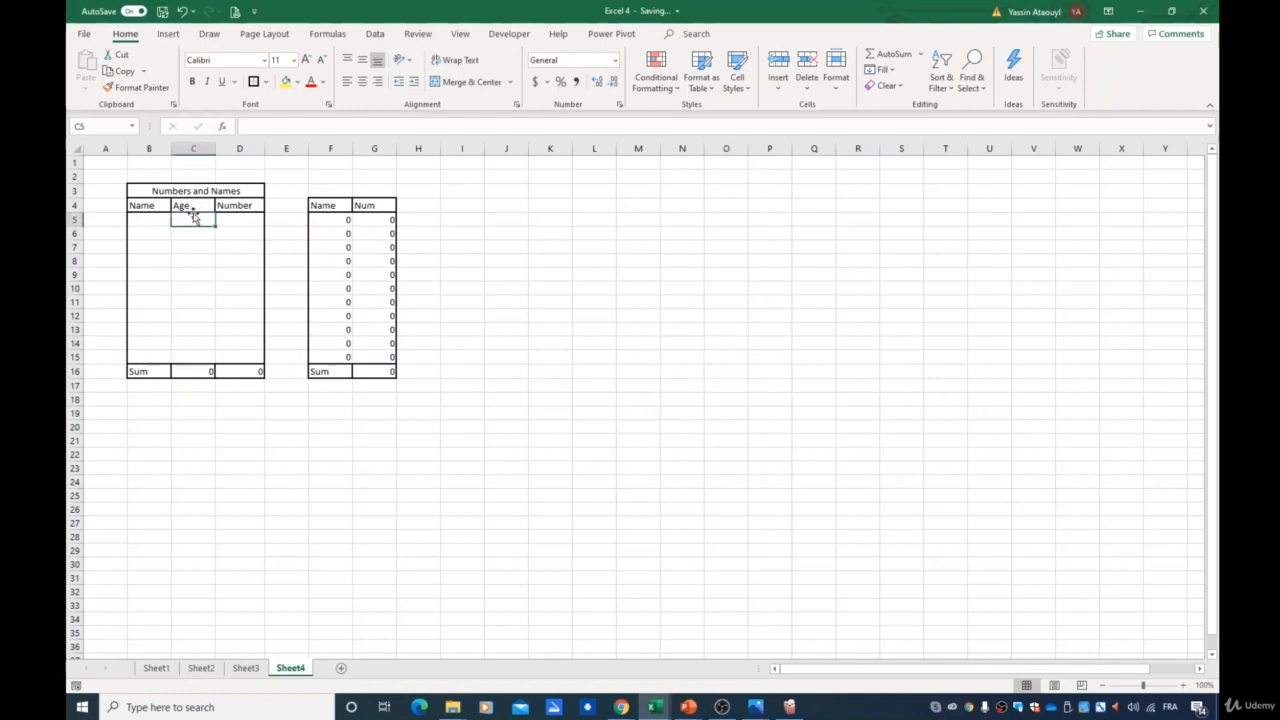
click(195, 206)
text(number)
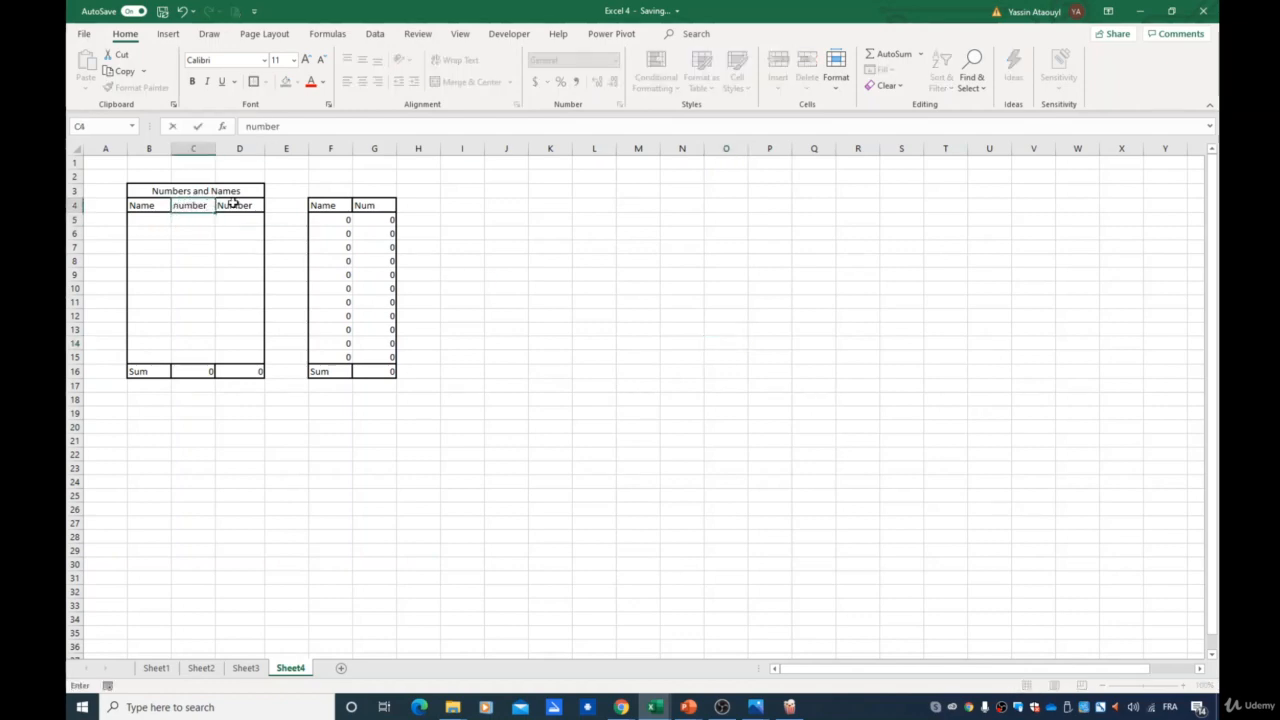
text(1)
key(Return)
- Change the Number header in D4 to "Number2"
click(240, 205)
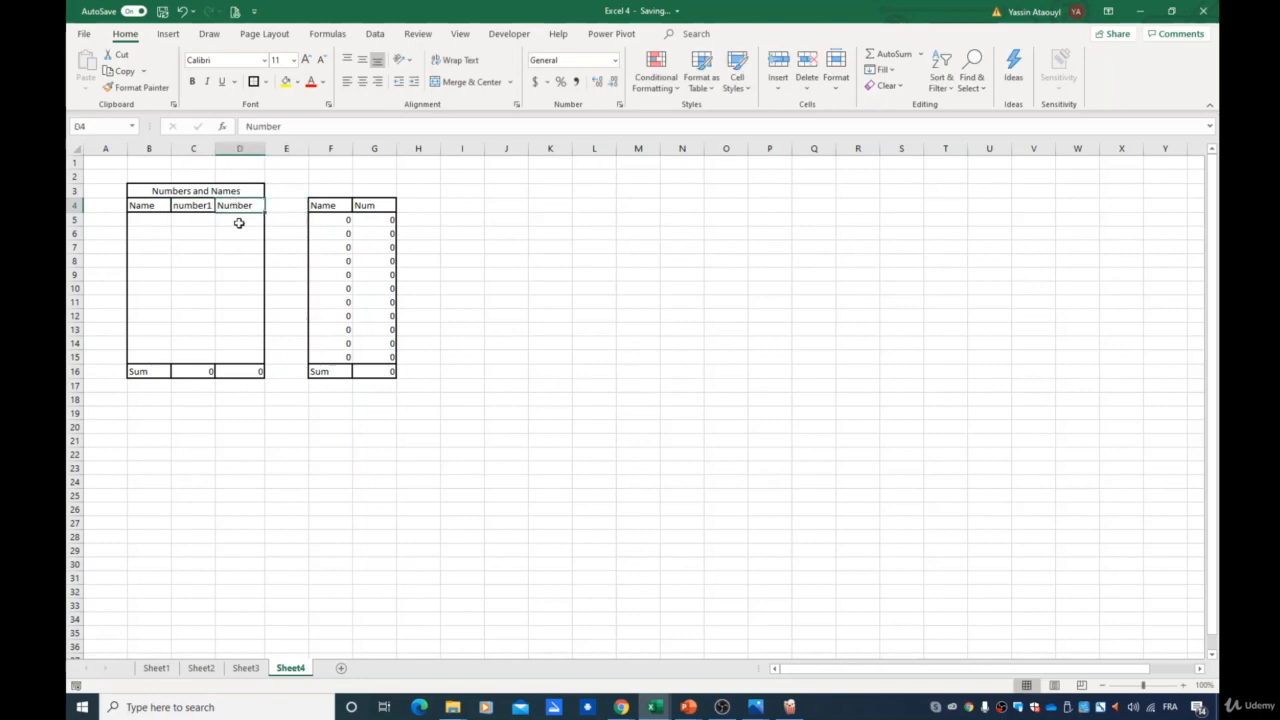
click(317, 130)
text(2)
key(Return)
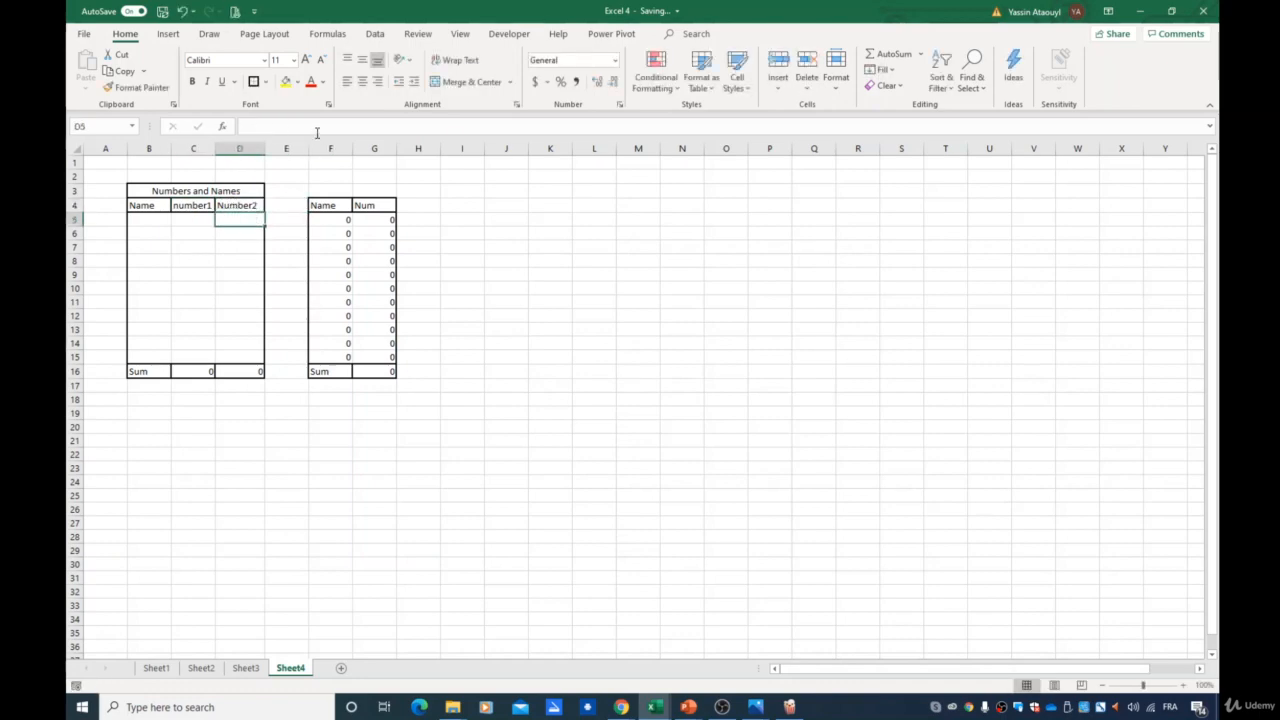
- Run the P2step1 macro starting from cell L3
click(553, 193)
click(514, 194)
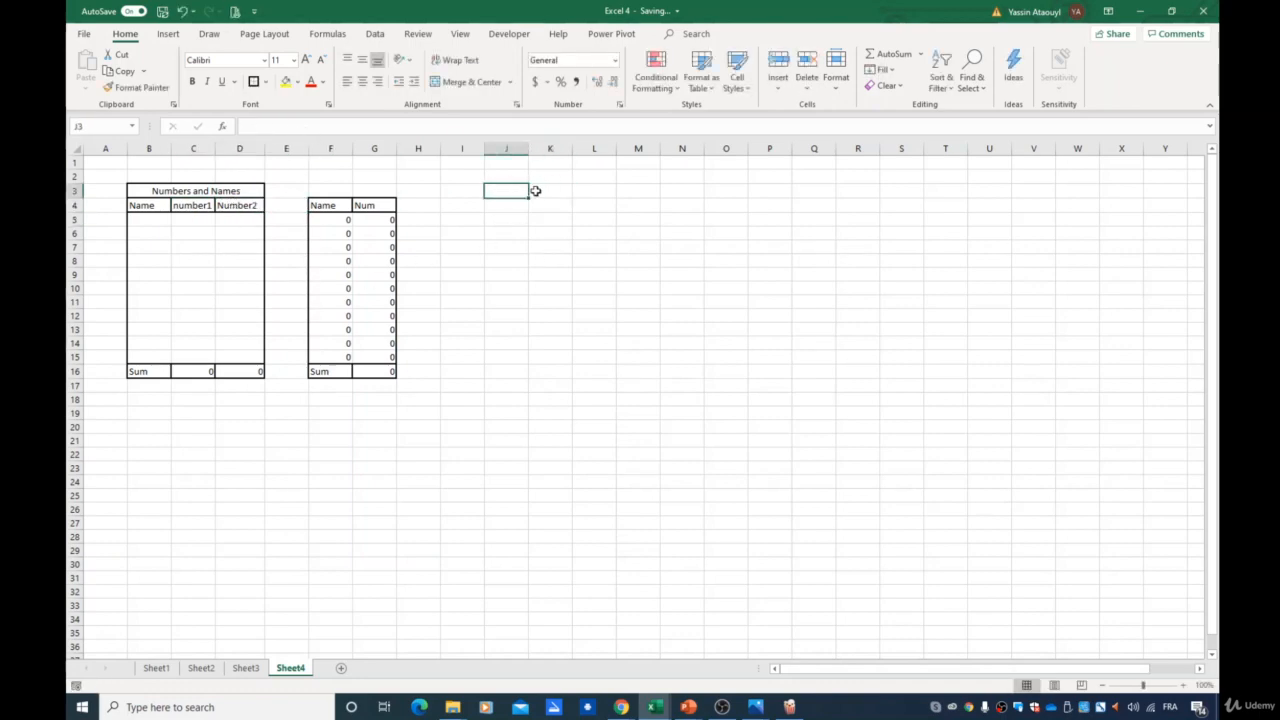
click(631, 190)
click(607, 190)
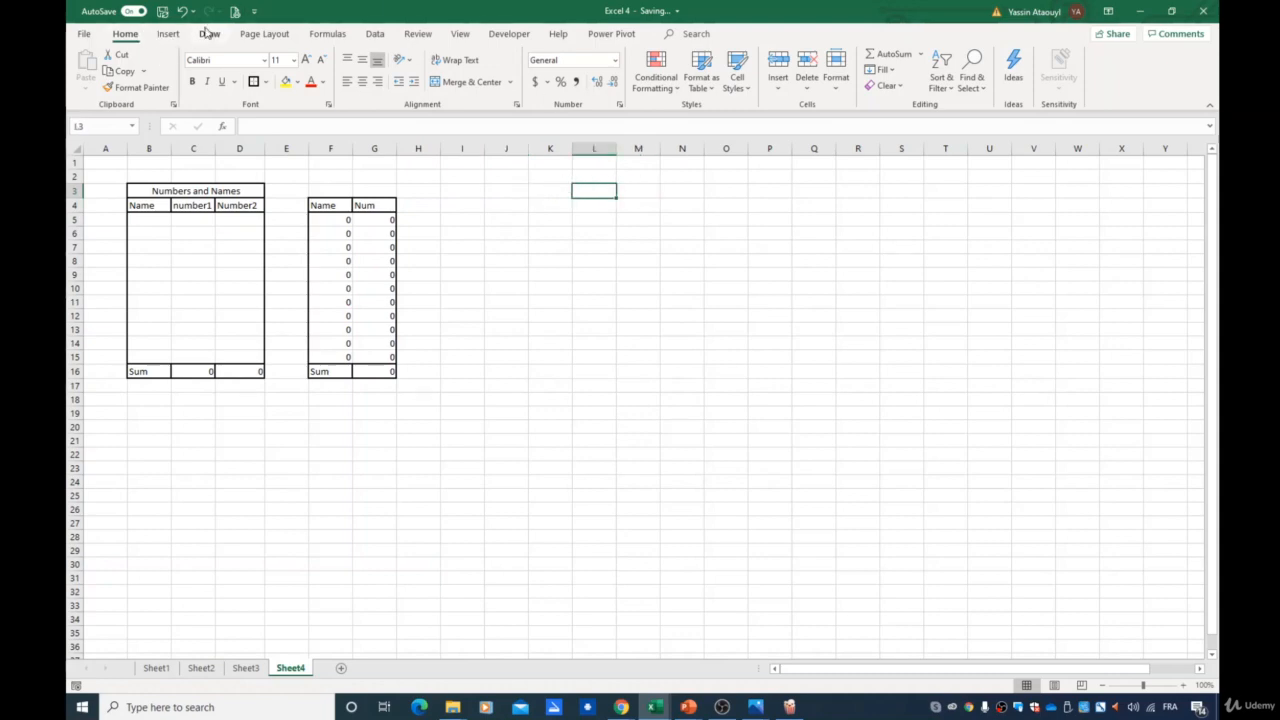
click(509, 34)
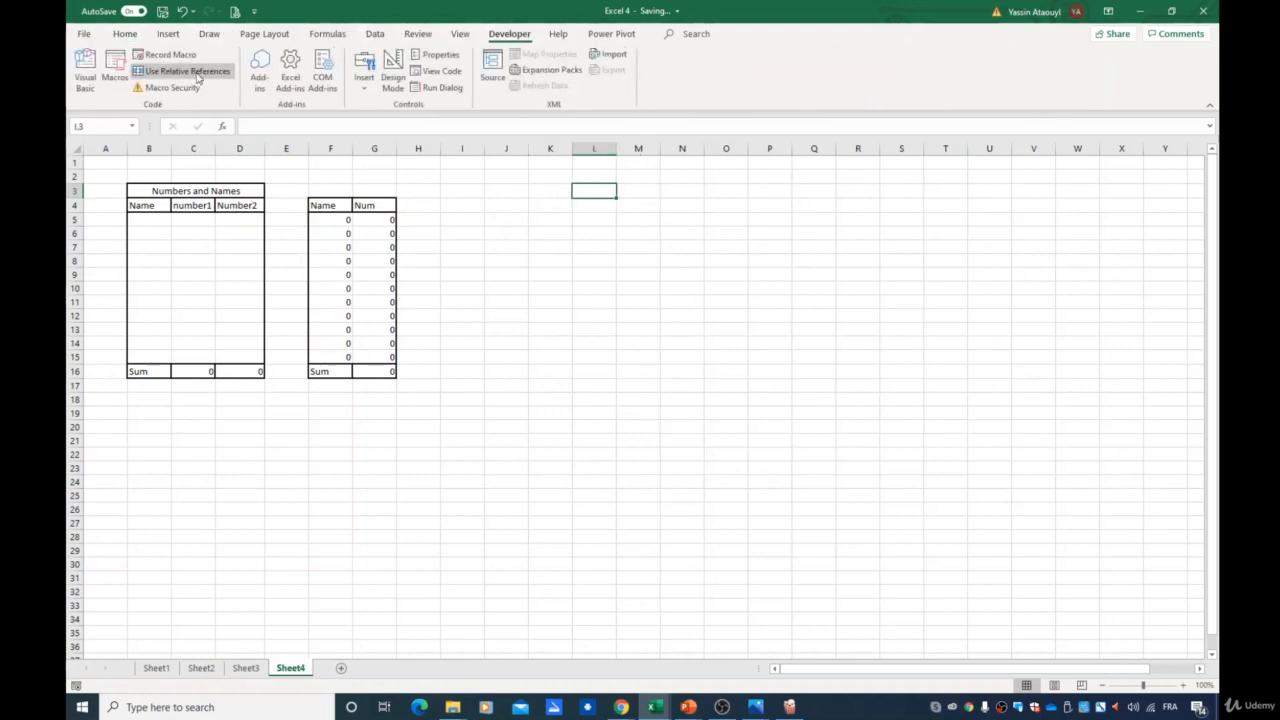
click(114, 72)
click(794, 205)
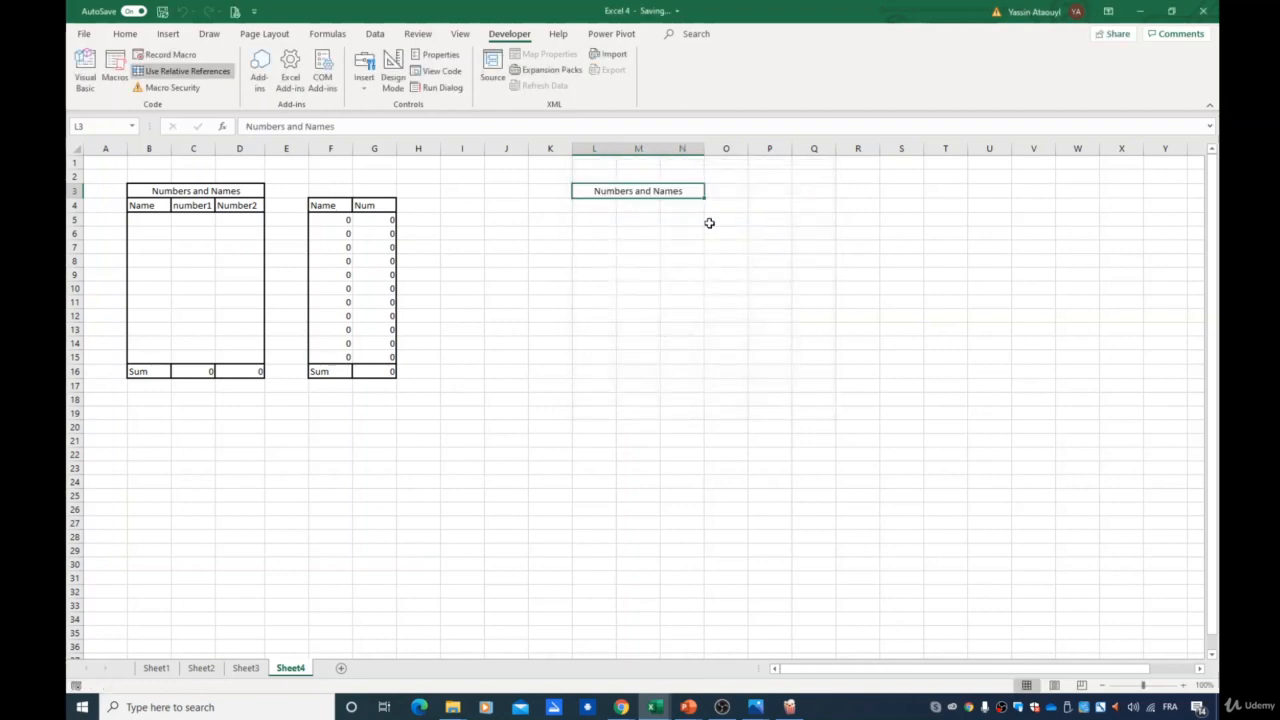
- Select cell L4 and start recording a new macro with relative references
click(595, 206)
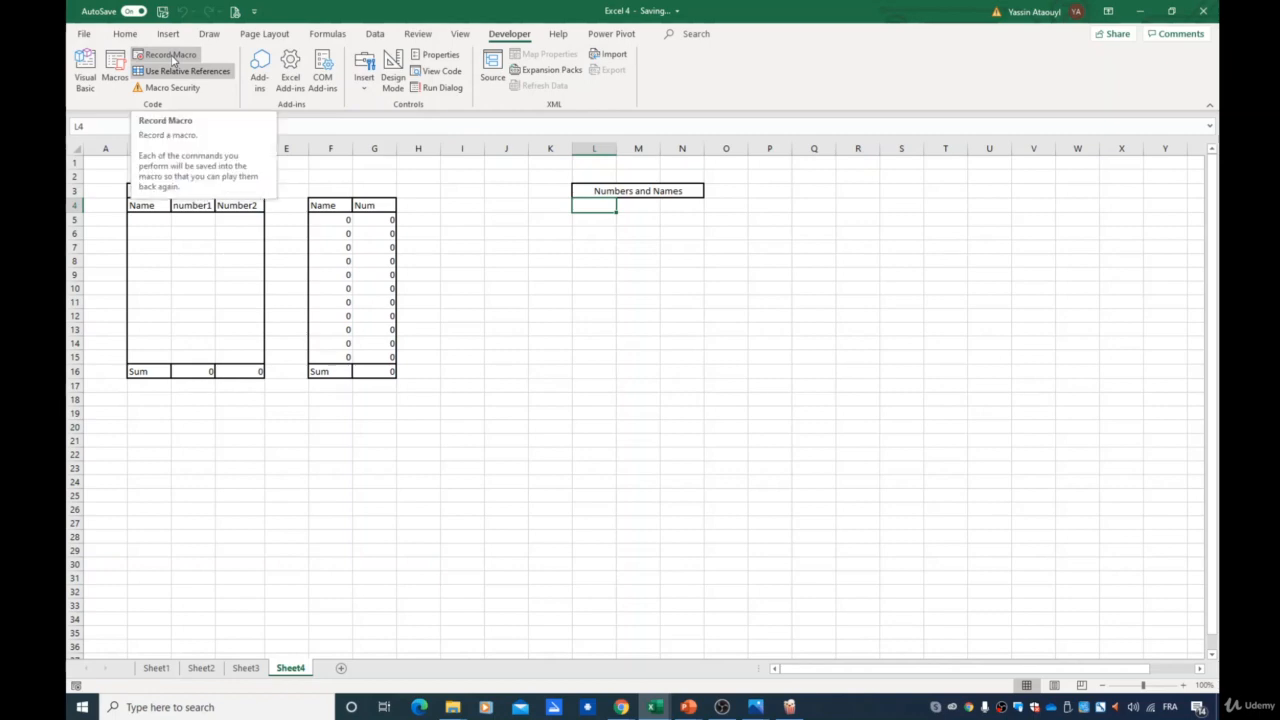
click(157, 57)
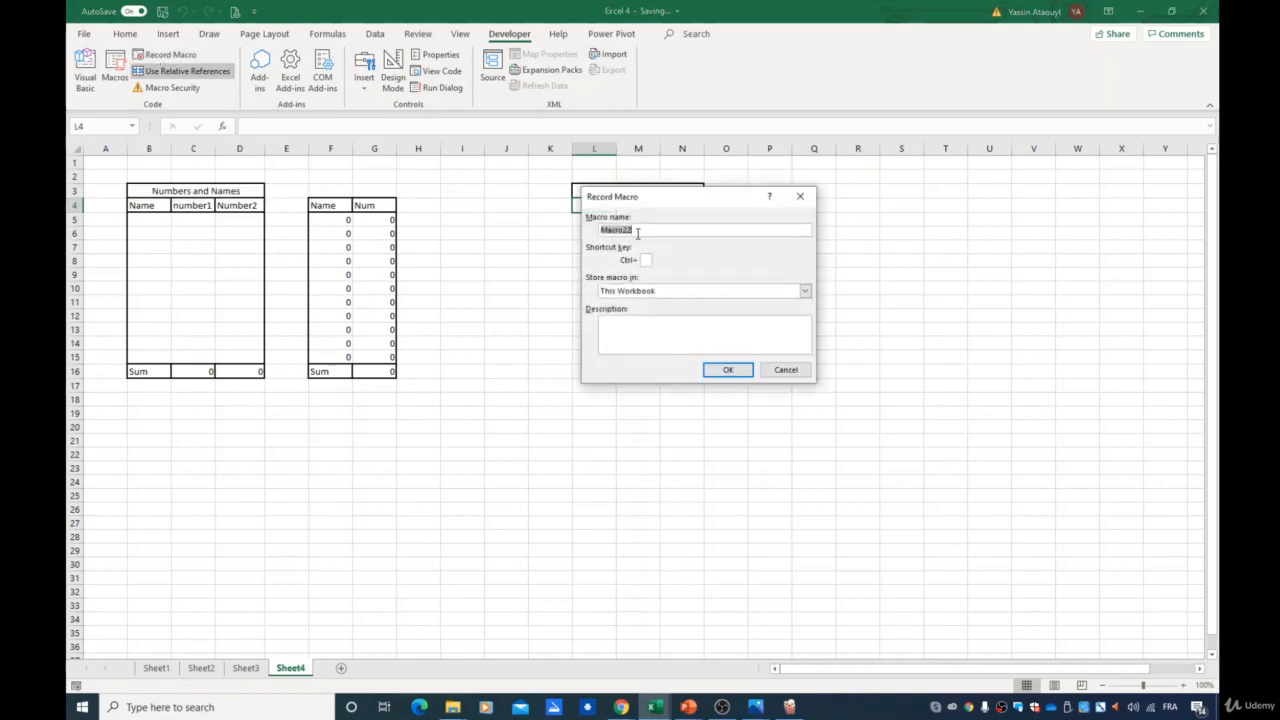
text(P2step2)
click(749, 378)
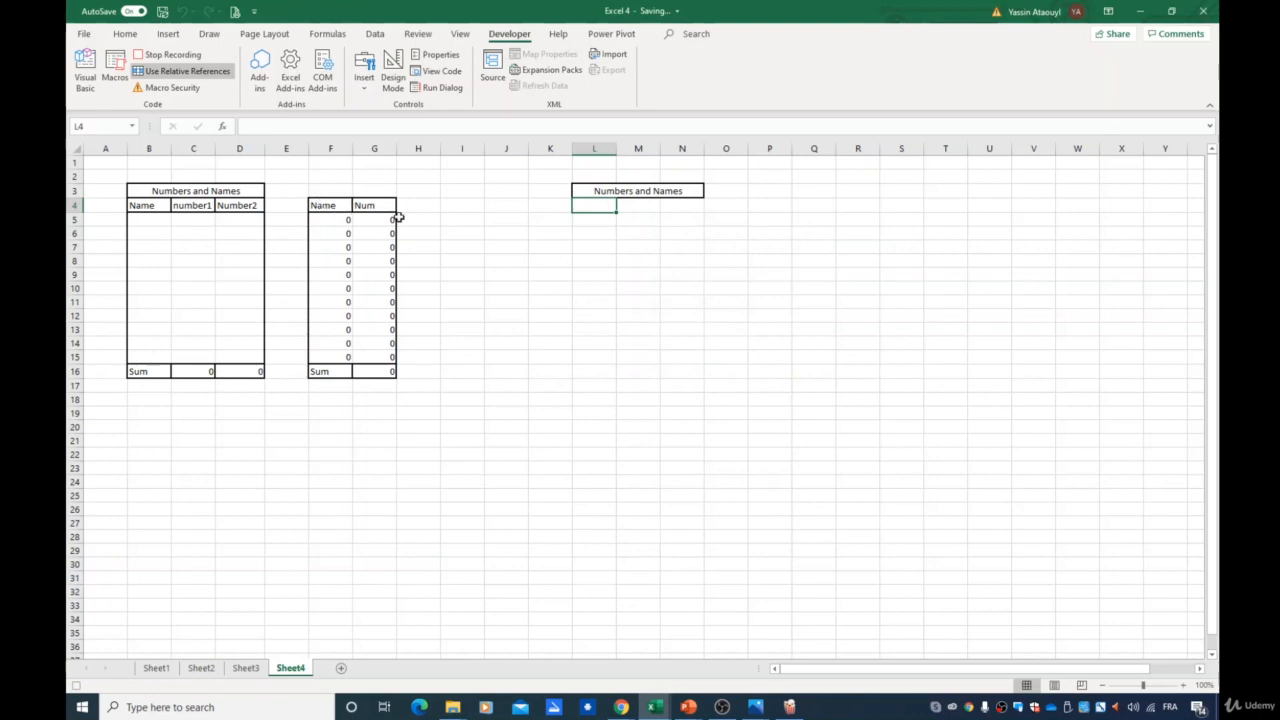
- Apply a border to cell L4 and enter the label "Name" in it
click(125, 33)
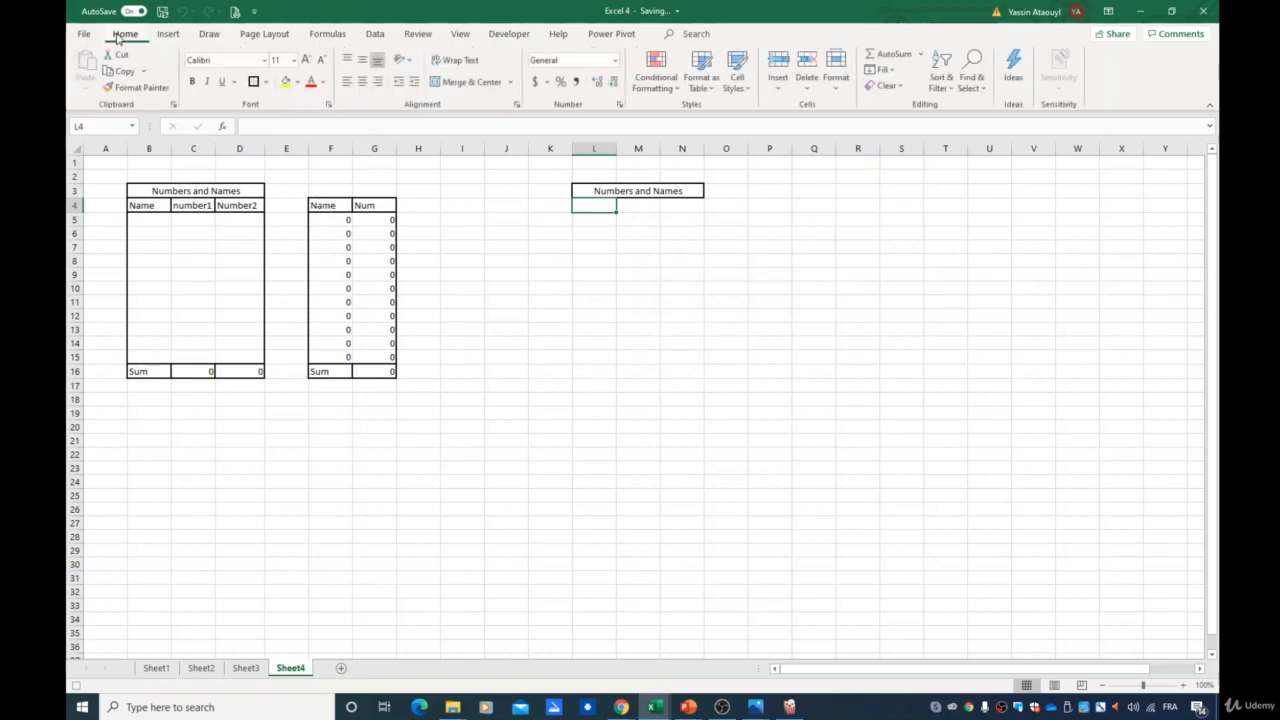
click(253, 83)
text(Name)
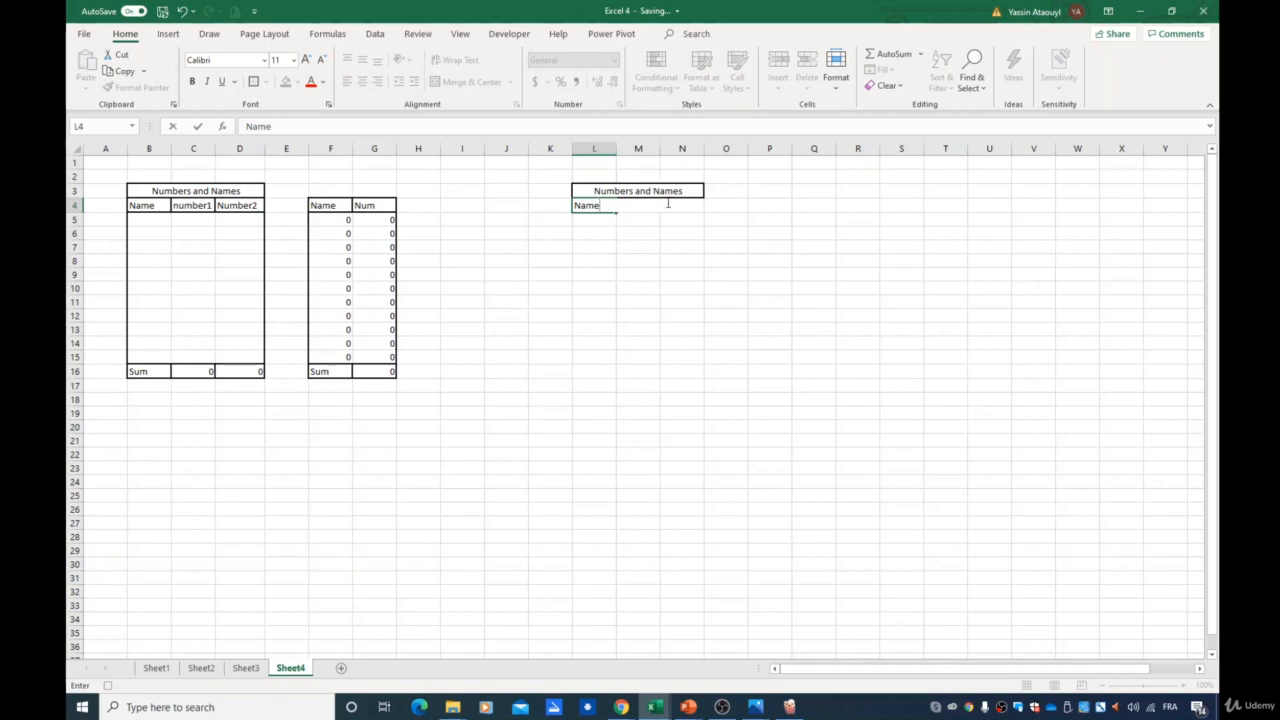
key(ctrl+Return)
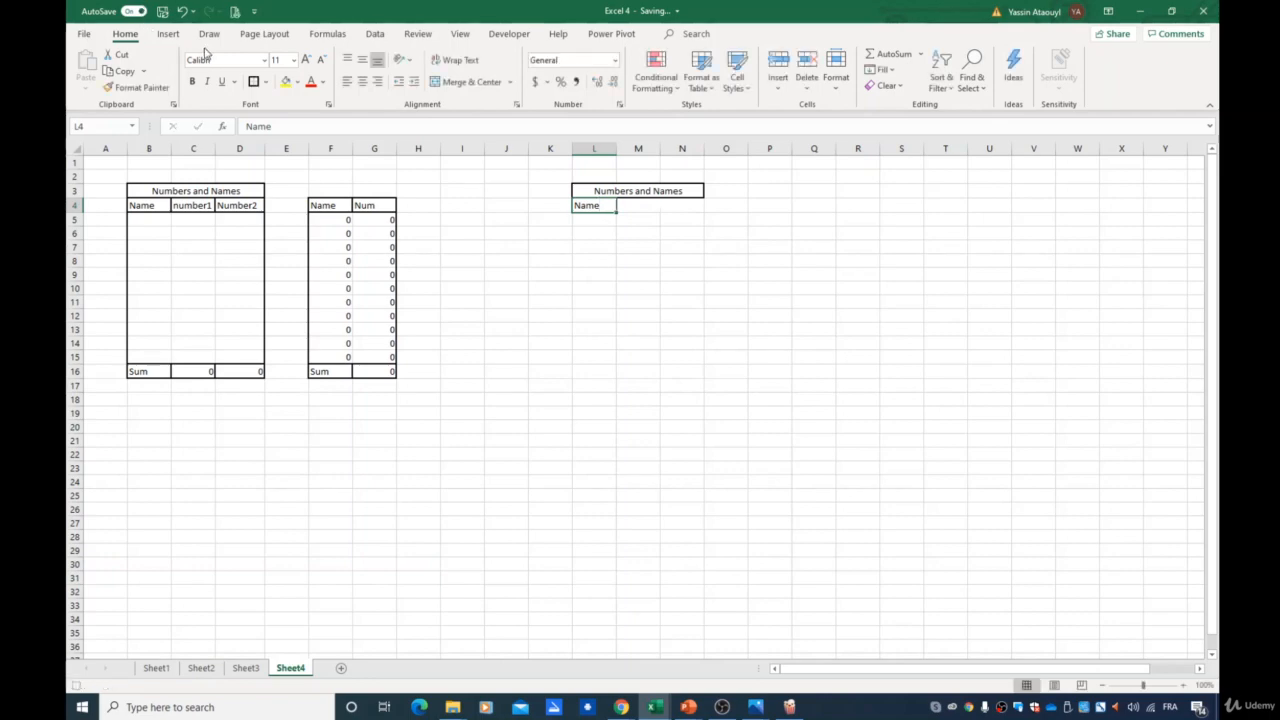
- Enter the labels "Number1" in M4 and "Number2" in N4
click(631, 205)
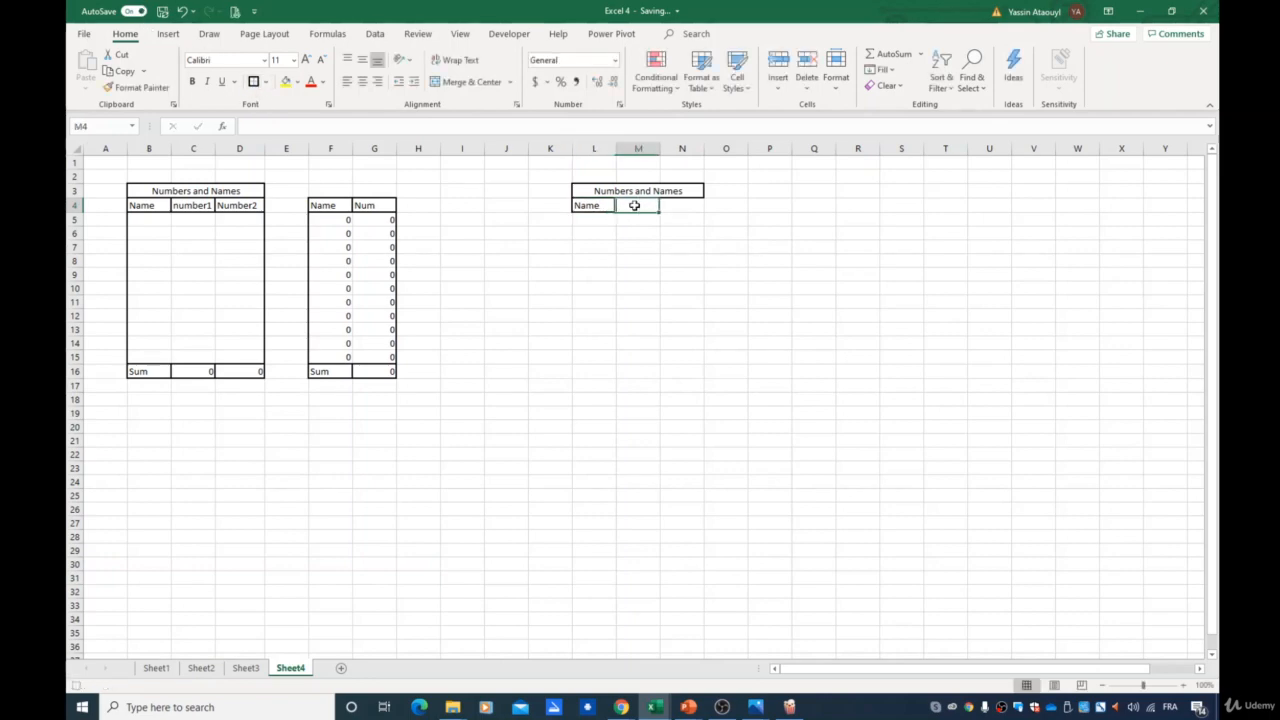
text(Number1)
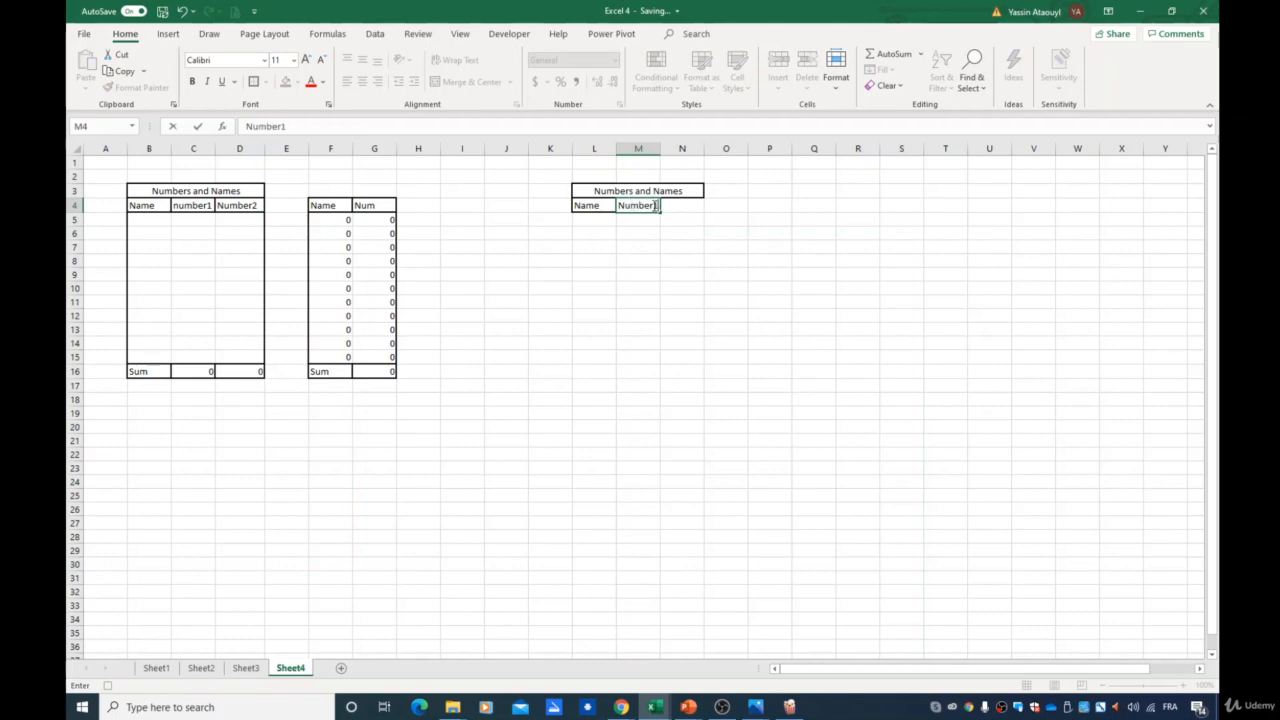
key(ctrl+Return)
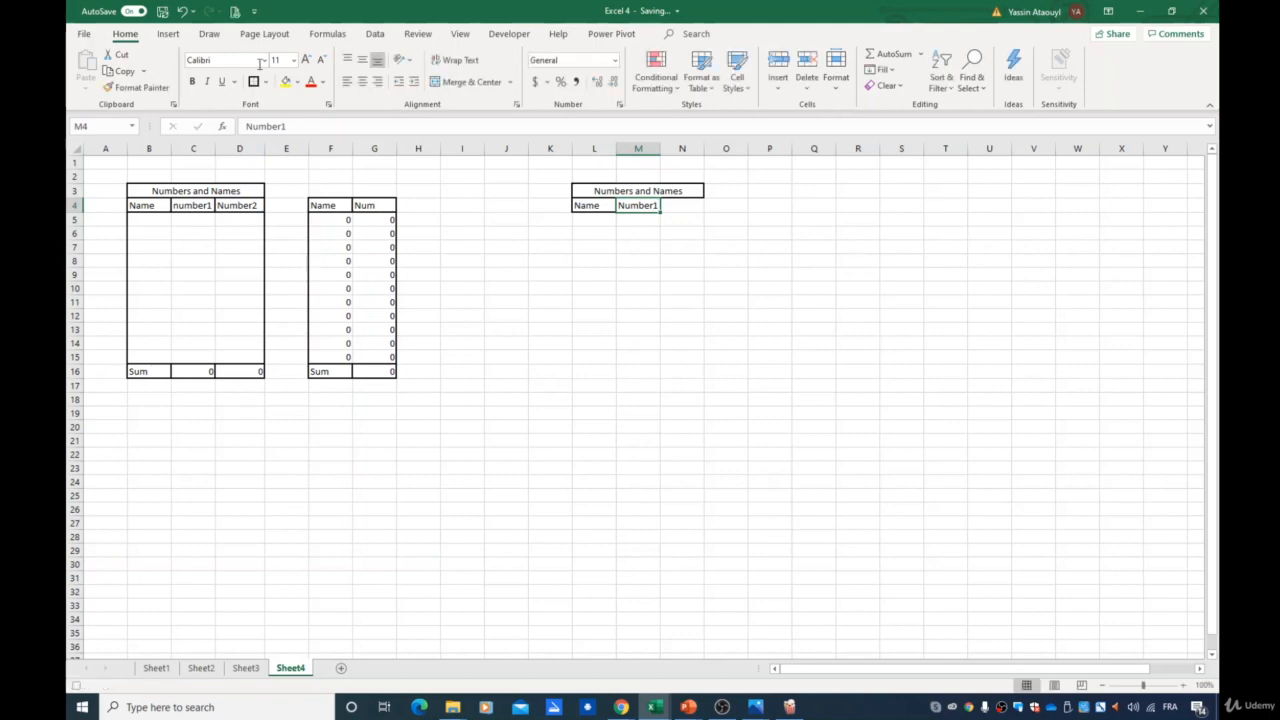
click(673, 206)
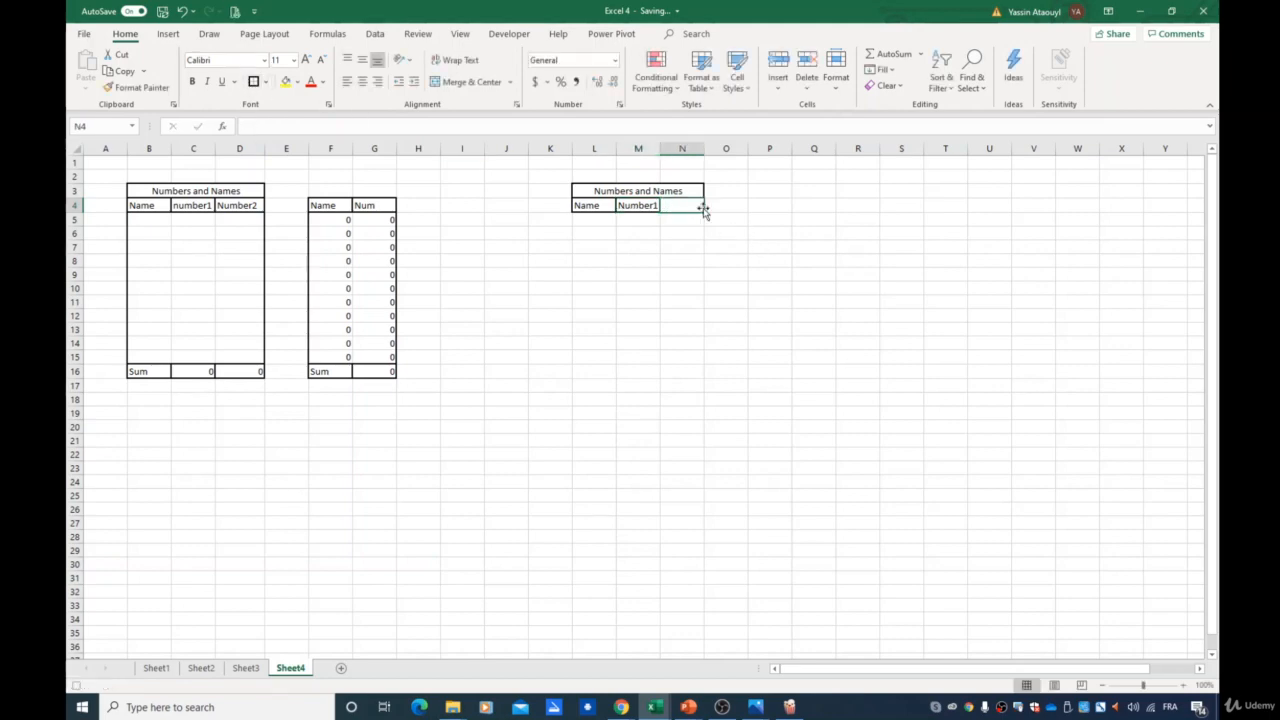
text(Number2)
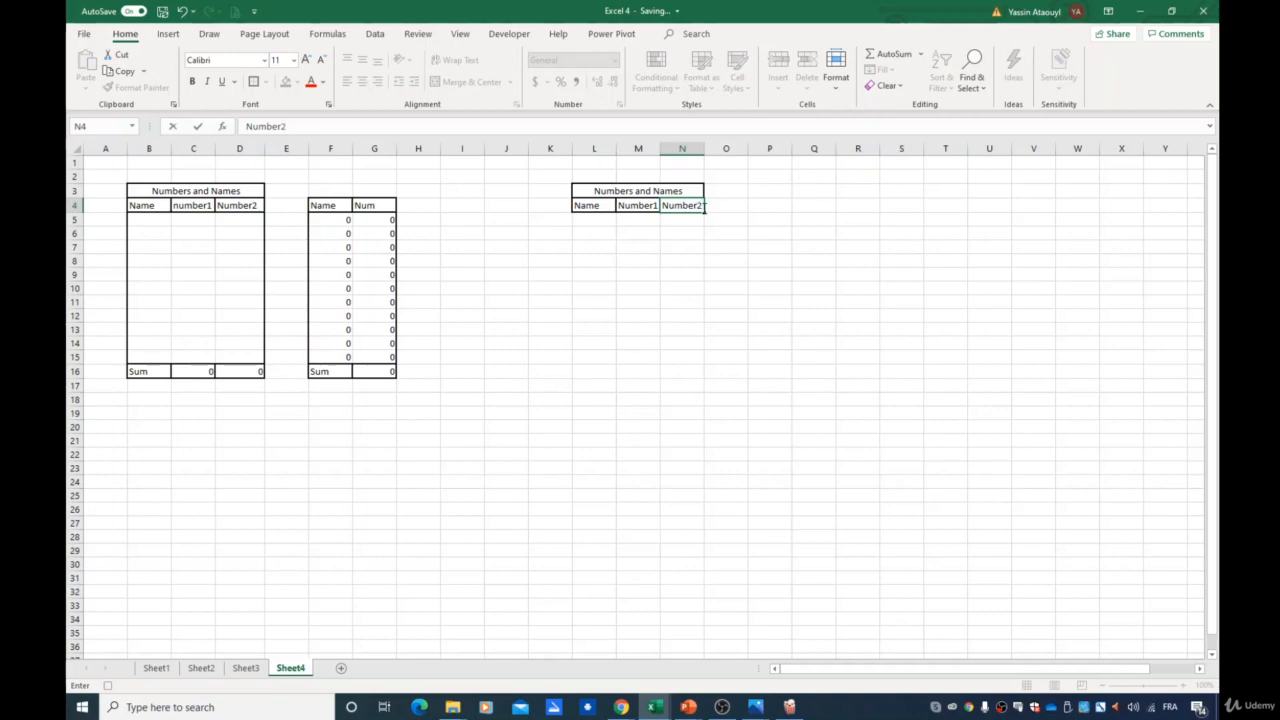
key(ctrl+Return)
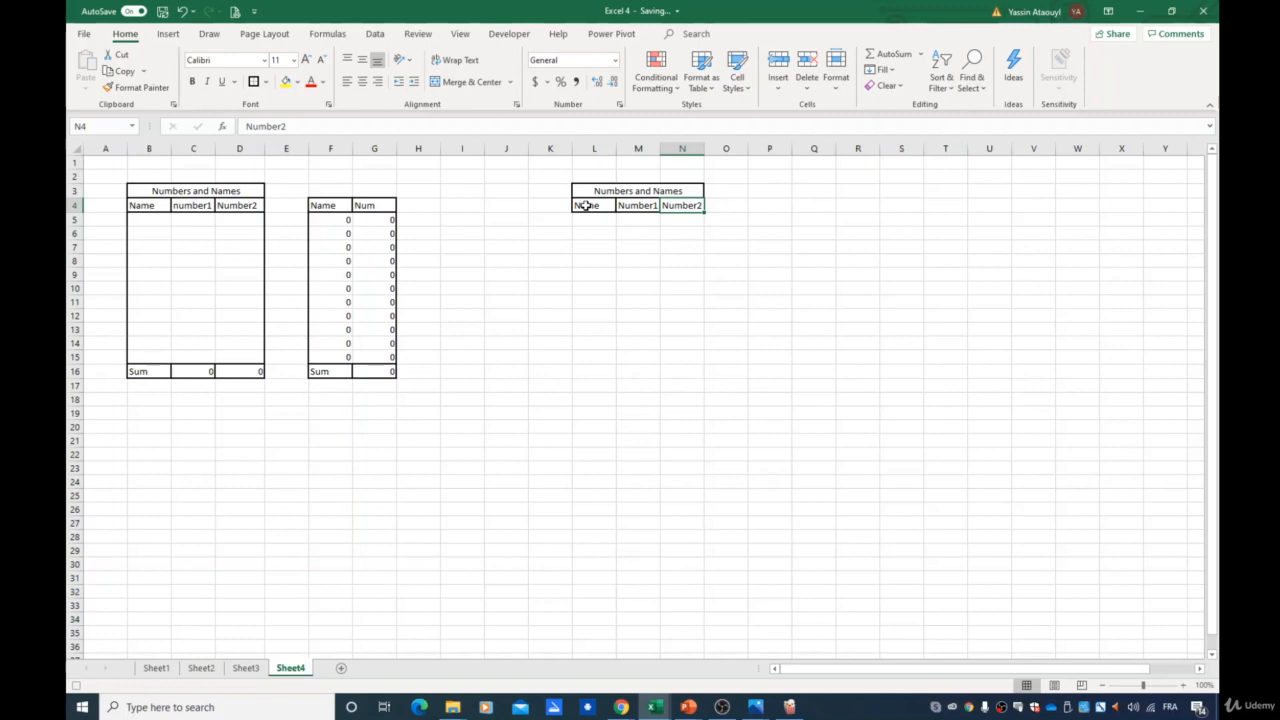
- Apply borders to the range L4:N15 and enter "Sum" in cell L16
drag(587, 205, 689, 351)
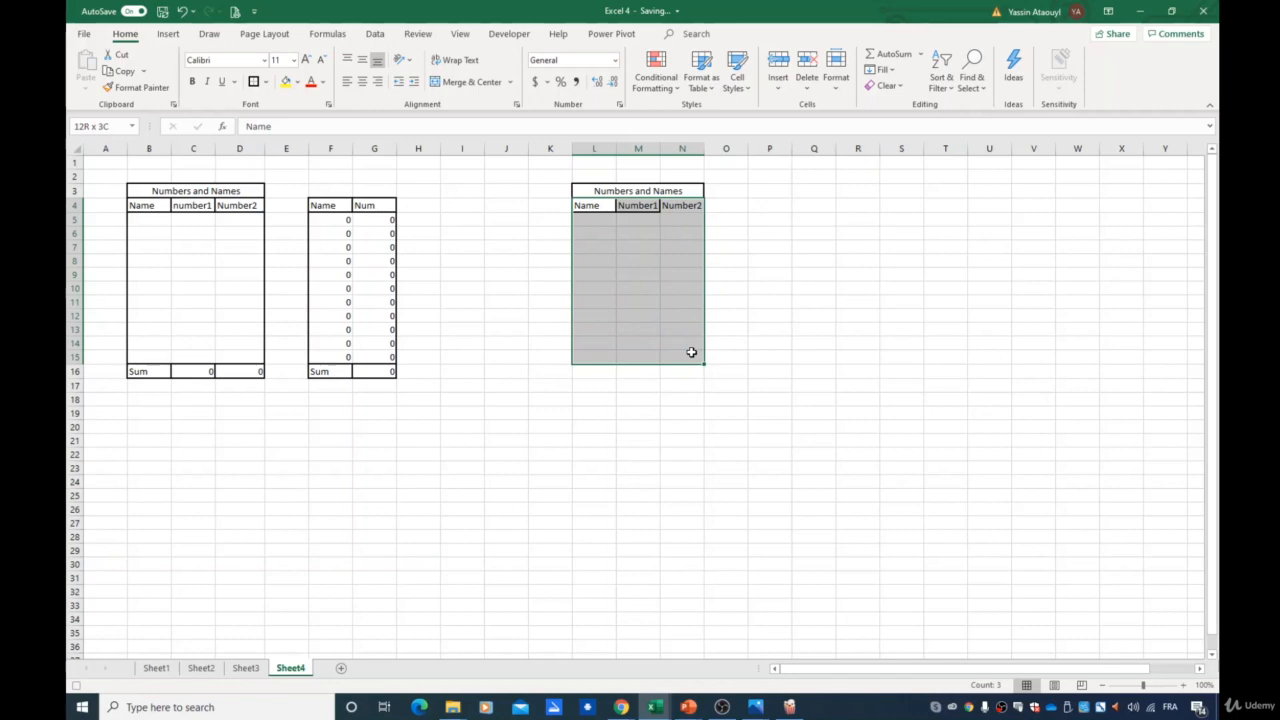
click(254, 82)
click(590, 375)
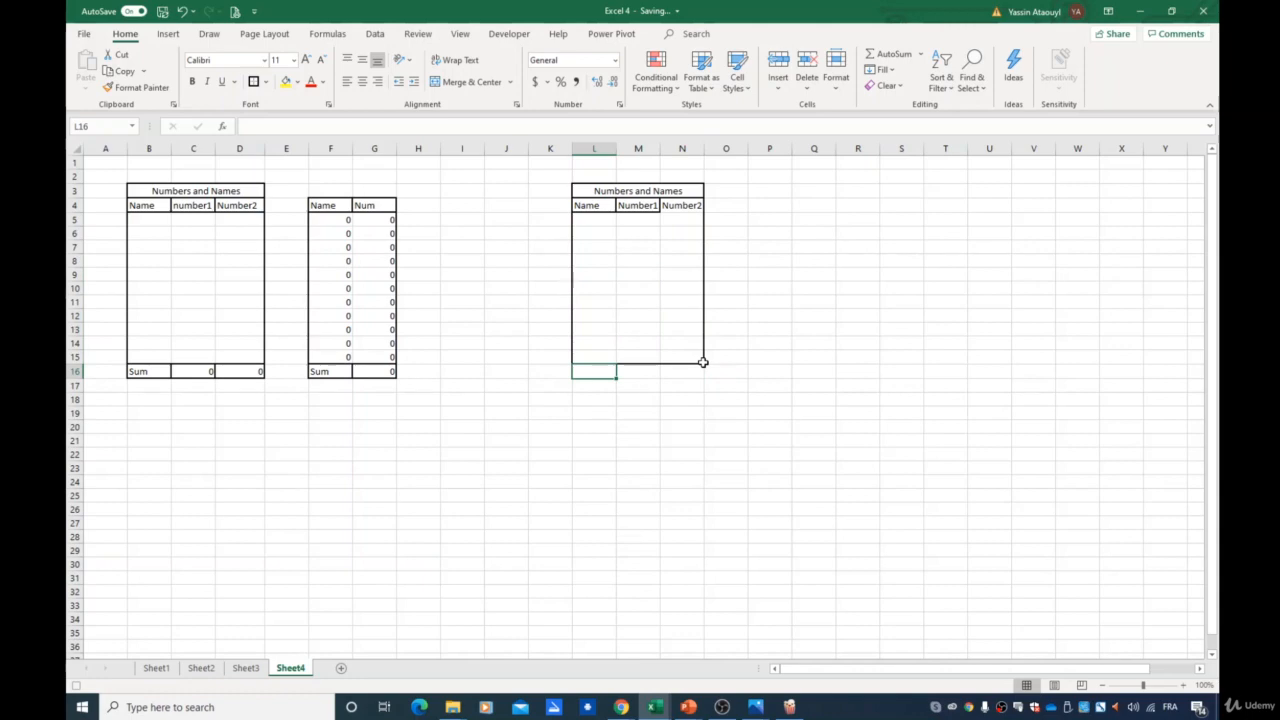
text(Sum)
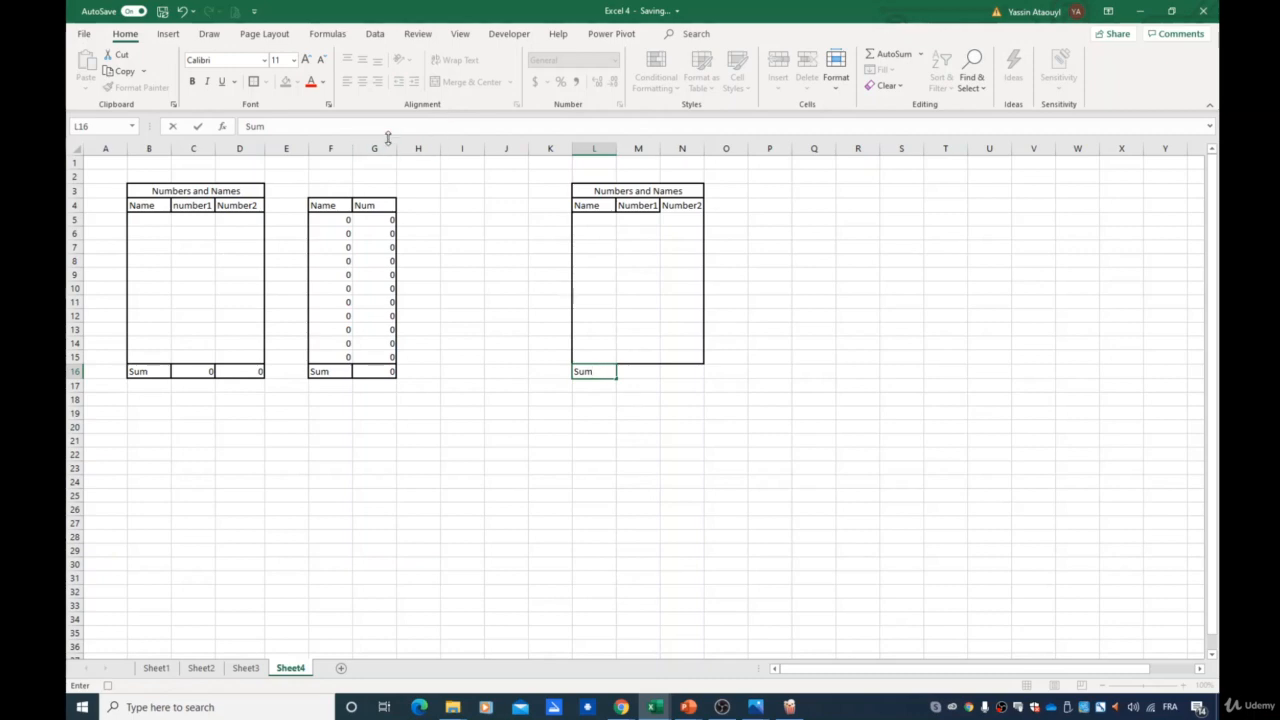
key(ctrl+Return)
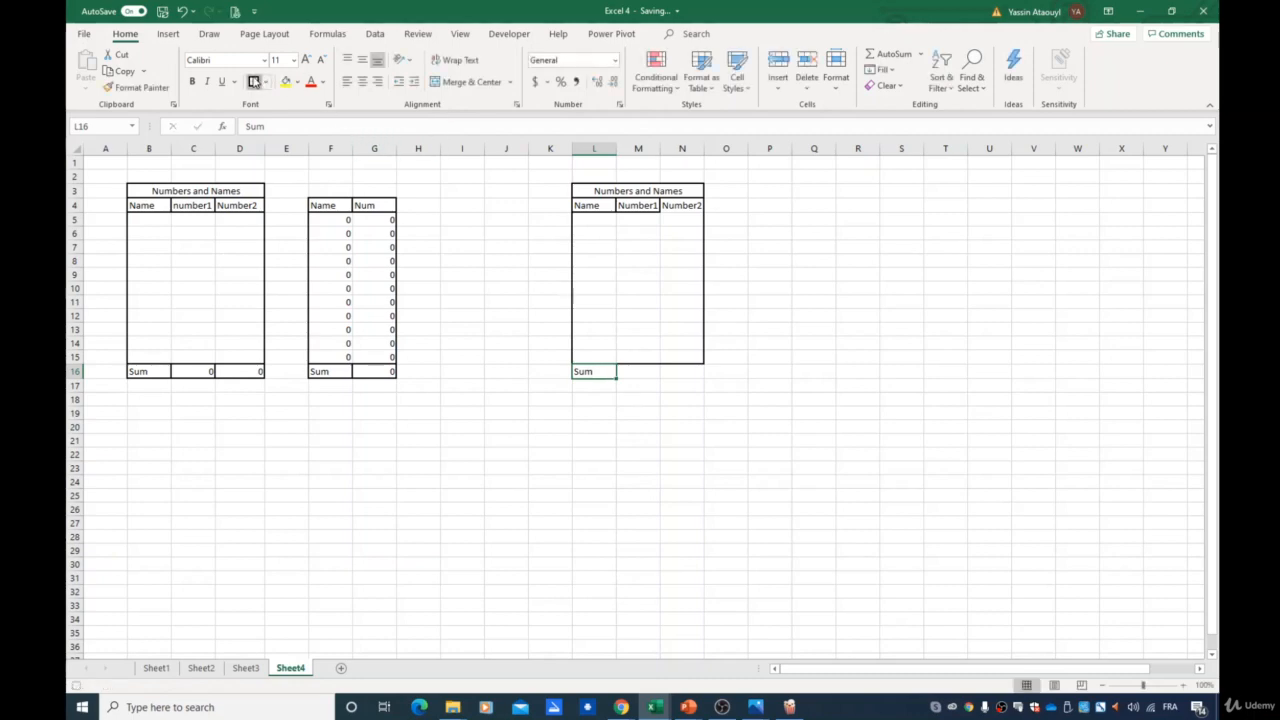
- Enter a SUM formula in M16 totalling M5:M15
click(627, 371)
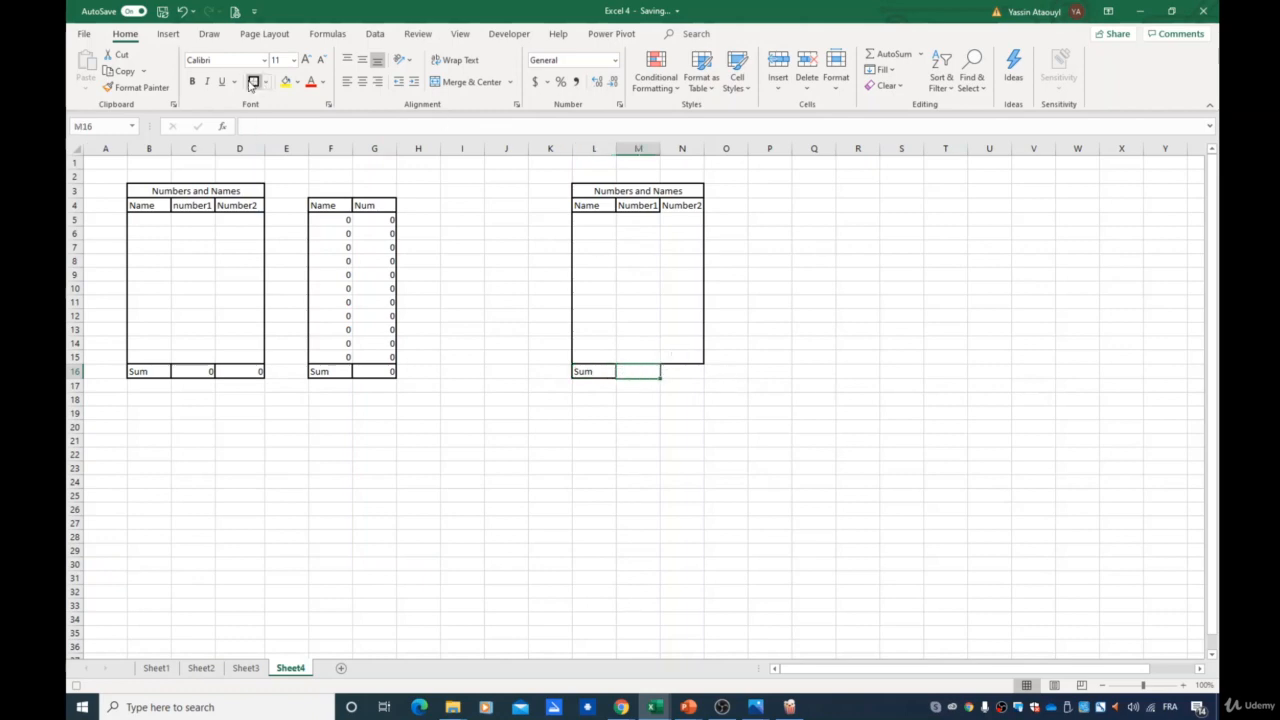
text(=sum)
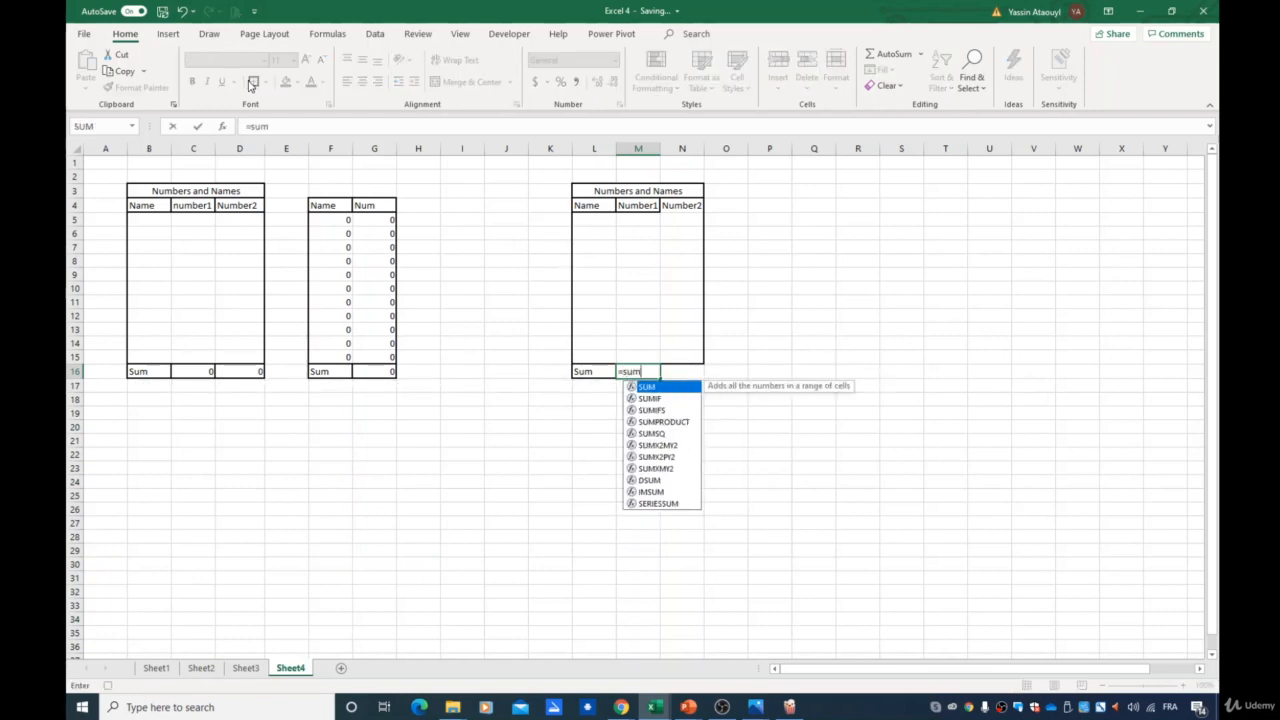
double_click(650, 388)
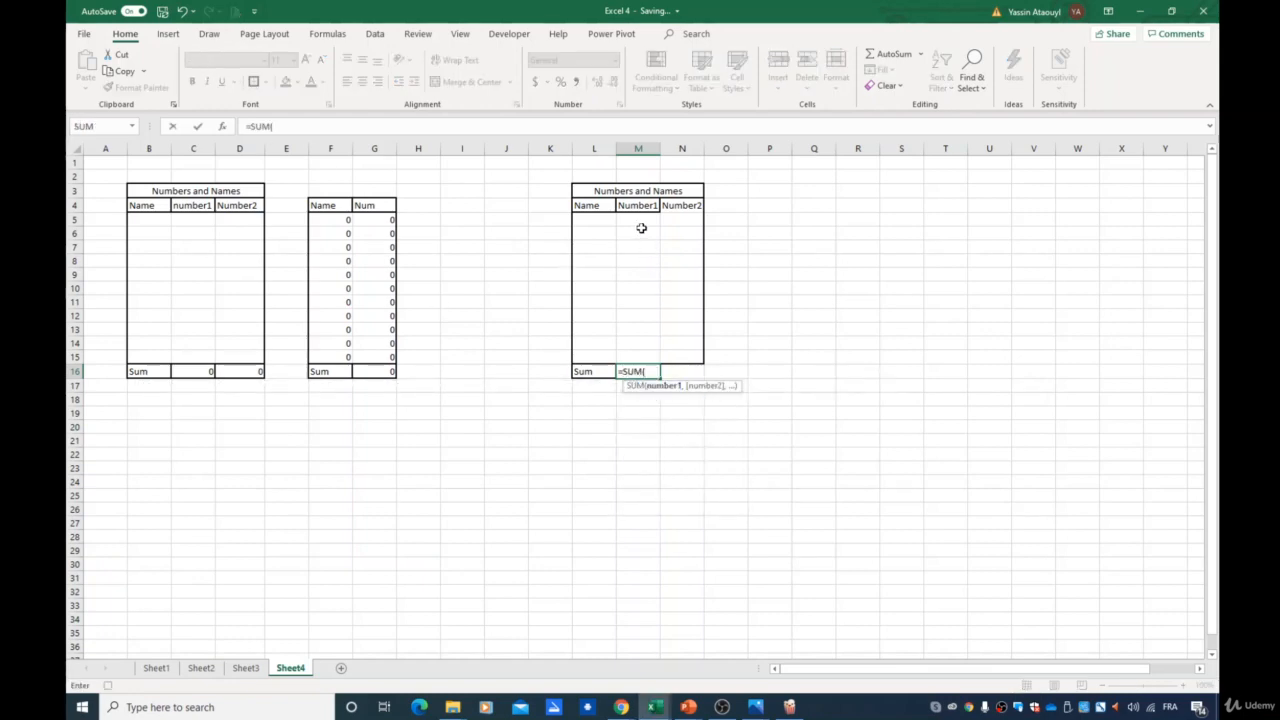
drag(640, 222, 634, 356)
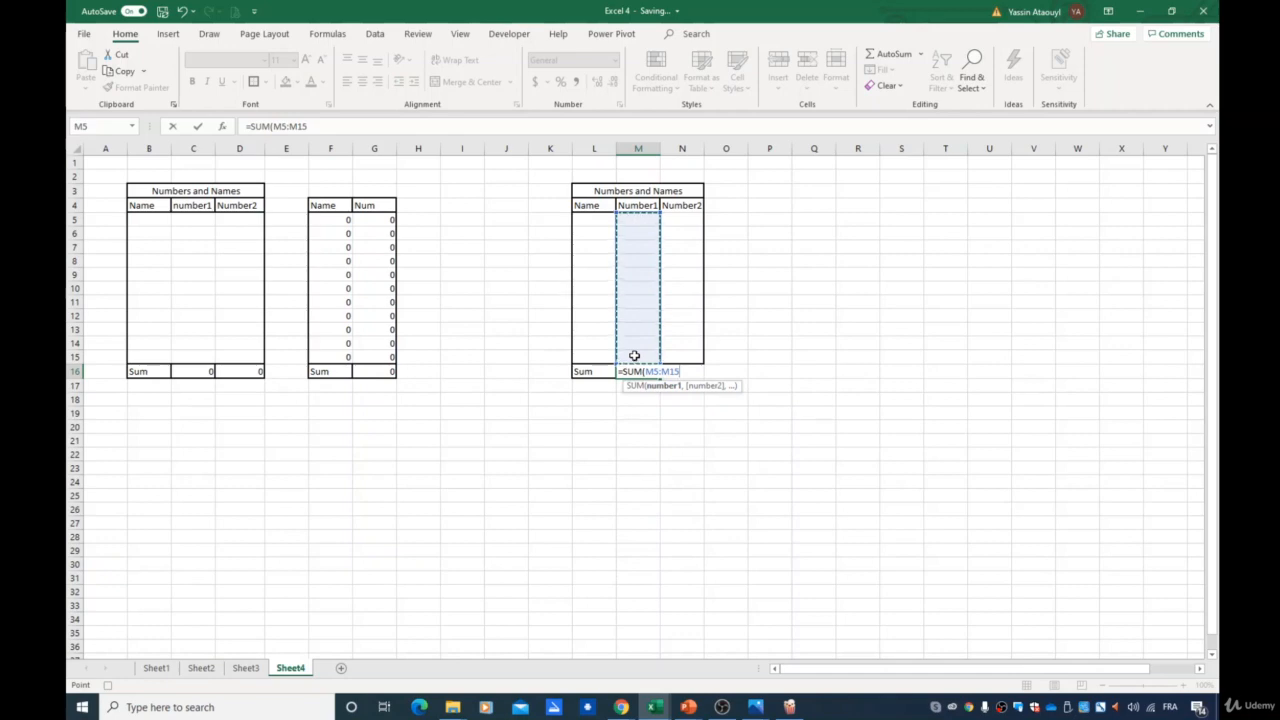
key(ctrl+Return)
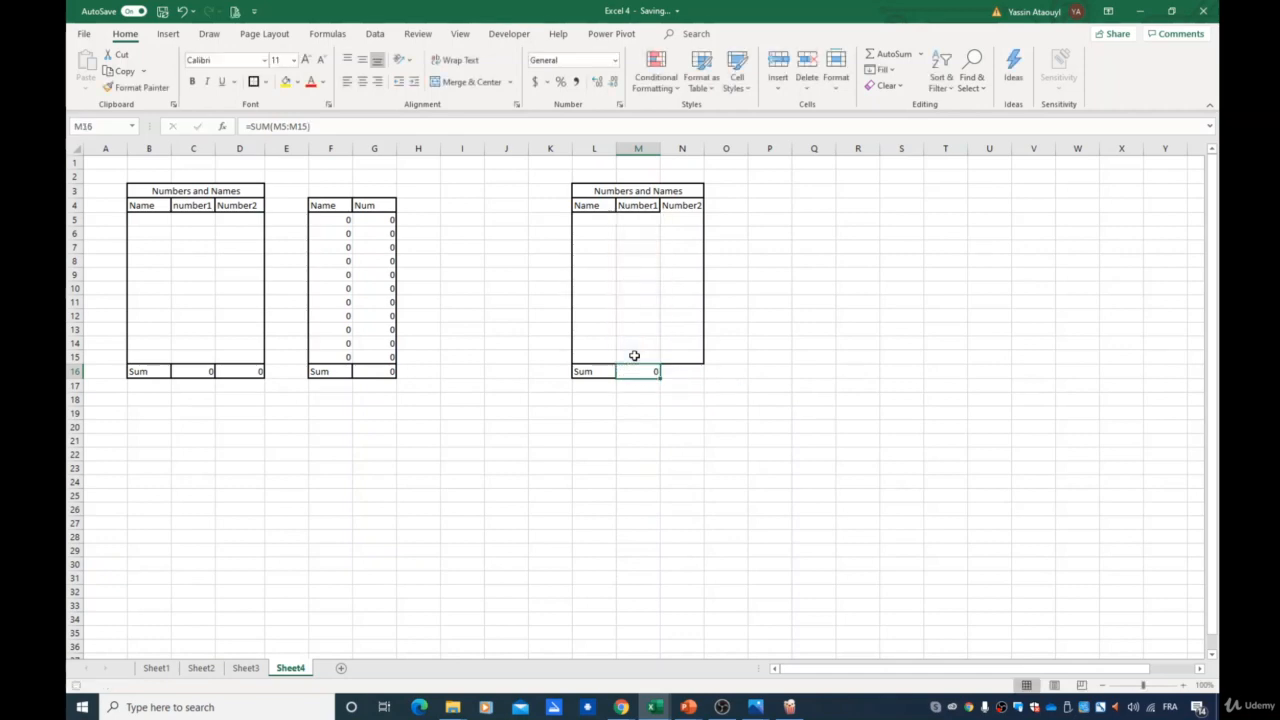
- Enter a SUM formula in N16 totalling N5:N15
click(698, 371)
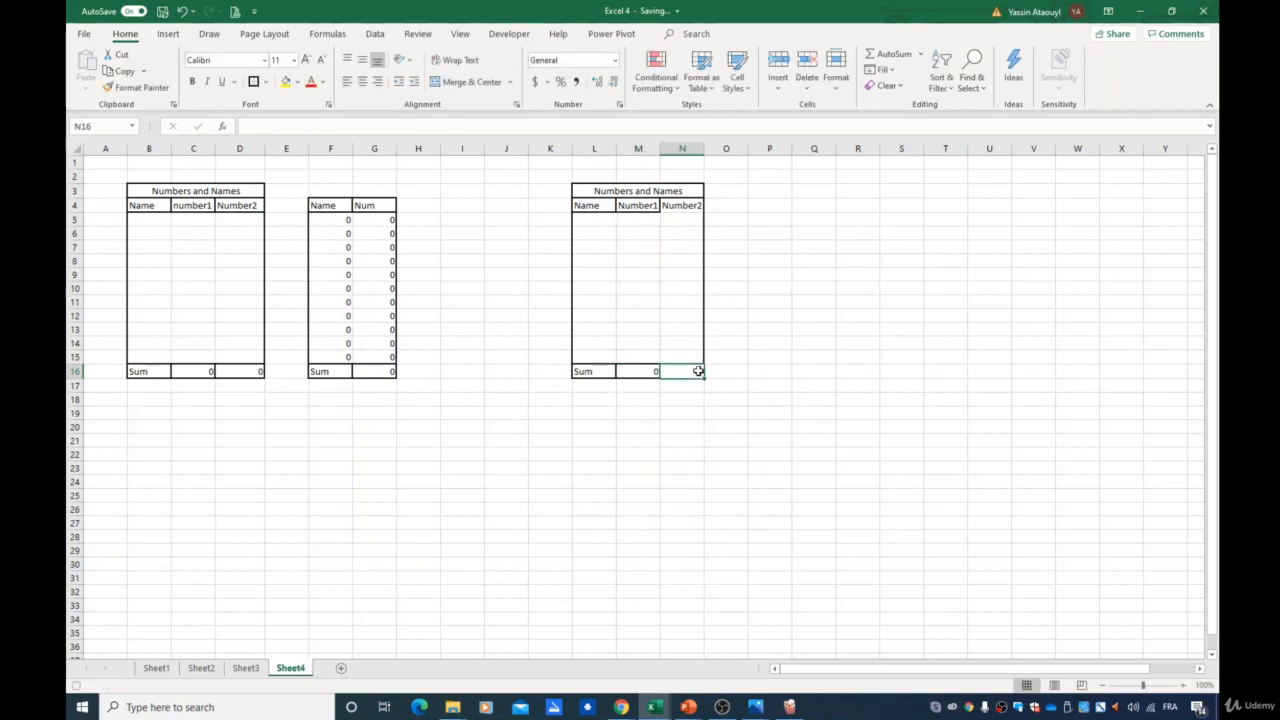
text(=su)
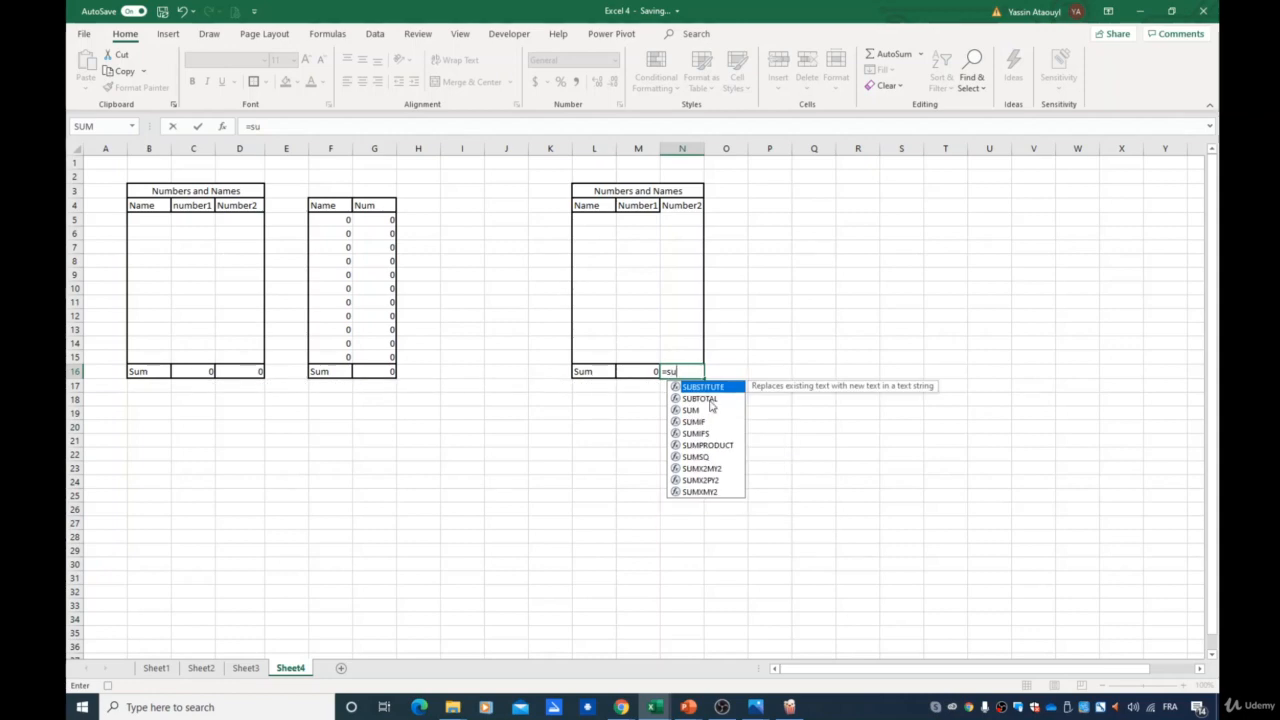
double_click(708, 410)
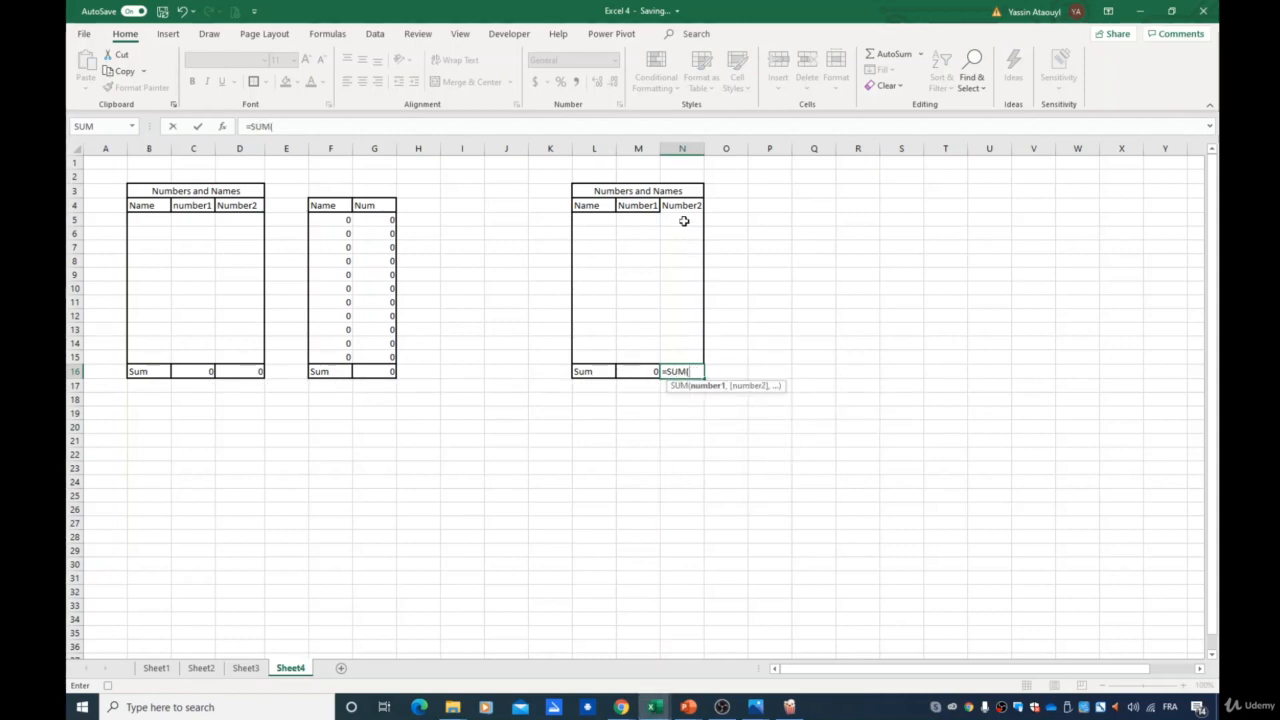
drag(684, 221, 677, 357)
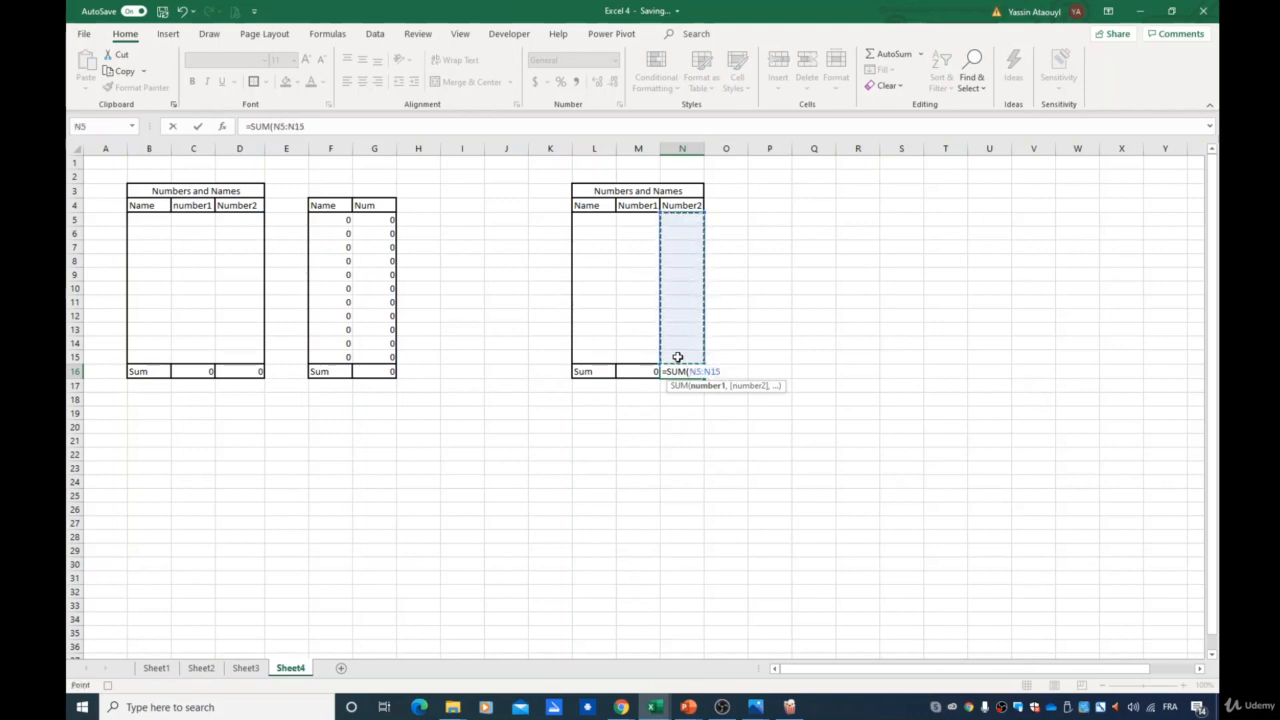
key(Return)
- Stop recording the macro
click(674, 208)
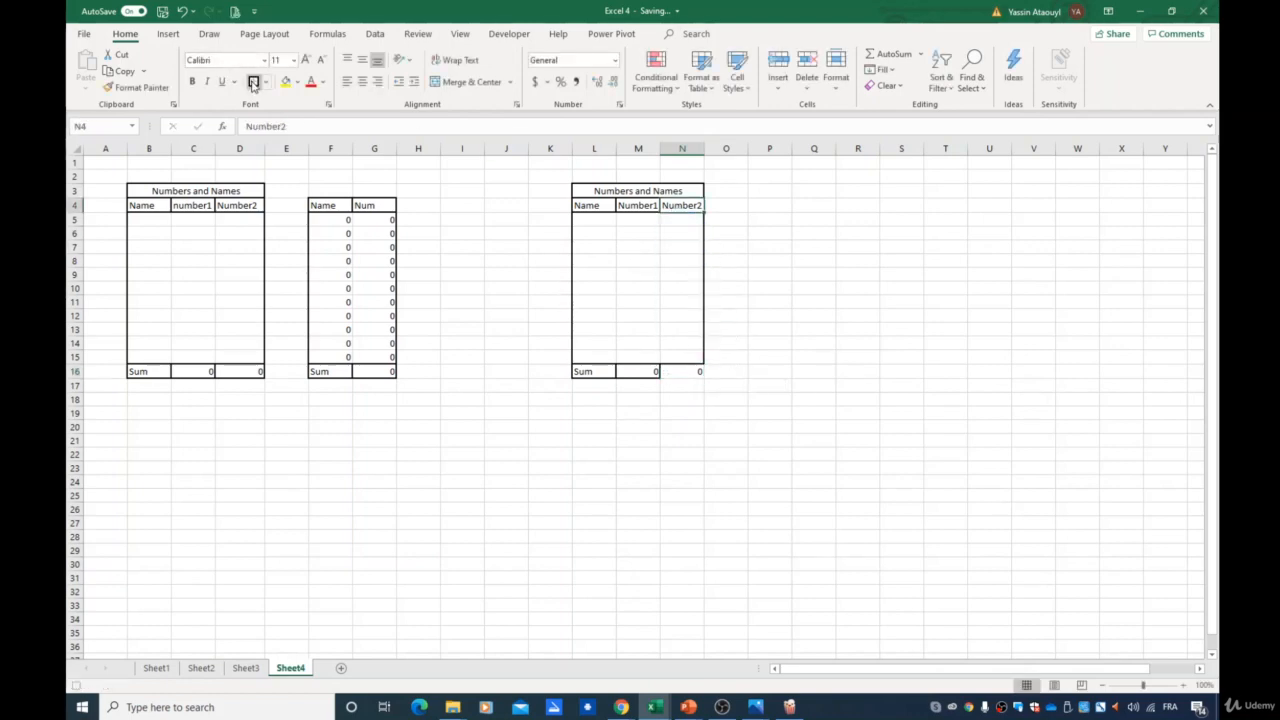
click(695, 372)
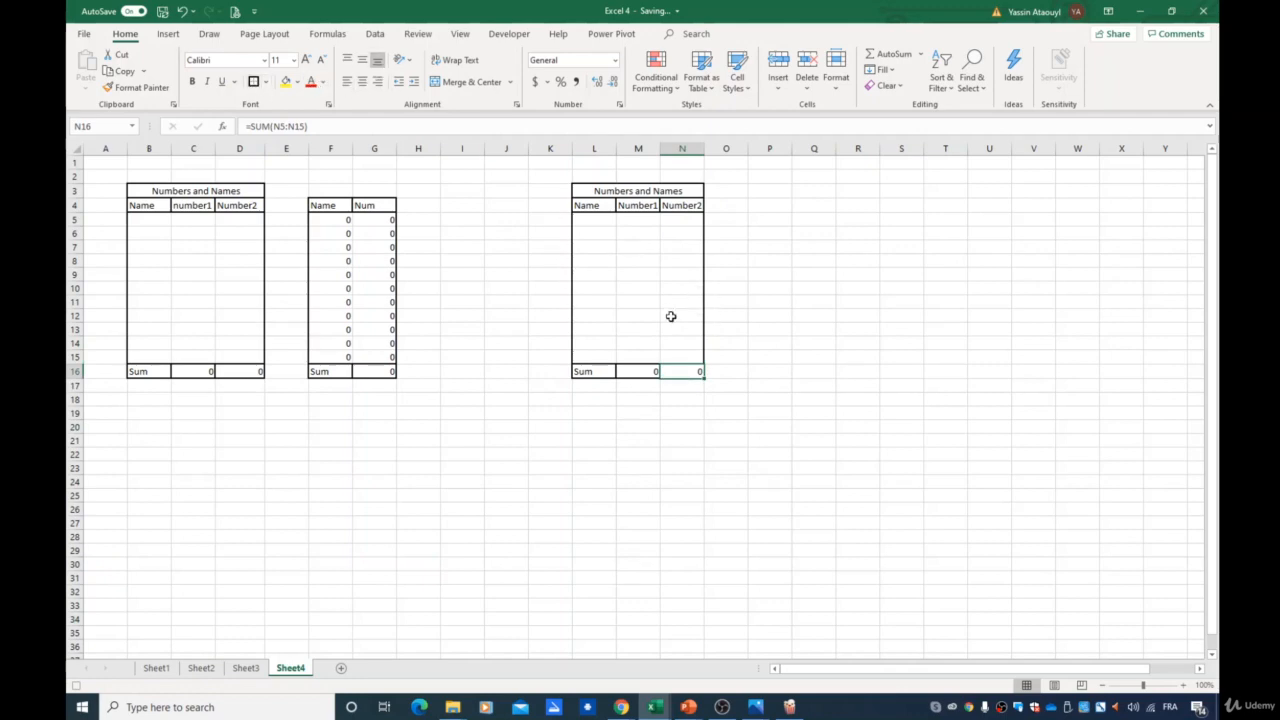
click(509, 34)
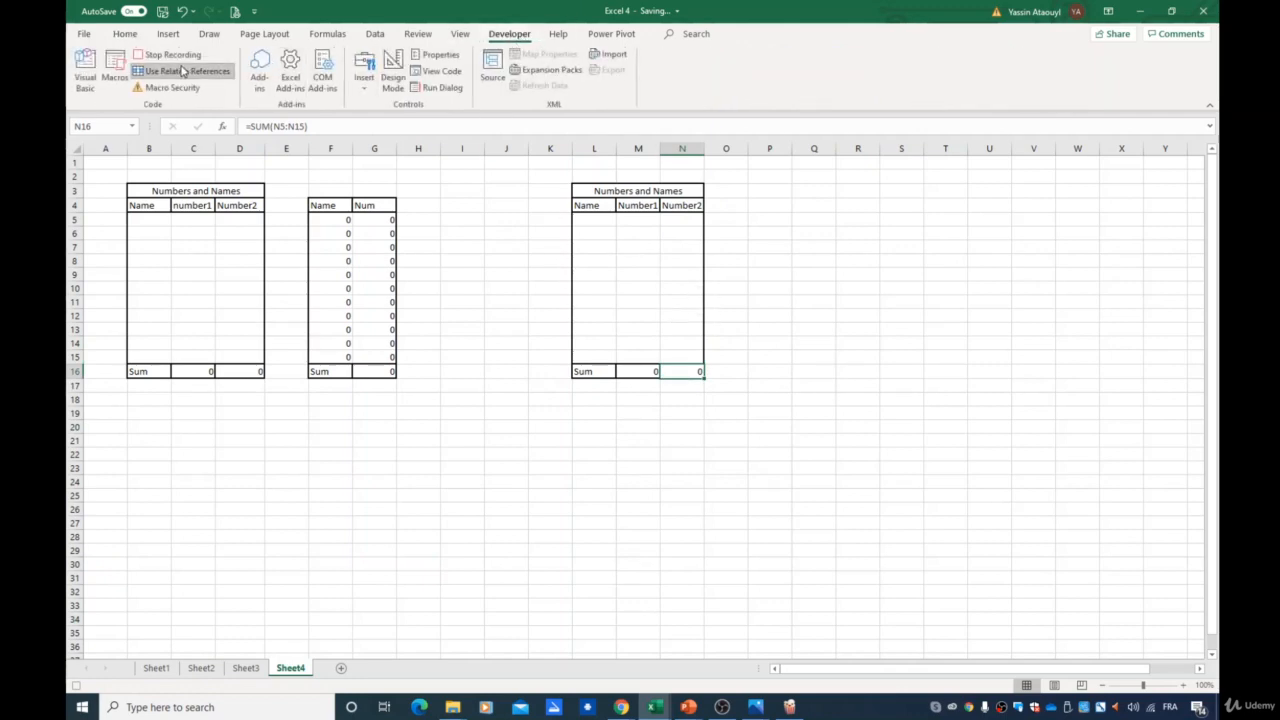
click(182, 70)
click(168, 56)
- Select cell Q13 and run the P2step2 macro
click(856, 334)
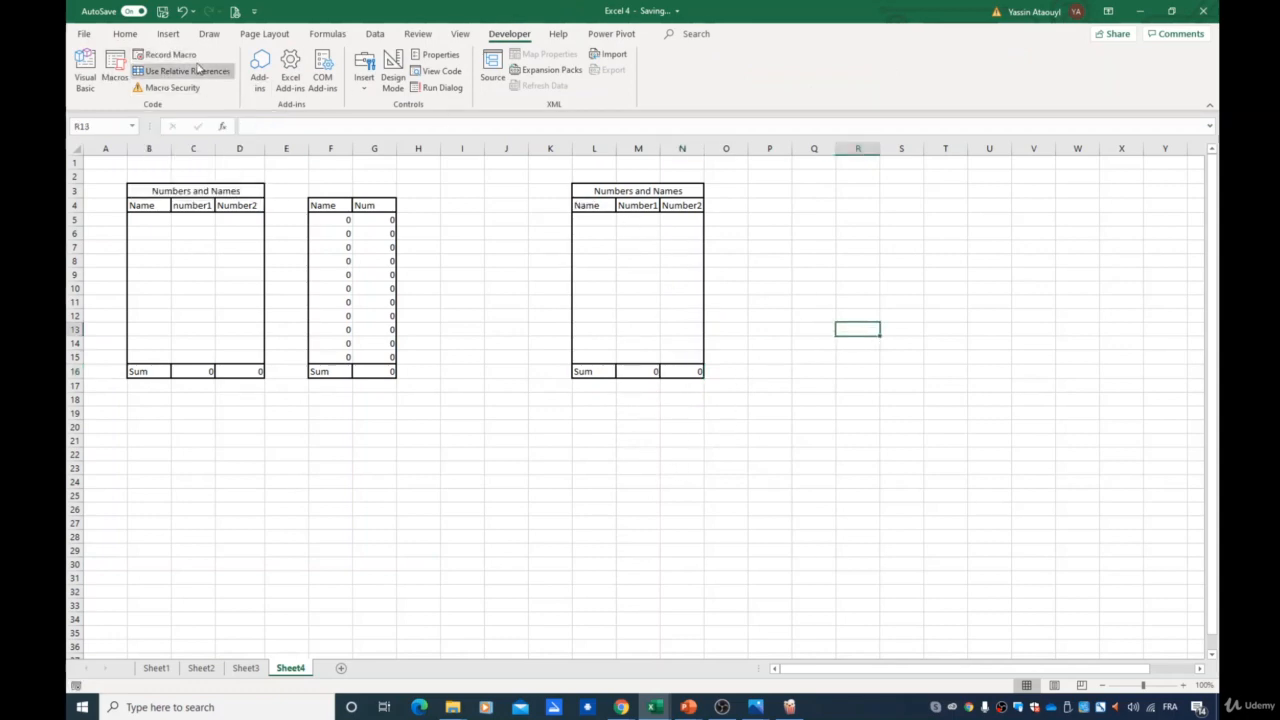
click(810, 328)
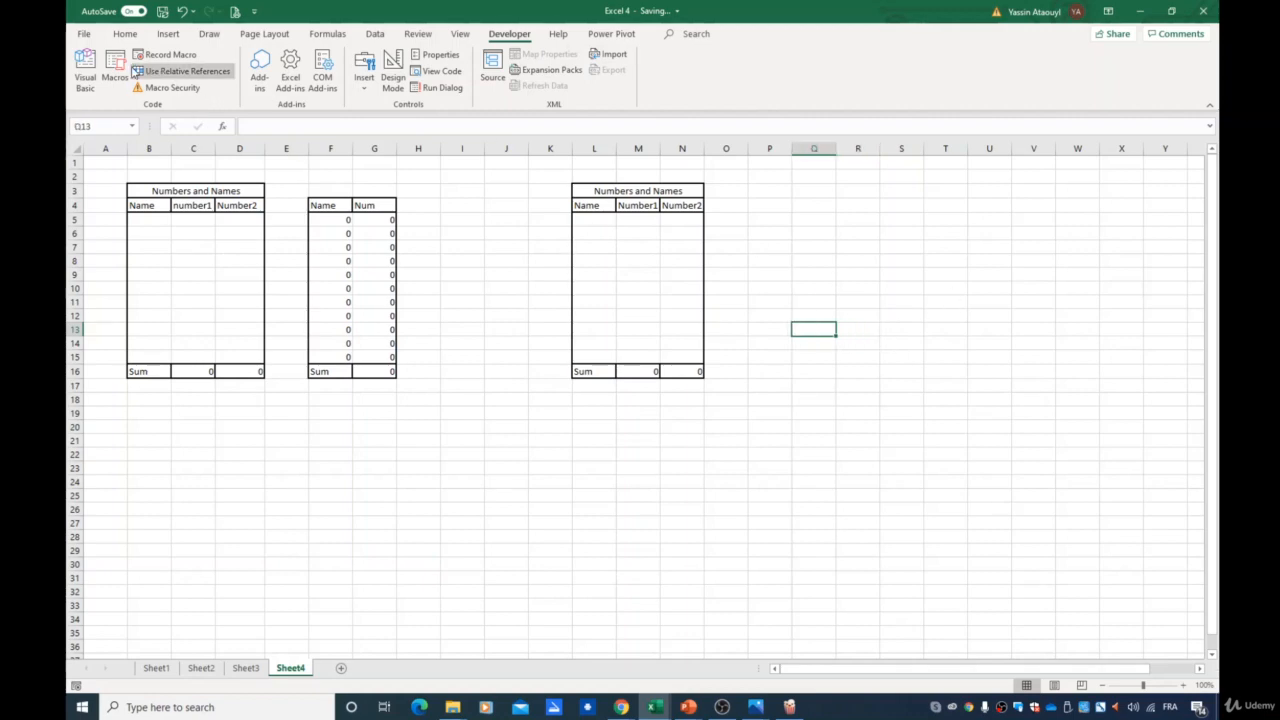
click(114, 72)
click(652, 226)
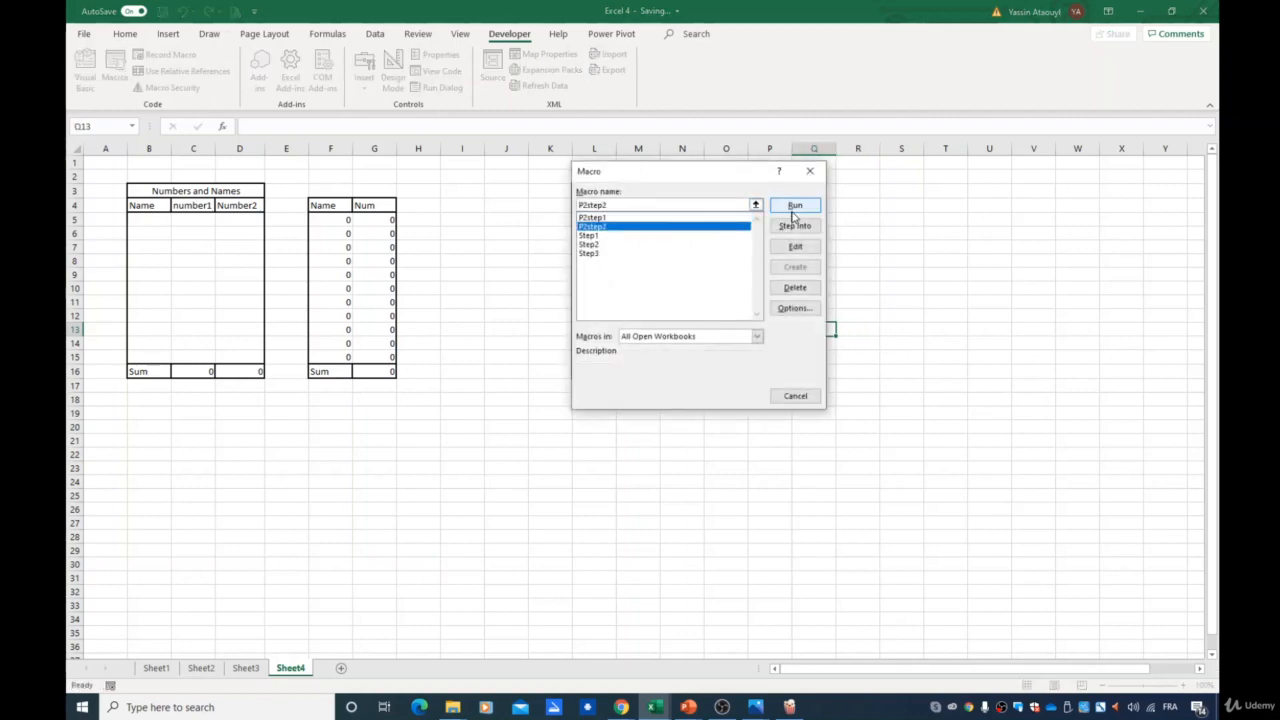
click(795, 205)
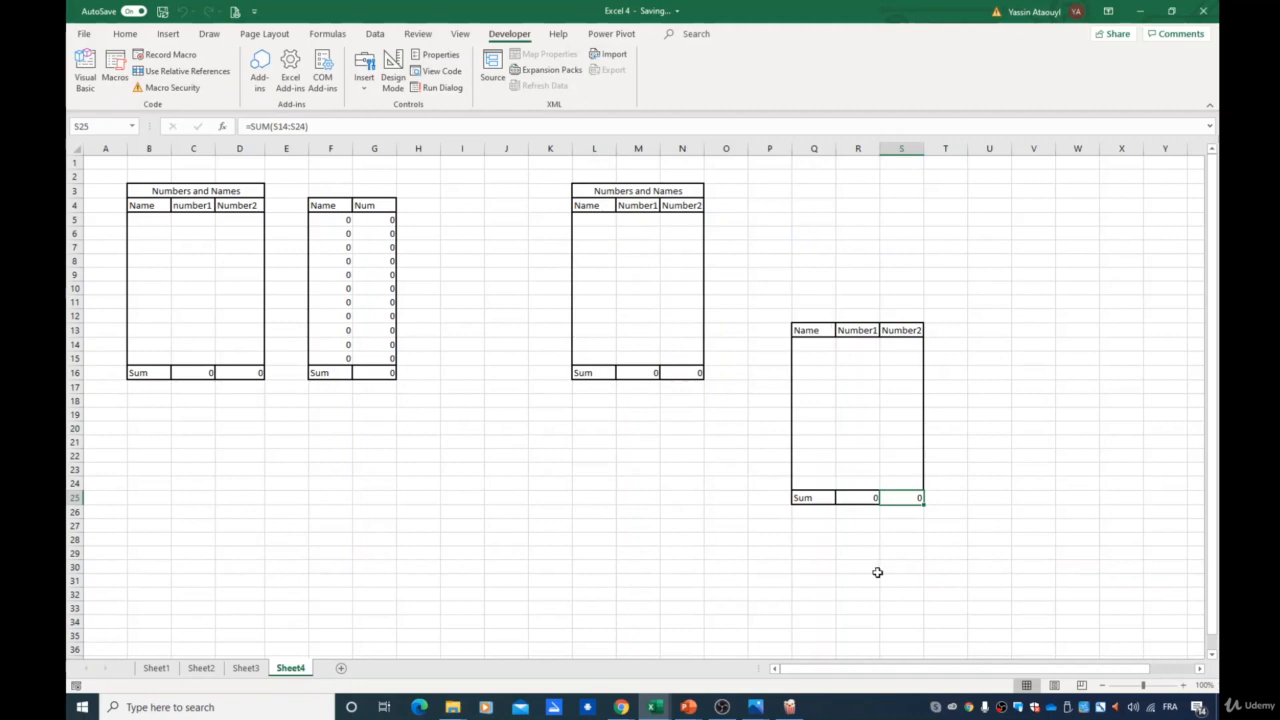
- Select cell U13 and run the P2step2 macro again
click(881, 577)
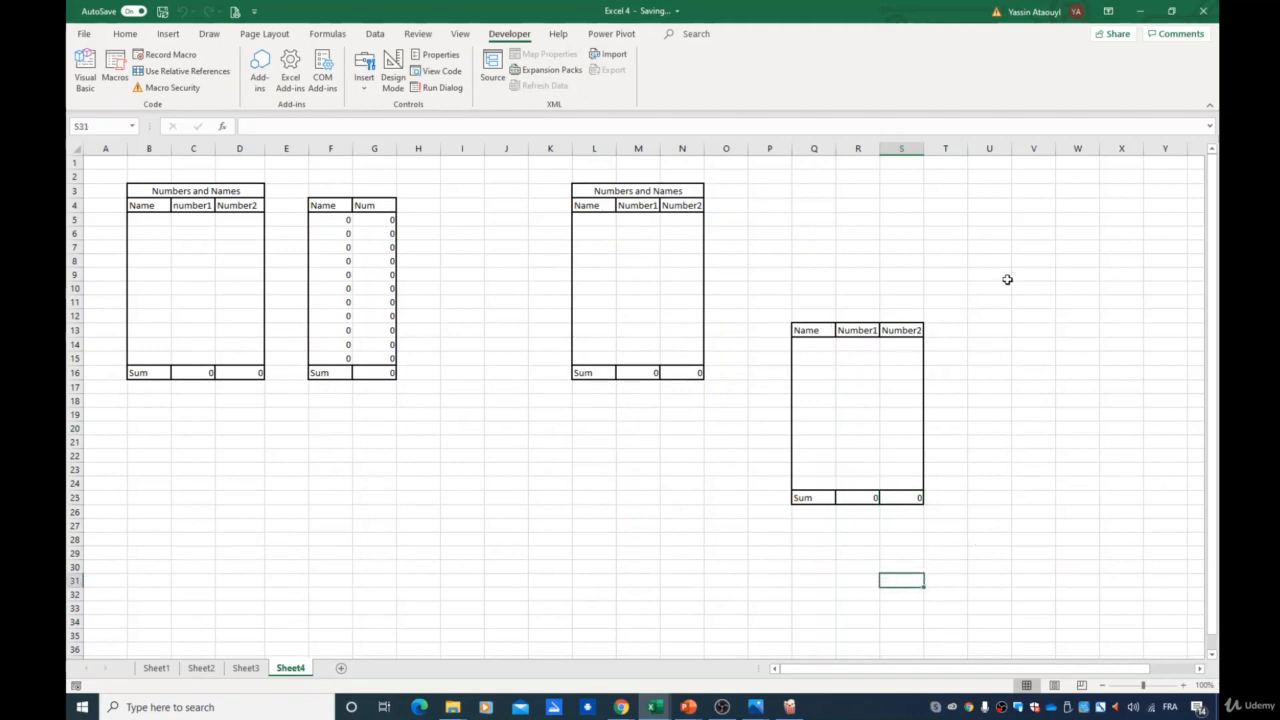
click(1016, 317)
click(991, 329)
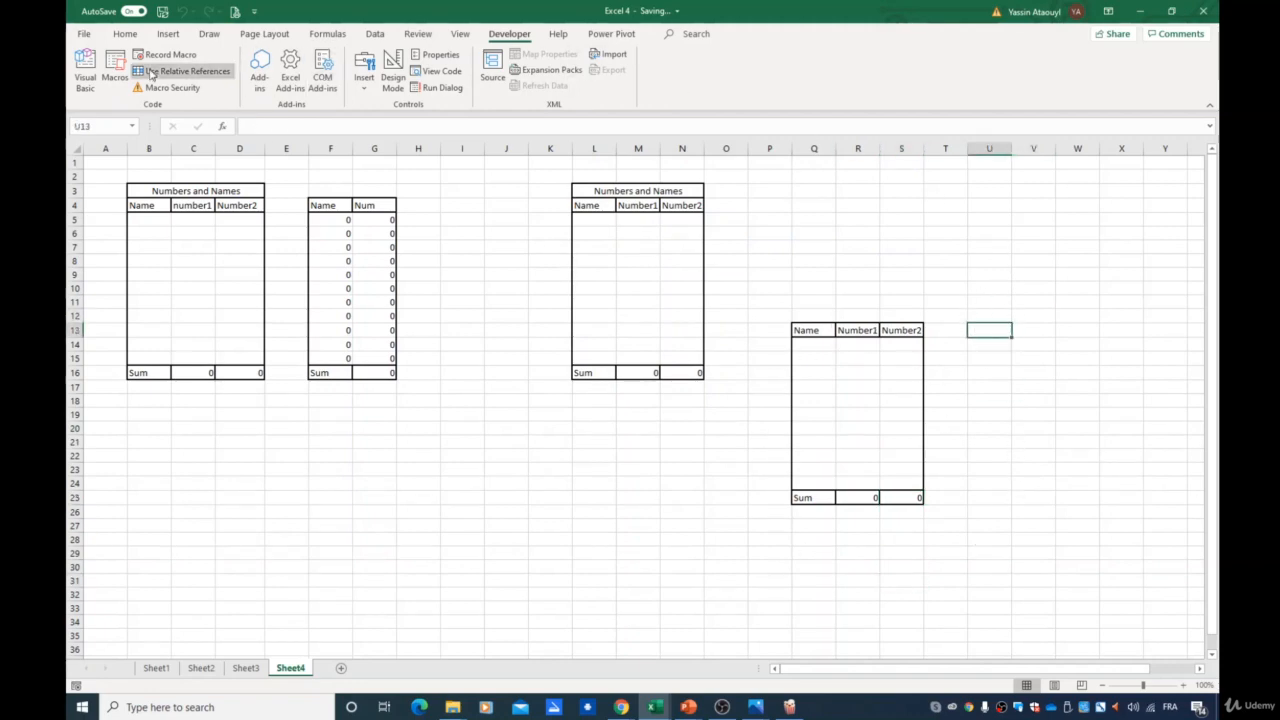
click(118, 75)
click(627, 235)
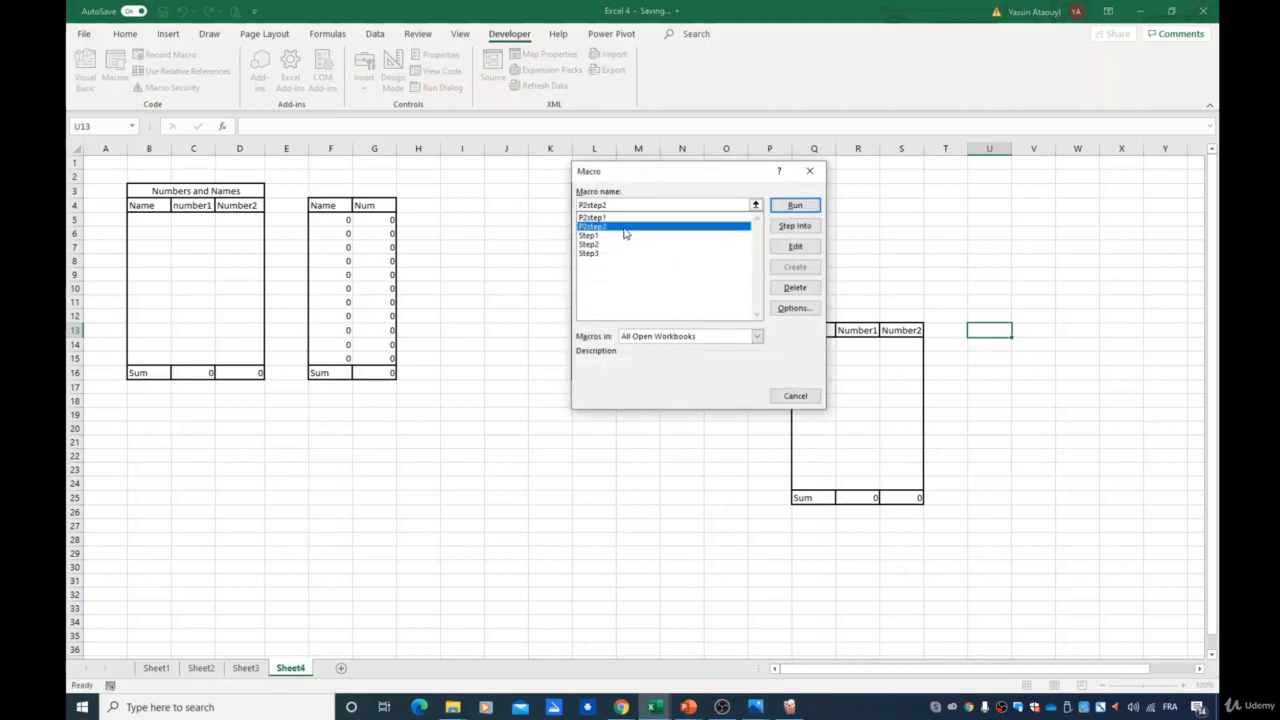
click(795, 205)
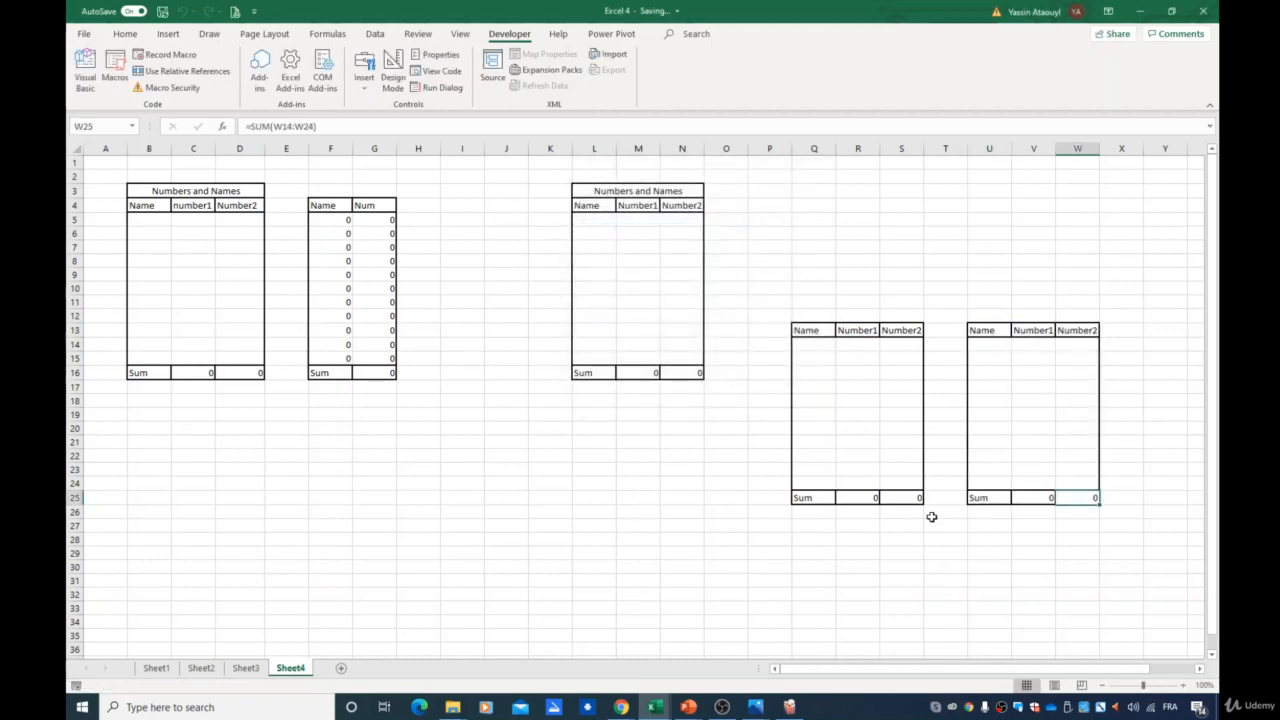
- Select cell Q12 and run the P2step1 macro
click(1019, 582)
click(818, 317)
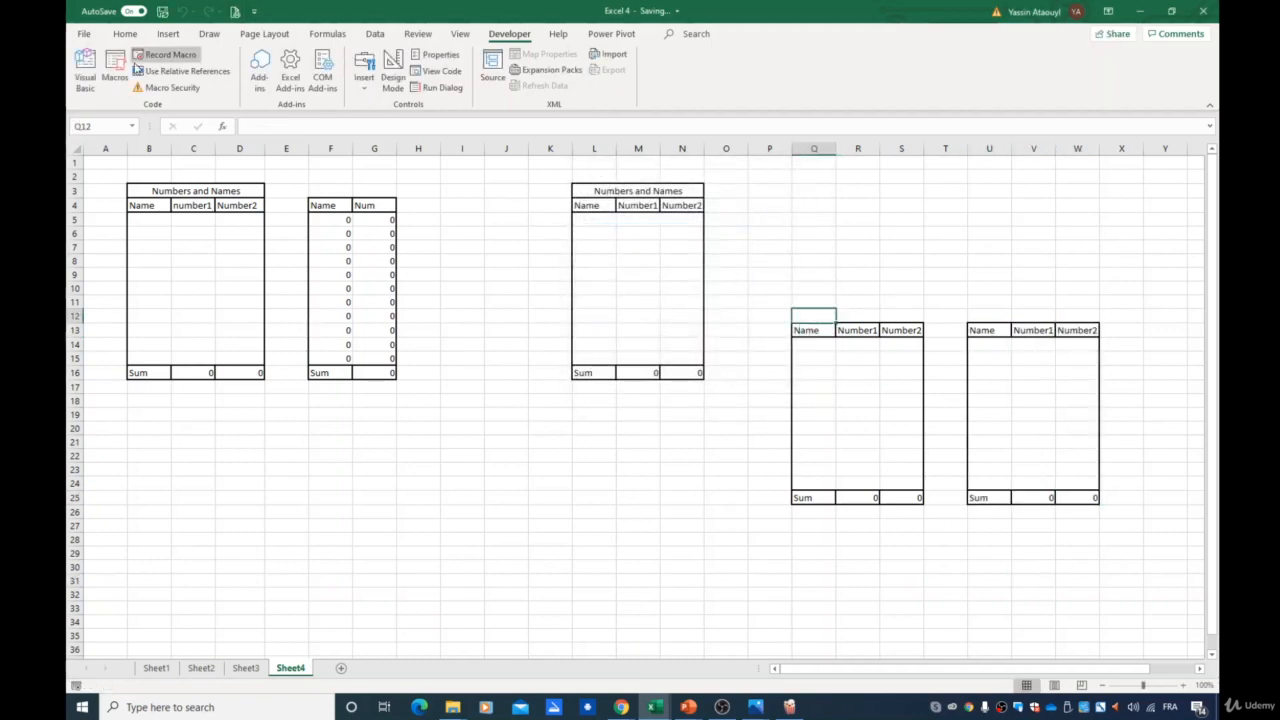
click(167, 78)
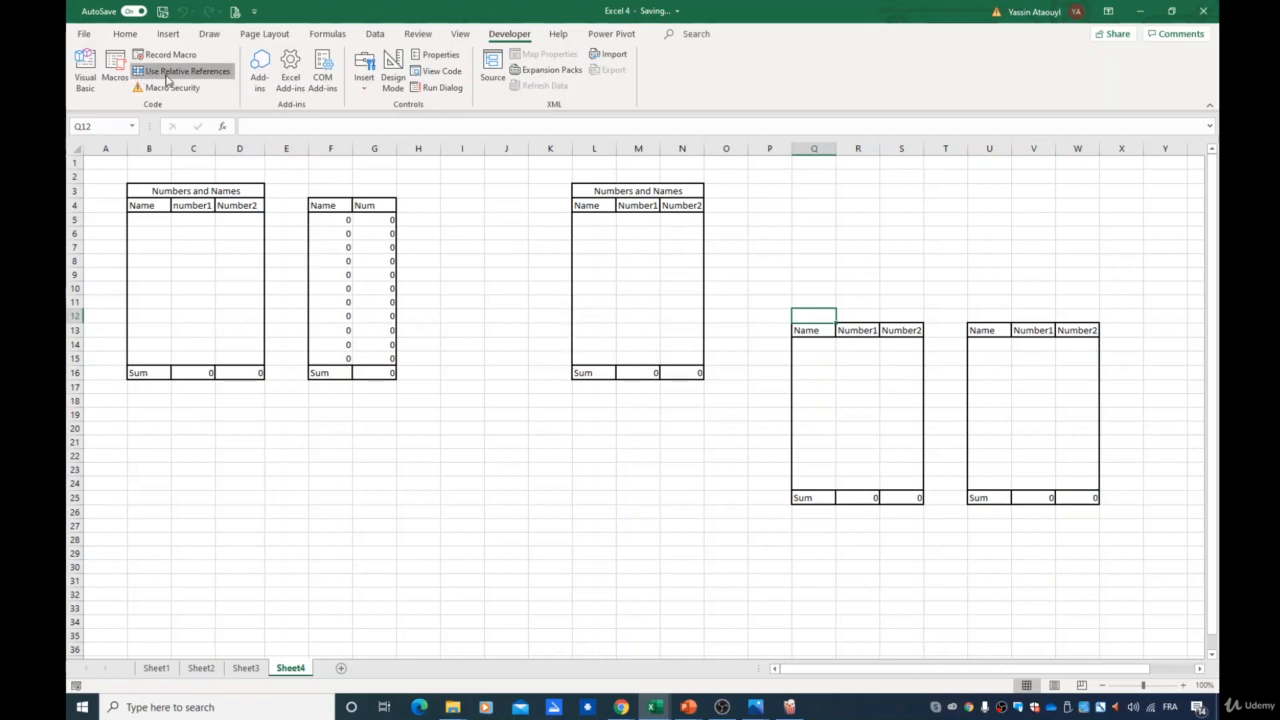
key(alt+F8)
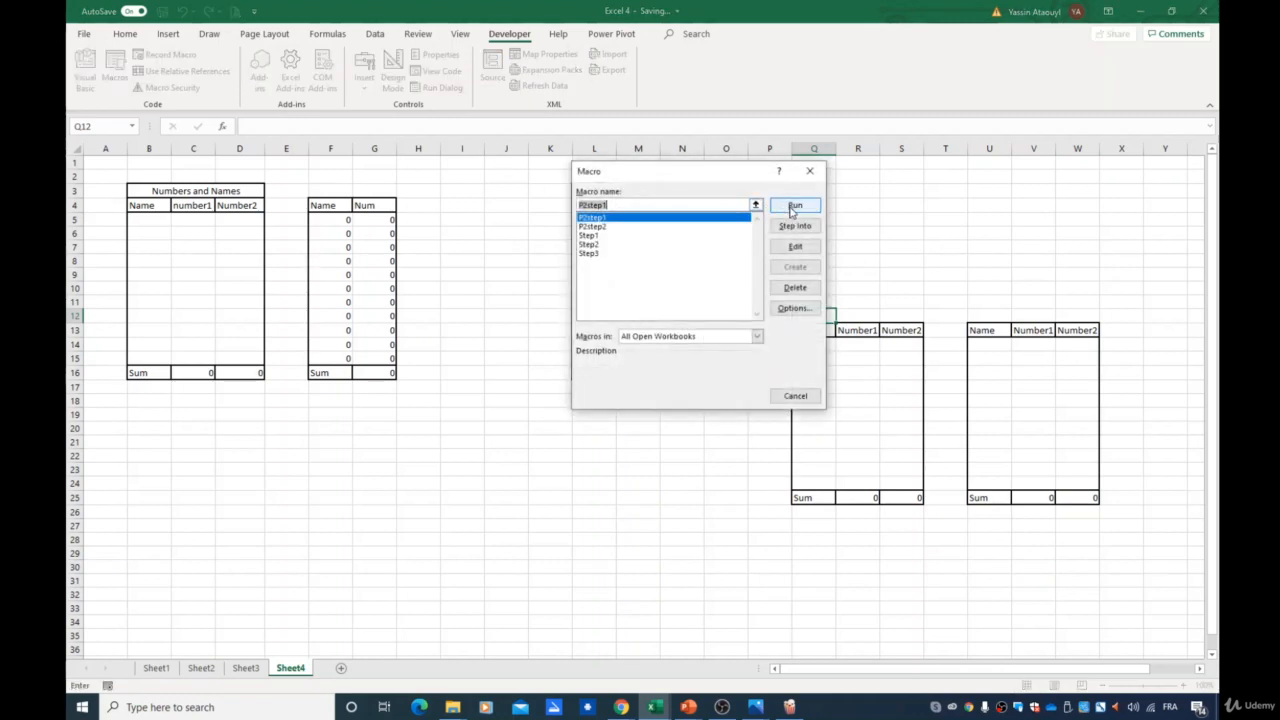
click(794, 206)
- Clear the two test tables in P11:X31 by merging and then unmerging the whole range
click(945, 288)
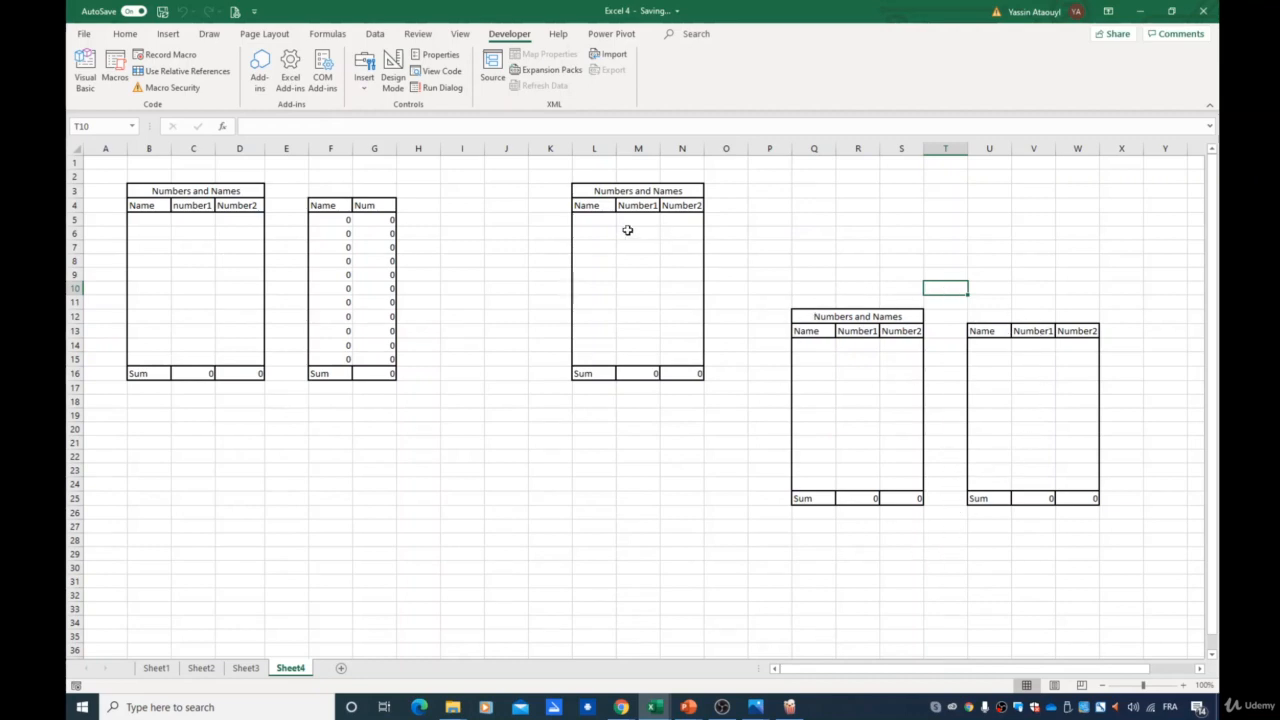
drag(789, 297, 1140, 585)
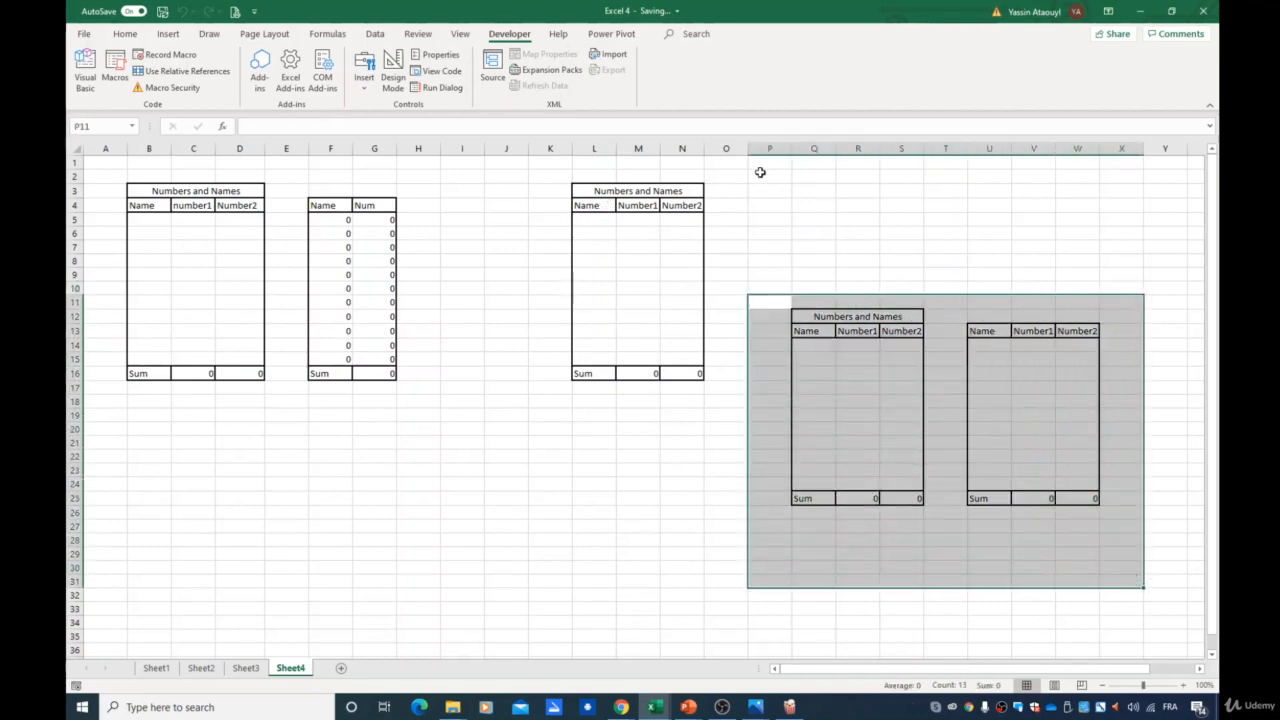
click(126, 36)
click(458, 82)
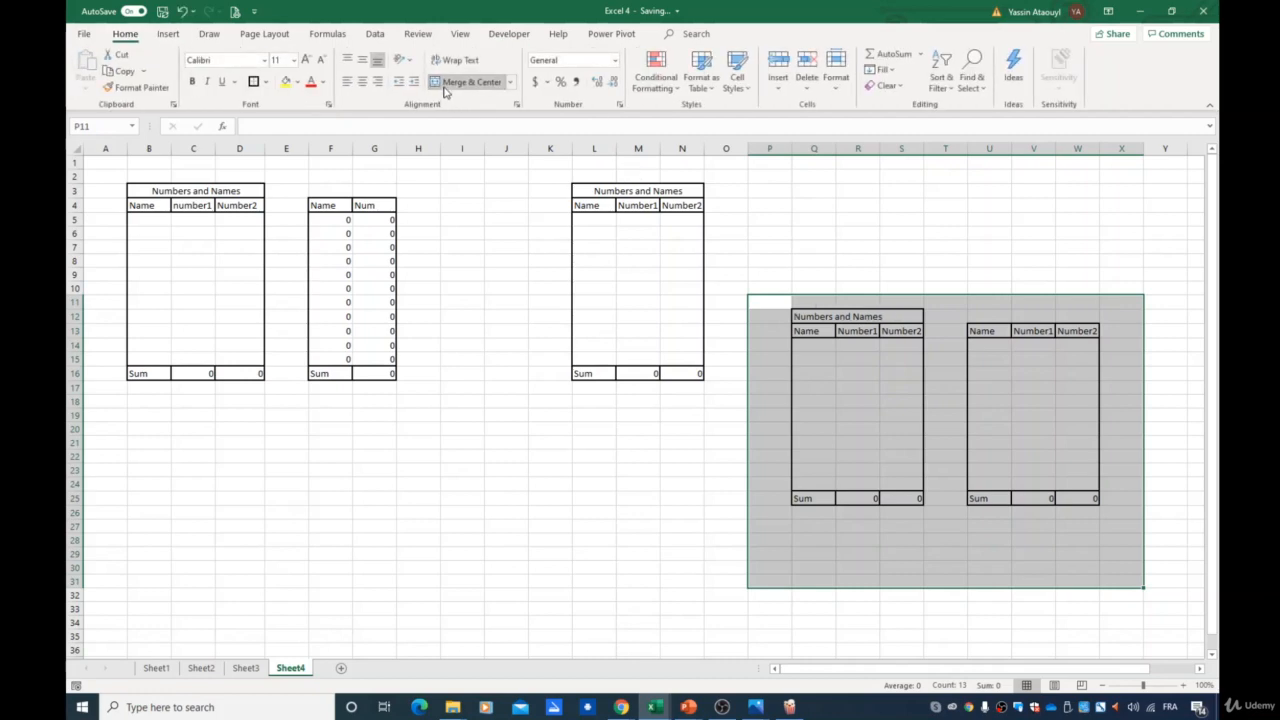
click(447, 88)
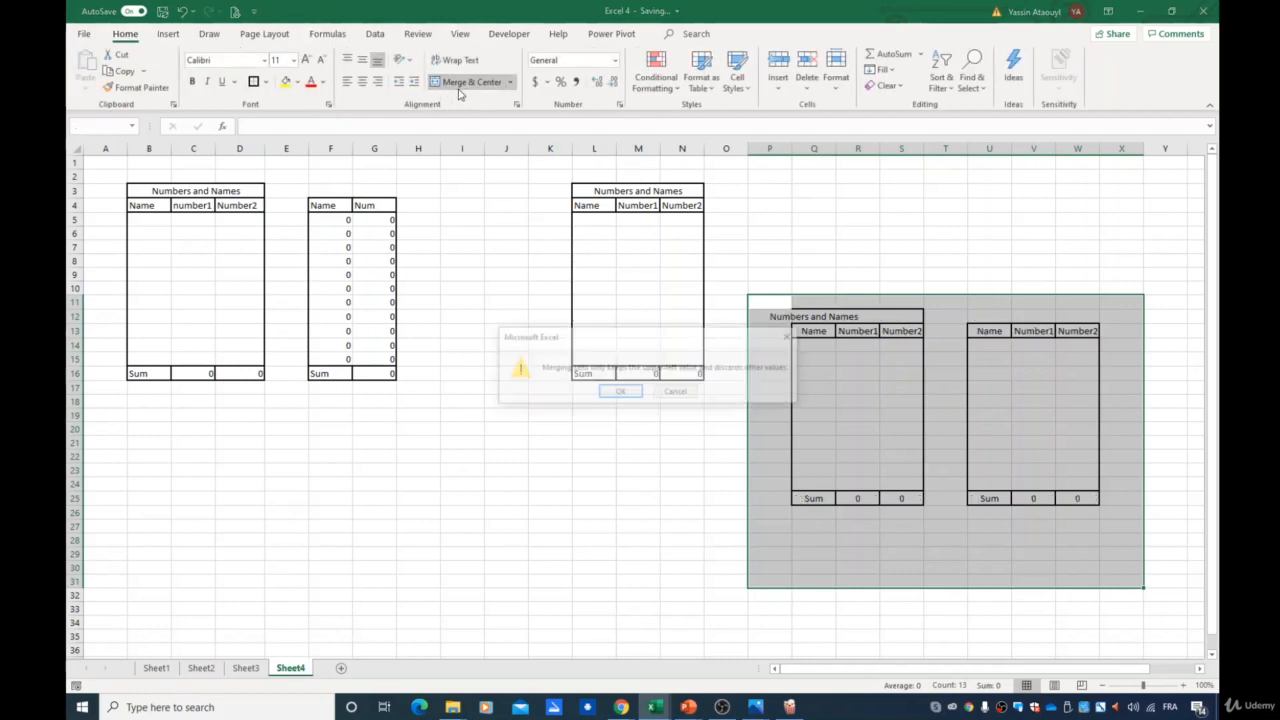
click(610, 398)
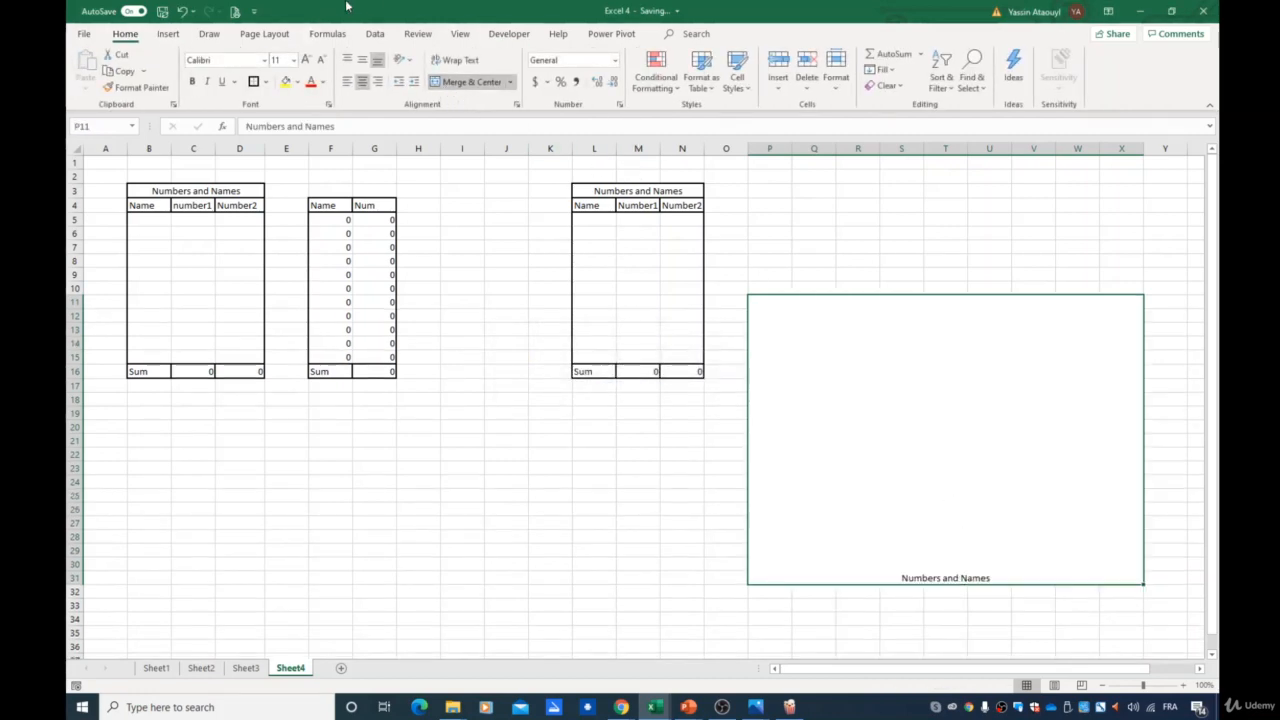
click(447, 81)
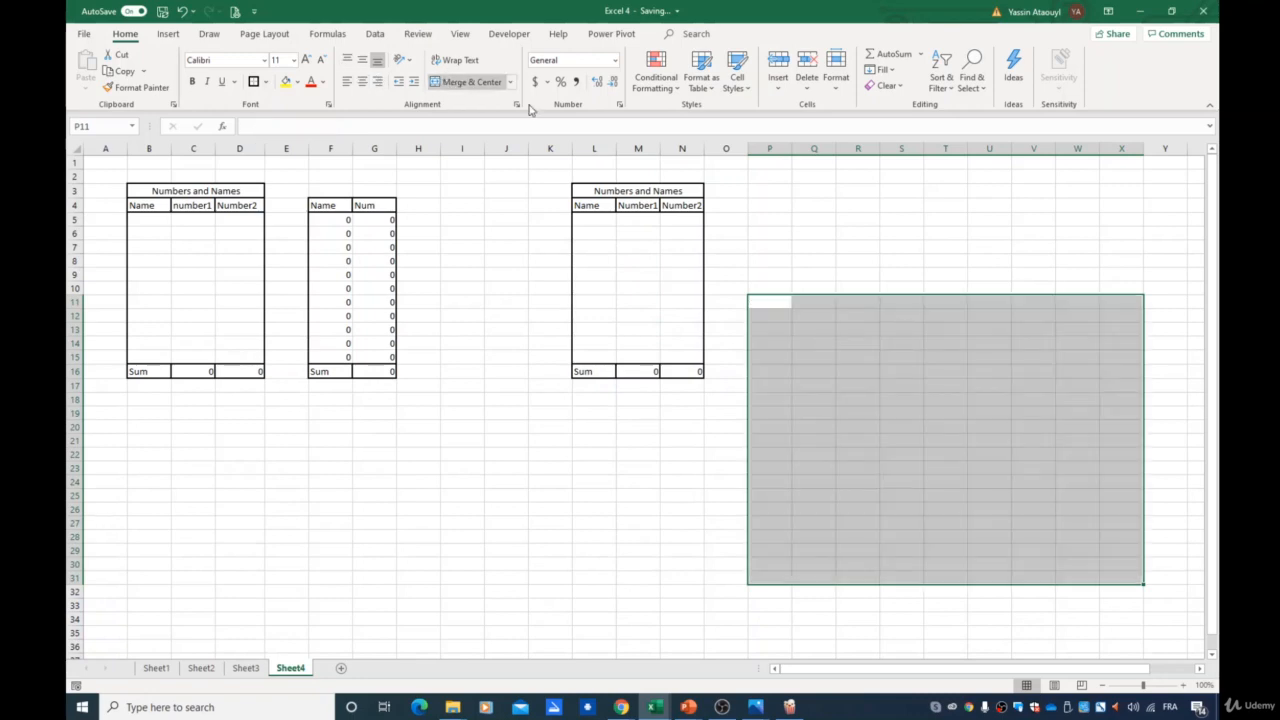
- Clear the test table in columns L to N, deleting its contents and removing its borders
click(772, 178)
drag(556, 166, 763, 404)
key(Delete)
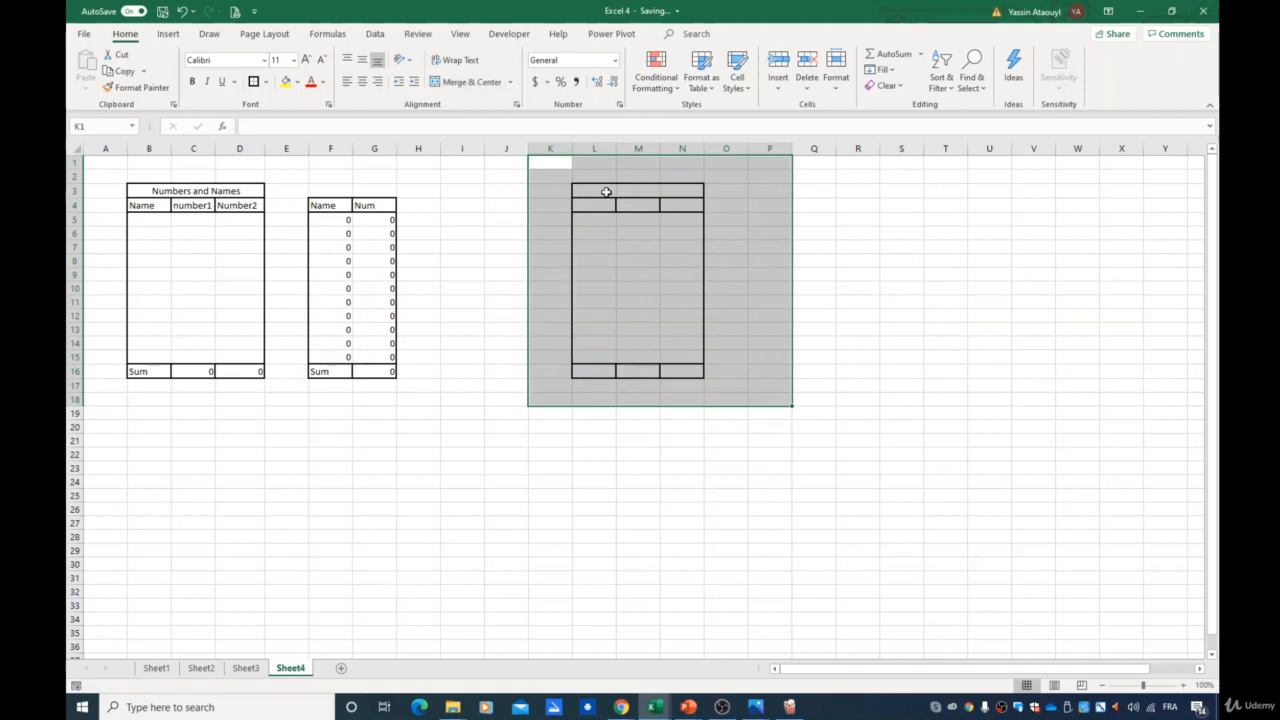
click(899, 373)
drag(531, 178, 768, 457)
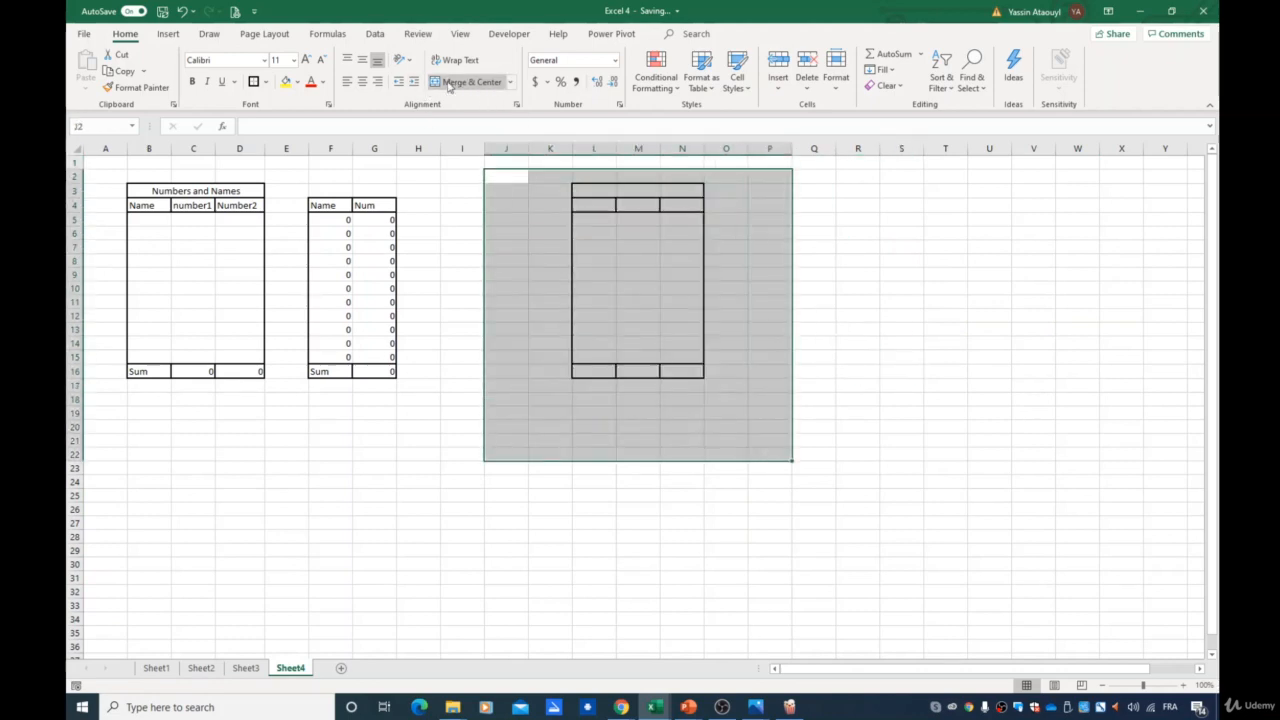
click(467, 81)
click(466, 84)
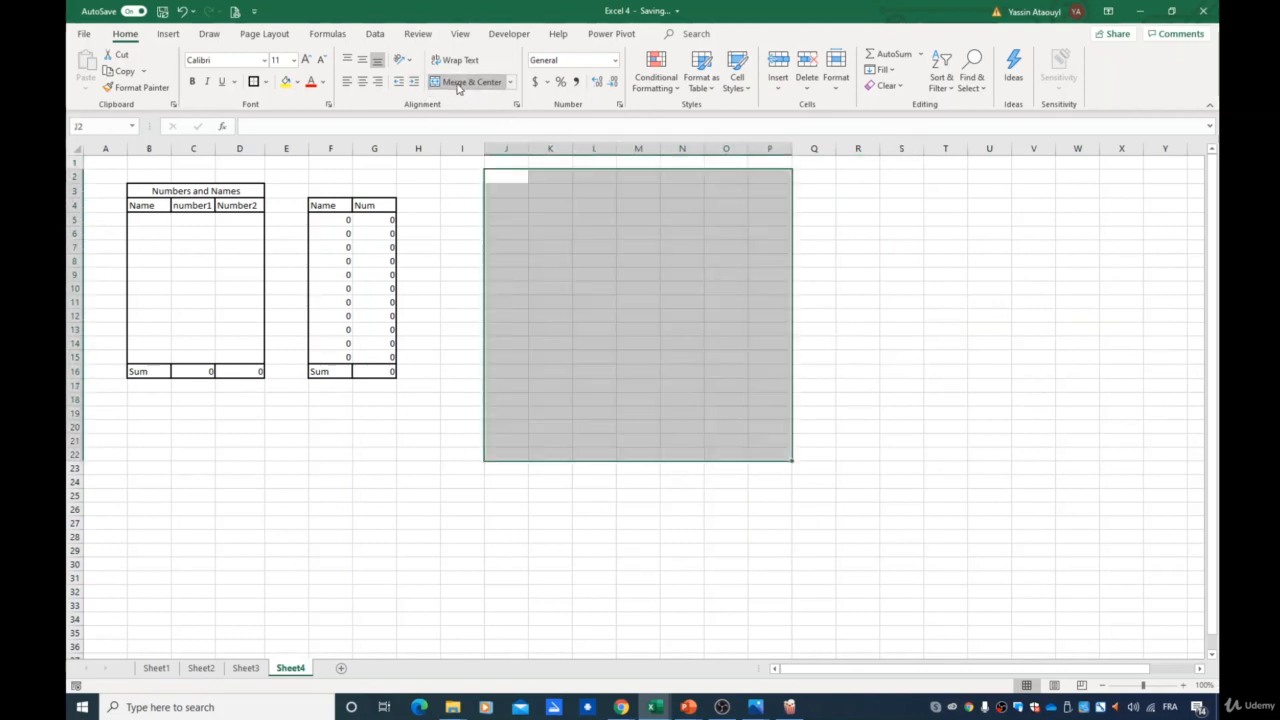
click(920, 414)
- Select cell K3 as the starting cell
click(328, 223)
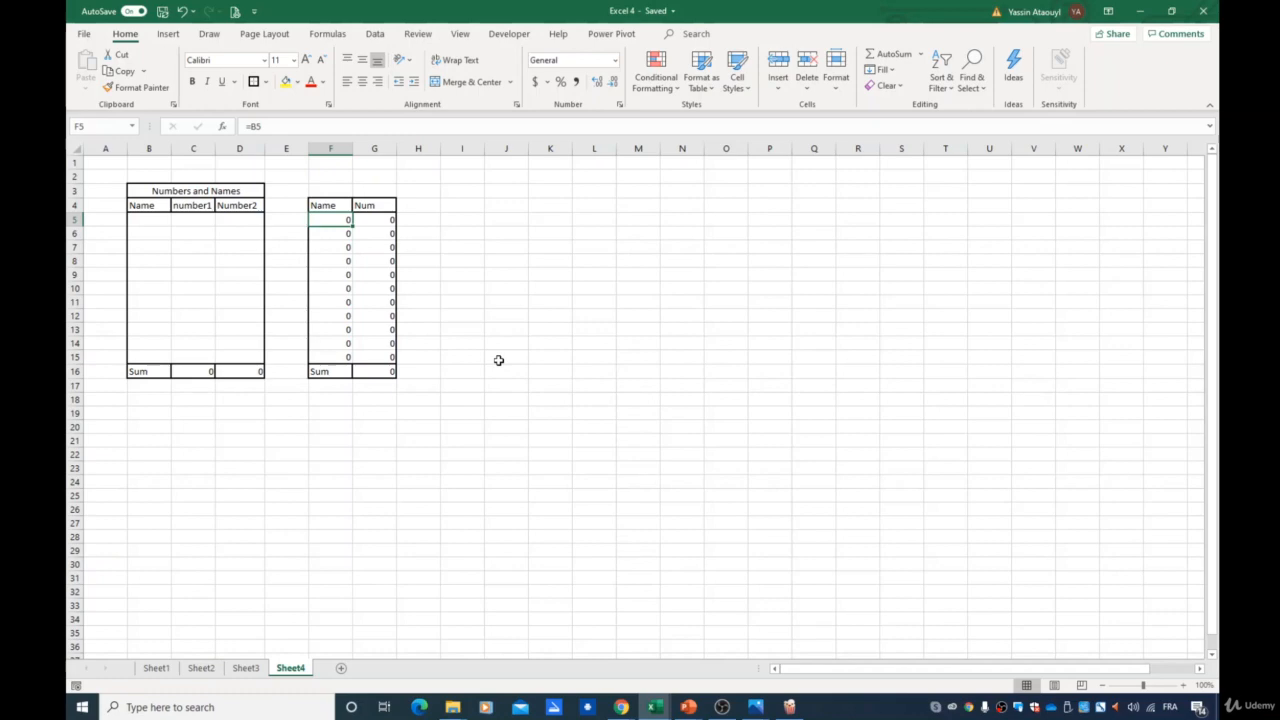
click(491, 189)
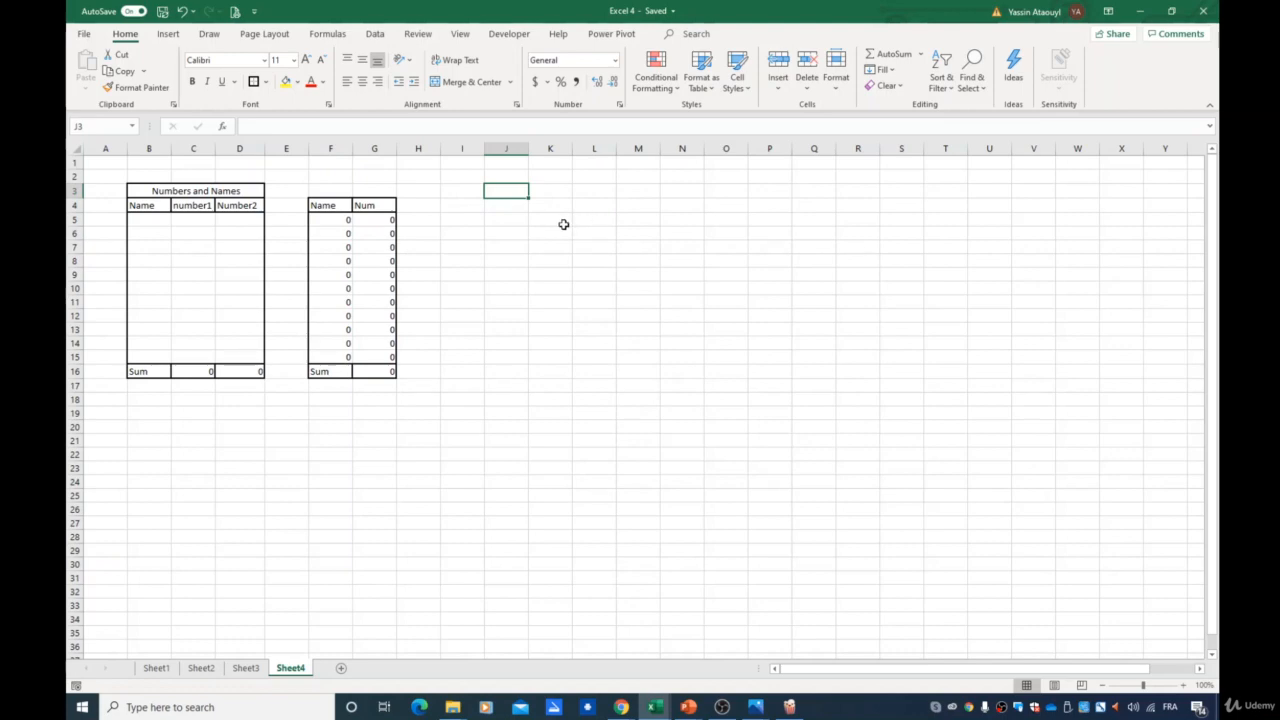
key(Right)
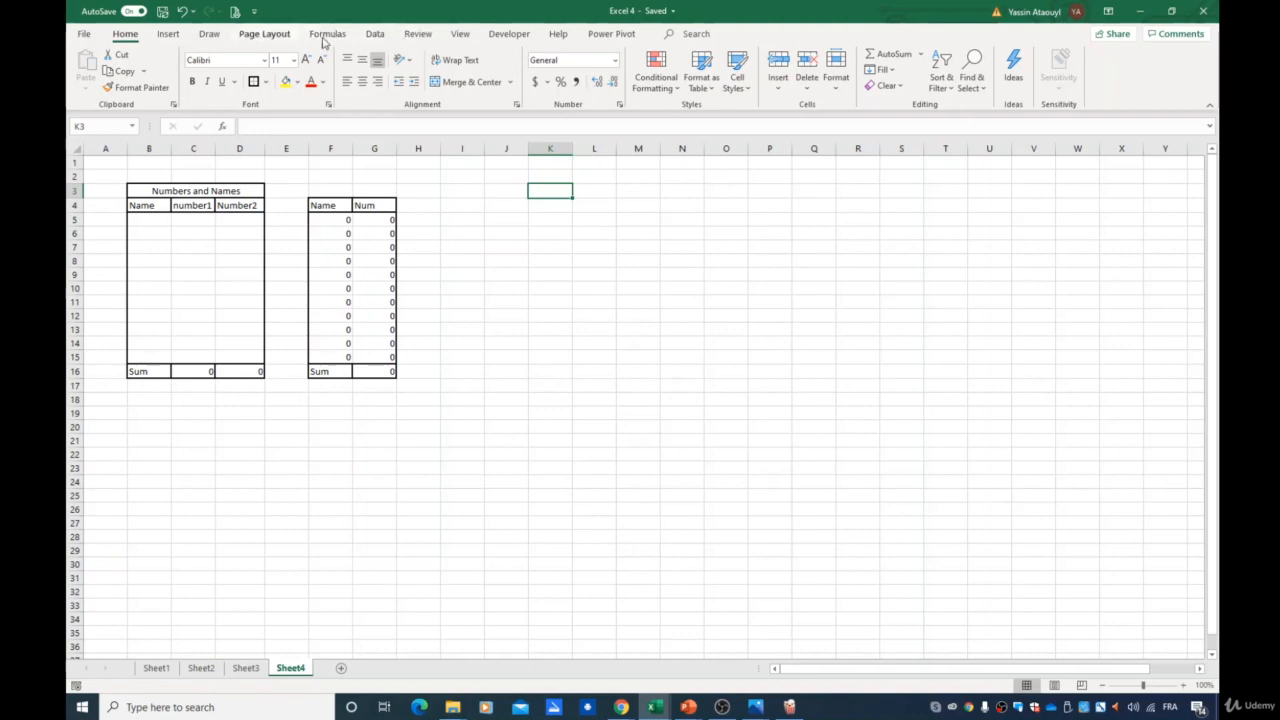
- Start recording a macro named P2Full and immediately stop recording
click(509, 34)
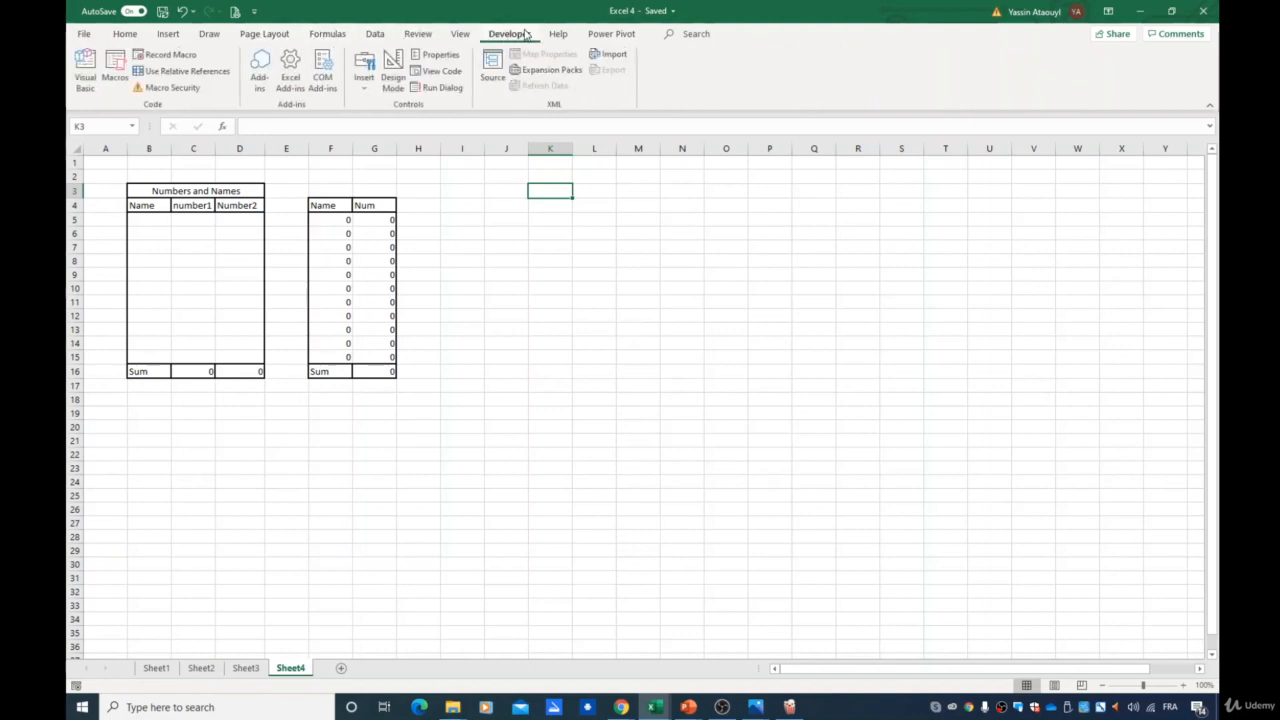
click(165, 54)
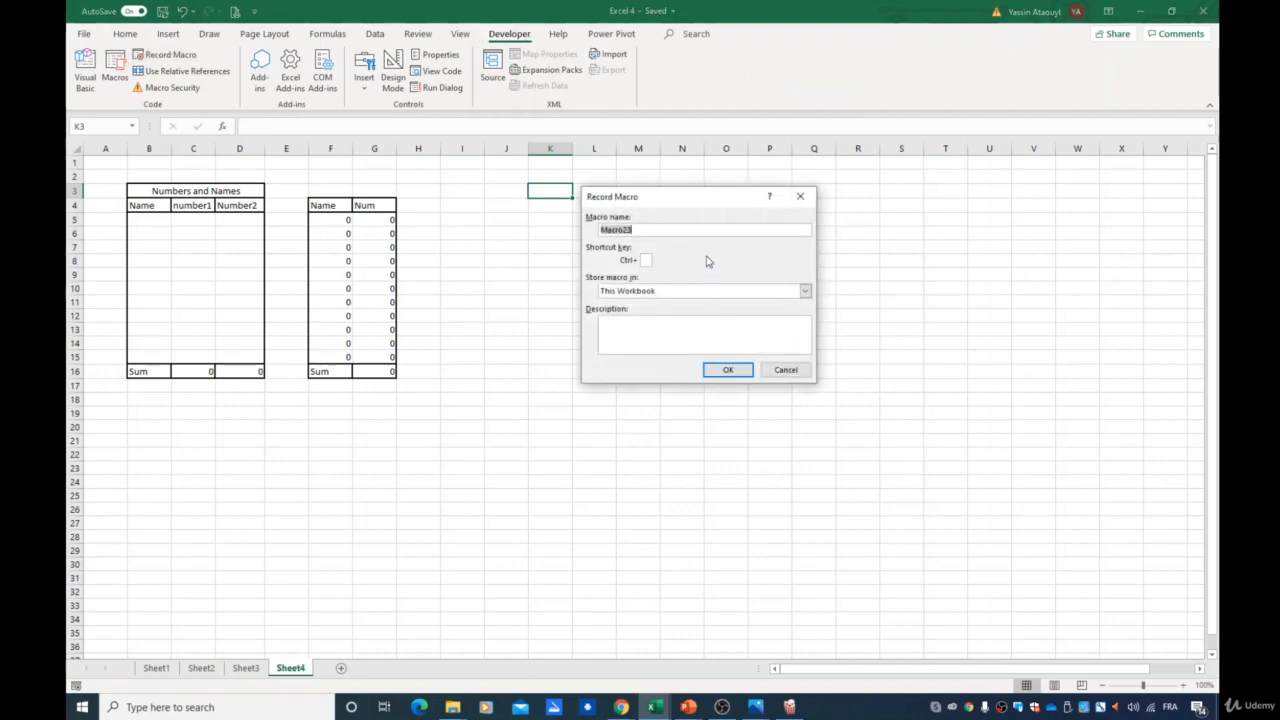
text(P2Full)
click(722, 370)
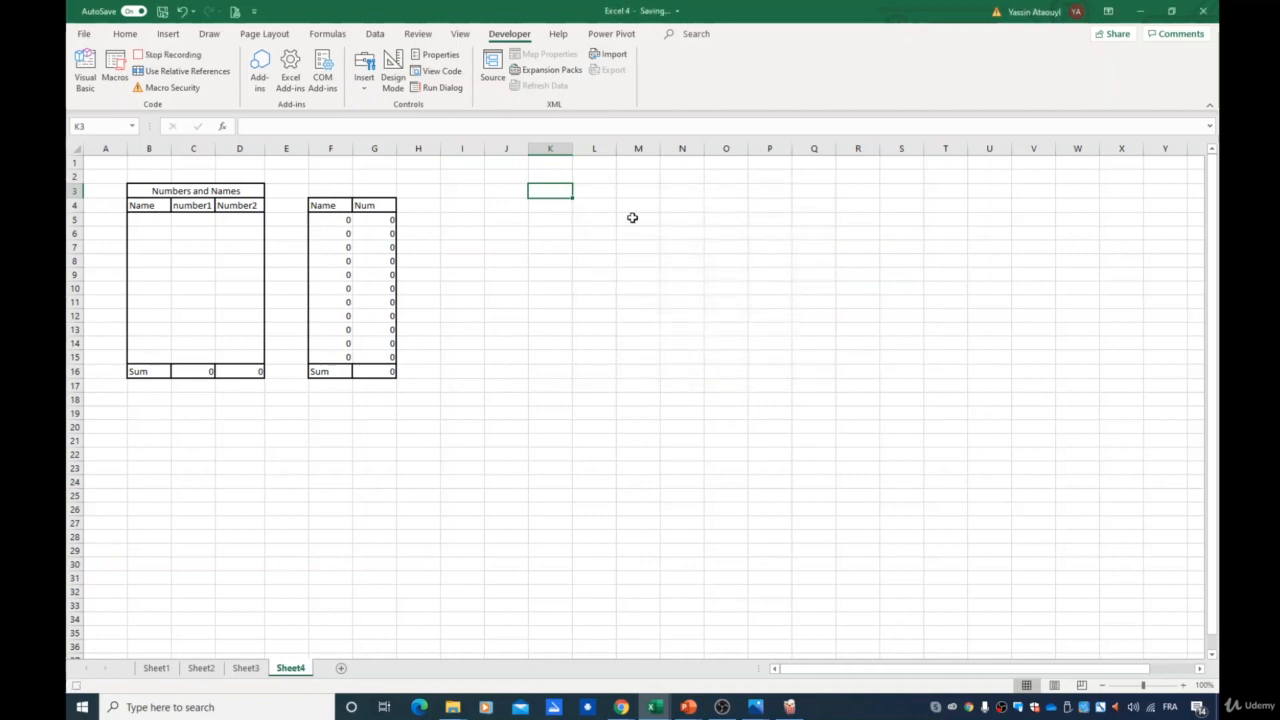
click(170, 54)
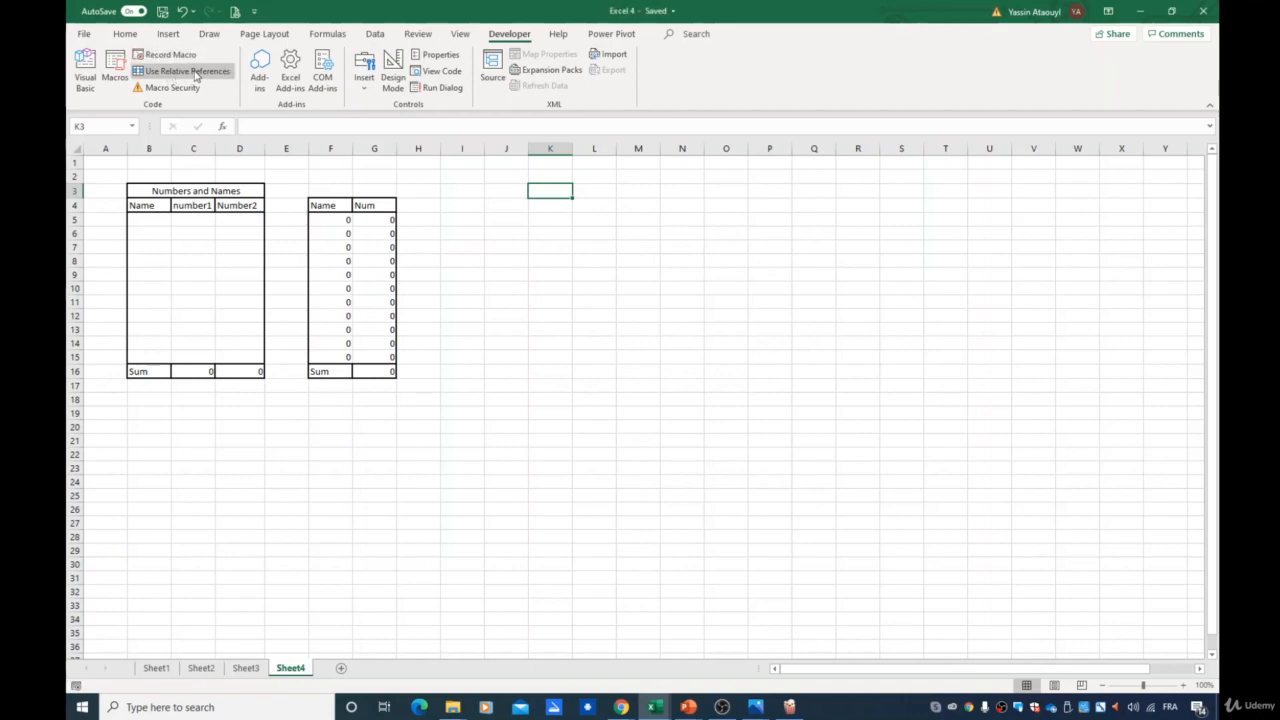
- Delete the P2Full macro
click(115, 75)
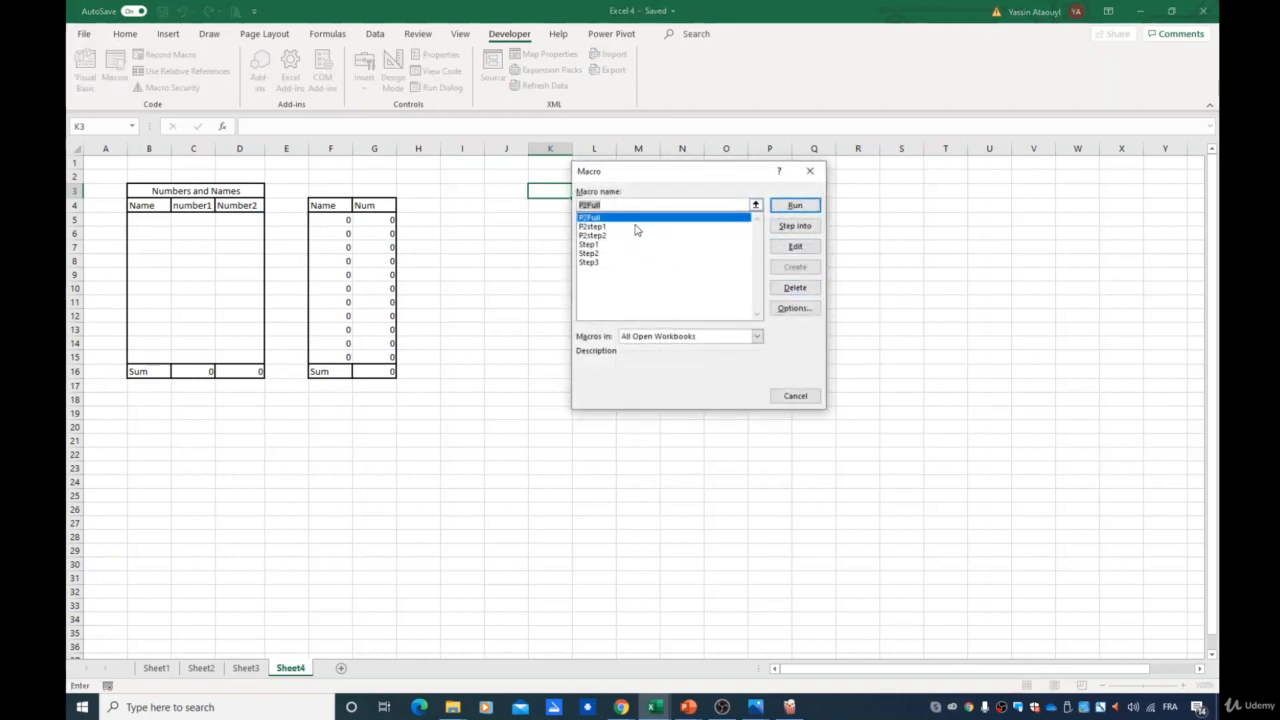
key(Delete)
click(714, 219)
click(666, 227)
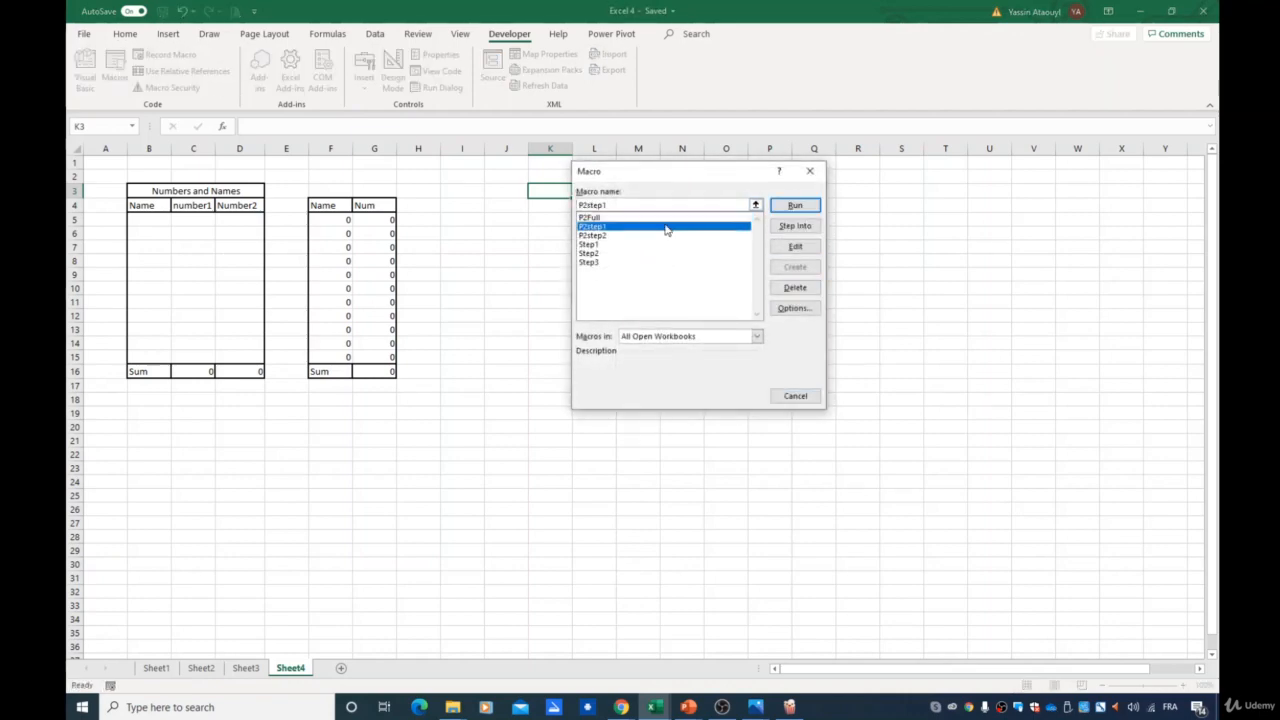
click(636, 217)
click(788, 287)
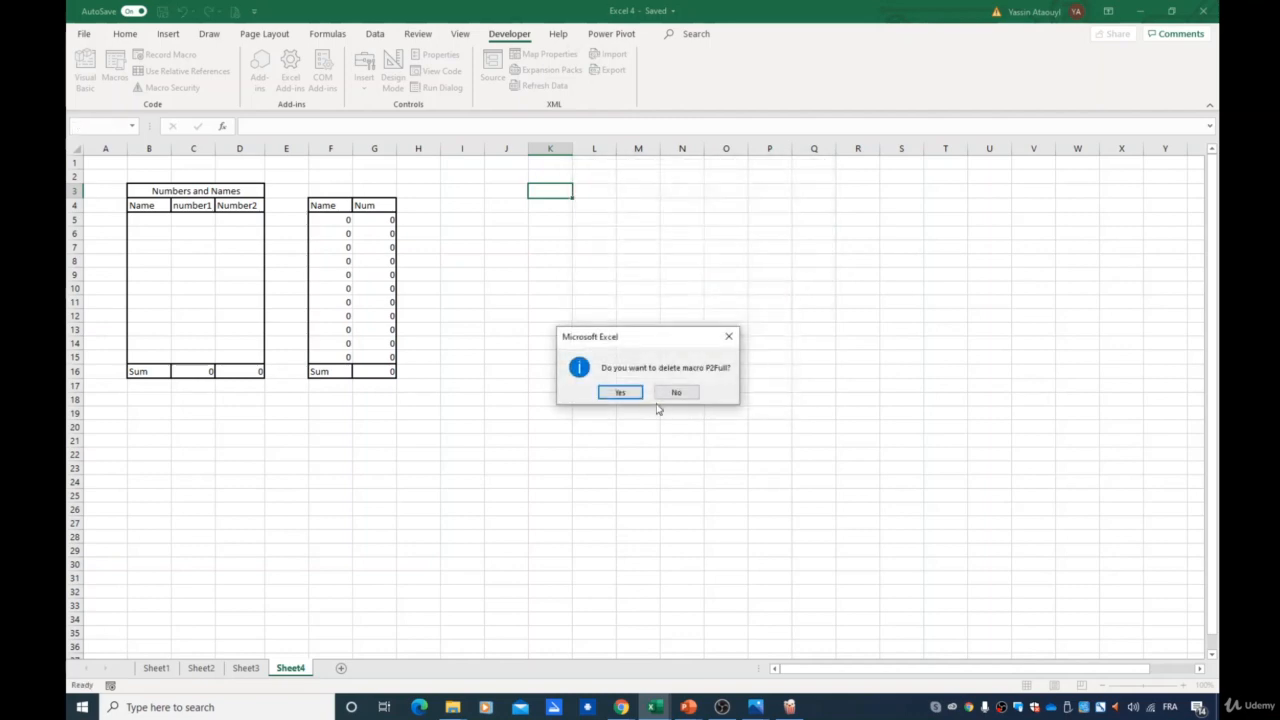
click(620, 393)
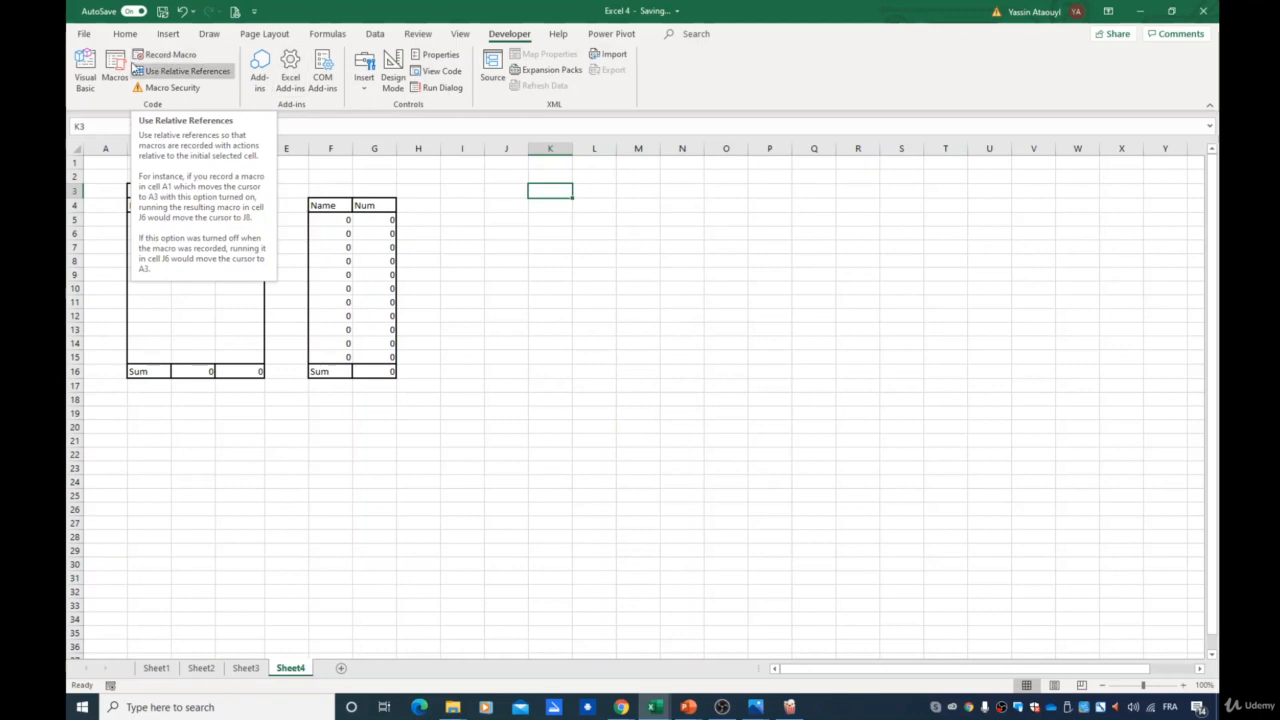
- Turn on relative references and start recording a new macro named Projec
click(170, 71)
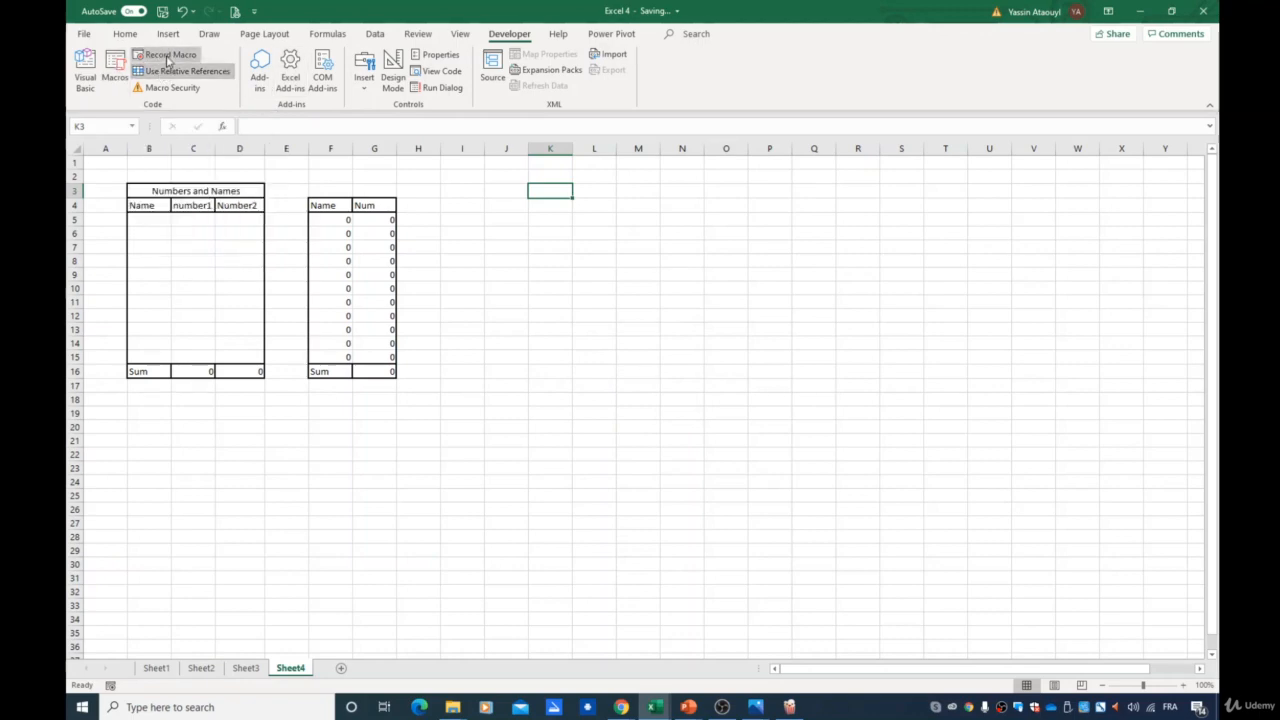
click(167, 57)
text(P)
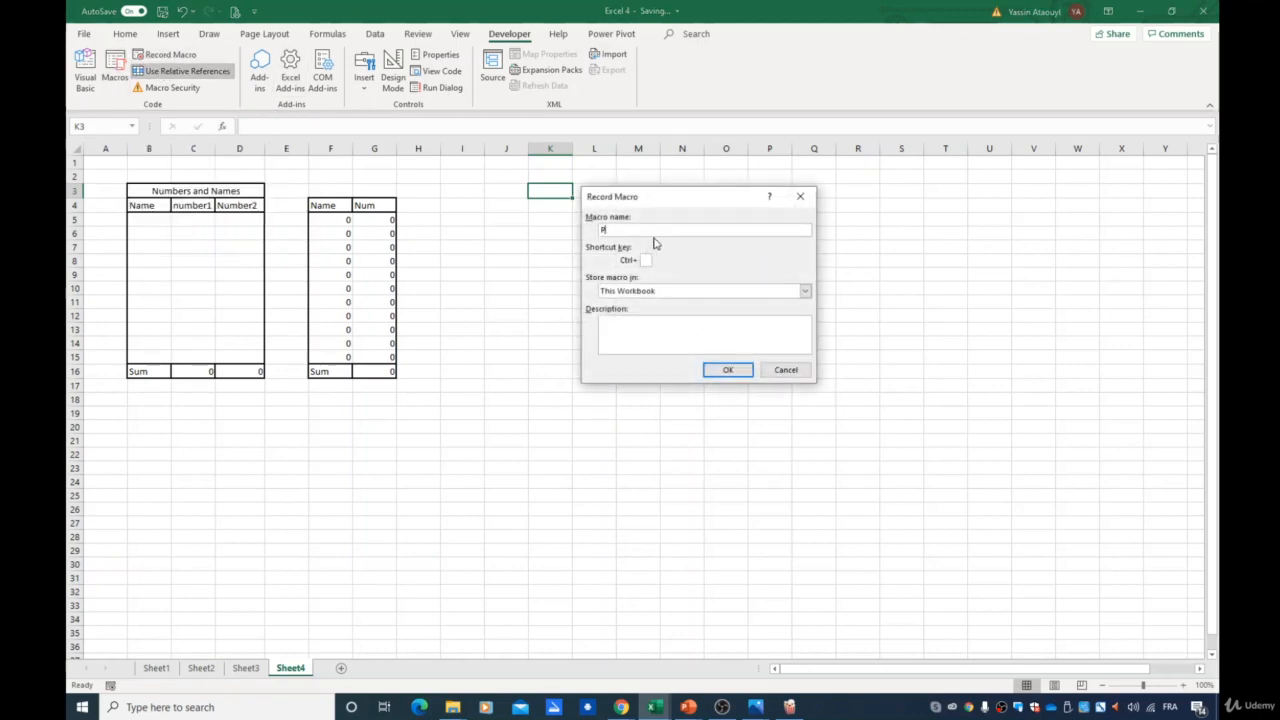
text(roject2Full)
click(728, 368)
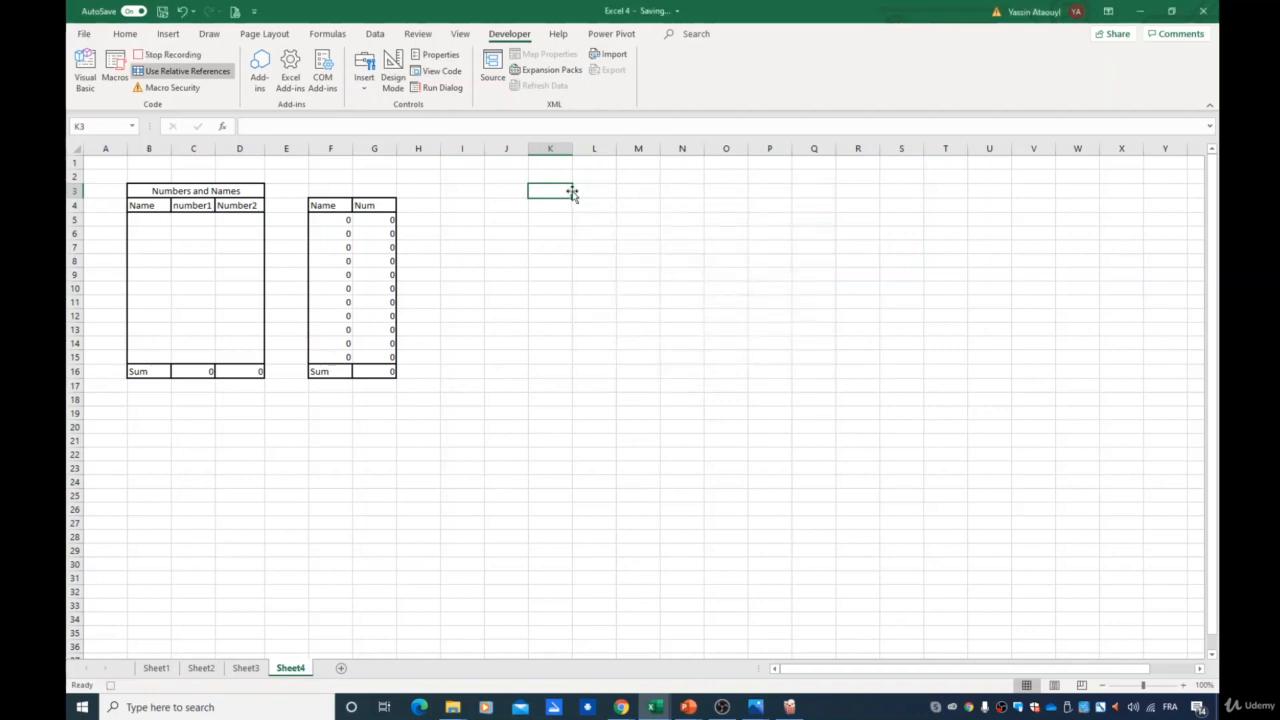
- Merge and center K3:M3 and enter the title Numbers and Names
click(125, 34)
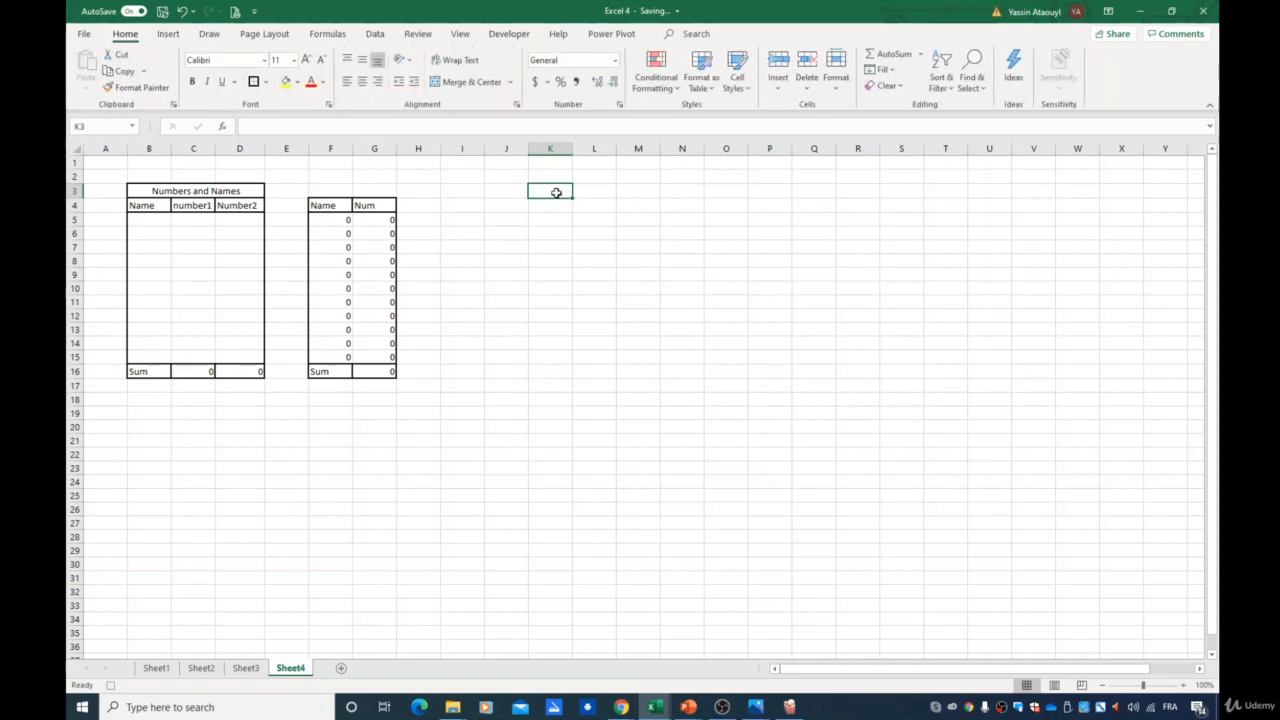
drag(556, 192, 626, 191)
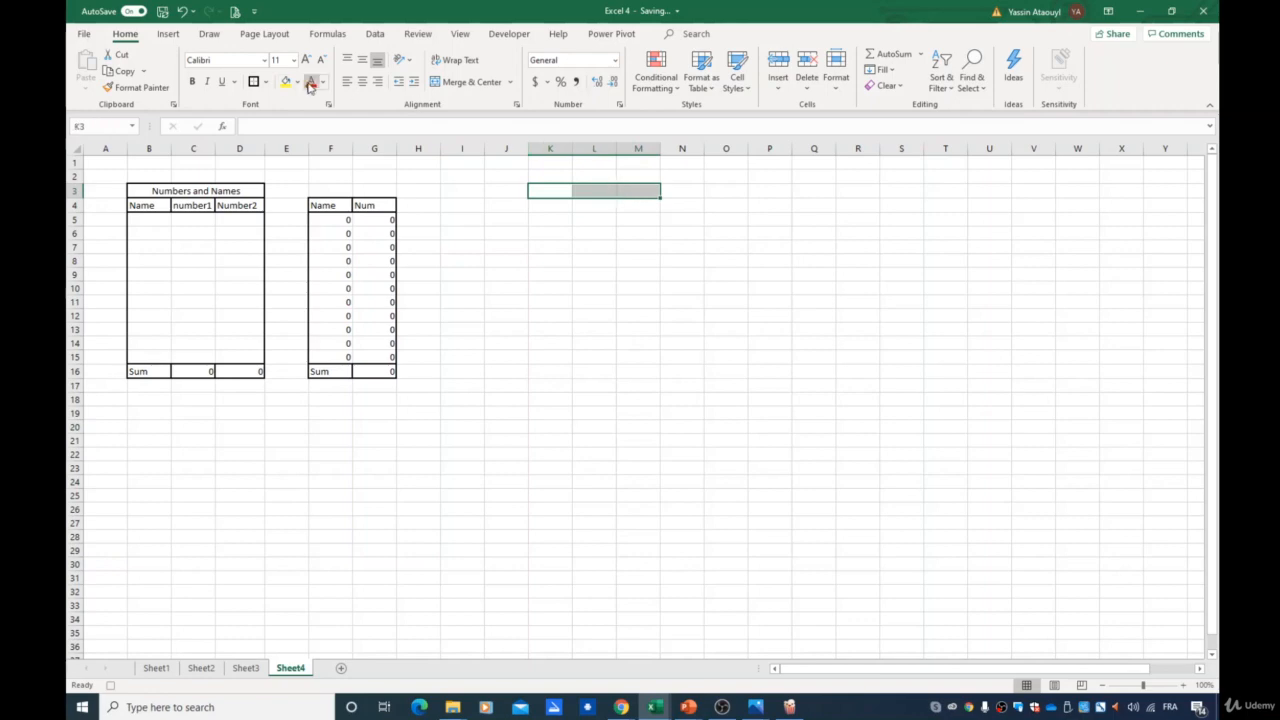
click(437, 86)
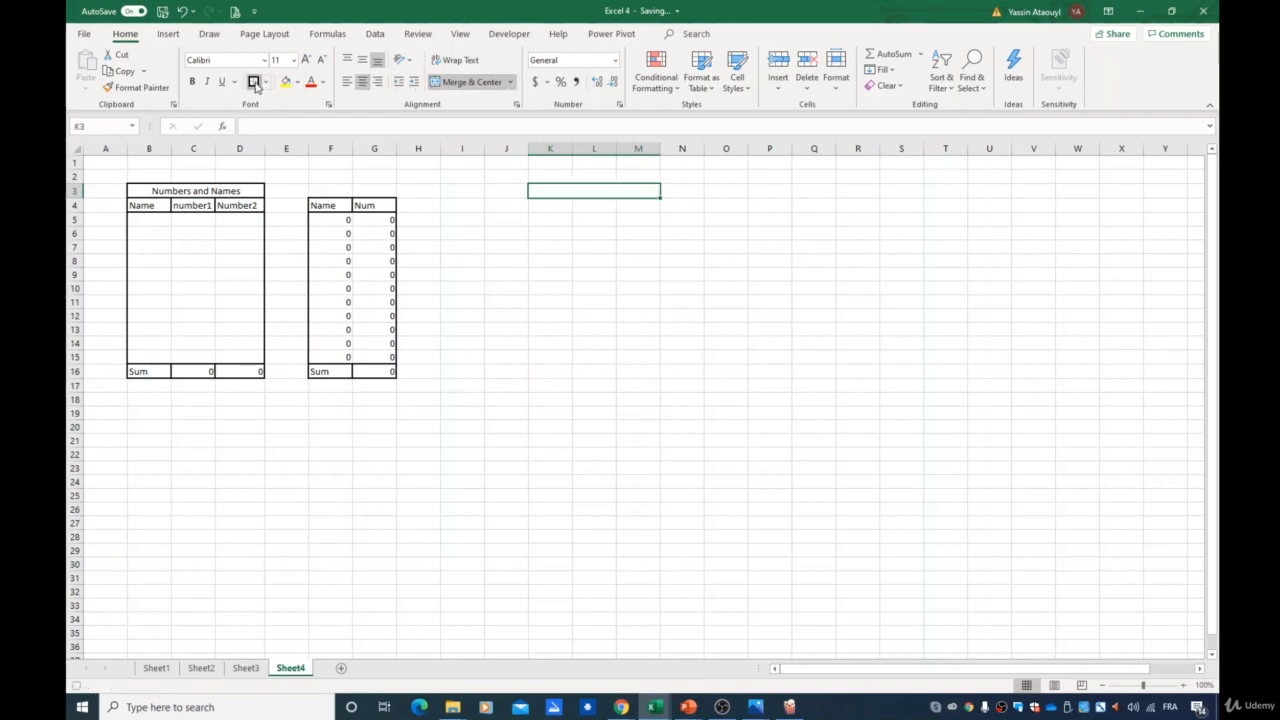
text(Number)
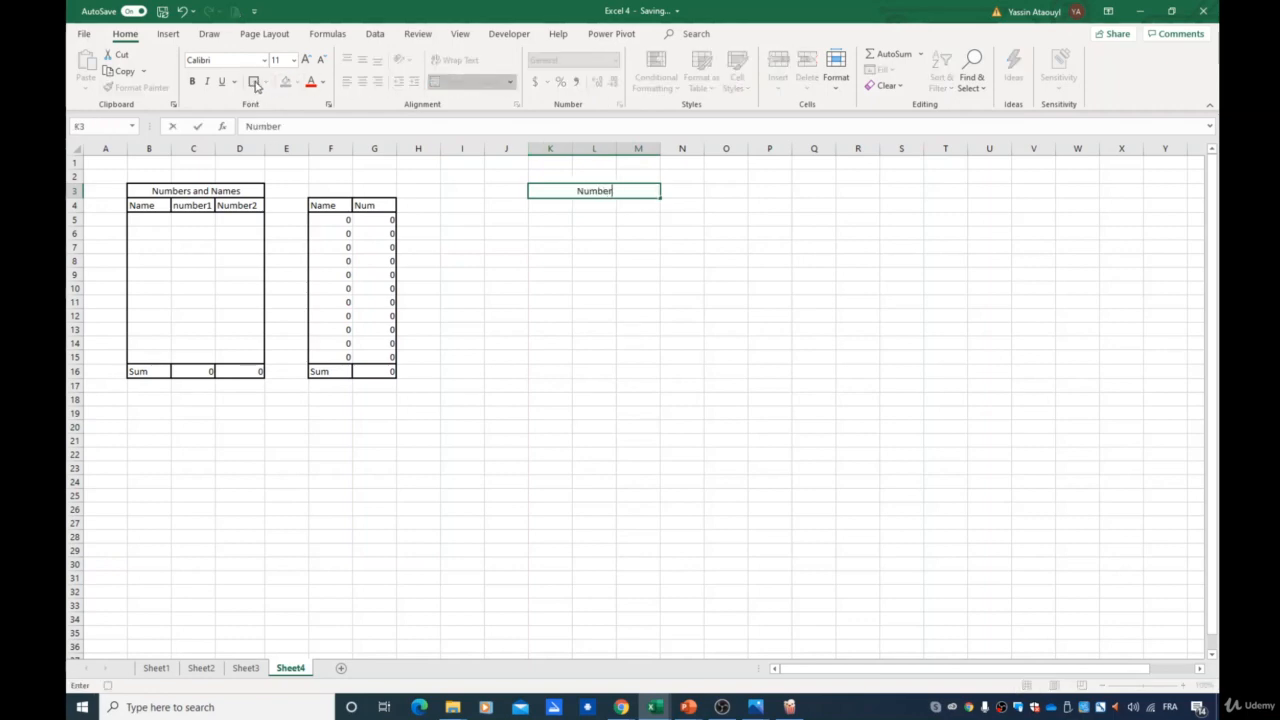
text(s and Names)
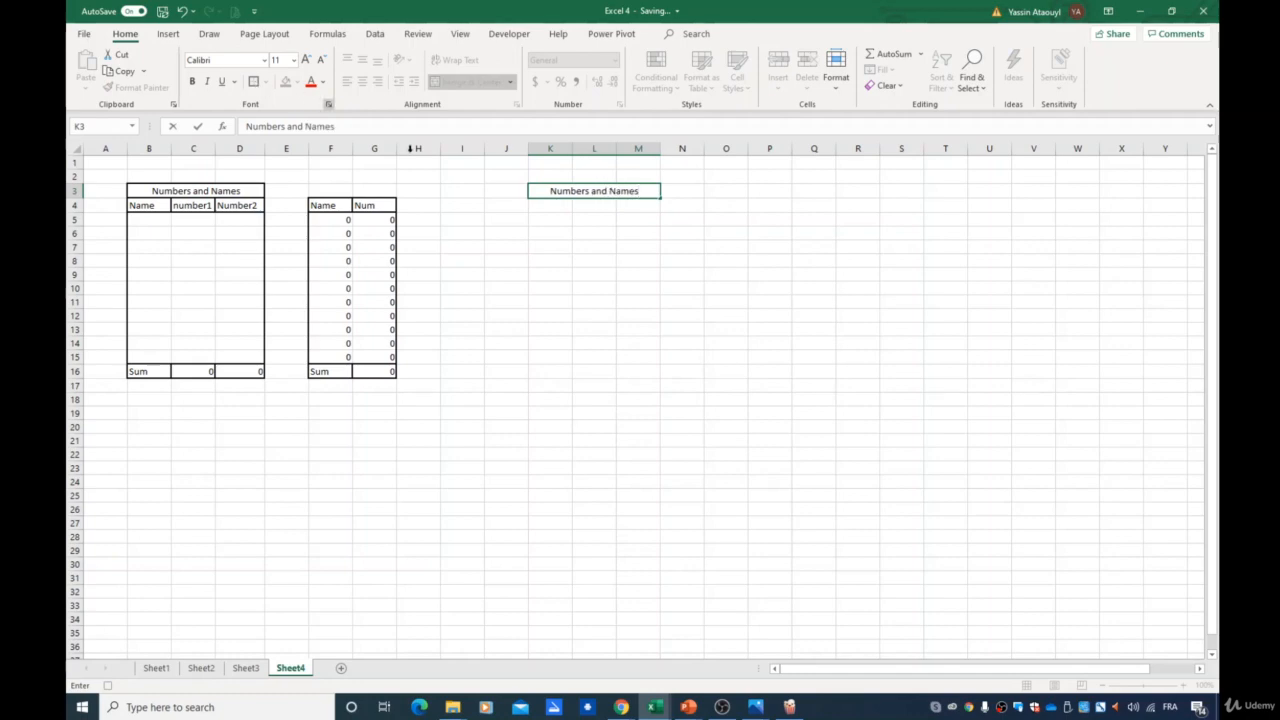
click(551, 206)
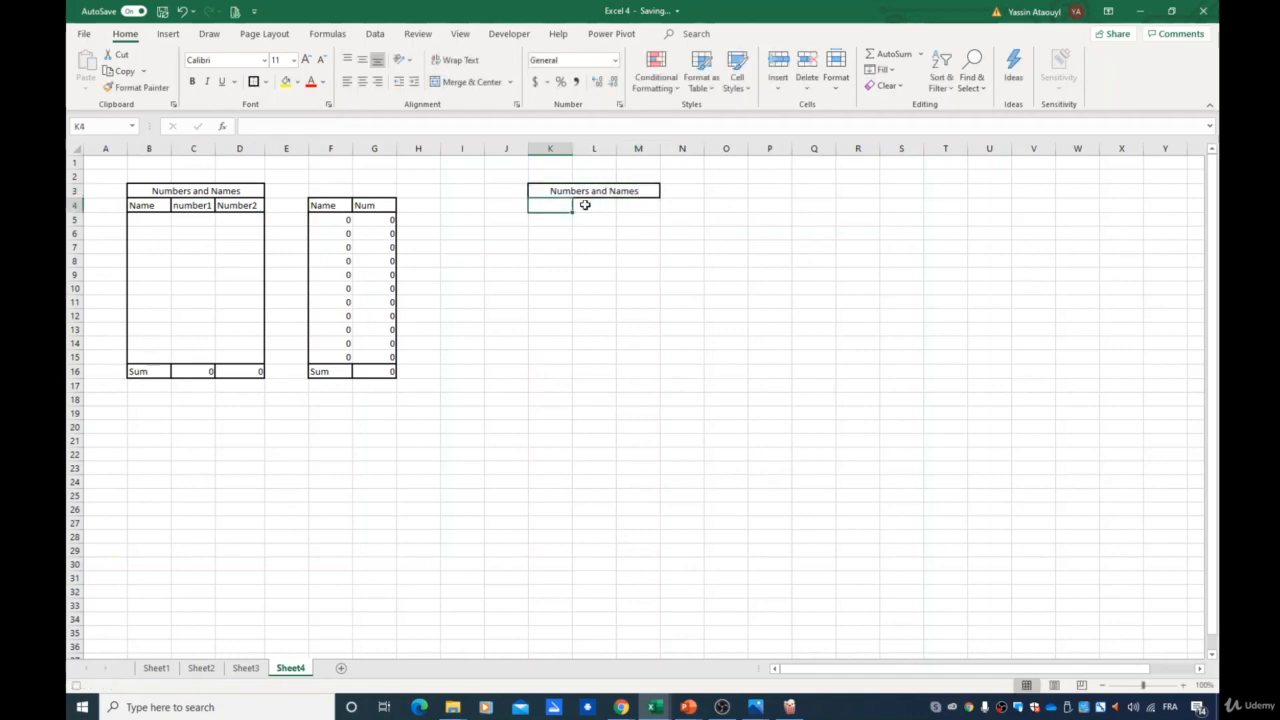
- Enter the header Name in cell K4
text(N)
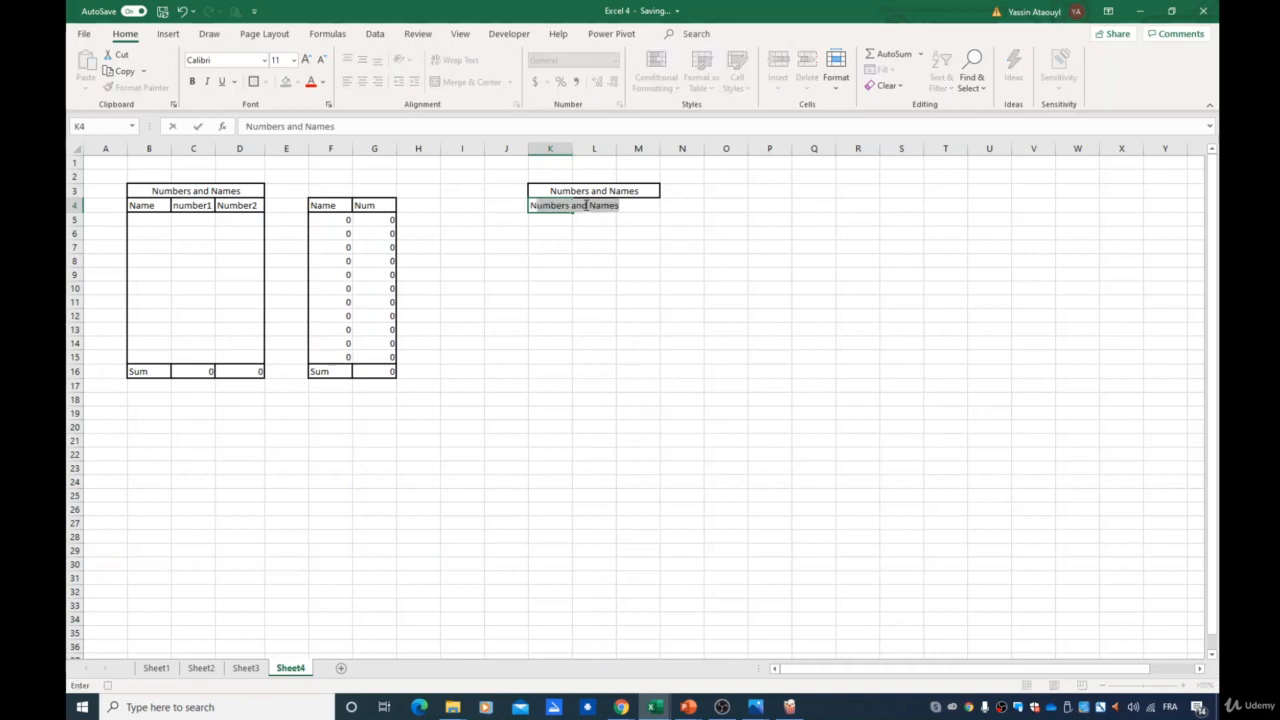
text(ame)
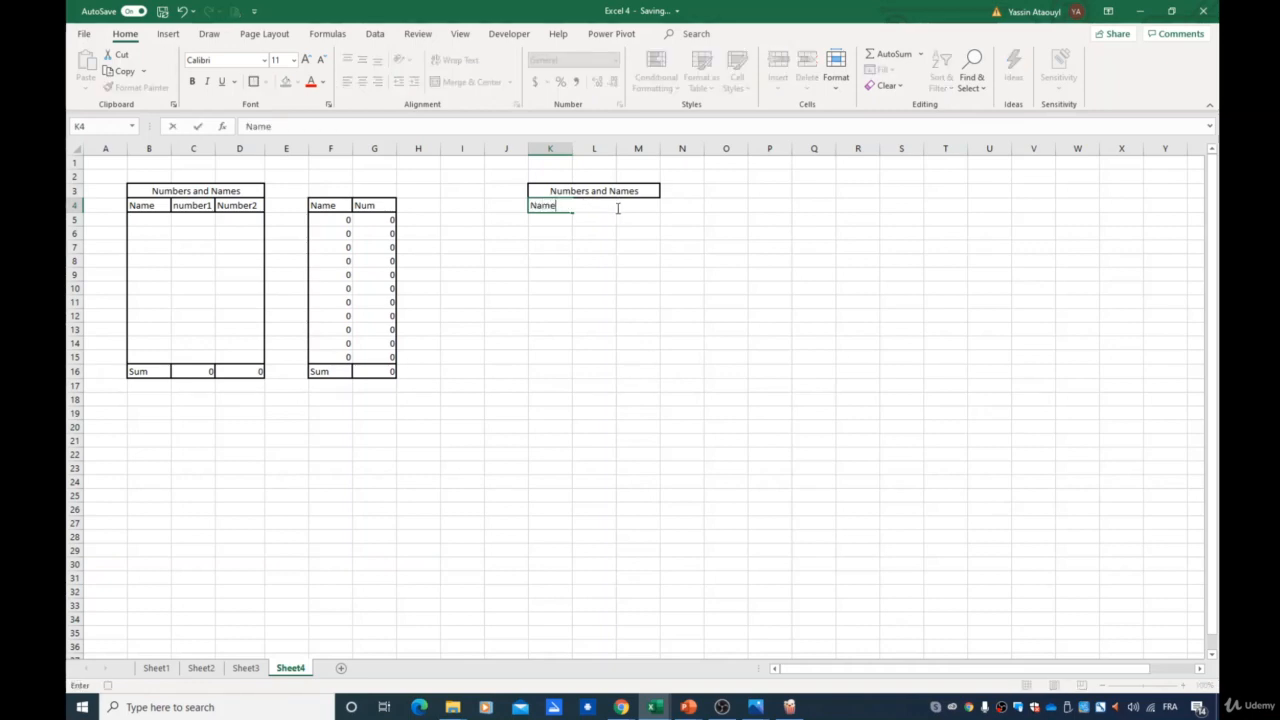
key(ctrl+Return)
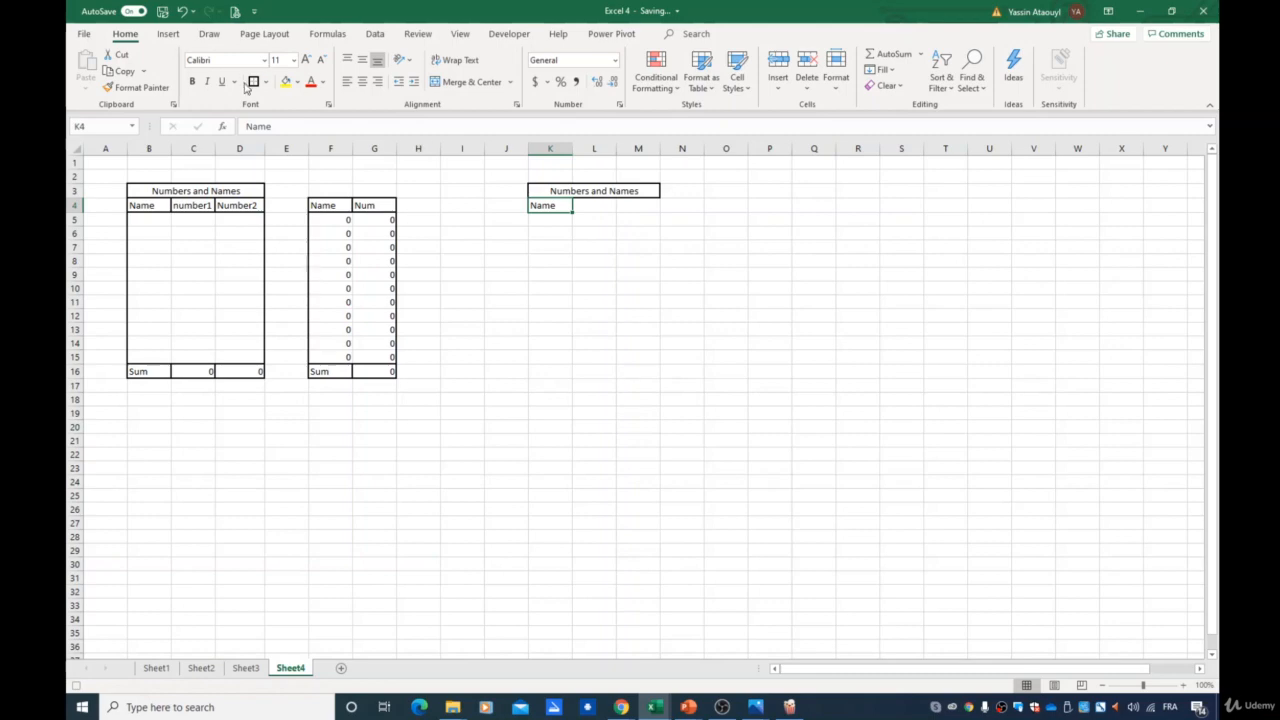
- Enter the headers Number1 in L4 and Number2 in M4
key(Tab)
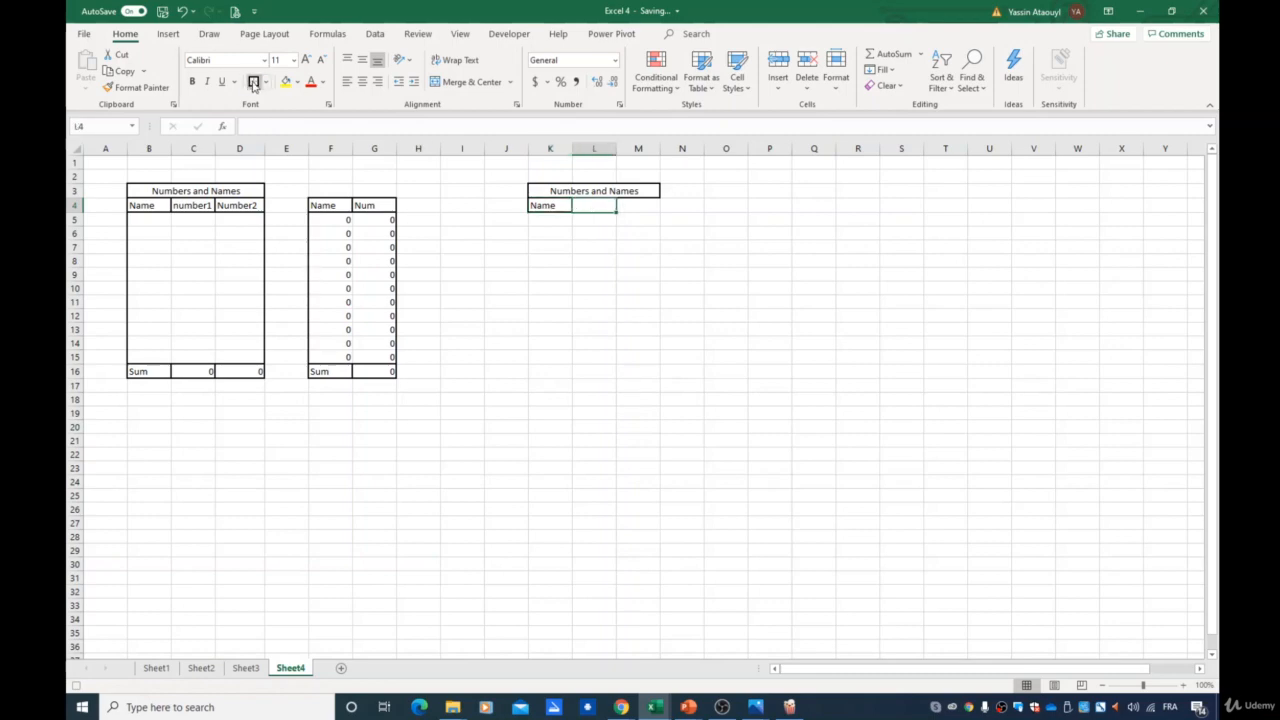
text(Number1)
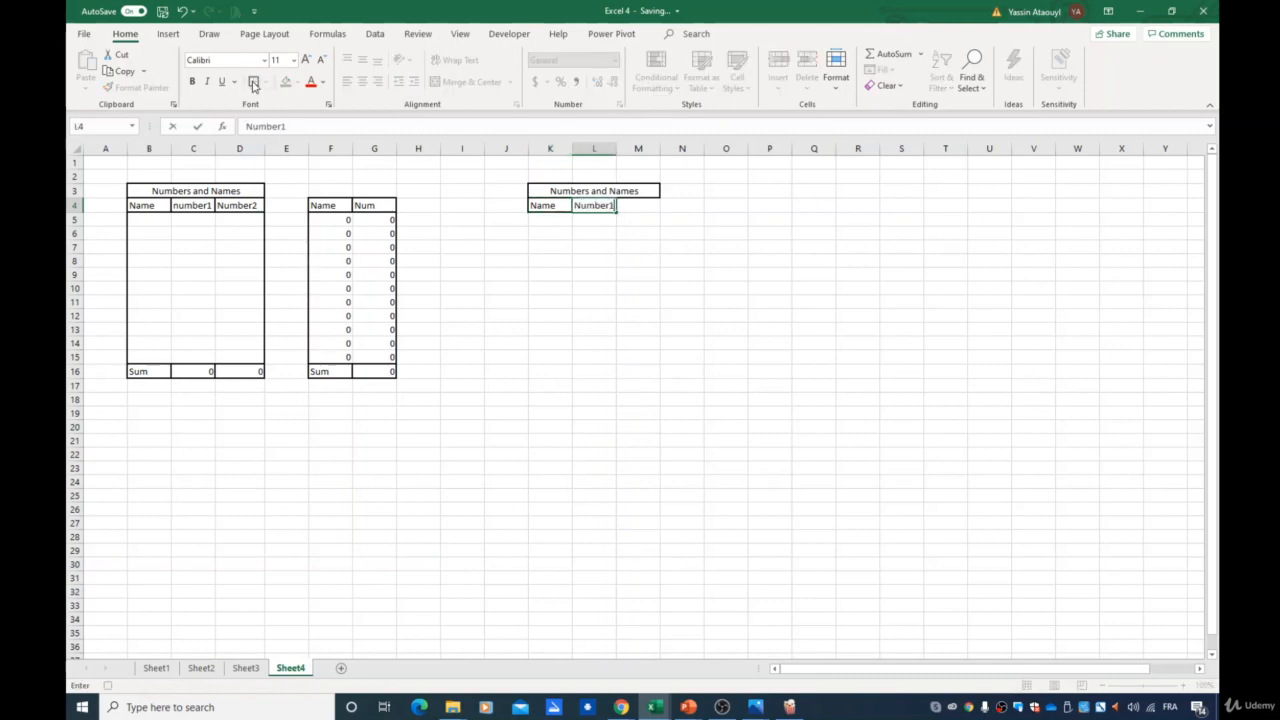
key(ctrl+Return)
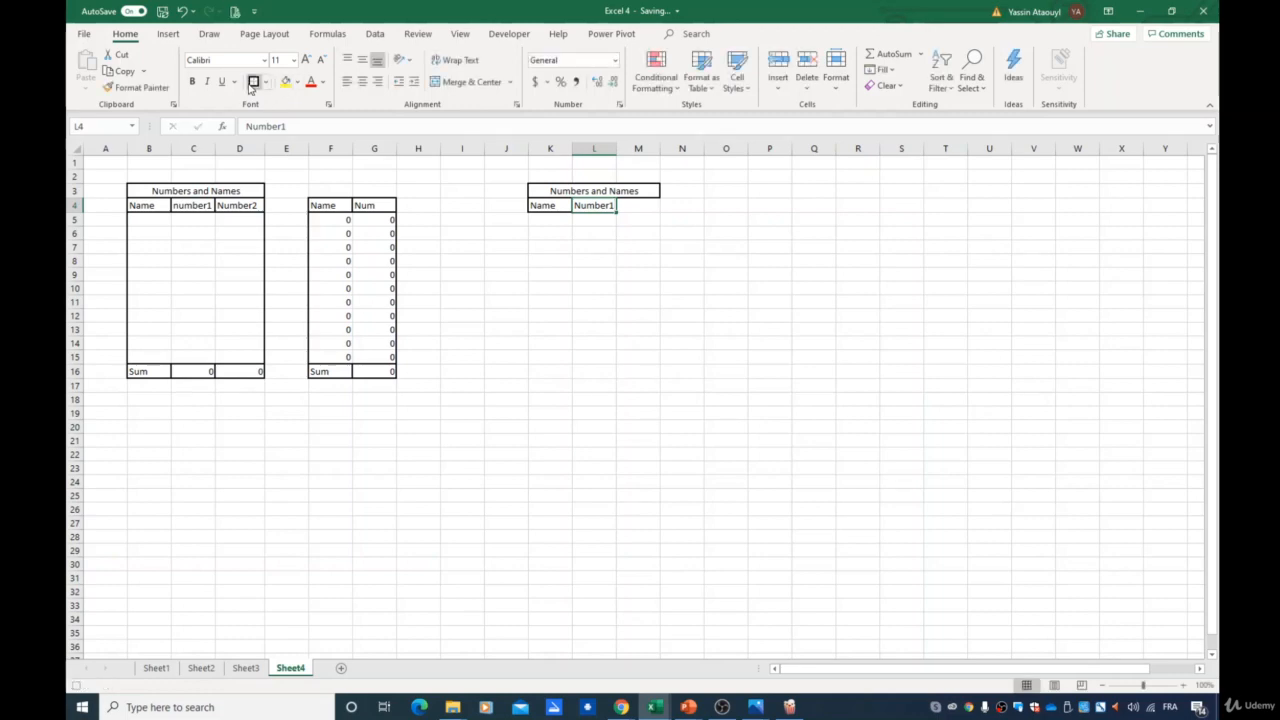
click(646, 204)
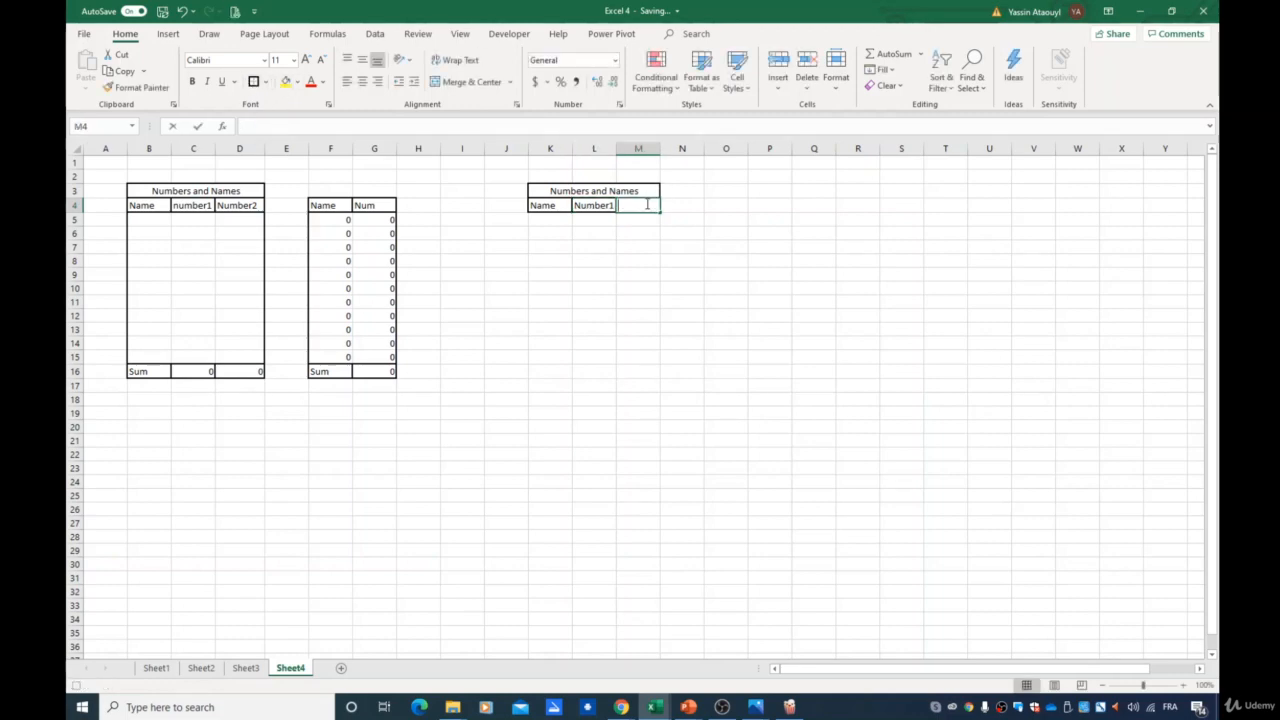
text(Number2)
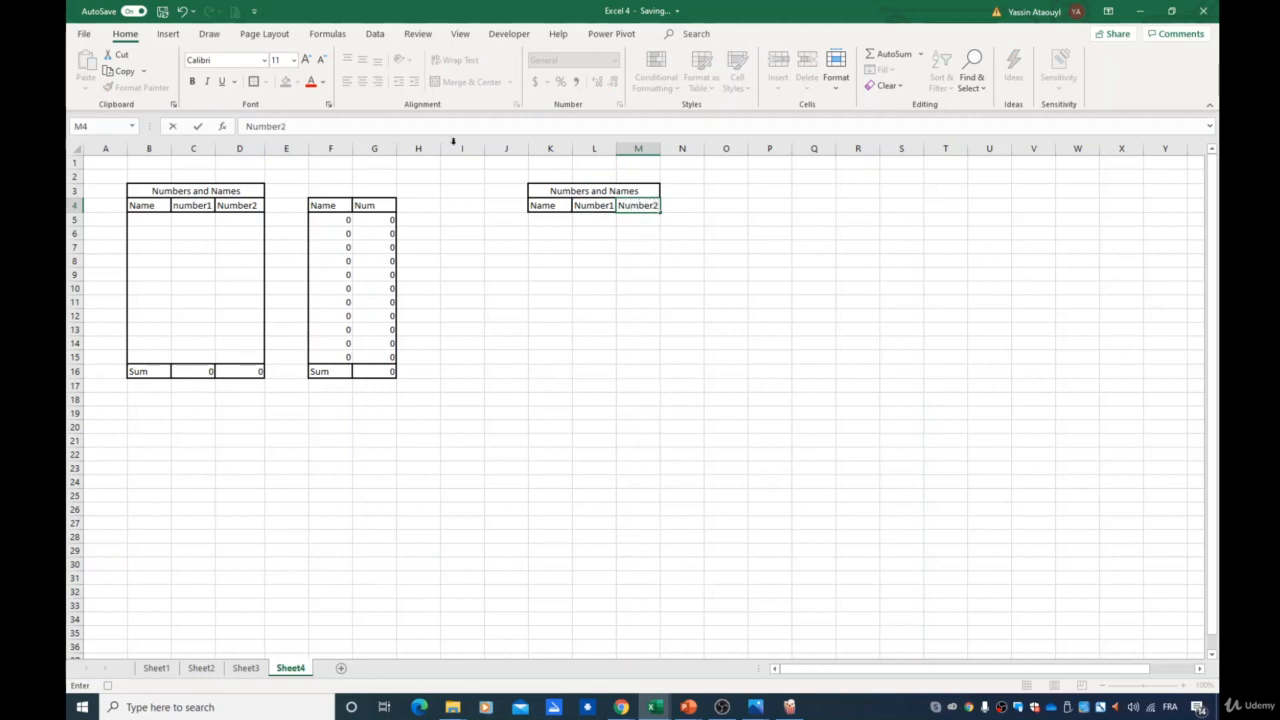
key(ctrl+Return)
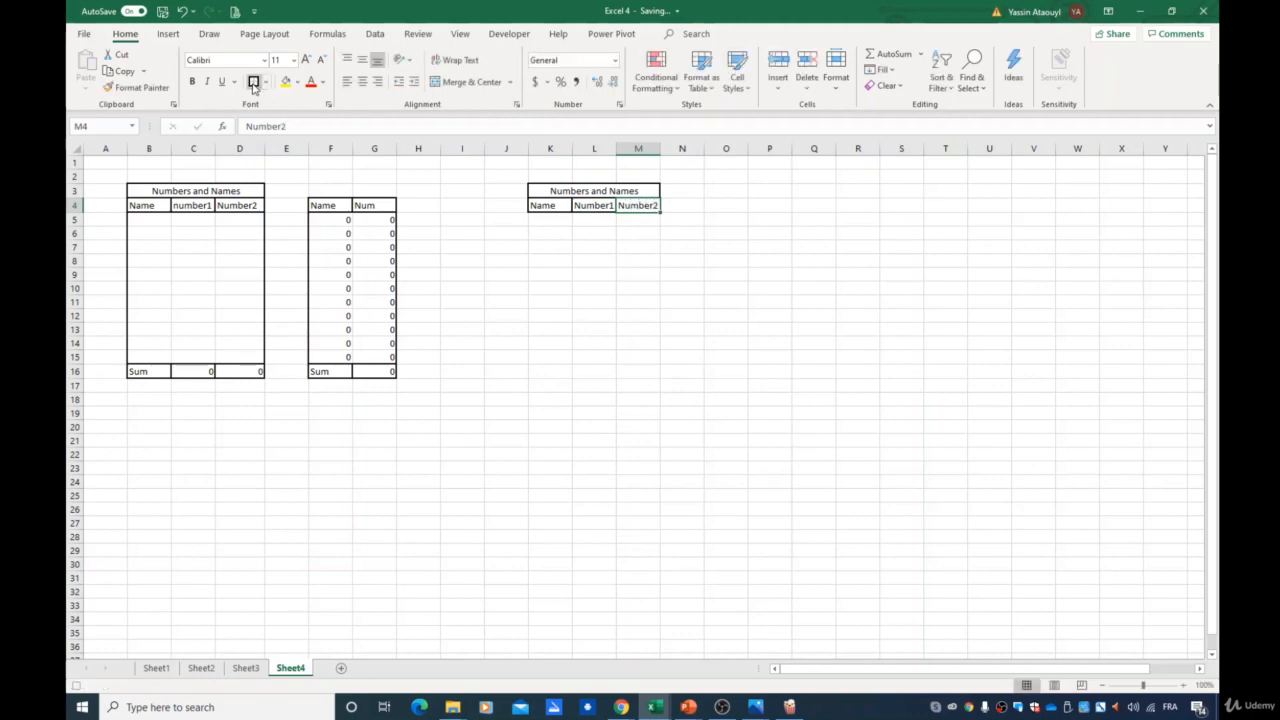
- Draw an outside border around K5:M15 and enter a centered Sum label in K16
drag(543, 218, 643, 353)
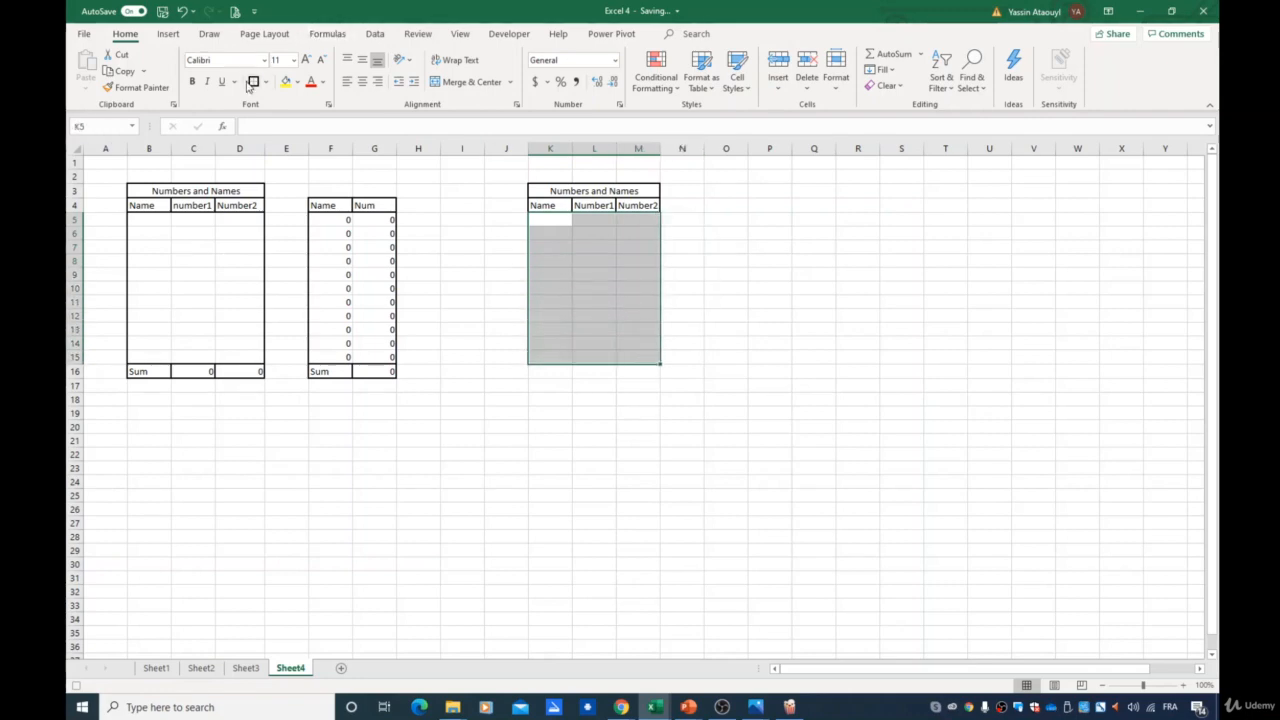
click(555, 376)
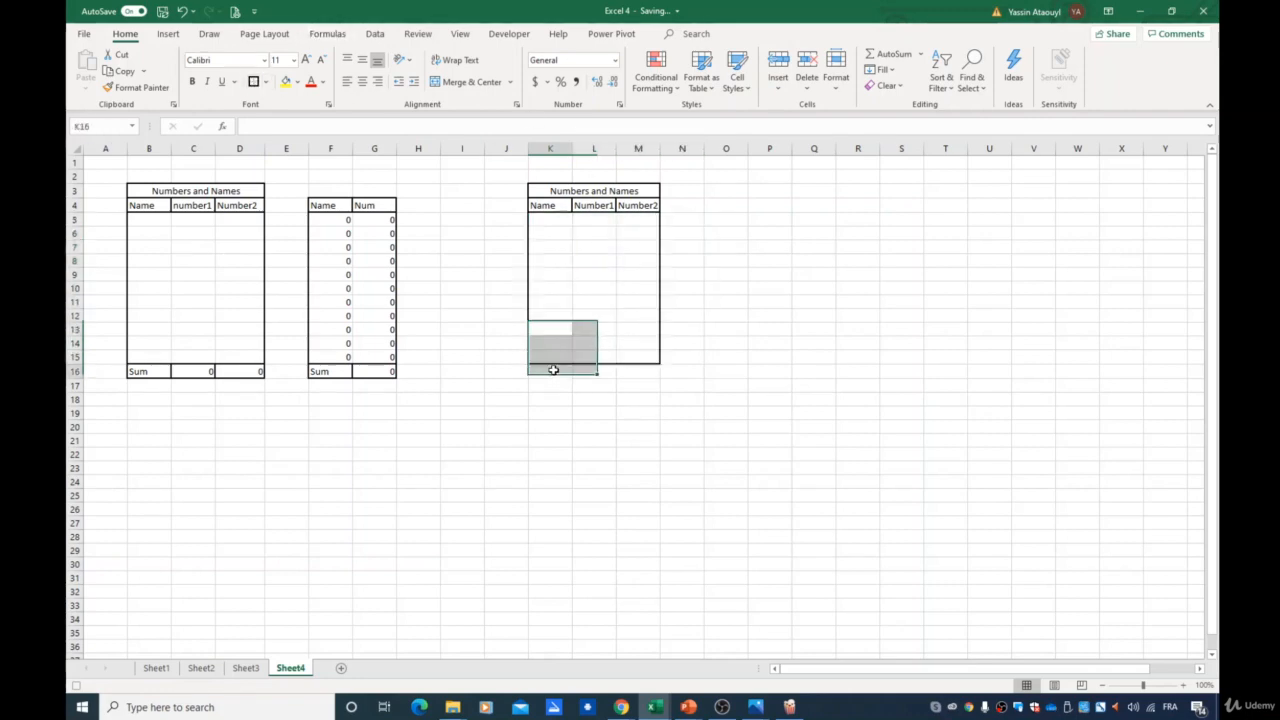
click(362, 81)
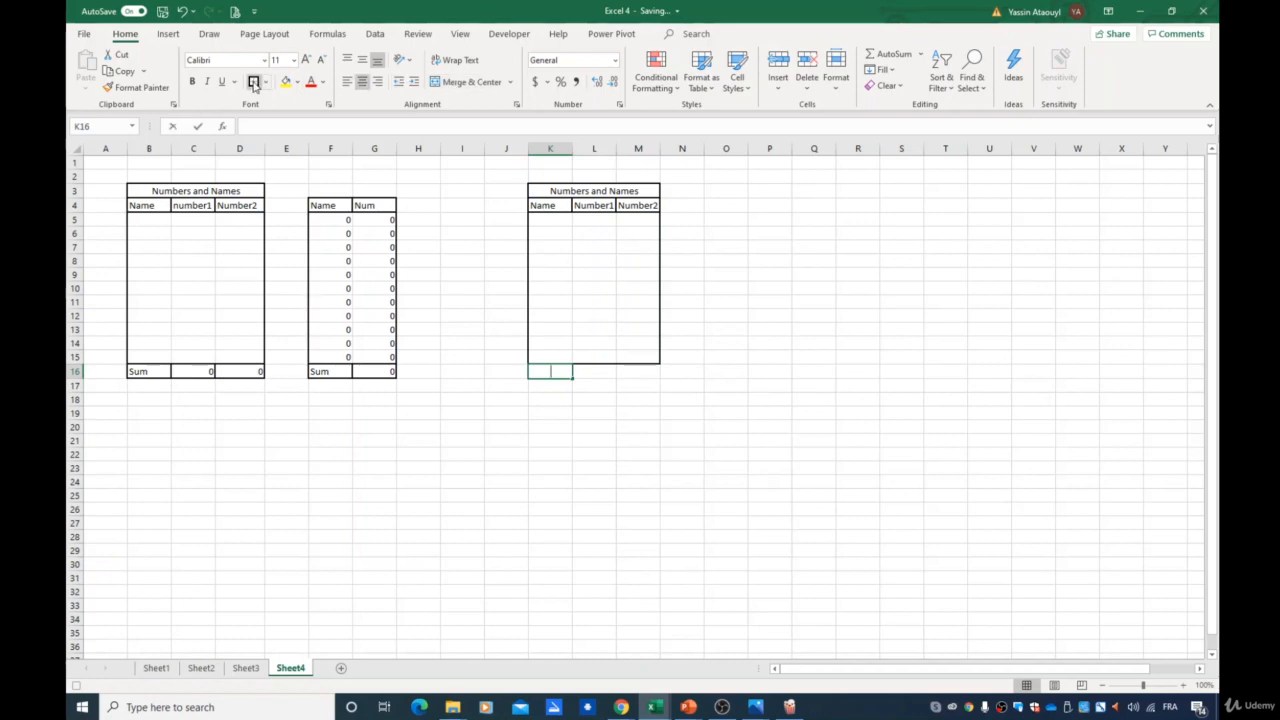
text(Sum)
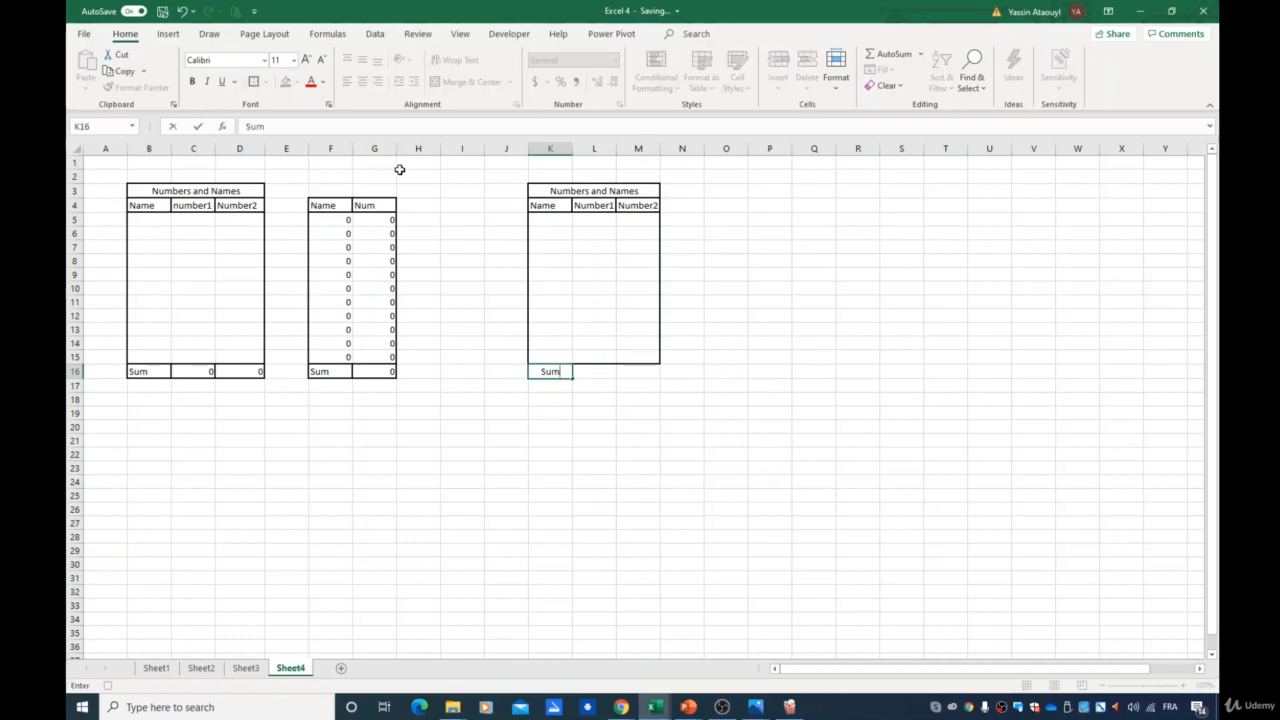
key(Tab)
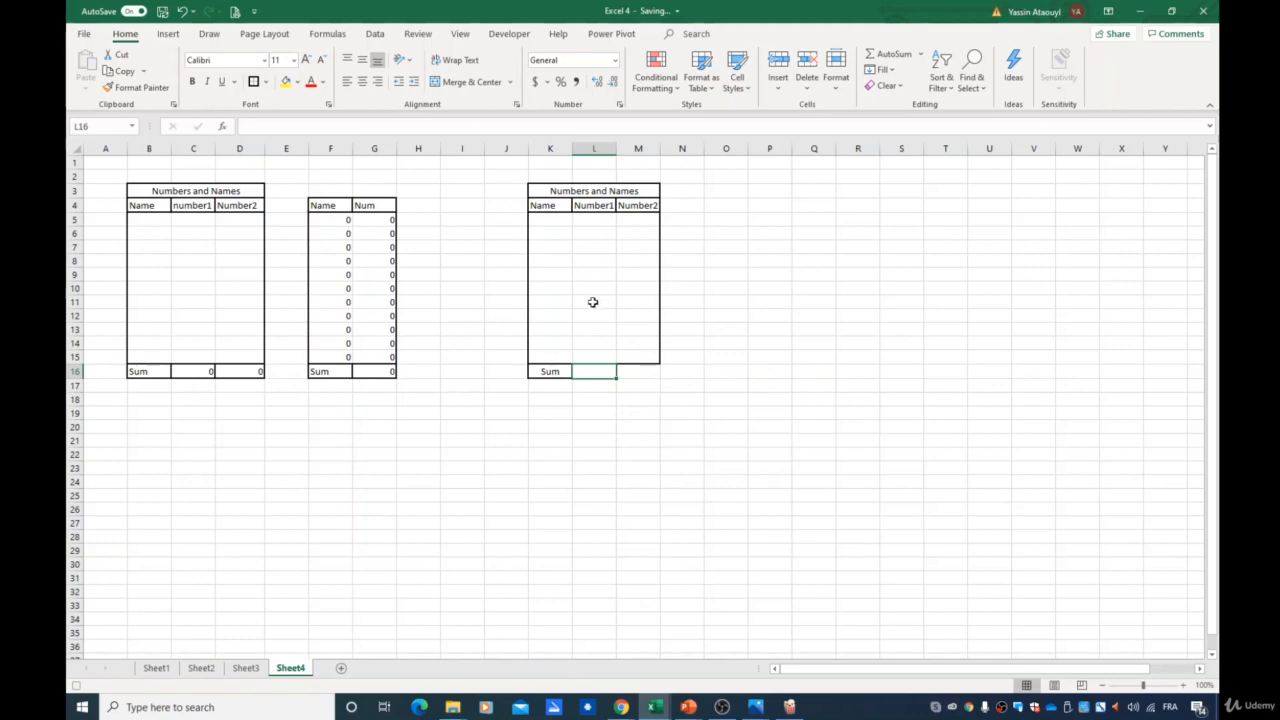
- Enter the formula =SUM(L5:L15) in L16
text(=sum)
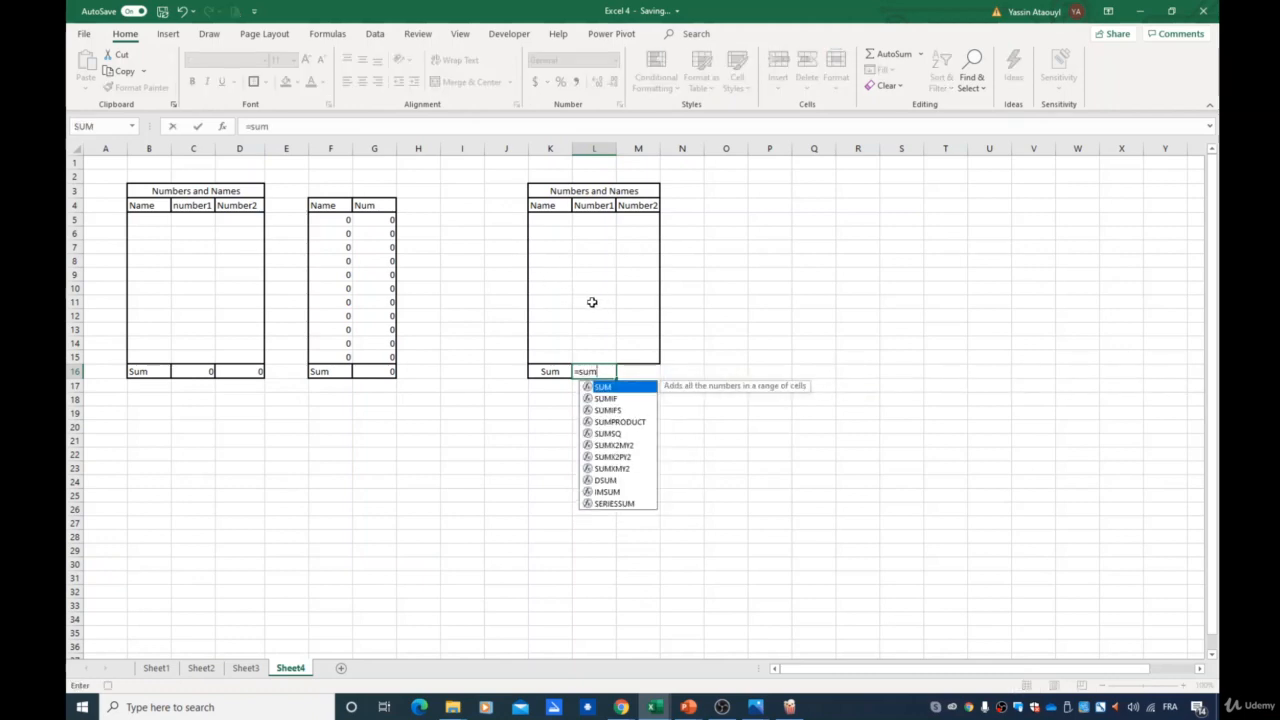
text(()
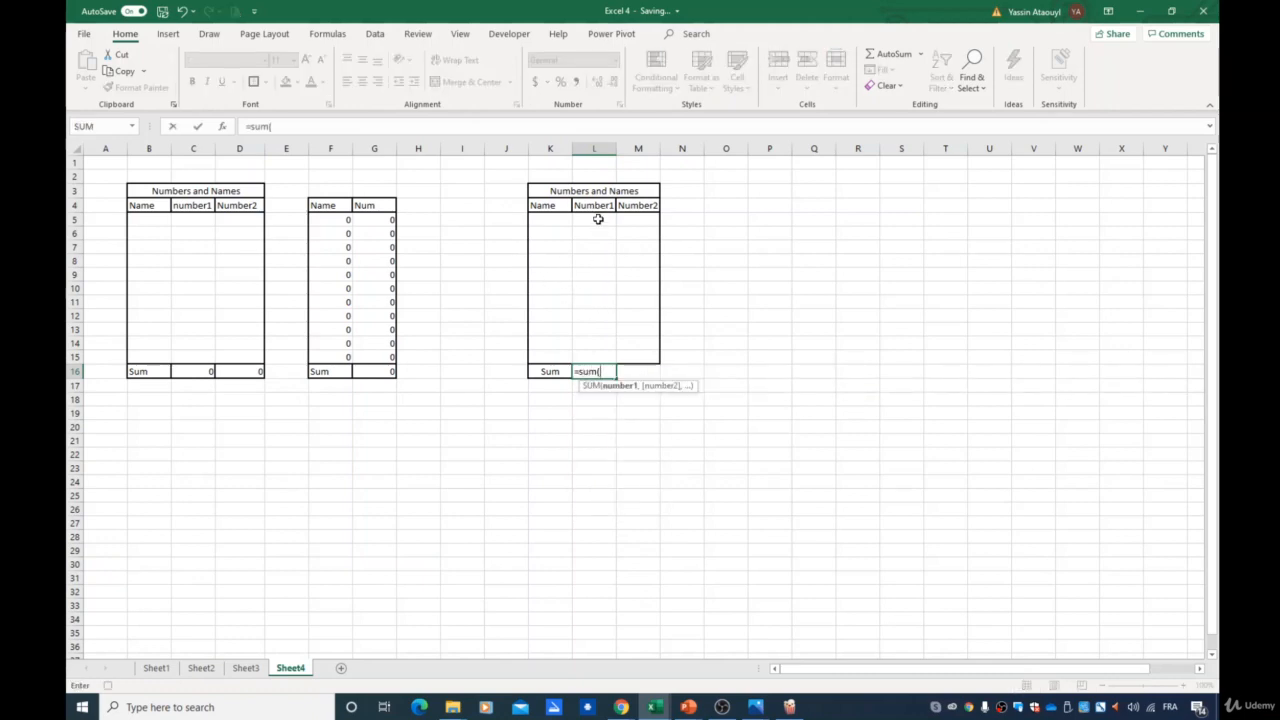
drag(597, 220, 595, 354)
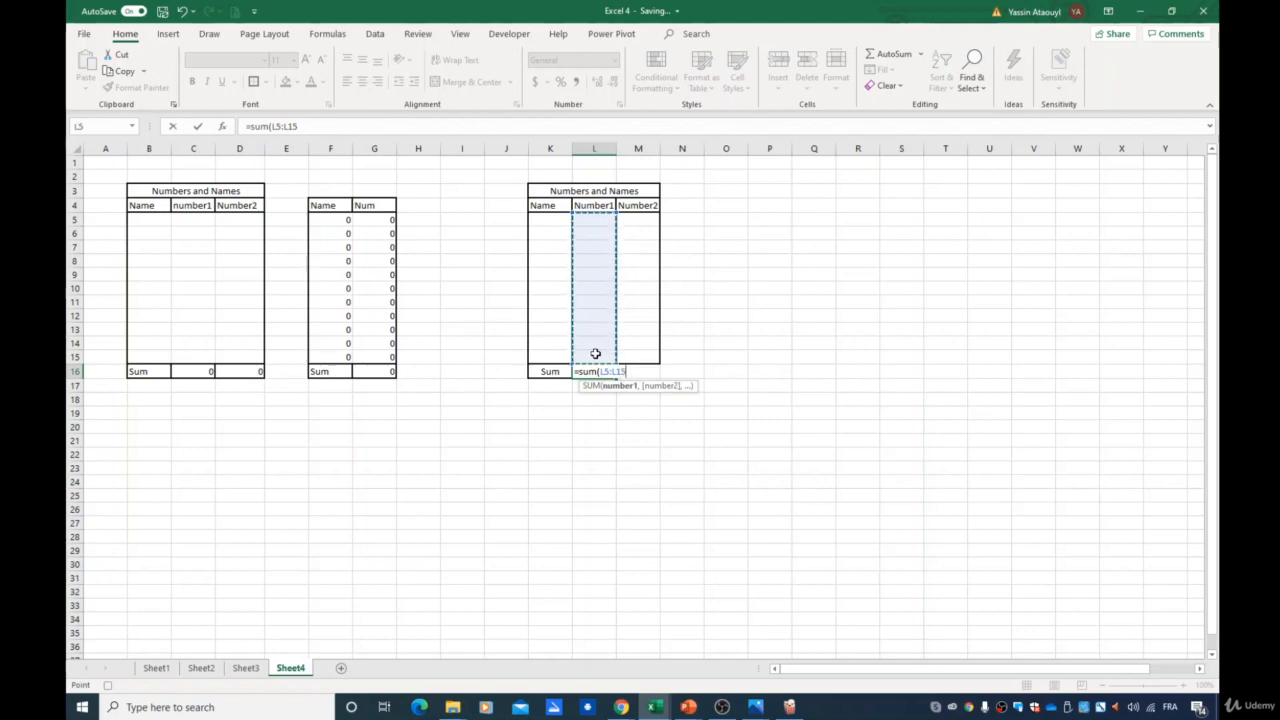
key(ctrl+Return)
key(Tab)
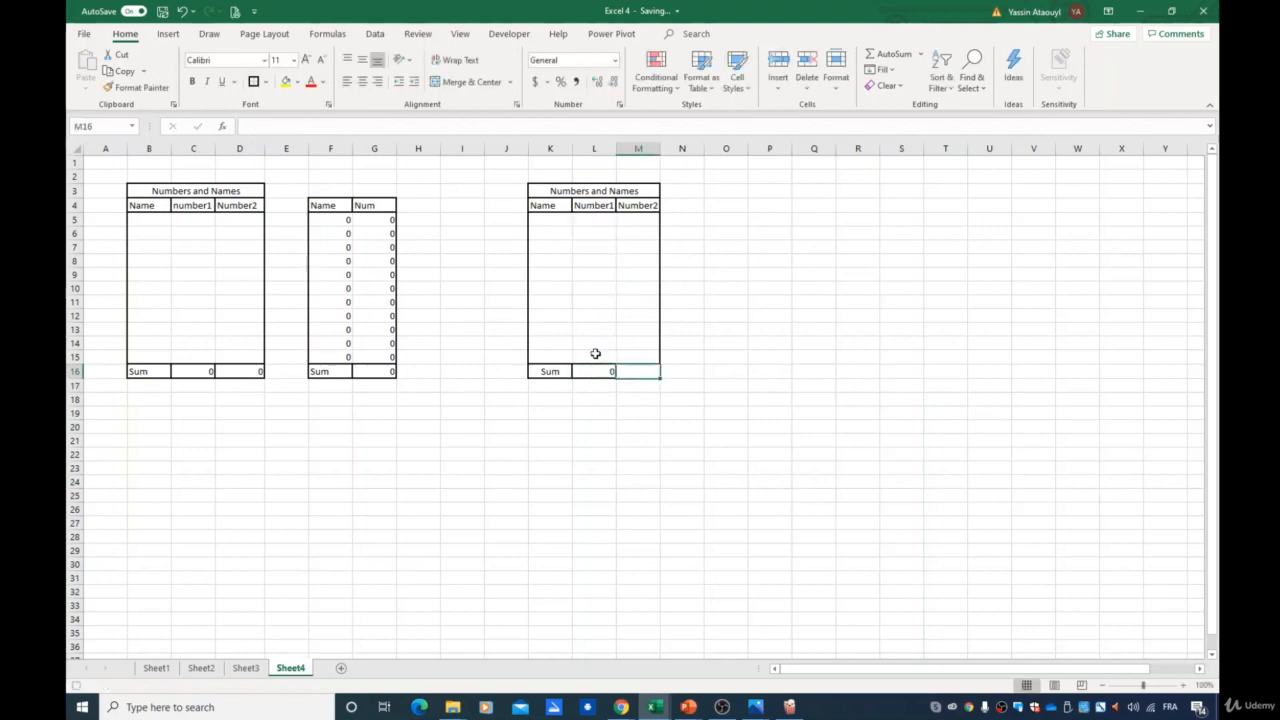
- Enter =SUM(M5:M15) in M16 and put borders around the sum row K16:M16
text(=)
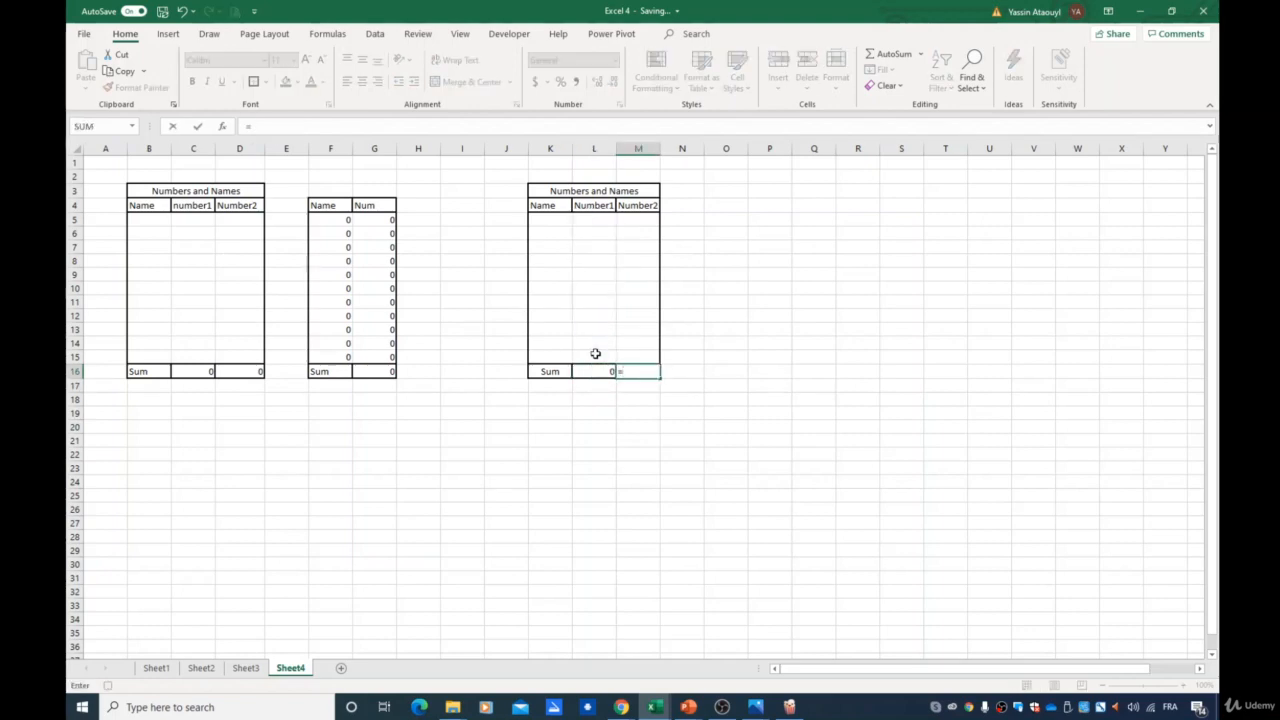
text(sum)
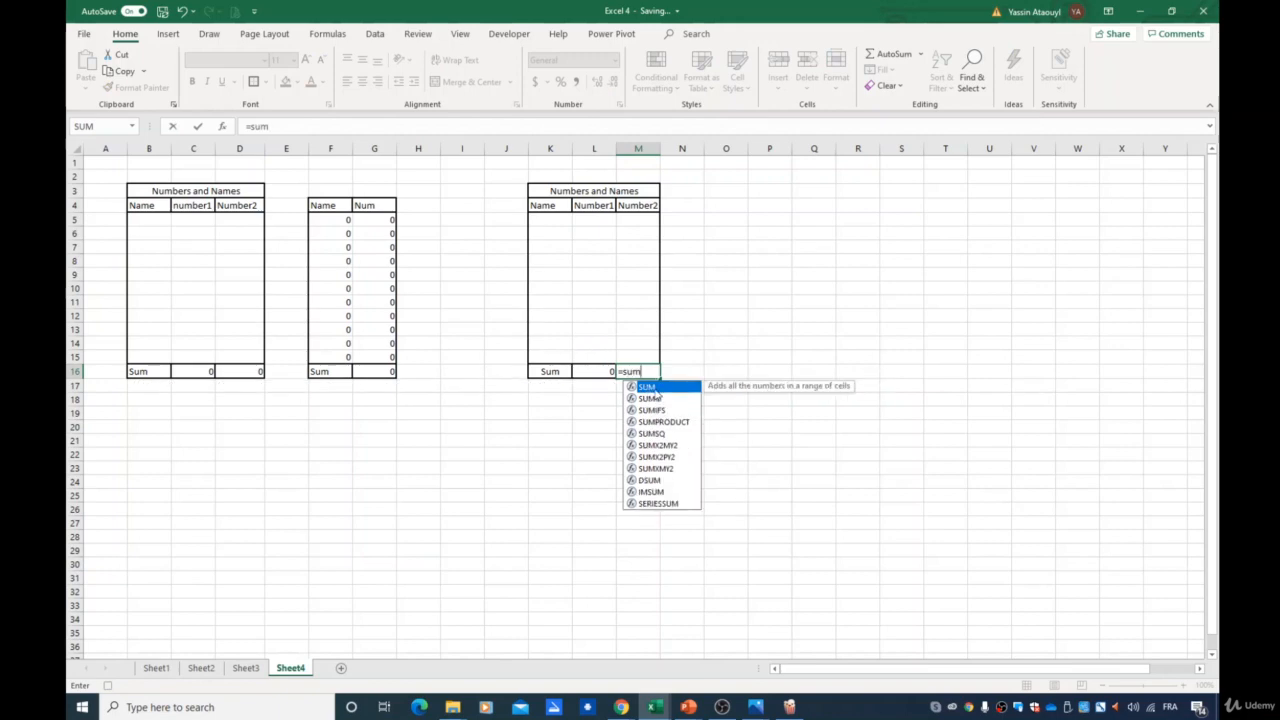
key(Tab)
drag(630, 219, 637, 358)
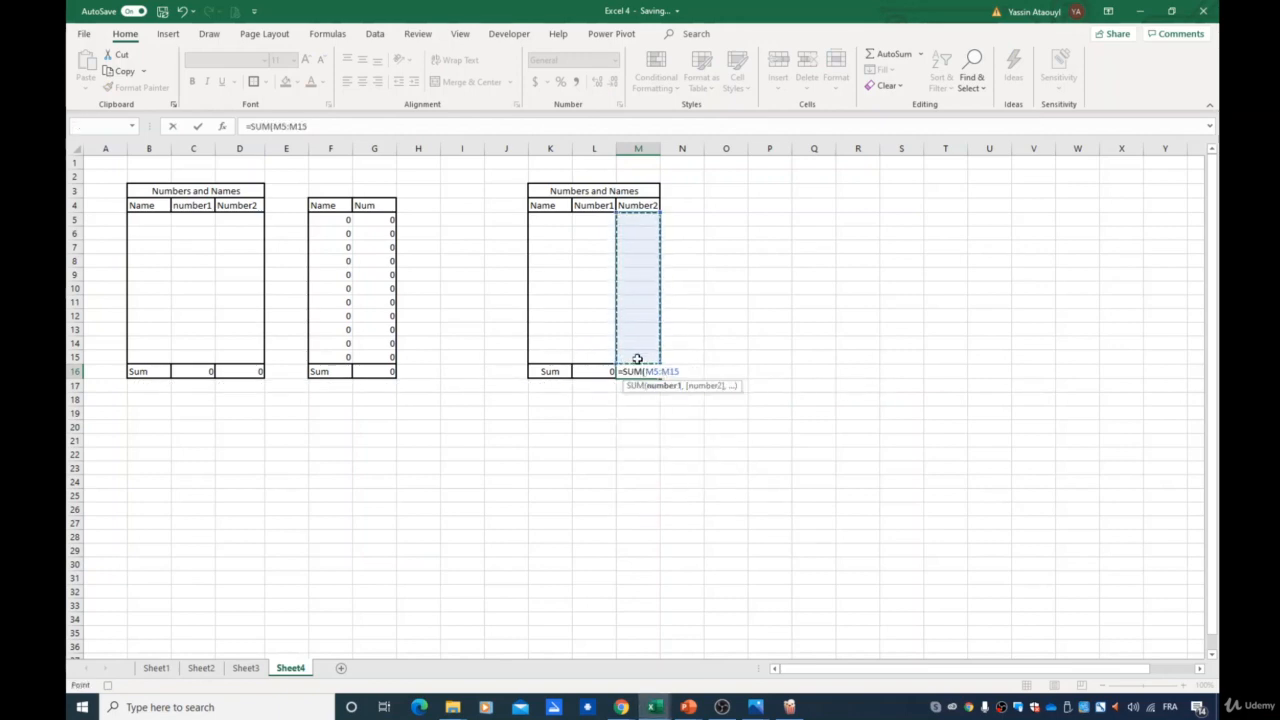
key(ctrl+Return)
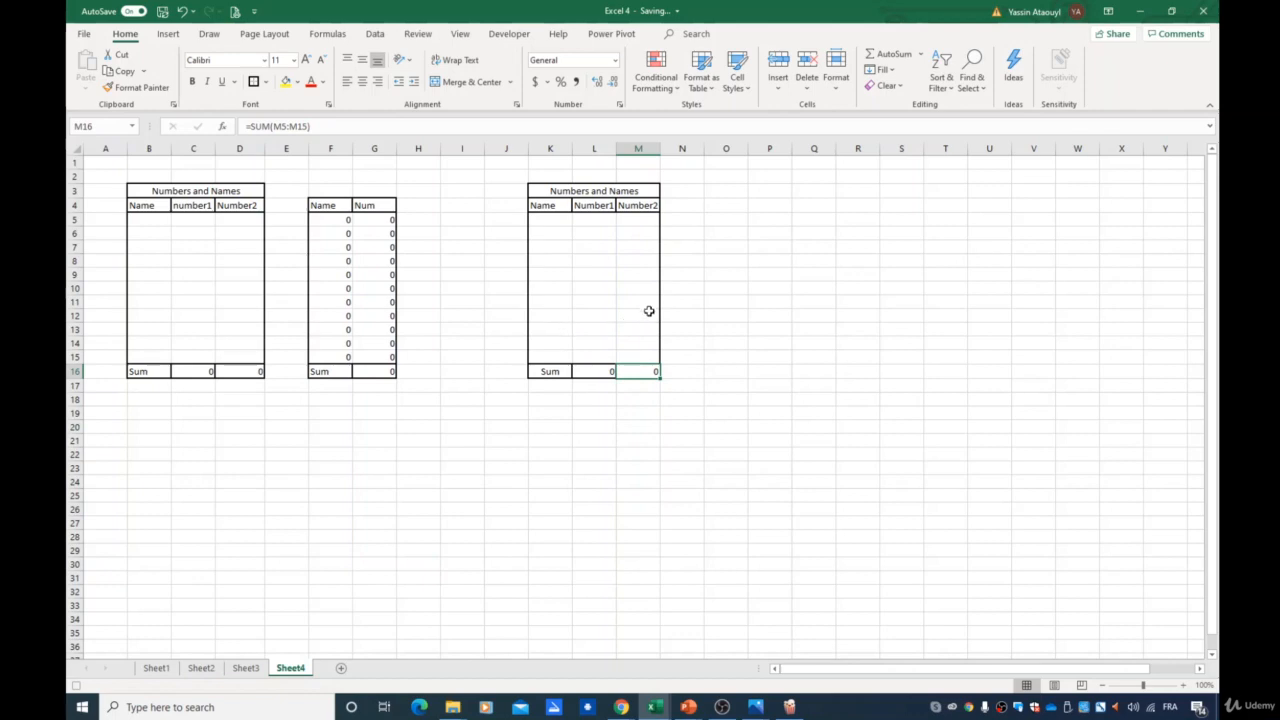
click(728, 204)
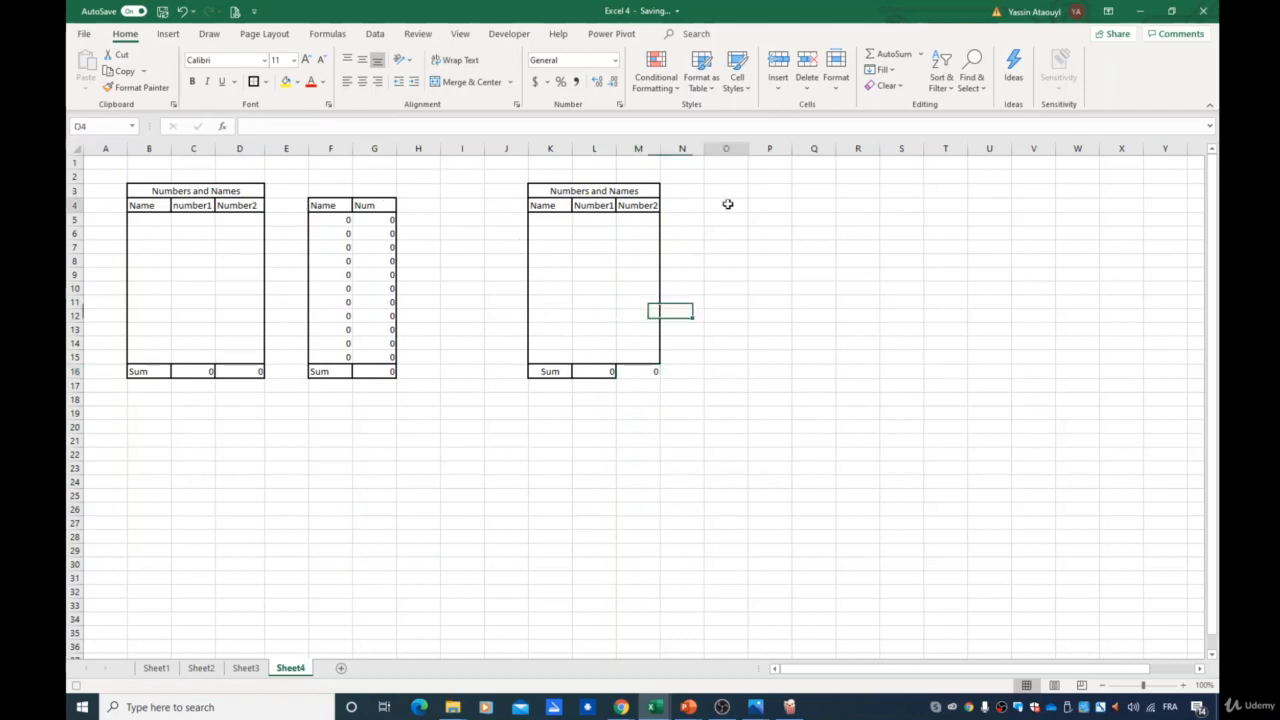
click(650, 370)
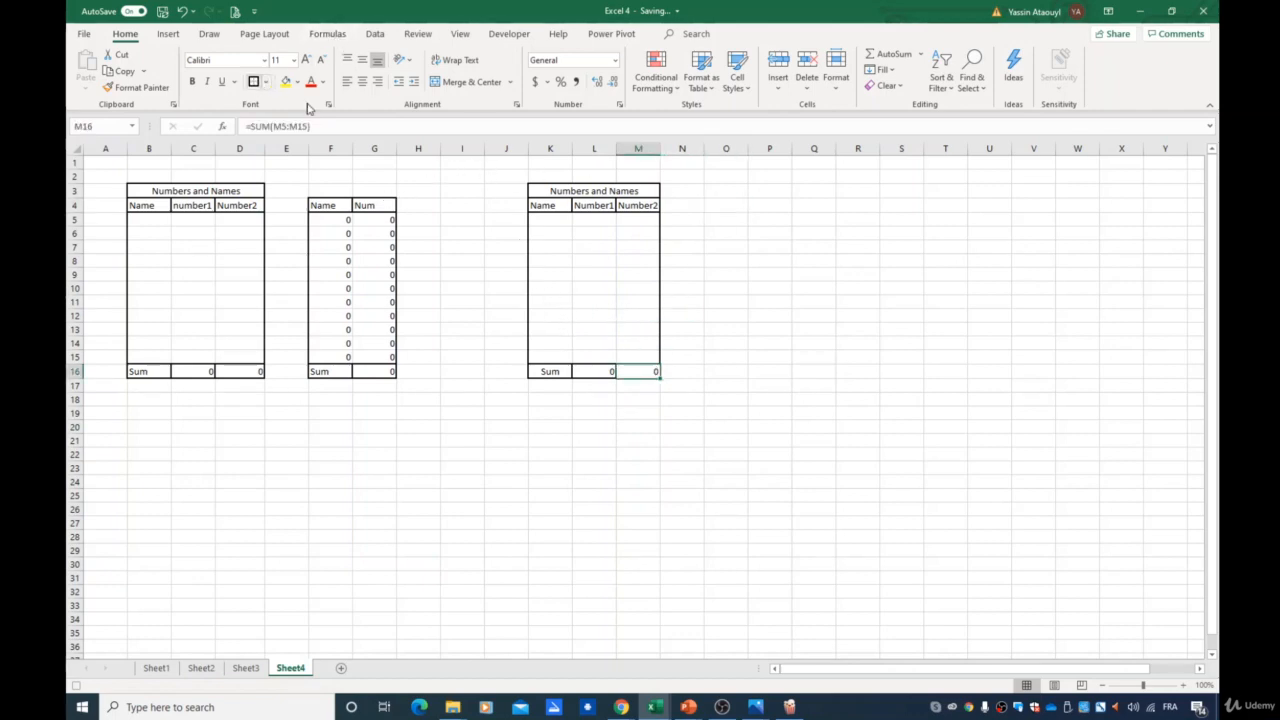
- Enter the bordered headers Name in O4 and Num in P4
click(731, 204)
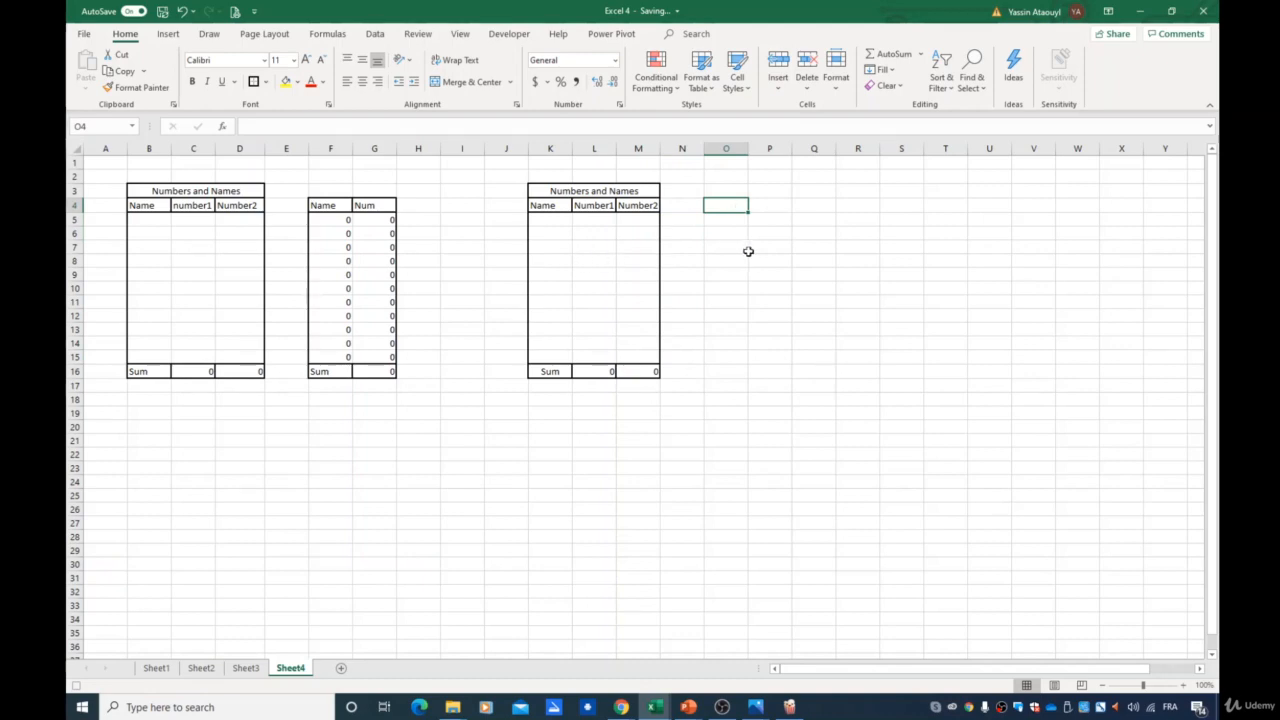
text(Name)
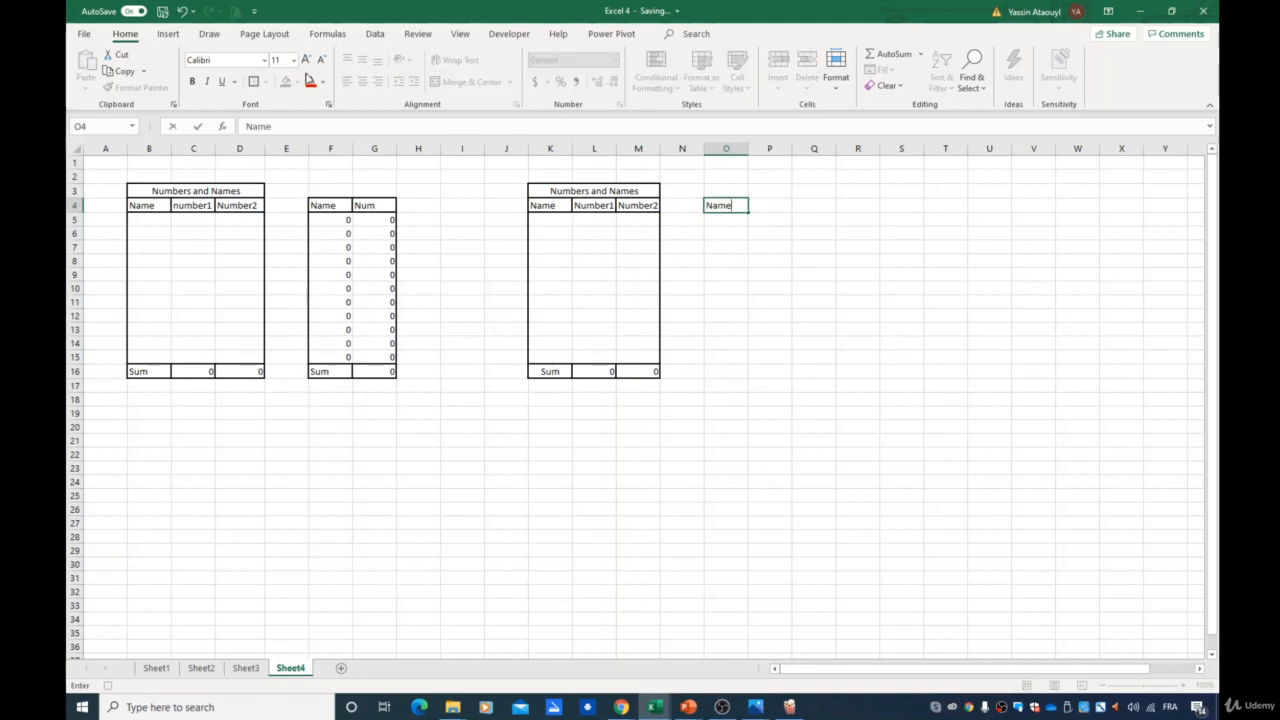
click(307, 76)
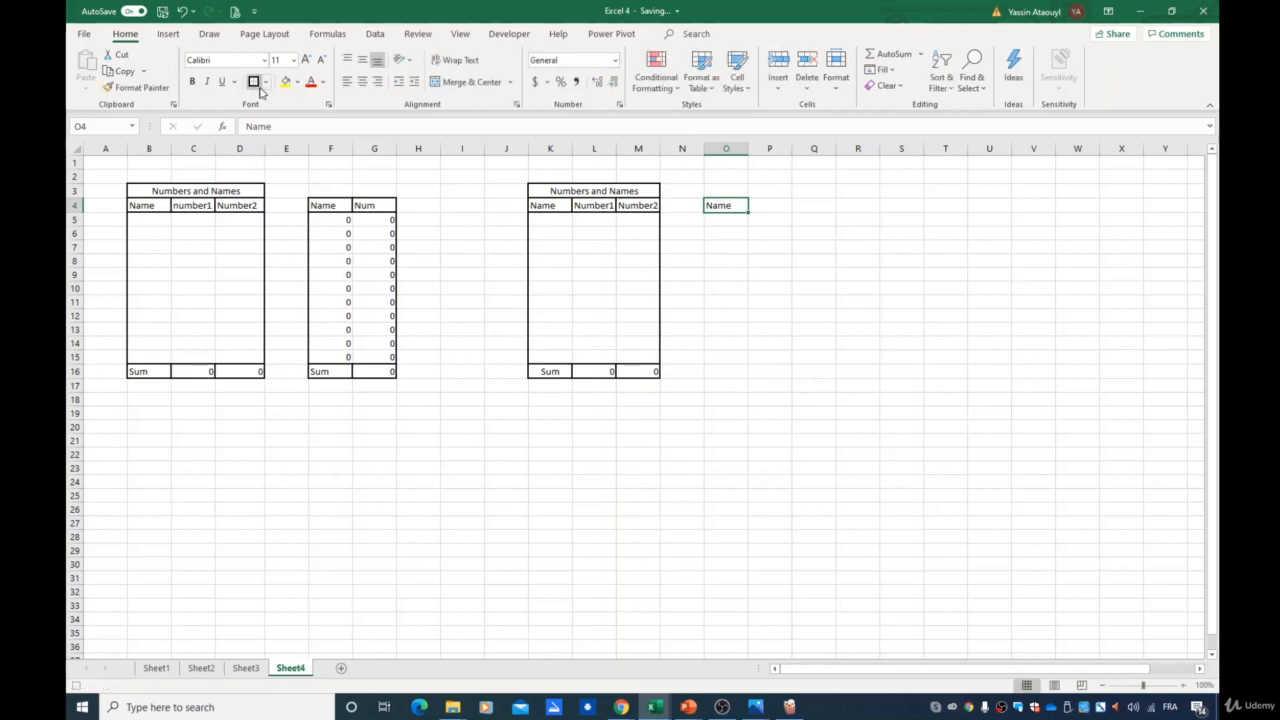
click(765, 208)
text(Num)
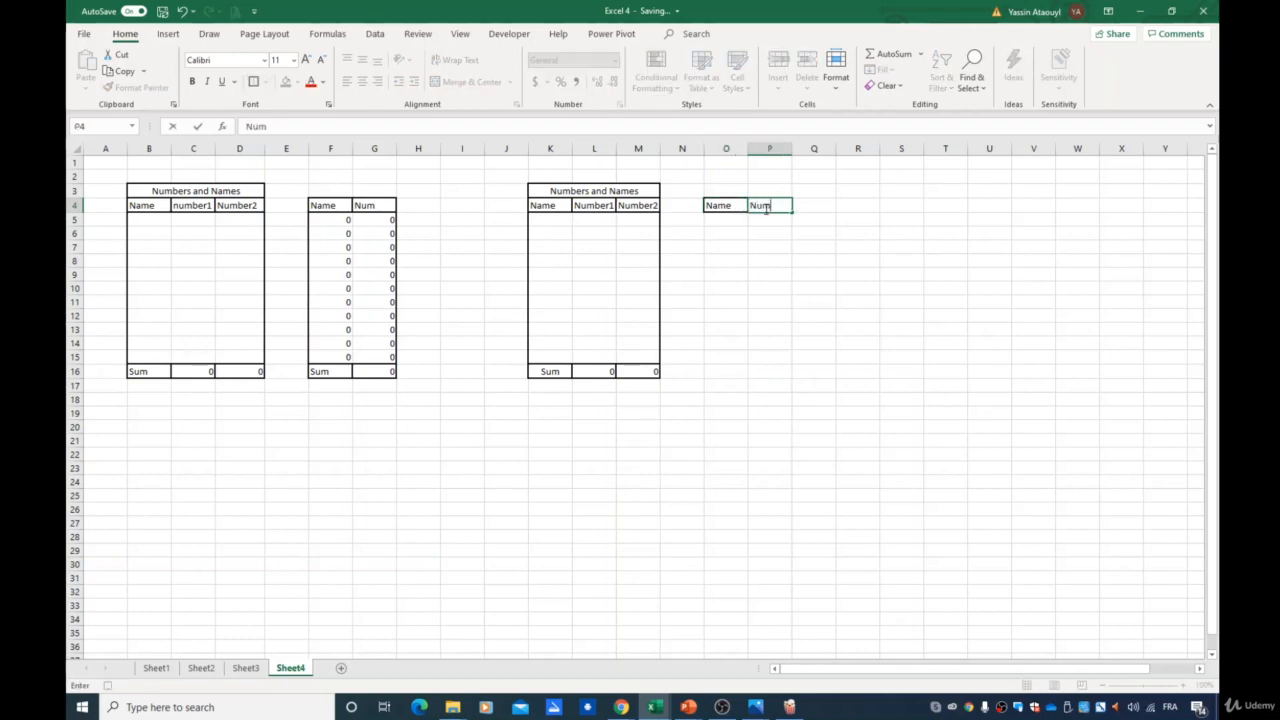
click(490, 92)
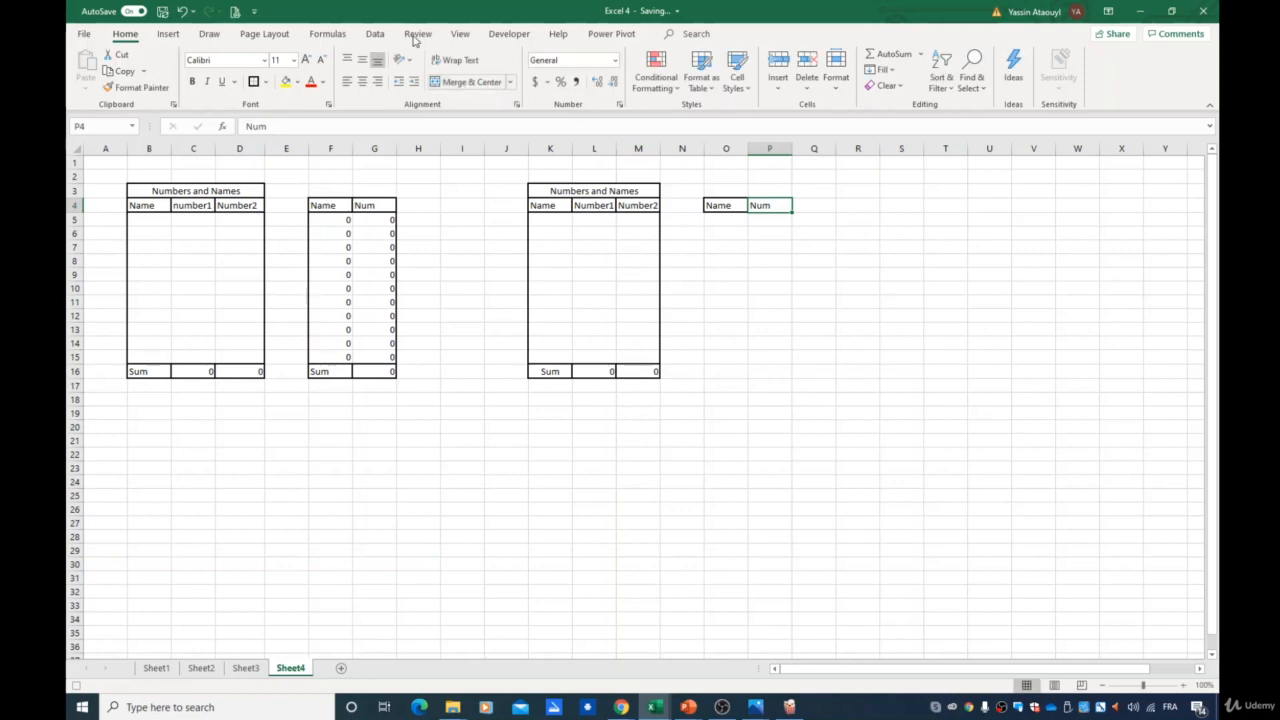
click(254, 83)
- Draw an outside border around O5:P15 and enter the label Sum in O16
mouse_move(726, 219)
mouse_down()
mouse_move(771, 274)
mouse_move(766, 356)
mouse_up()
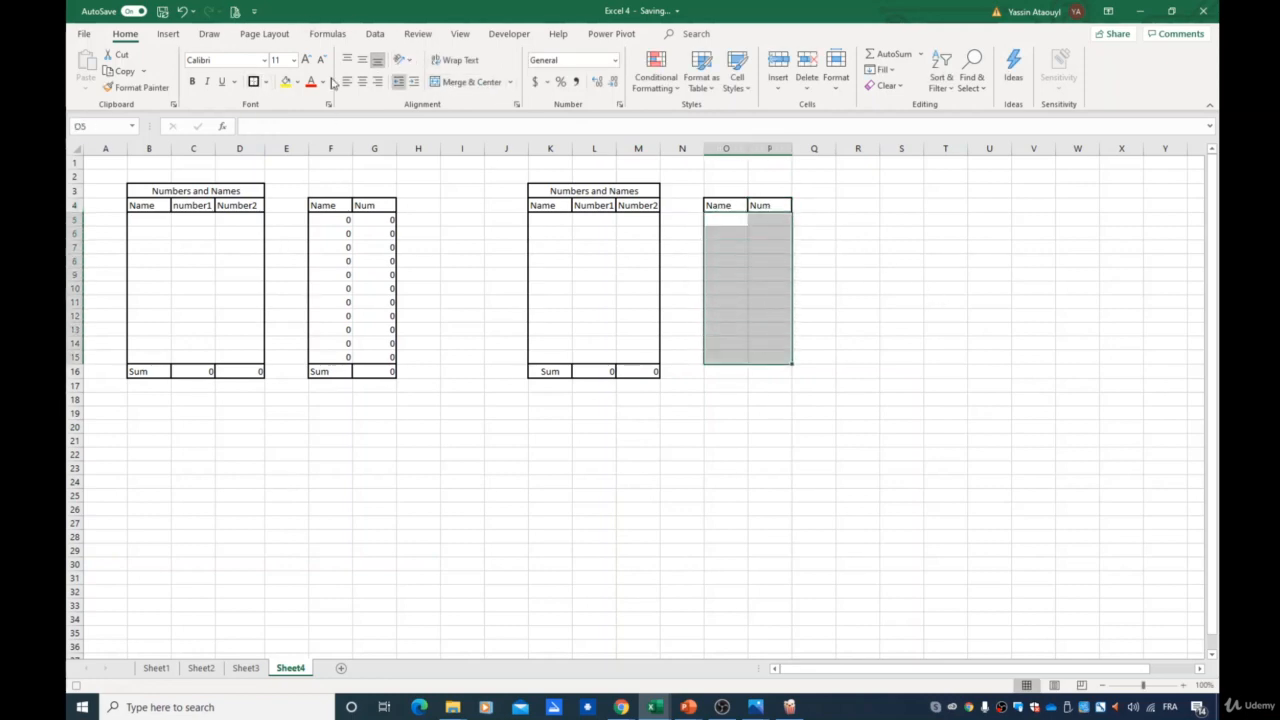
click(730, 374)
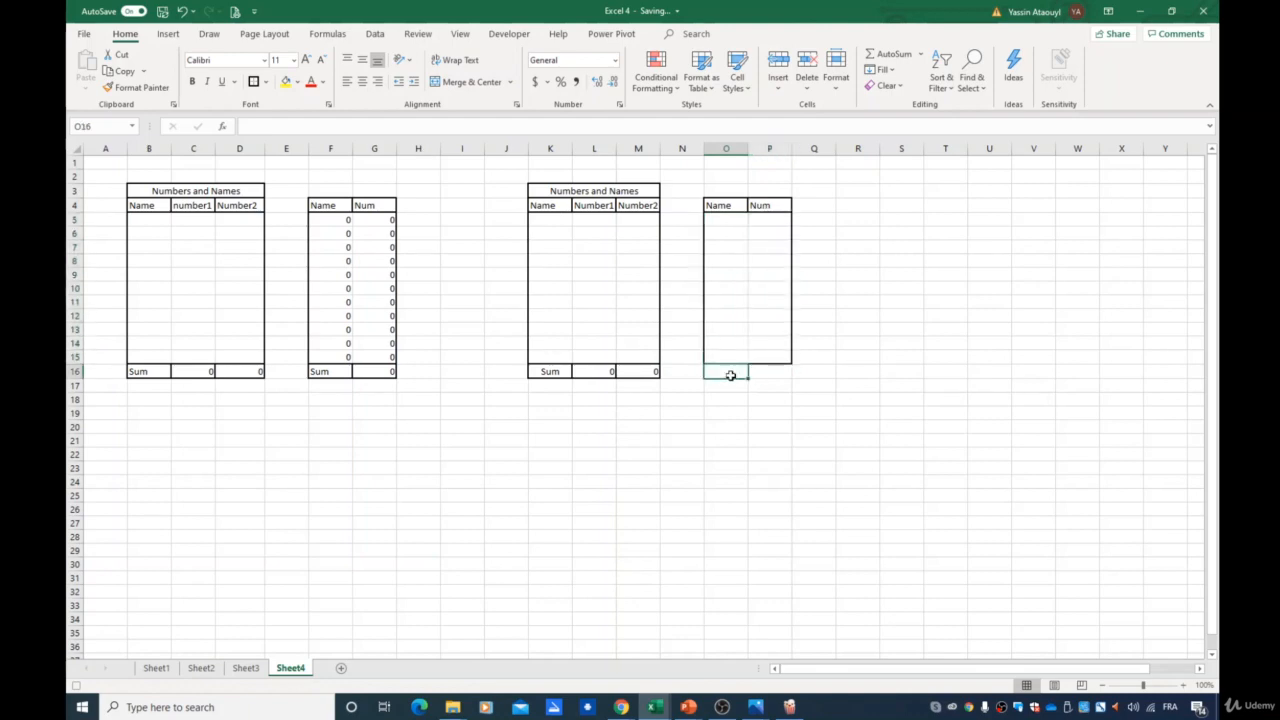
text(Sum)
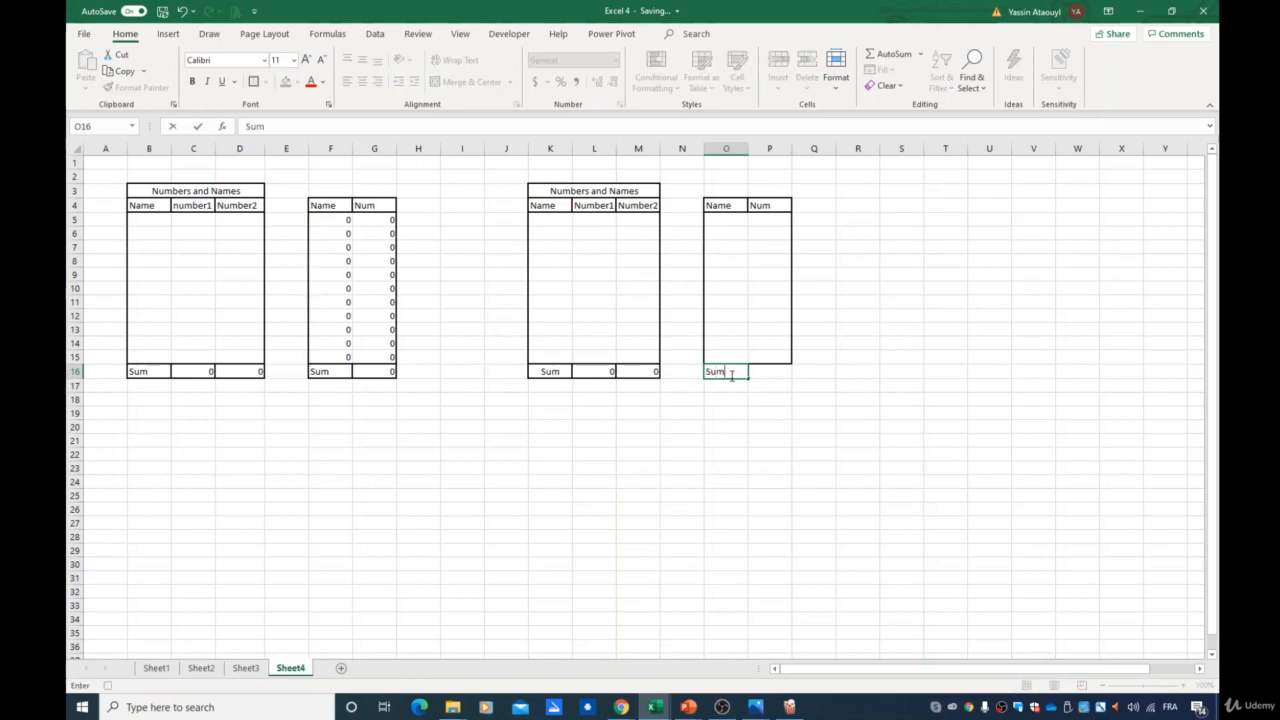
key(ctrl+Return)
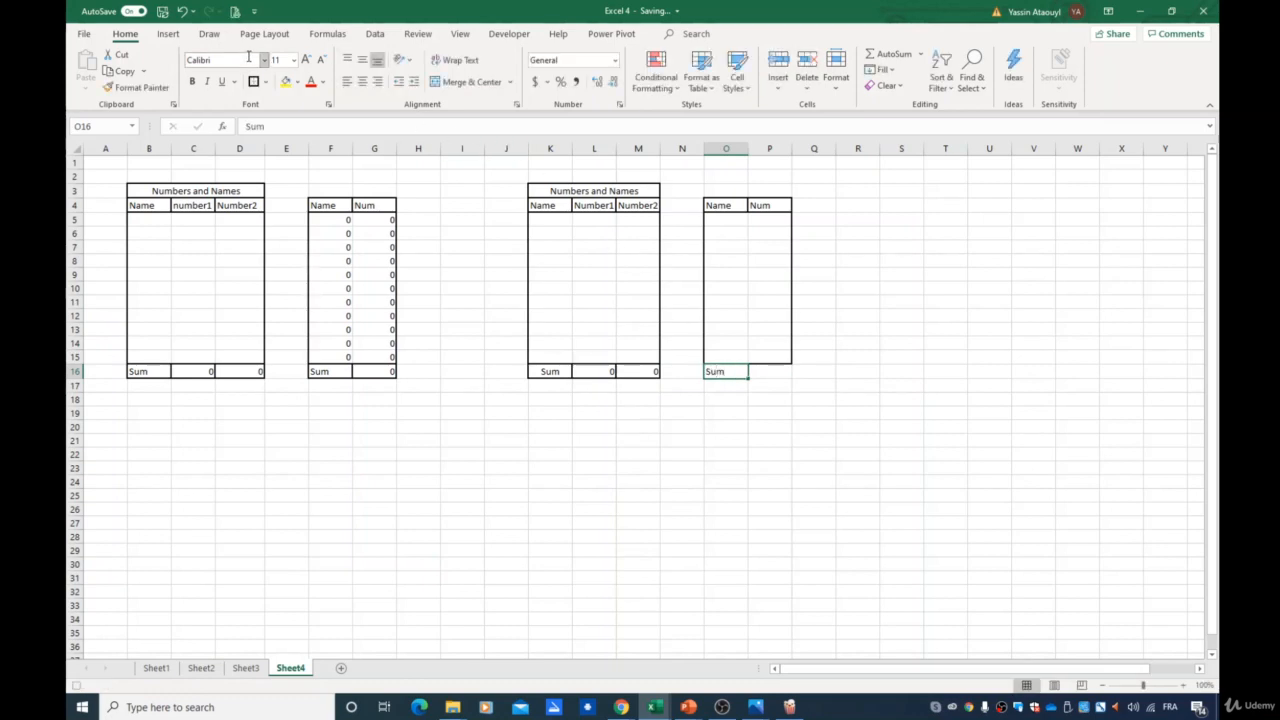
- Enter the formula =SUM(P5:P15) in P16
click(772, 371)
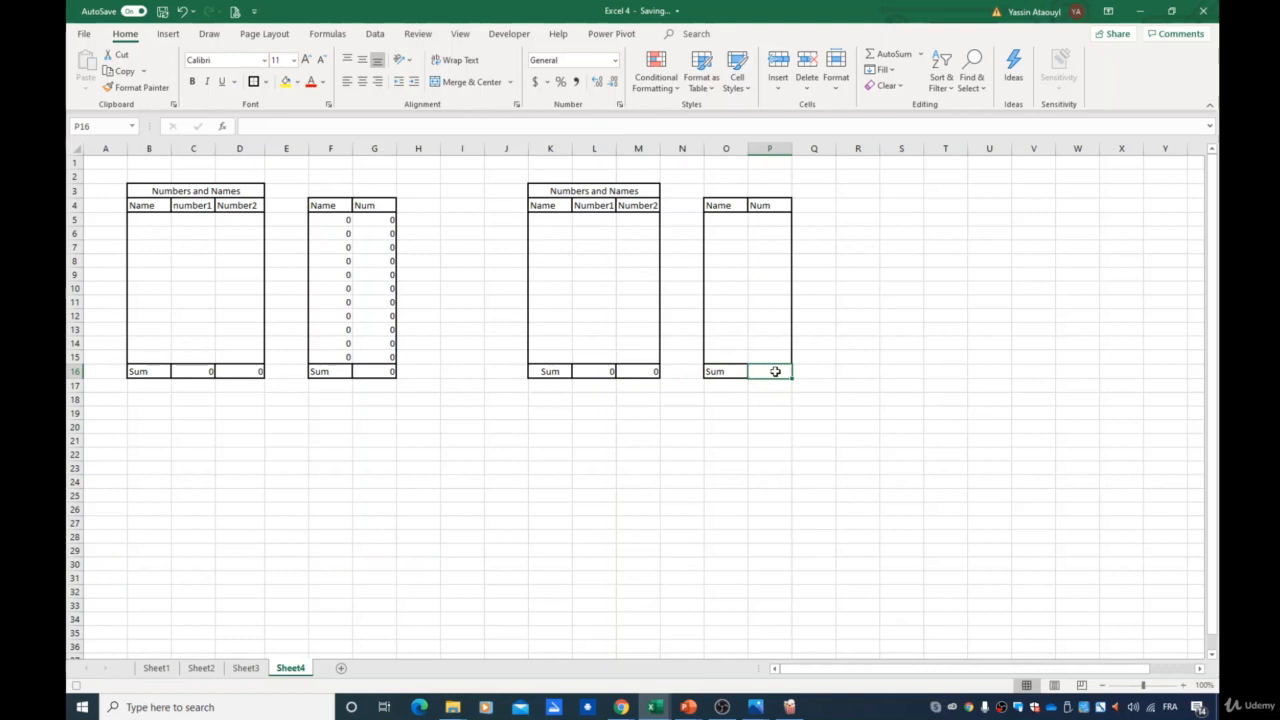
text(=)
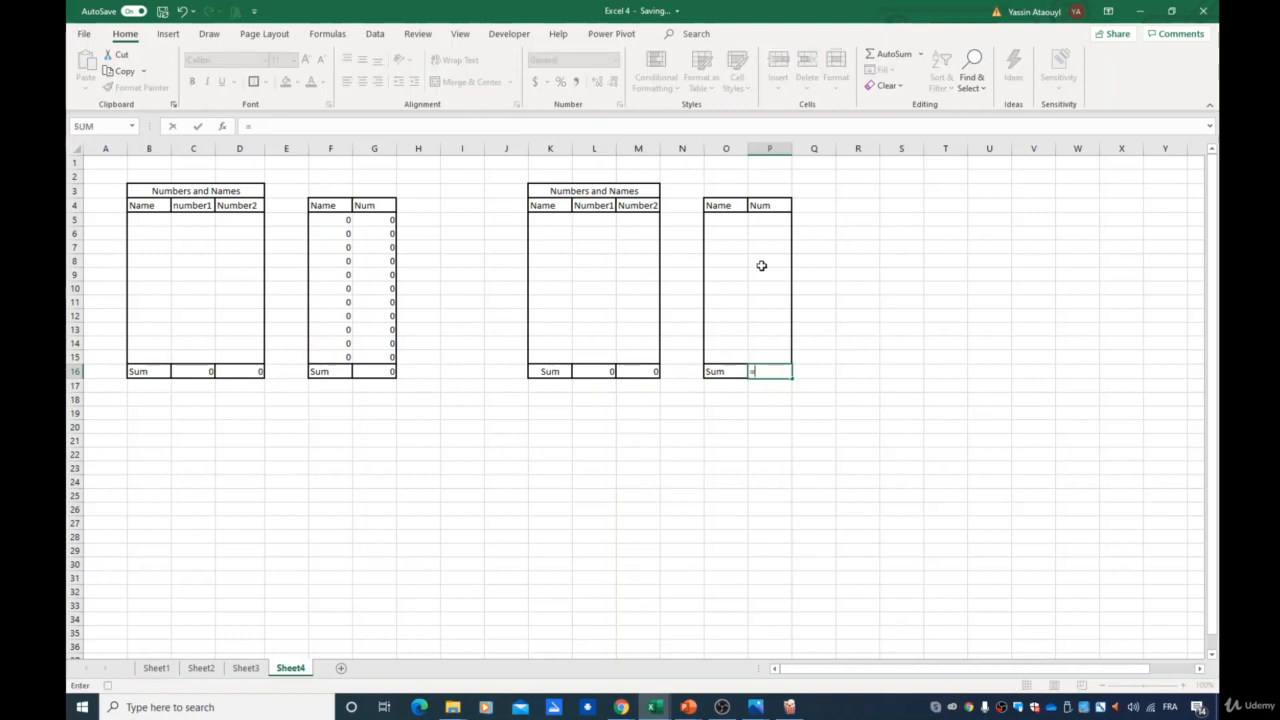
text(sum)
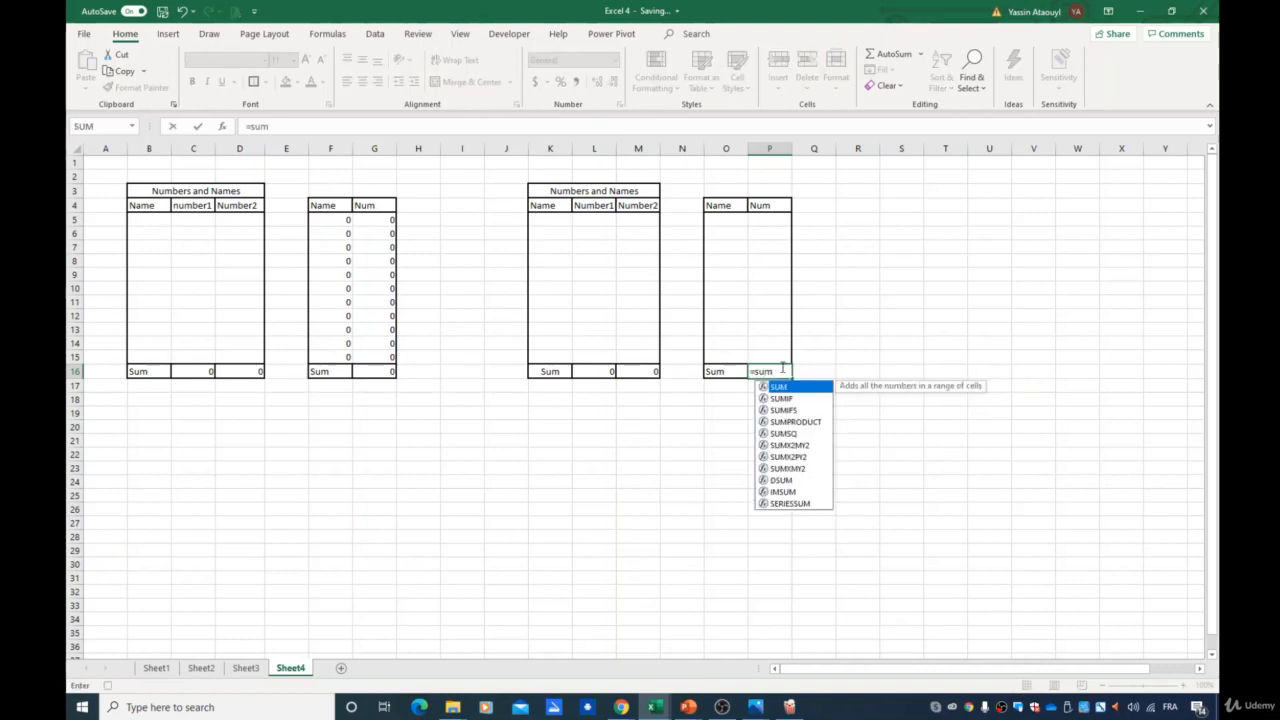
double_click(779, 388)
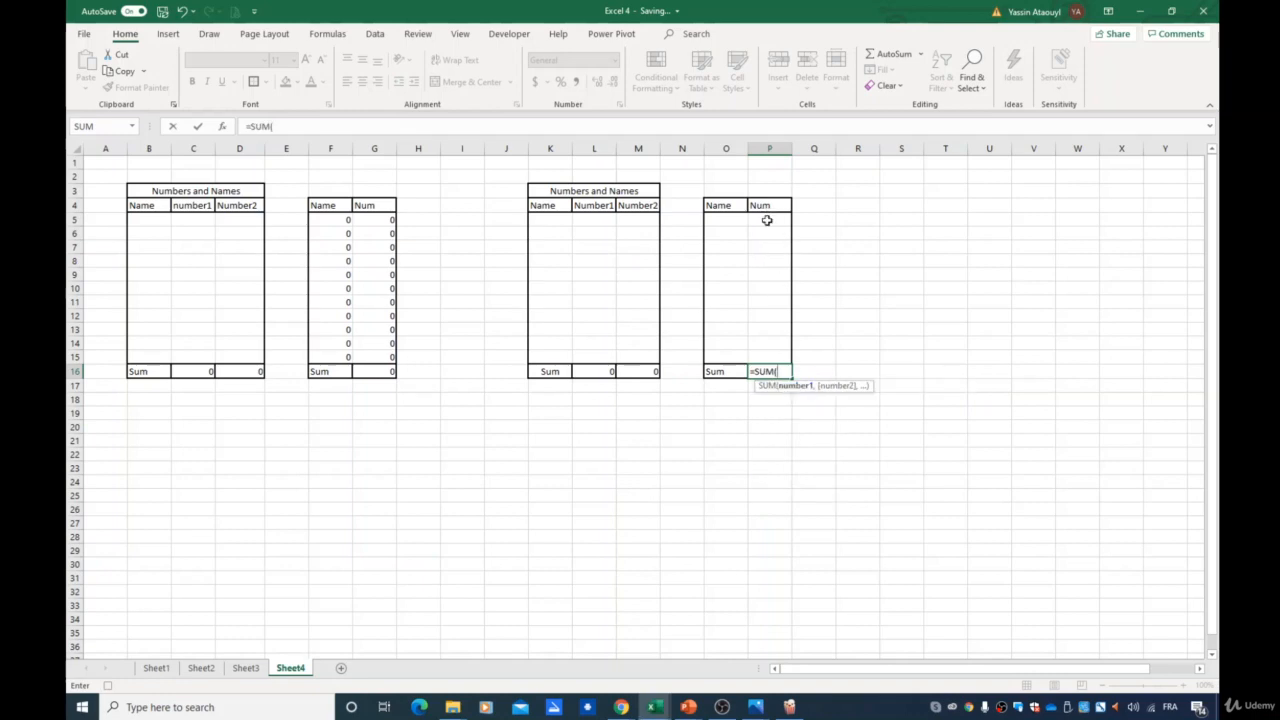
drag(767, 218, 771, 357)
text())
key(Return)
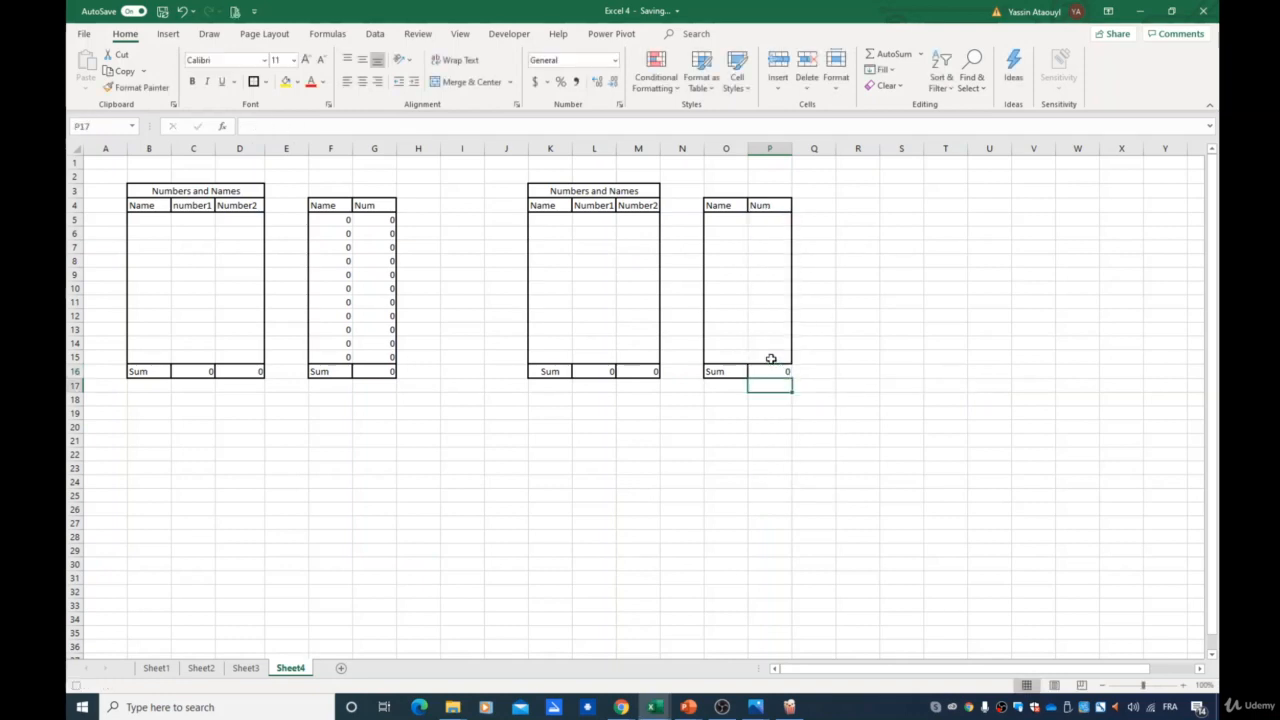
- Stop recording the macro
click(752, 368)
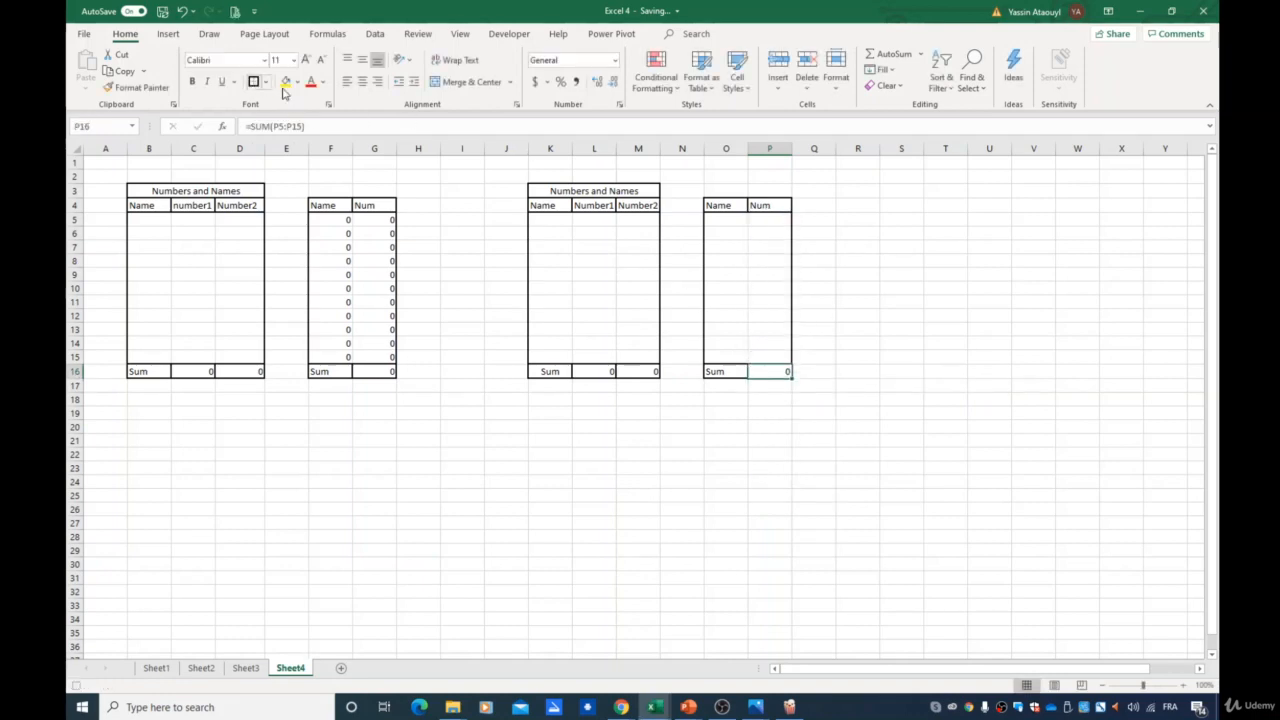
click(510, 33)
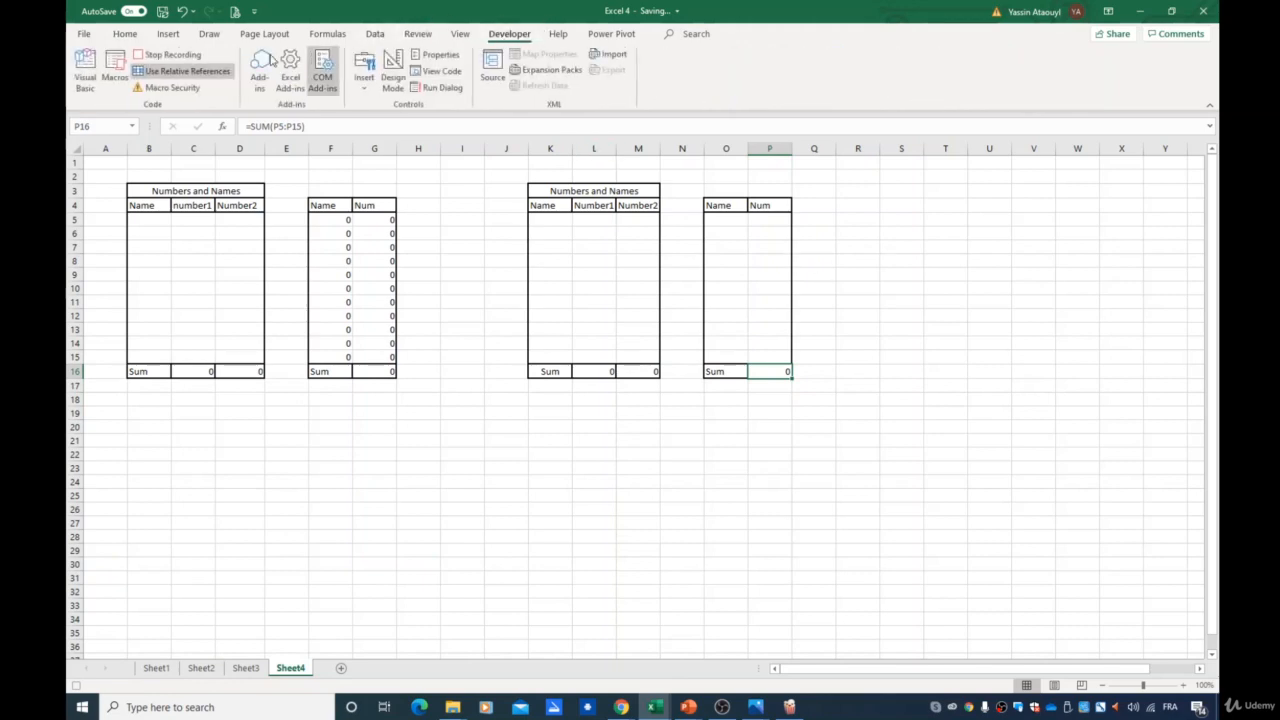
click(166, 56)
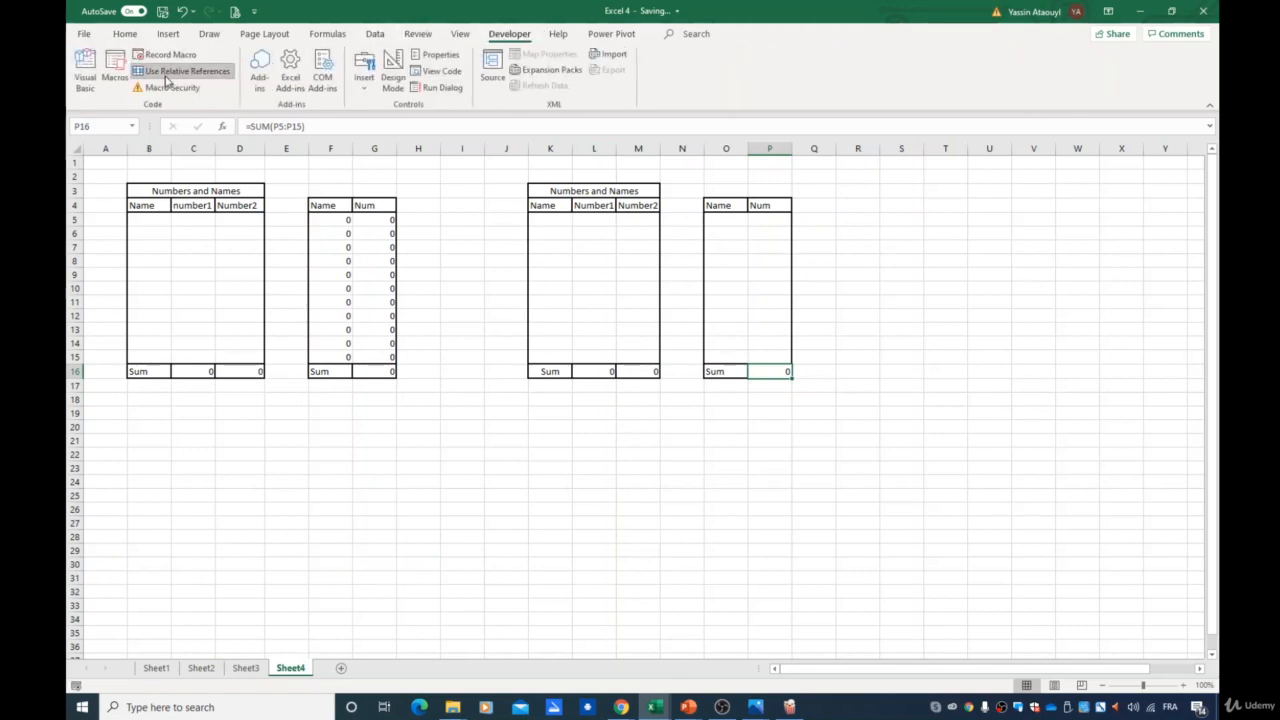
- Remove the test tables by unmerging and clearing the range J2:R27
click(915, 304)
click(900, 179)
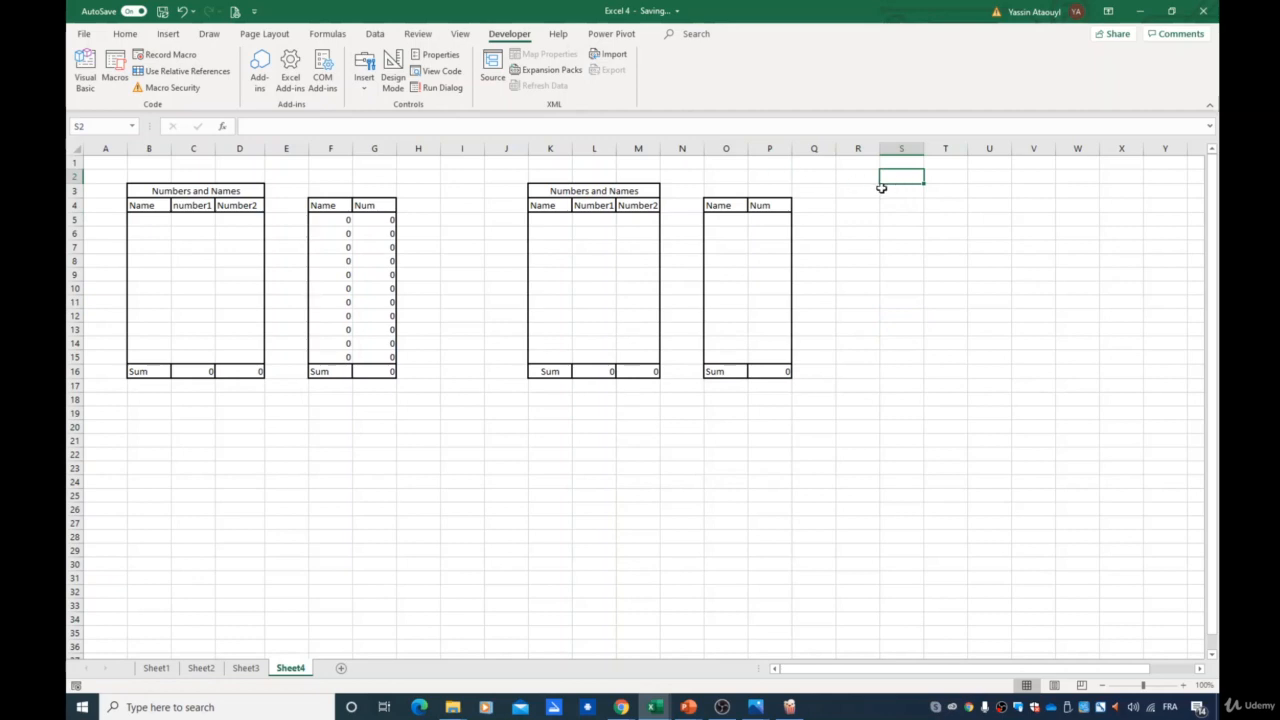
click(906, 192)
drag(500, 176, 876, 524)
click(125, 34)
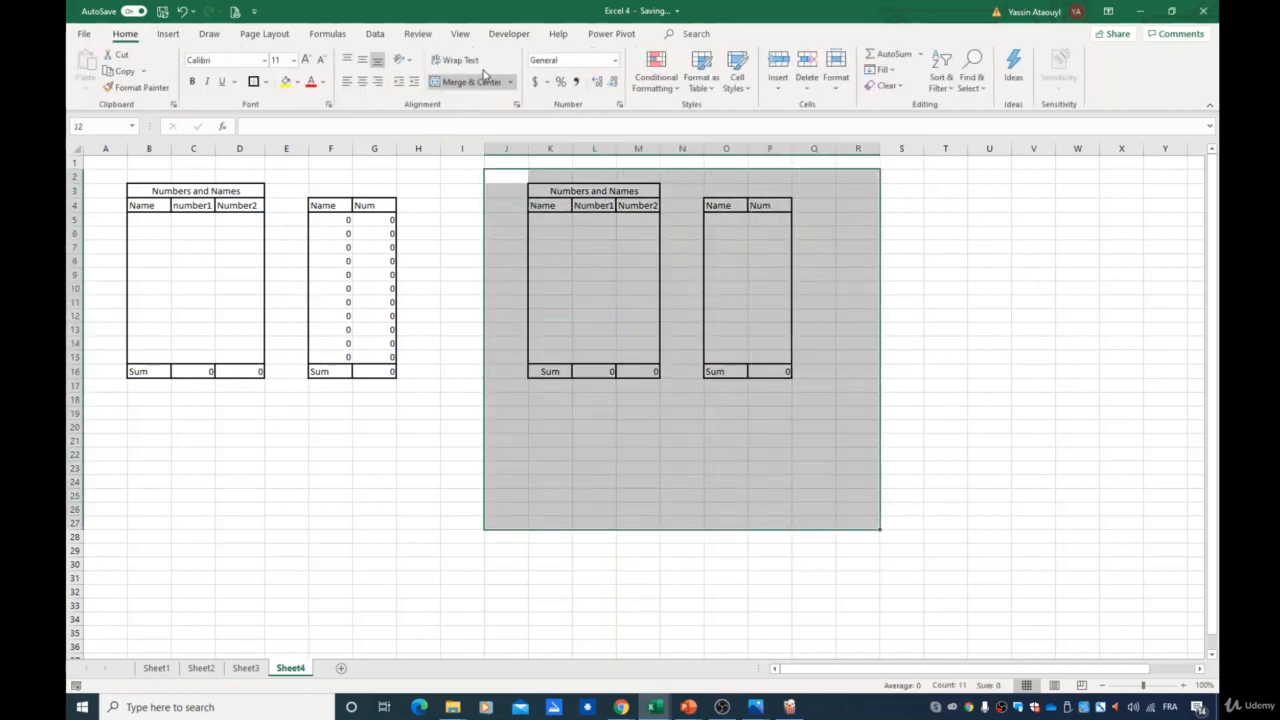
click(447, 84)
click(633, 394)
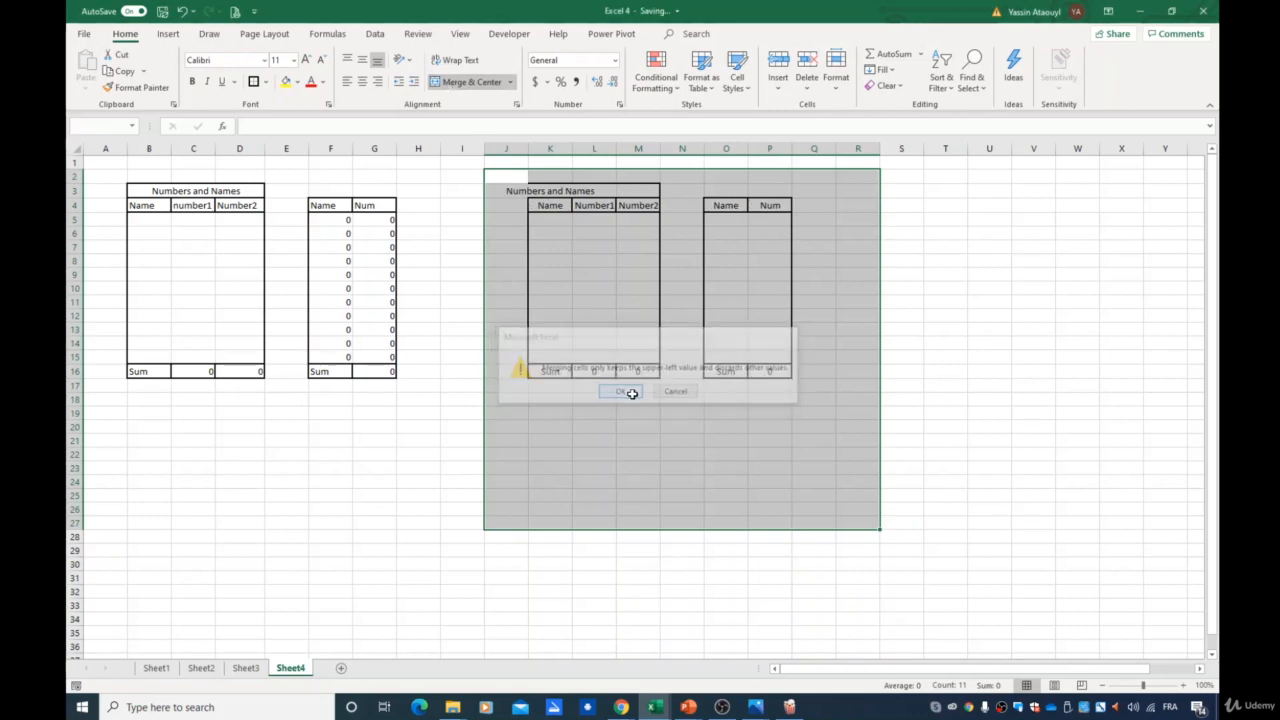
click(466, 82)
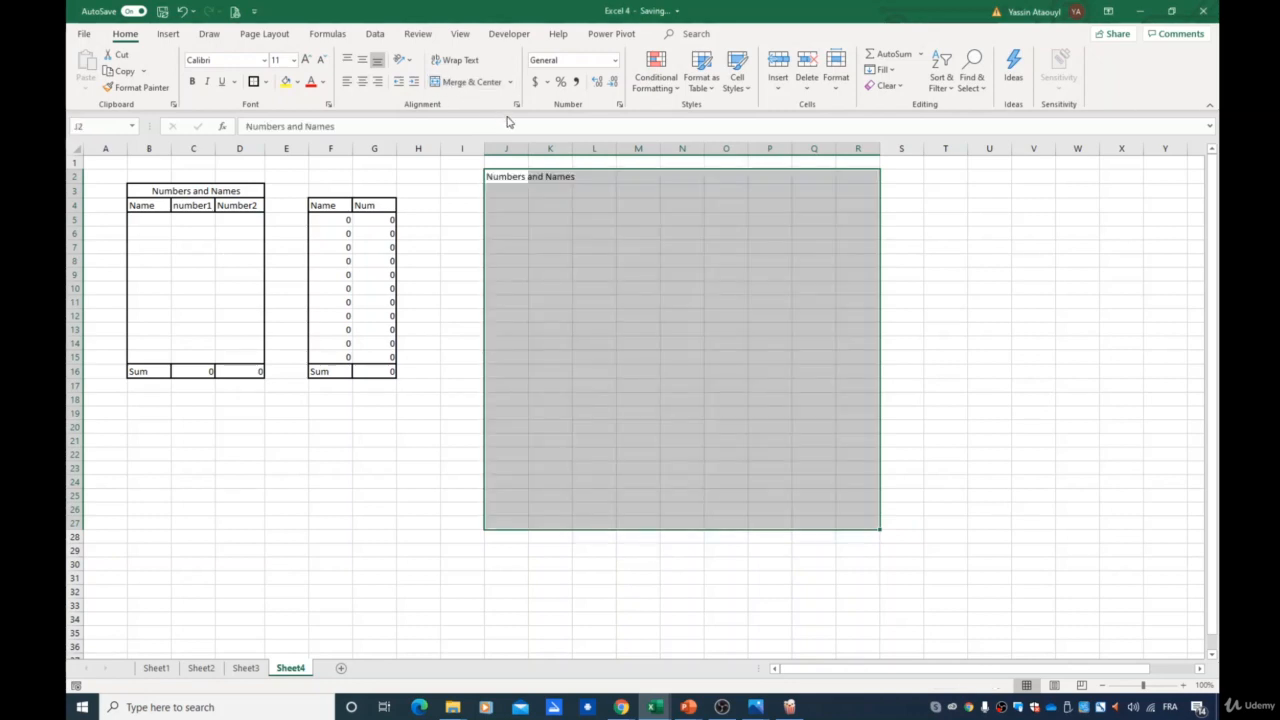
key(Delete)
- From cell M3, turn on relative references and run the Project2Full macro
click(552, 259)
click(549, 215)
click(546, 190)
click(543, 177)
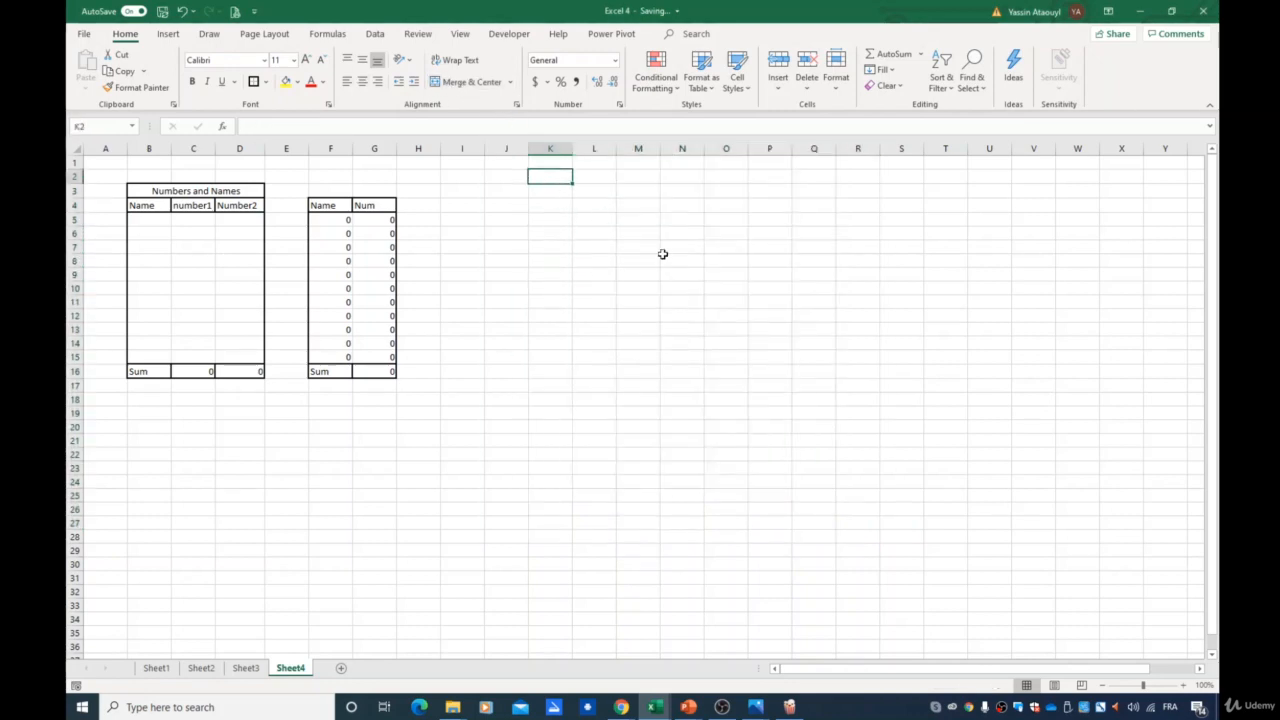
click(624, 192)
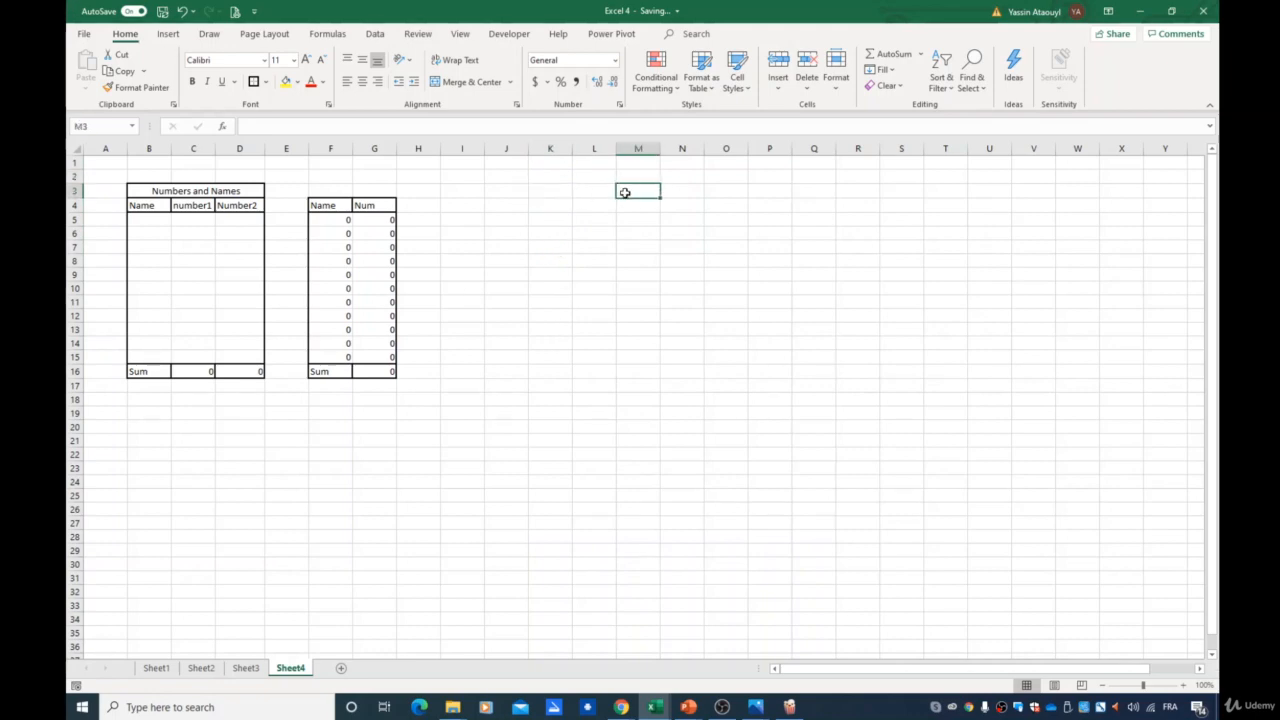
click(507, 36)
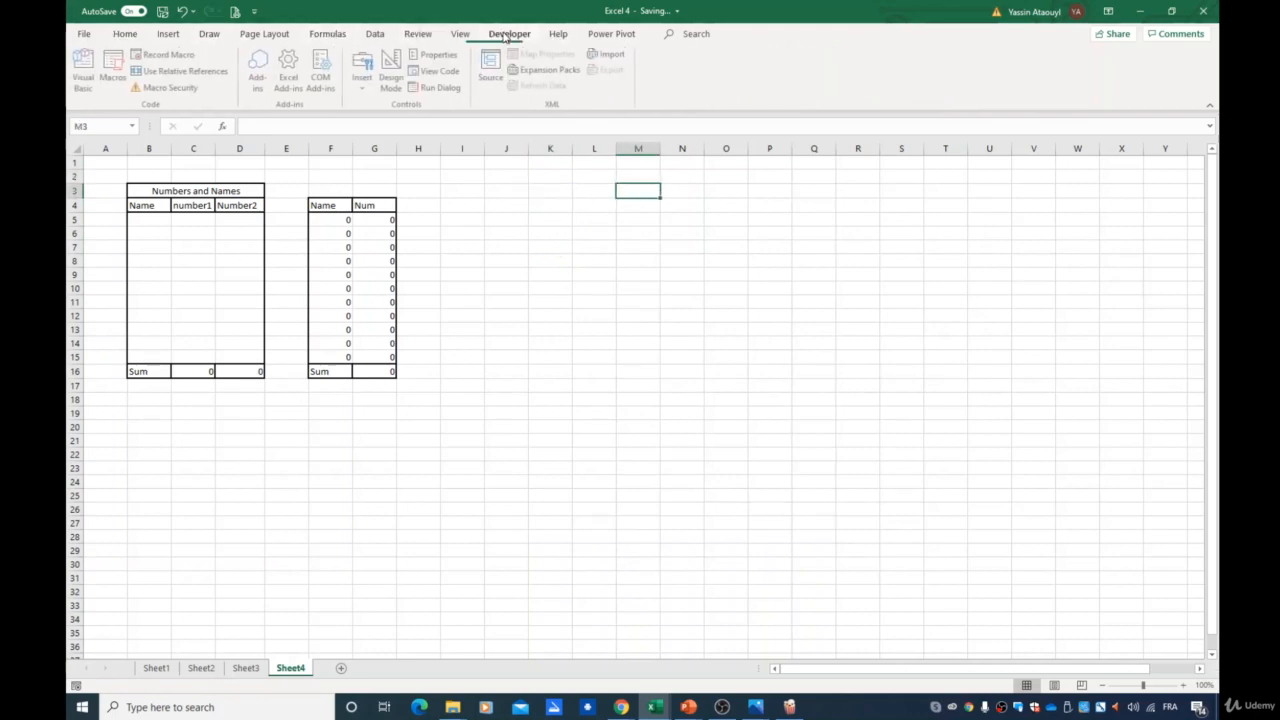
click(168, 72)
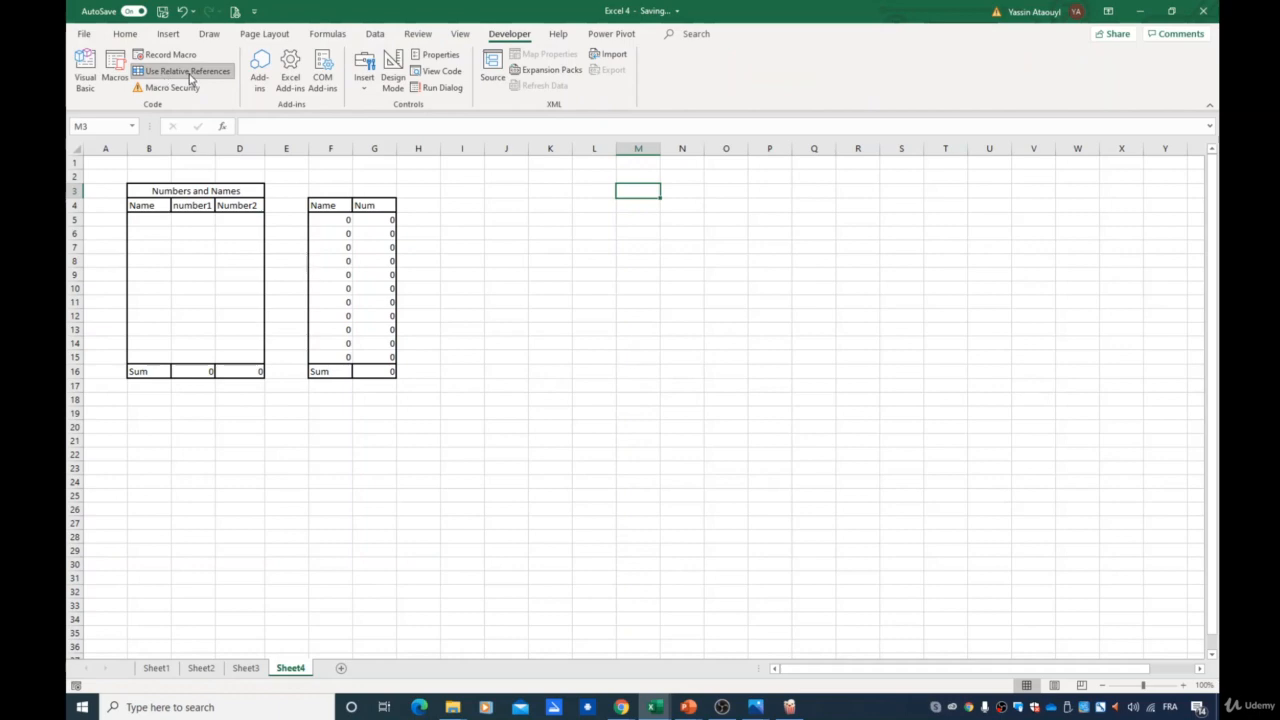
click(114, 70)
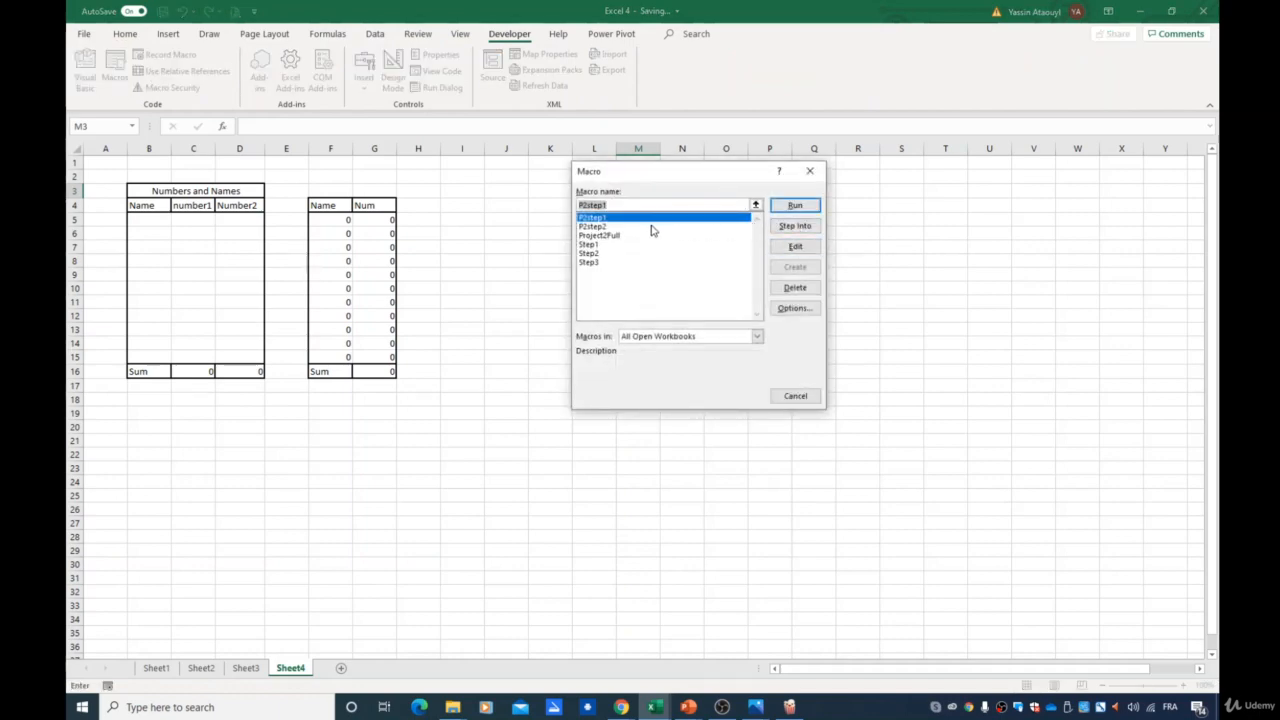
click(607, 236)
click(795, 205)
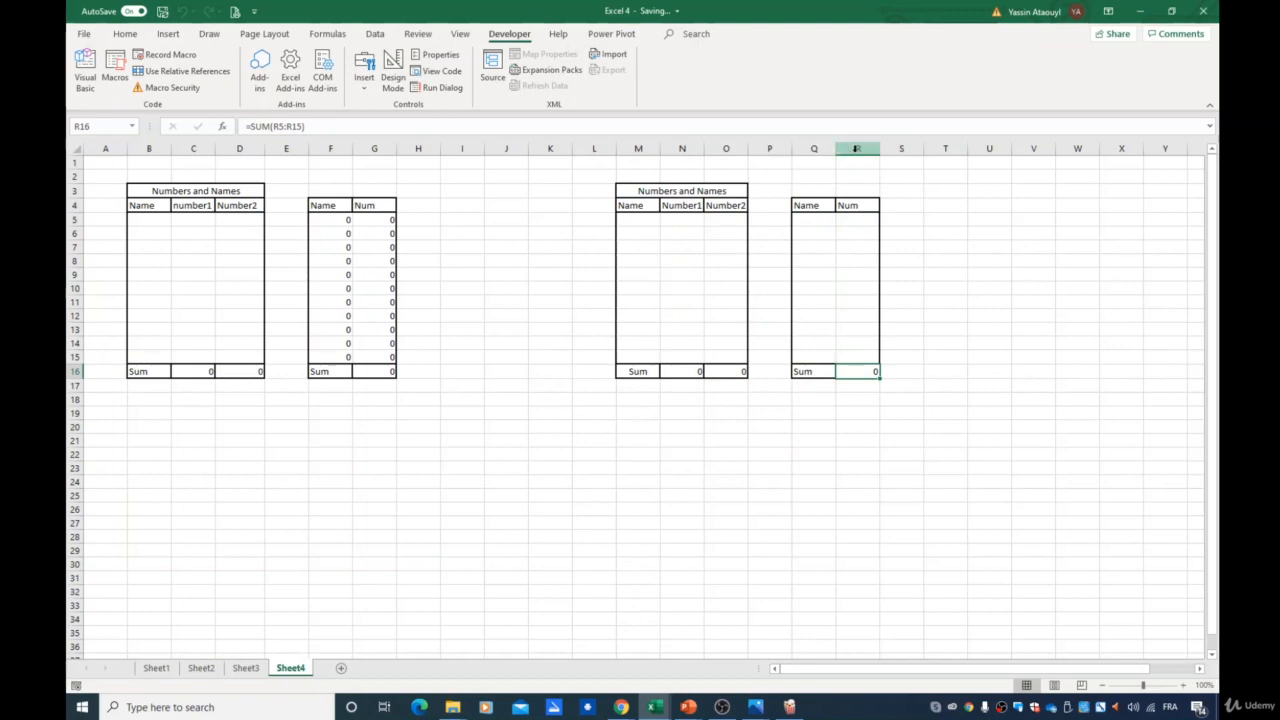
- Copy the data B5:D15 from Sheet1 and paste it into M5 on Sheet4
click(150, 668)
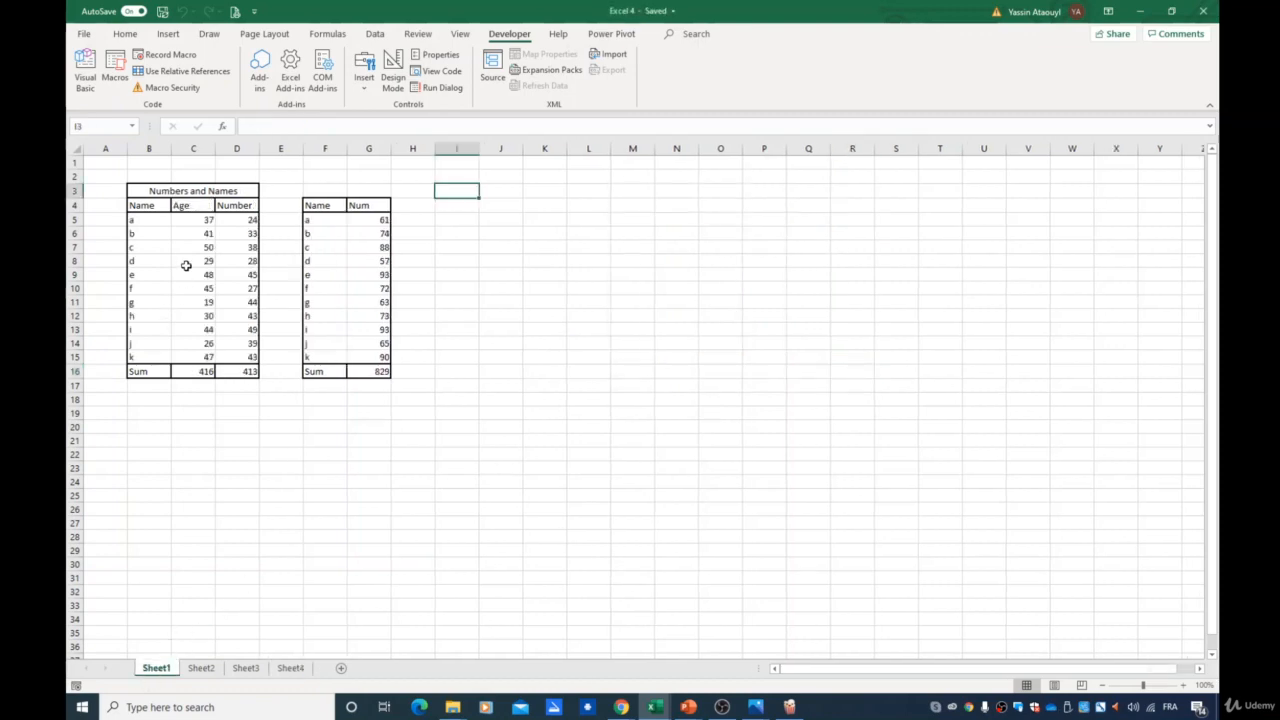
drag(140, 220, 240, 362)
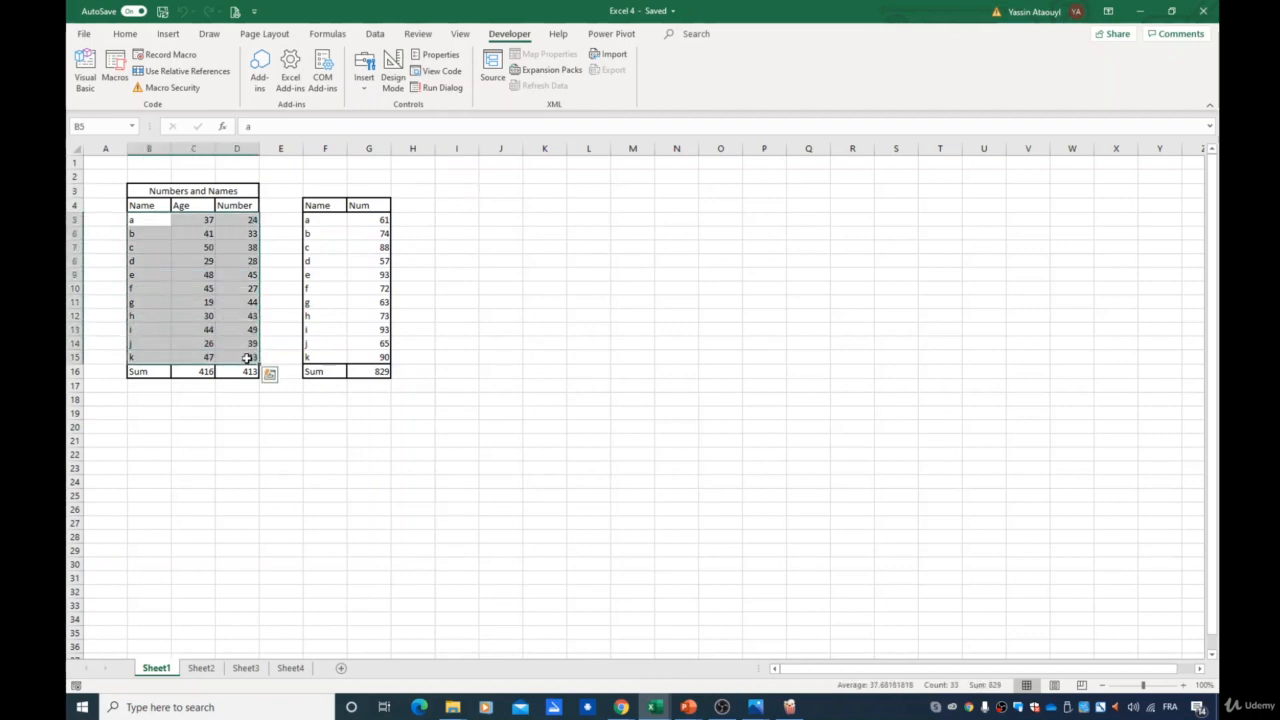
key(ctrl+c)
click(290, 669)
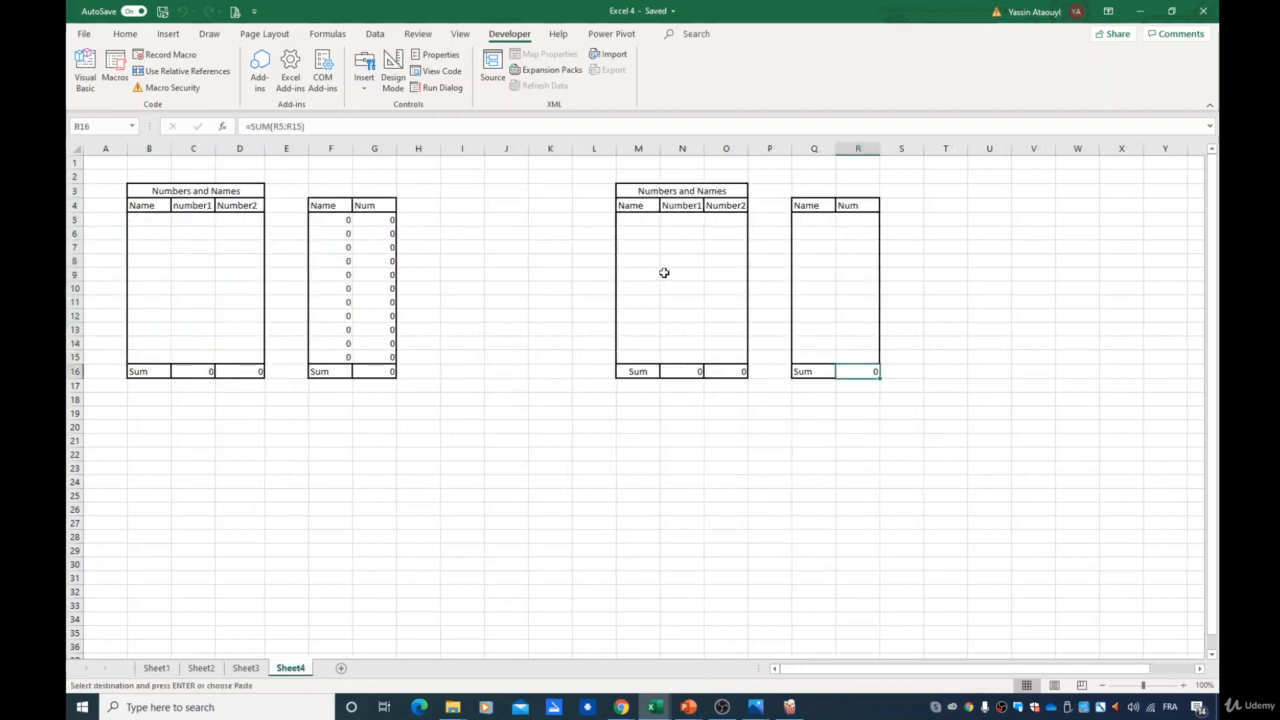
click(632, 223)
key(ctrl+v)
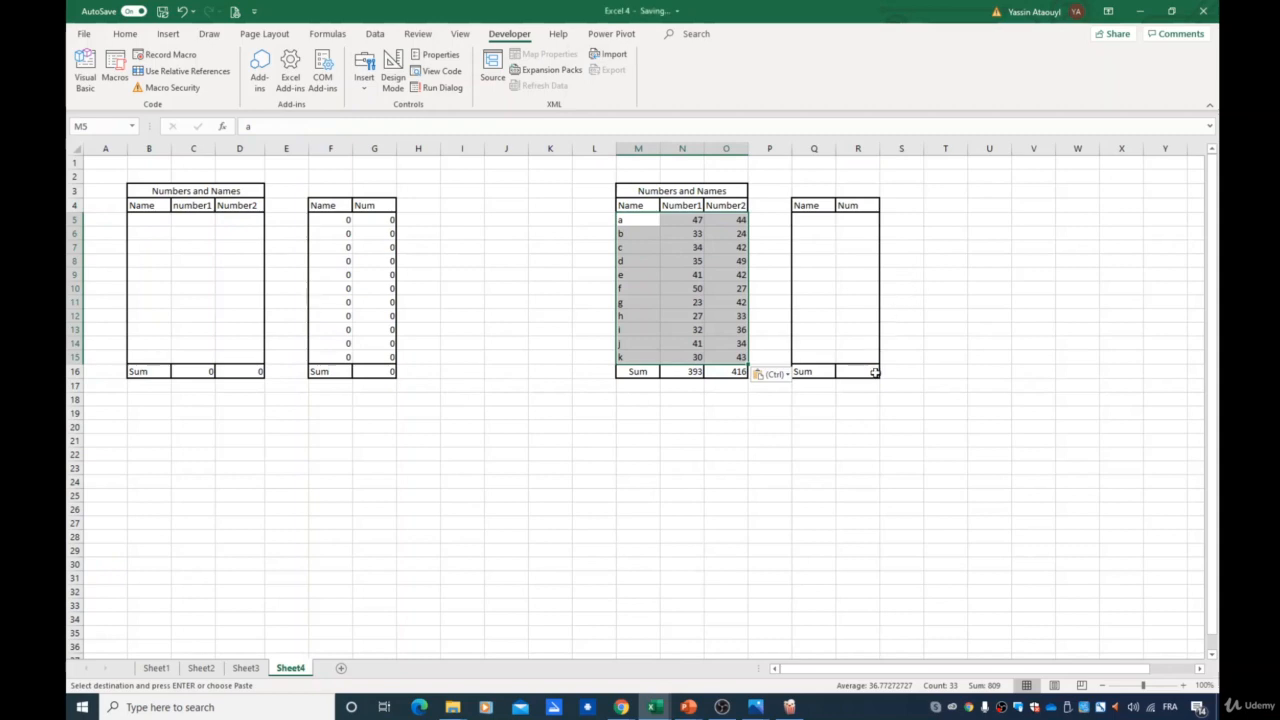
- Enter the formula =M5 in Q5 and fill it down to Q15
click(837, 356)
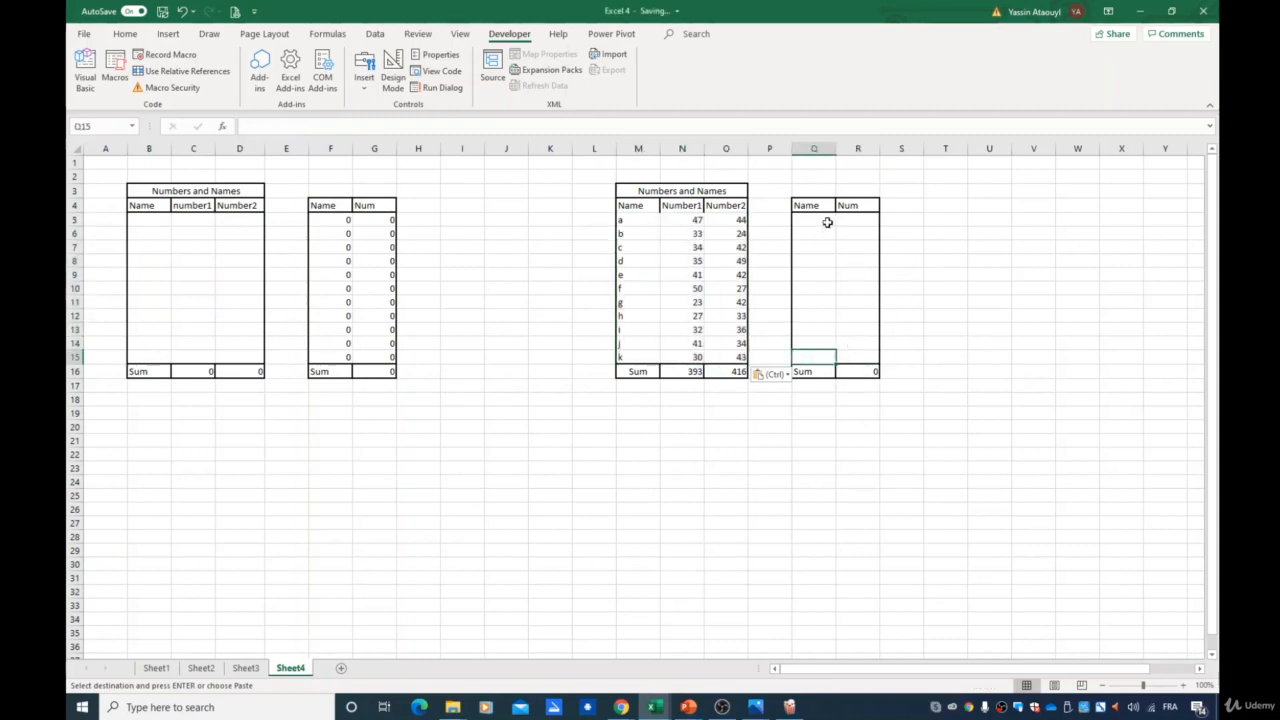
click(824, 222)
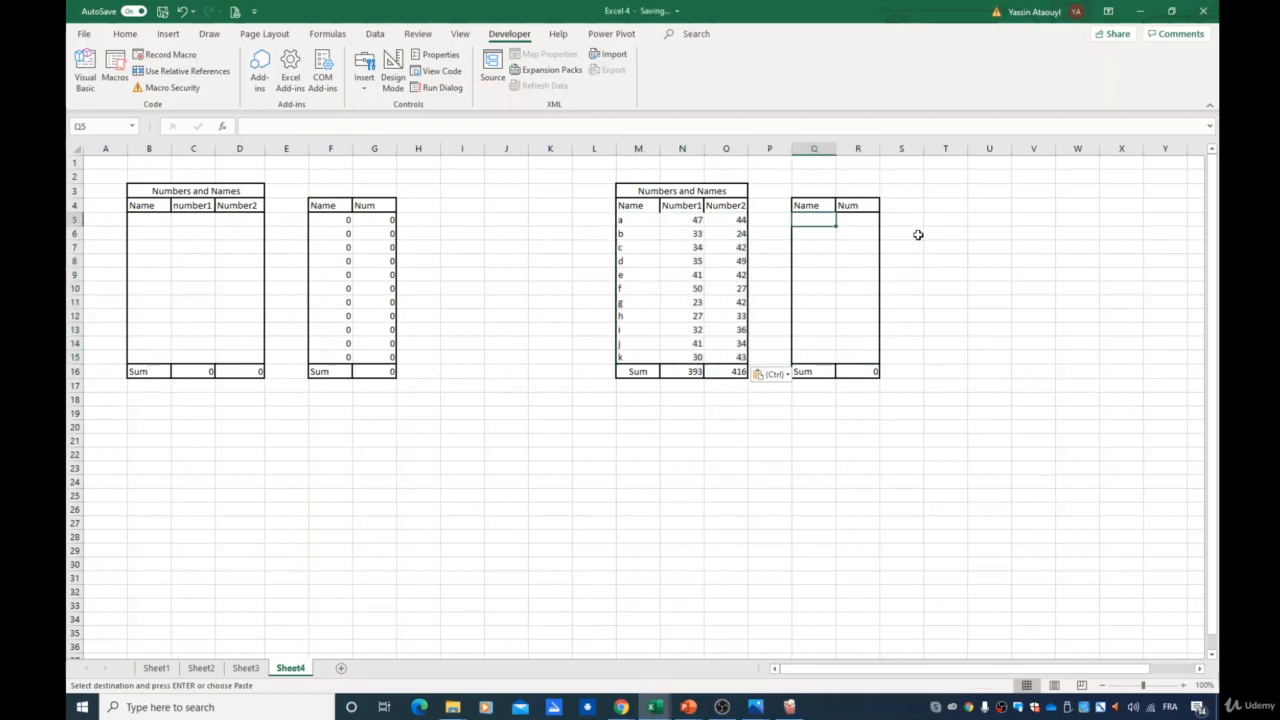
text(=)
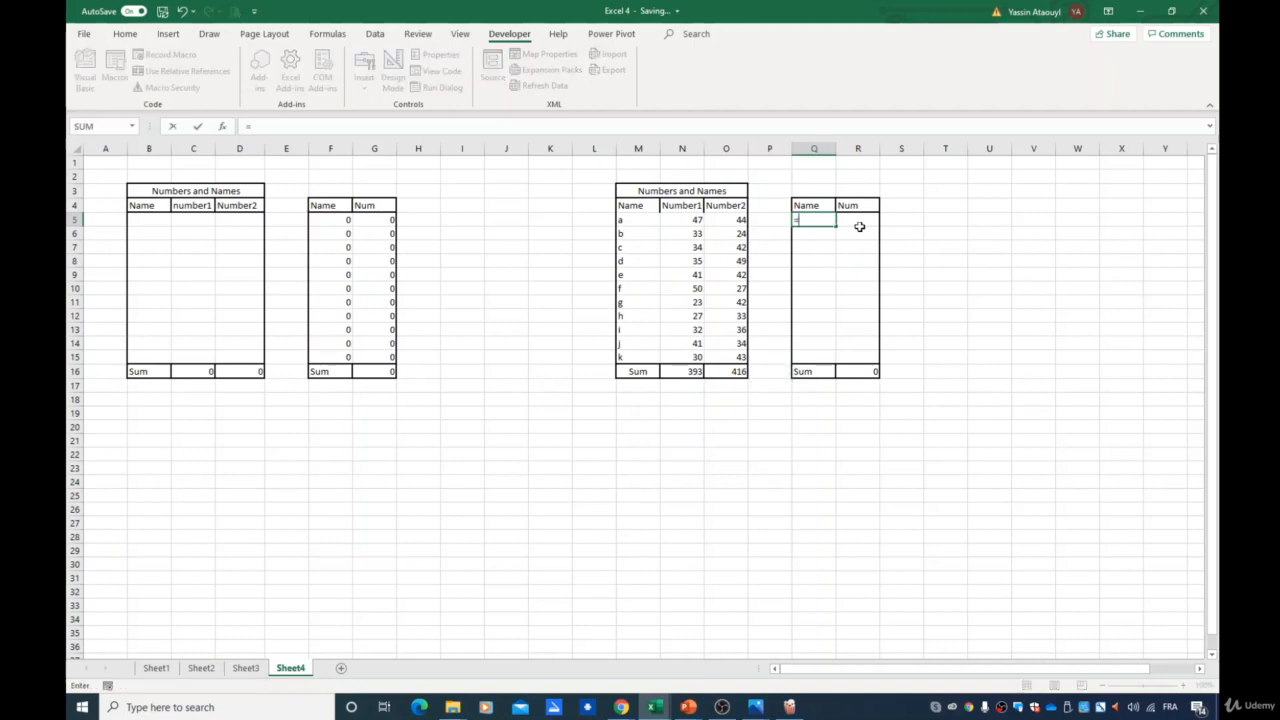
click(630, 221)
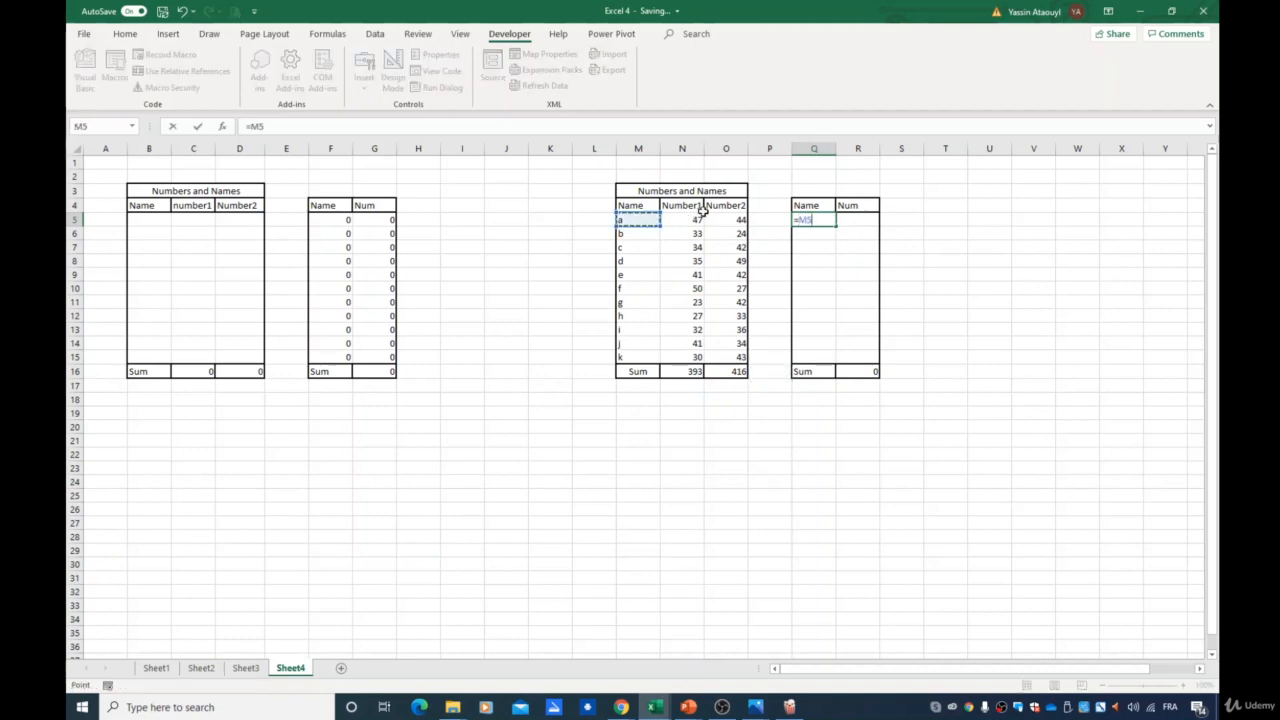
key(Return)
click(809, 222)
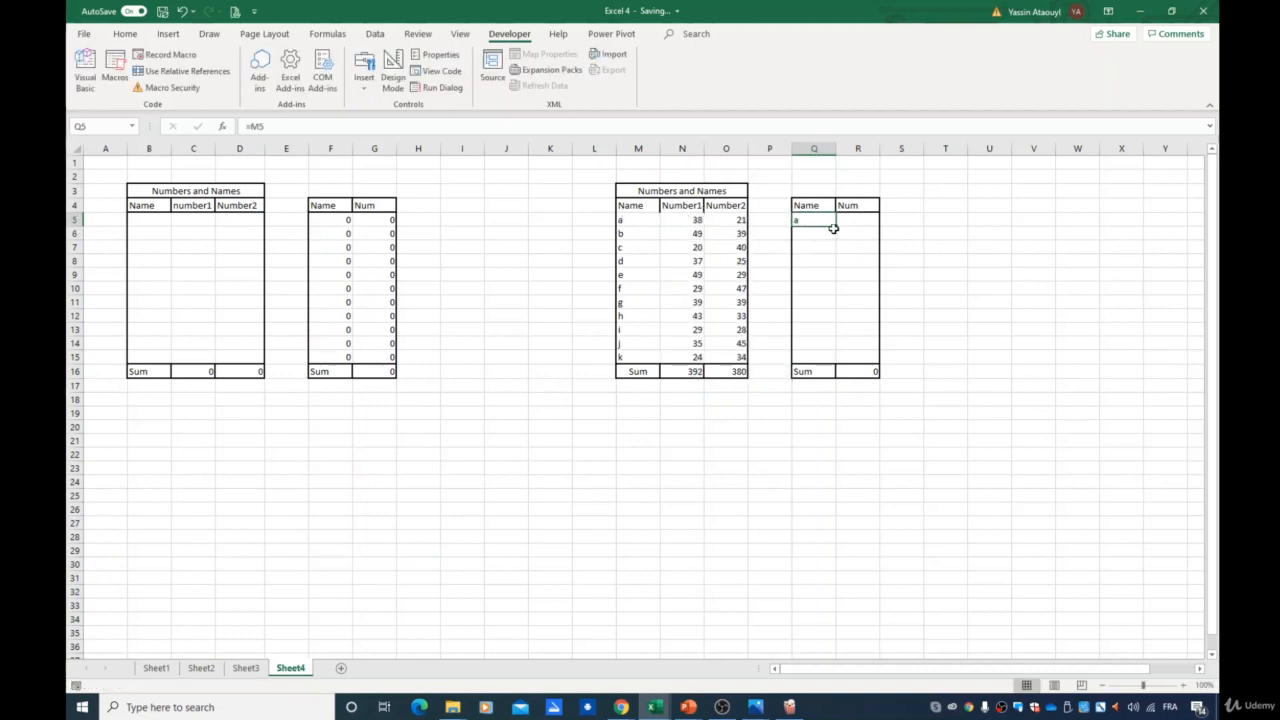
drag(836, 227, 836, 360)
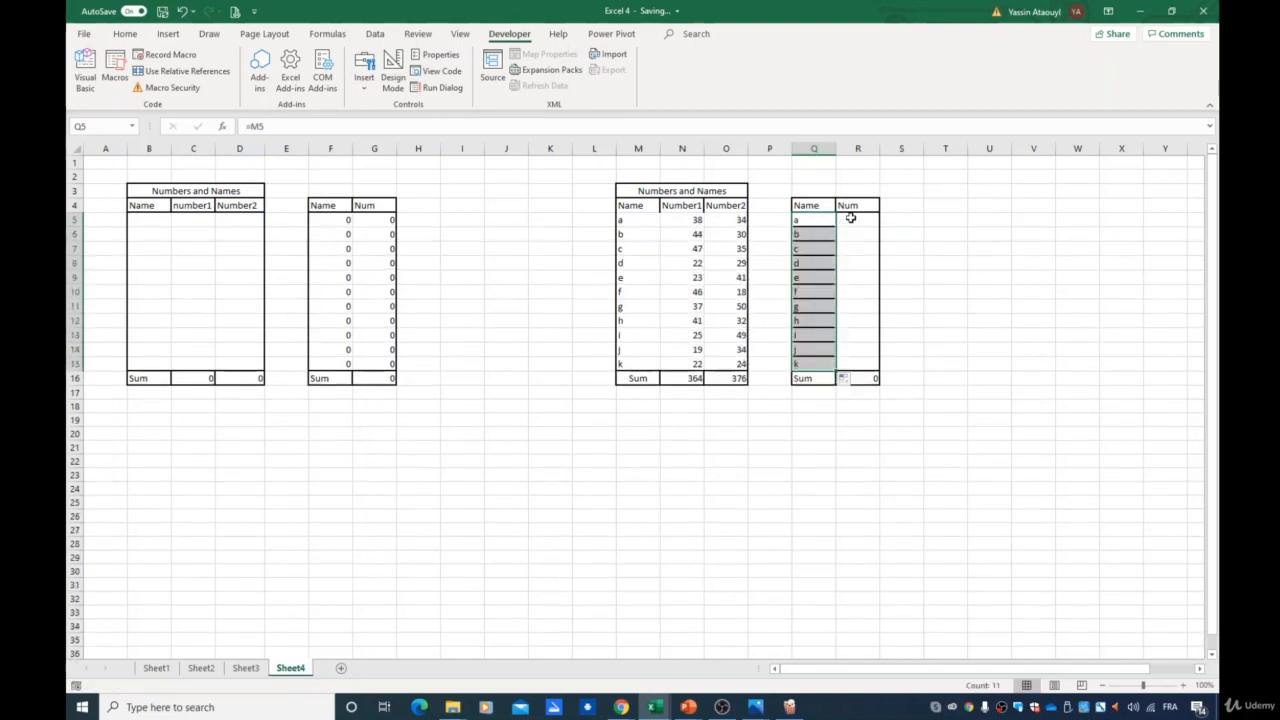
- Enter the formula =N5+O5 in R5 and fill it down to R15
click(852, 220)
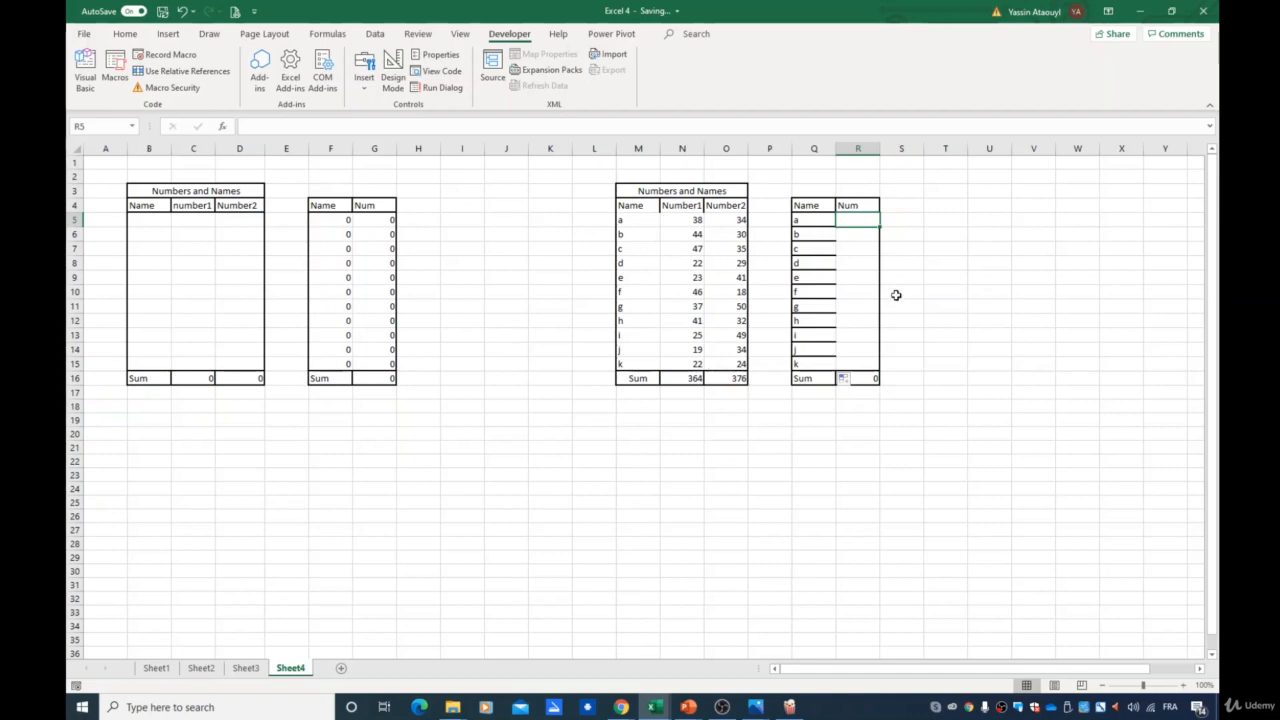
text(=)
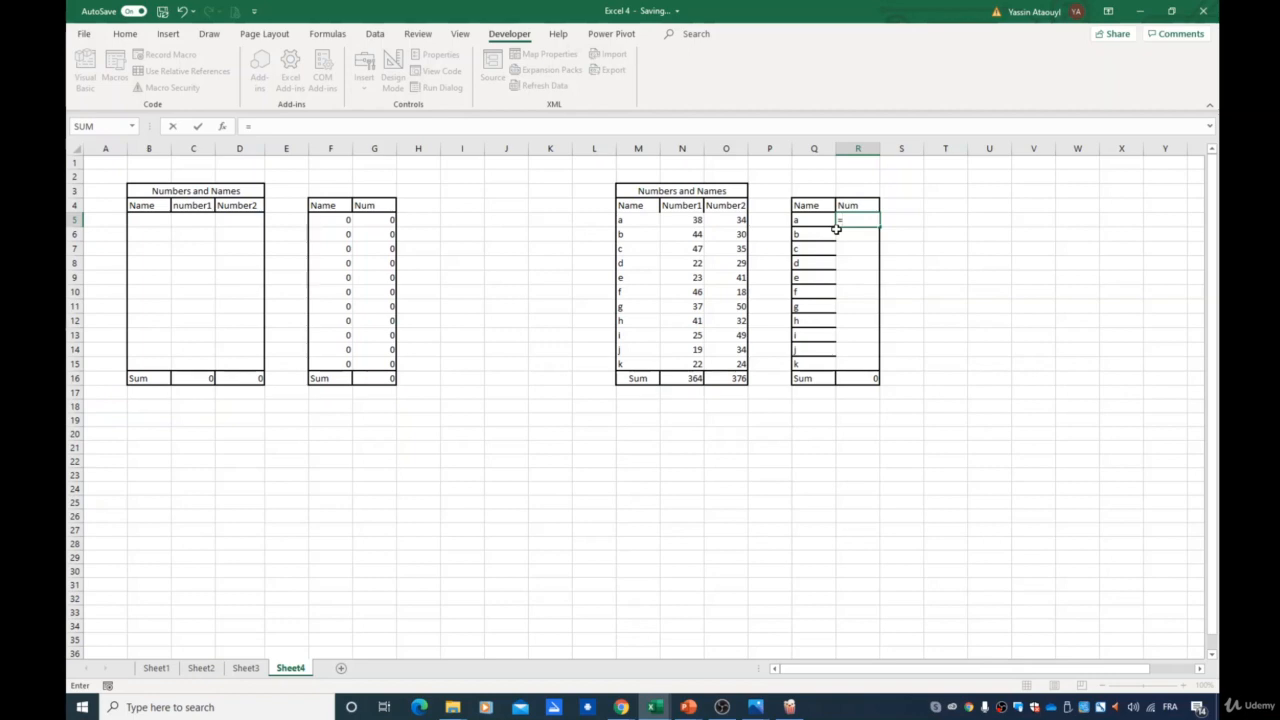
click(690, 220)
text(+)
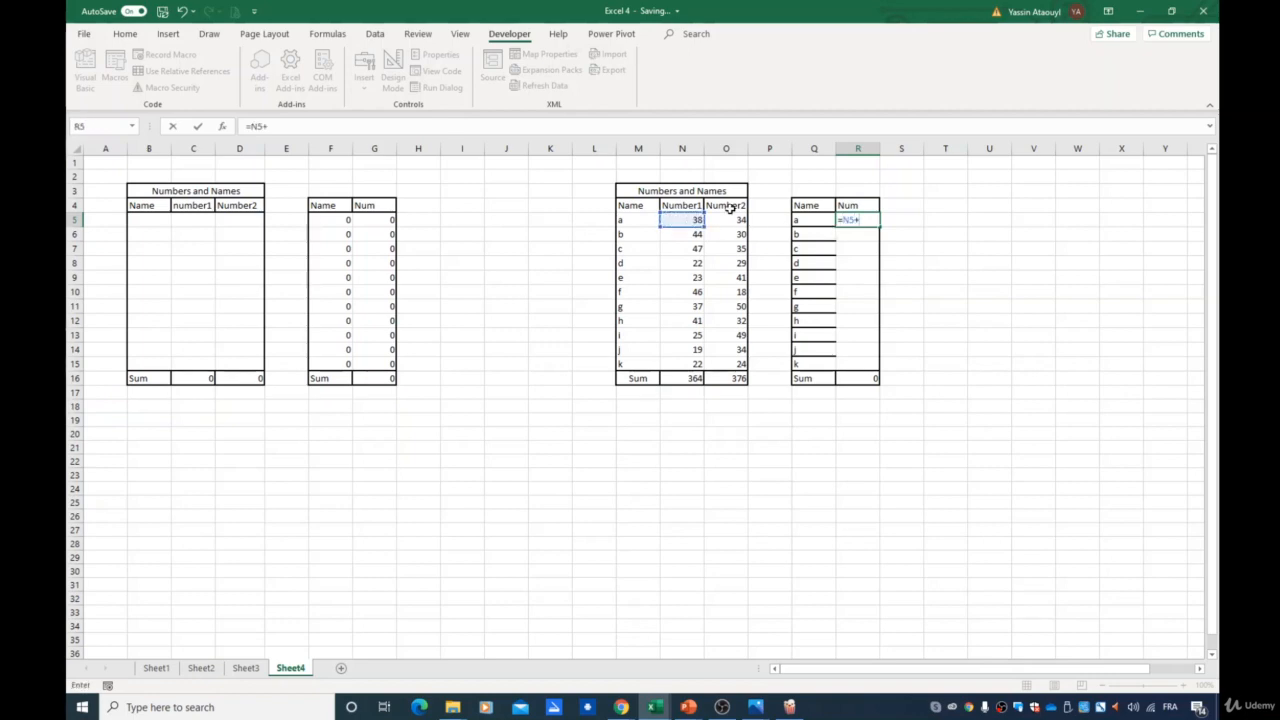
click(729, 219)
key(Return)
click(866, 221)
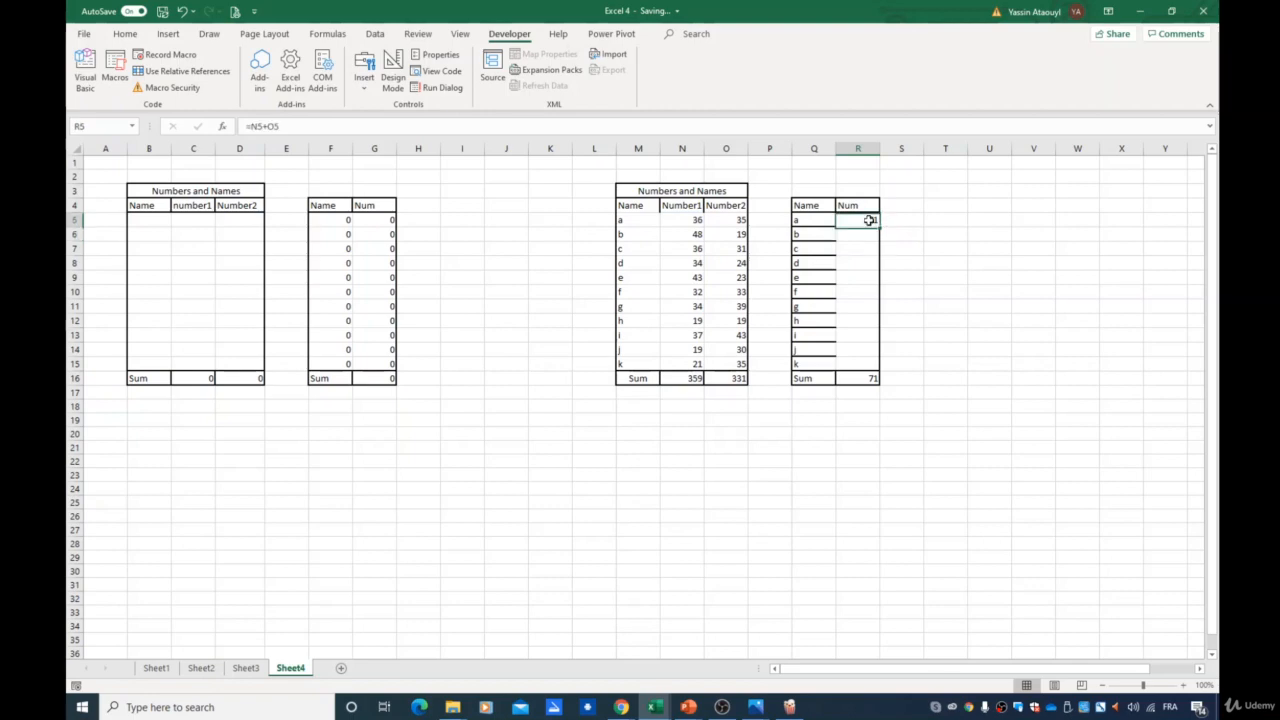
drag(877, 229, 871, 366)
click(960, 381)
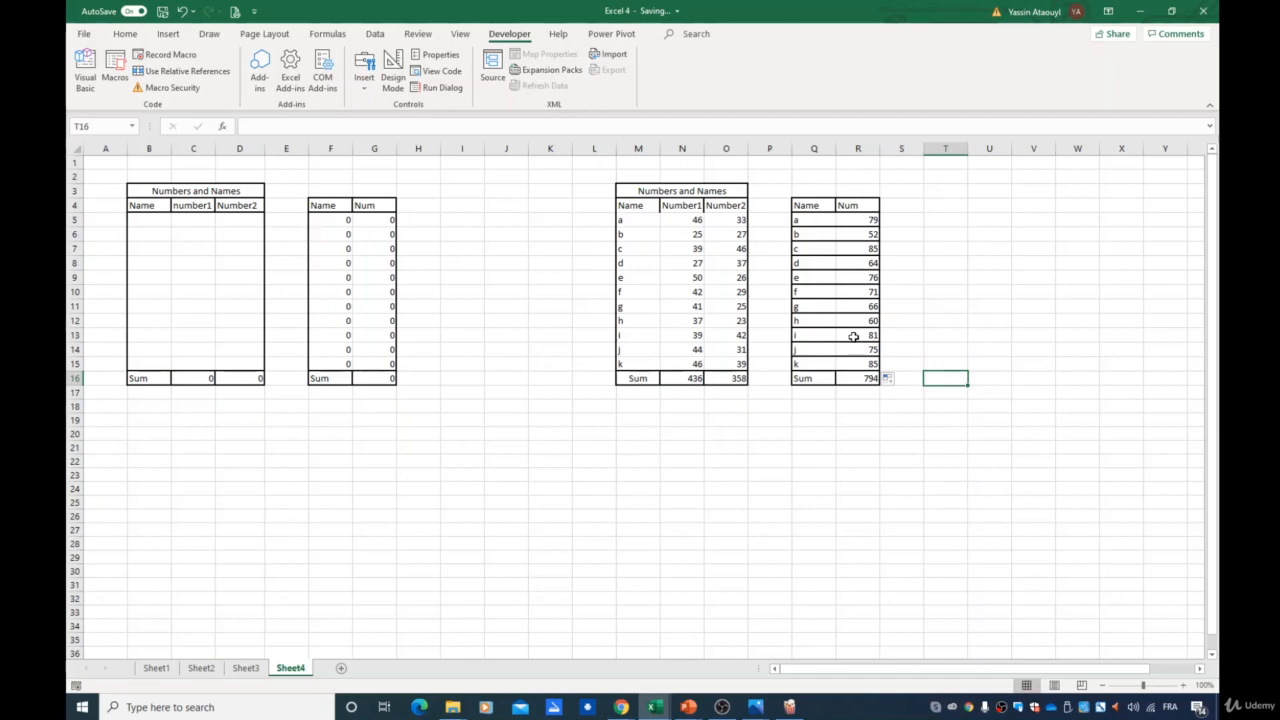
- Select N5:O15 and start recording a macro named graph with relative references turned on
click(168, 34)
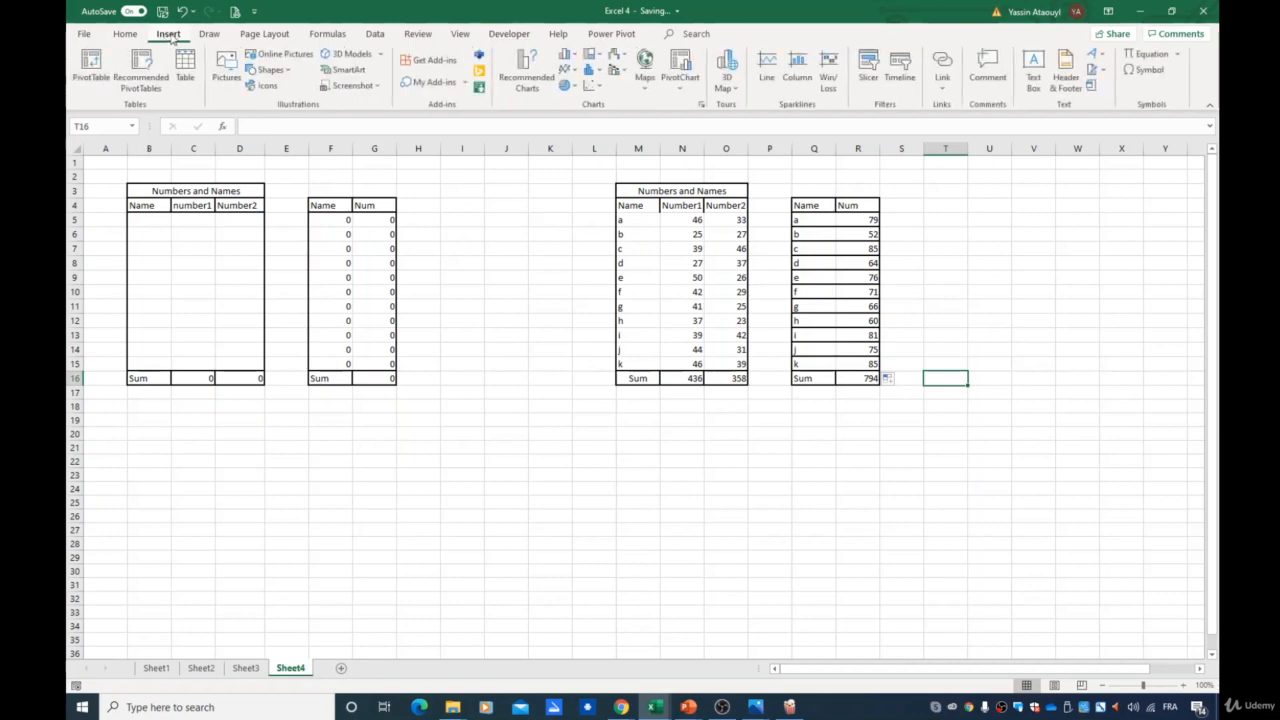
click(716, 473)
drag(680, 218, 720, 363)
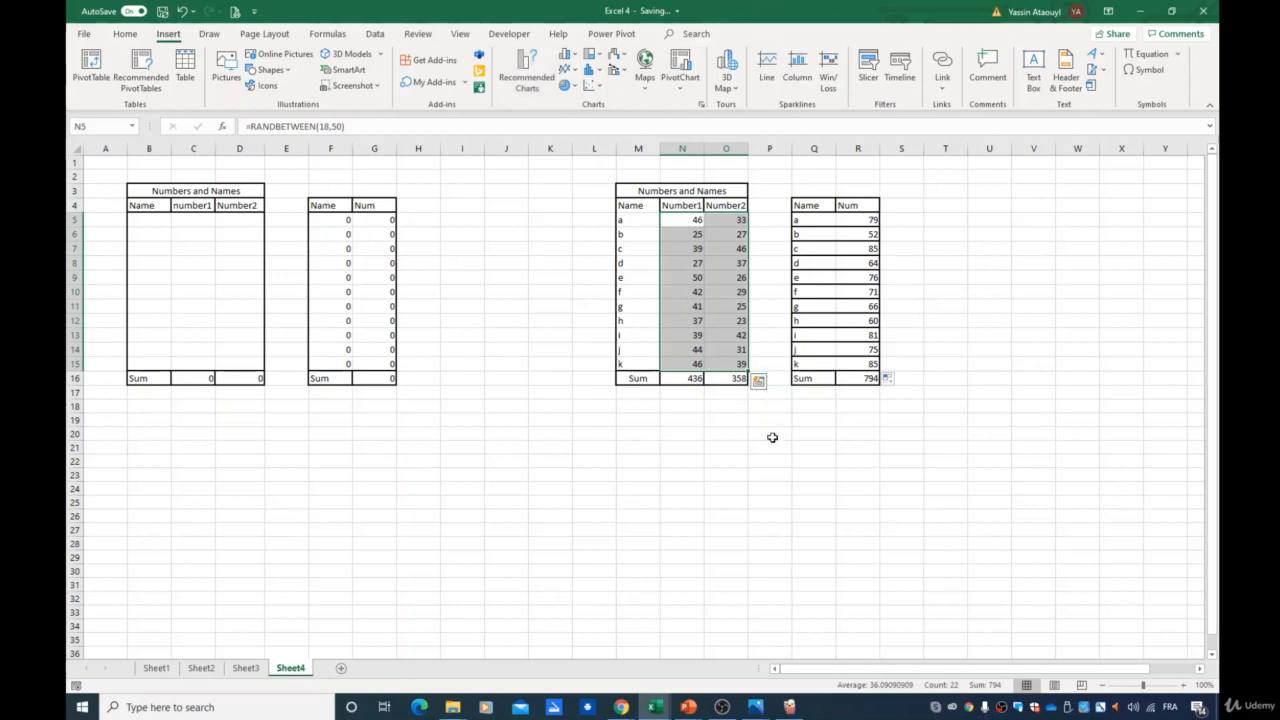
click(509, 33)
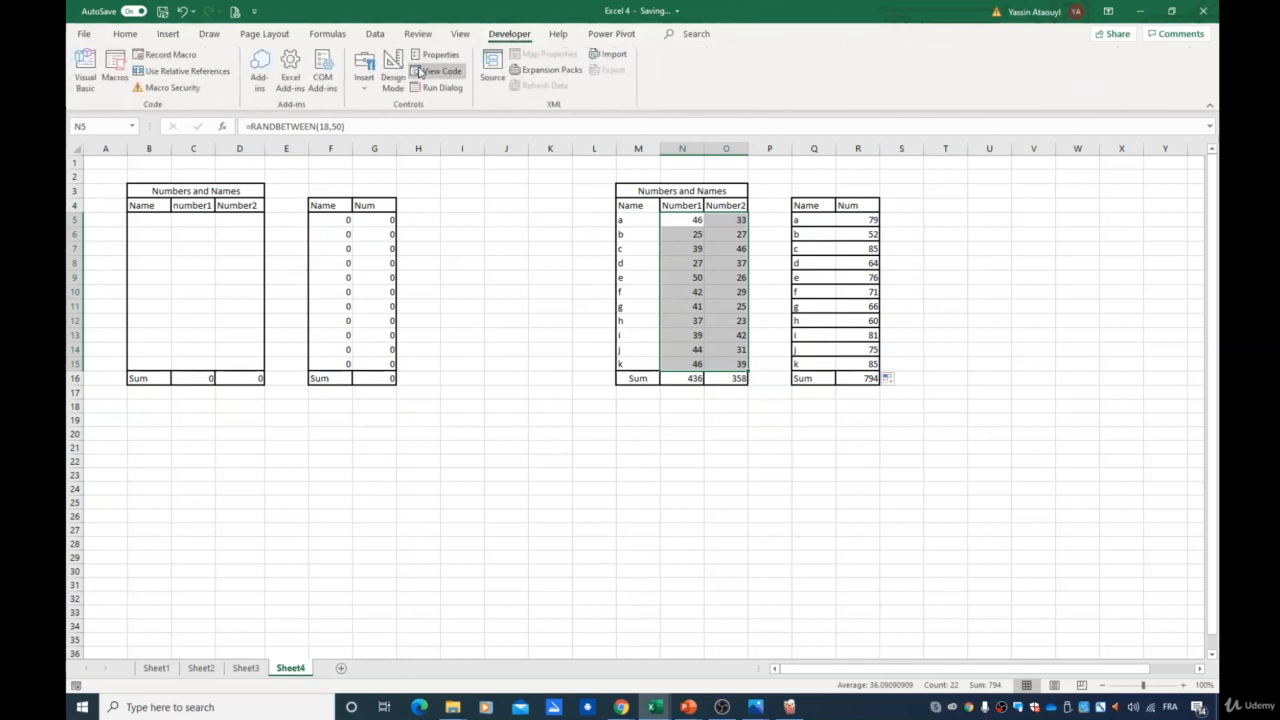
click(180, 71)
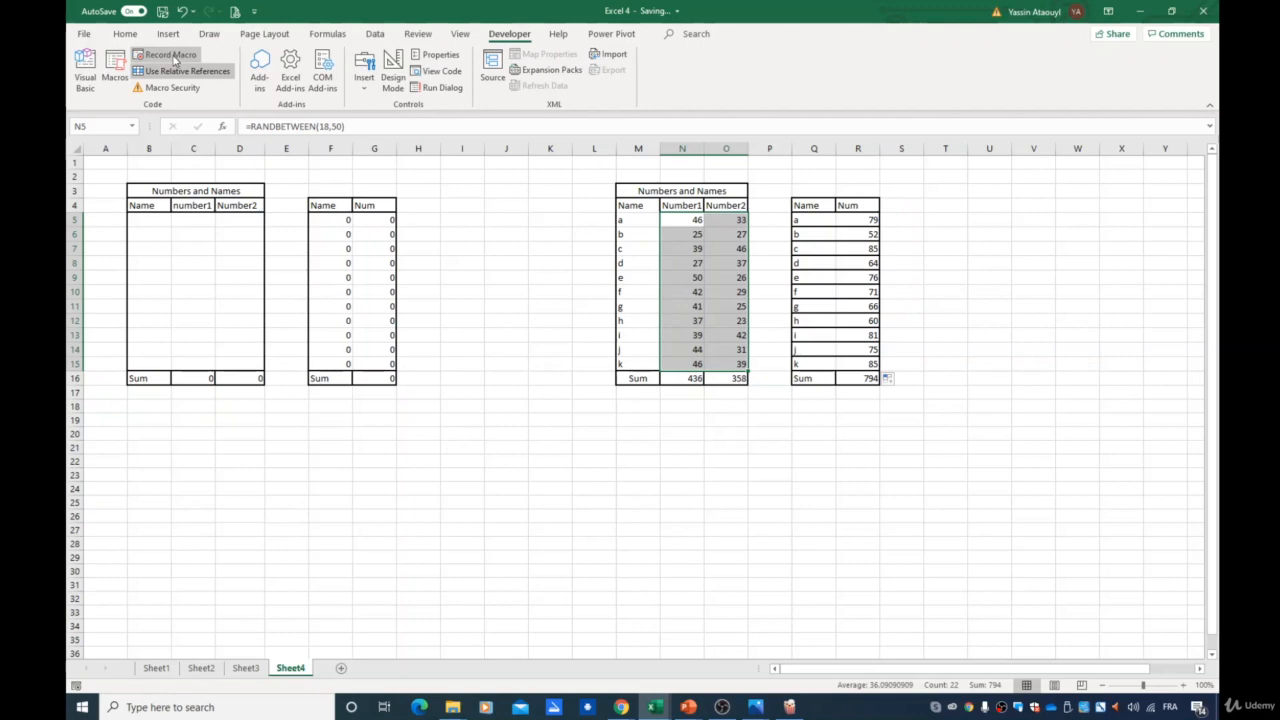
click(173, 56)
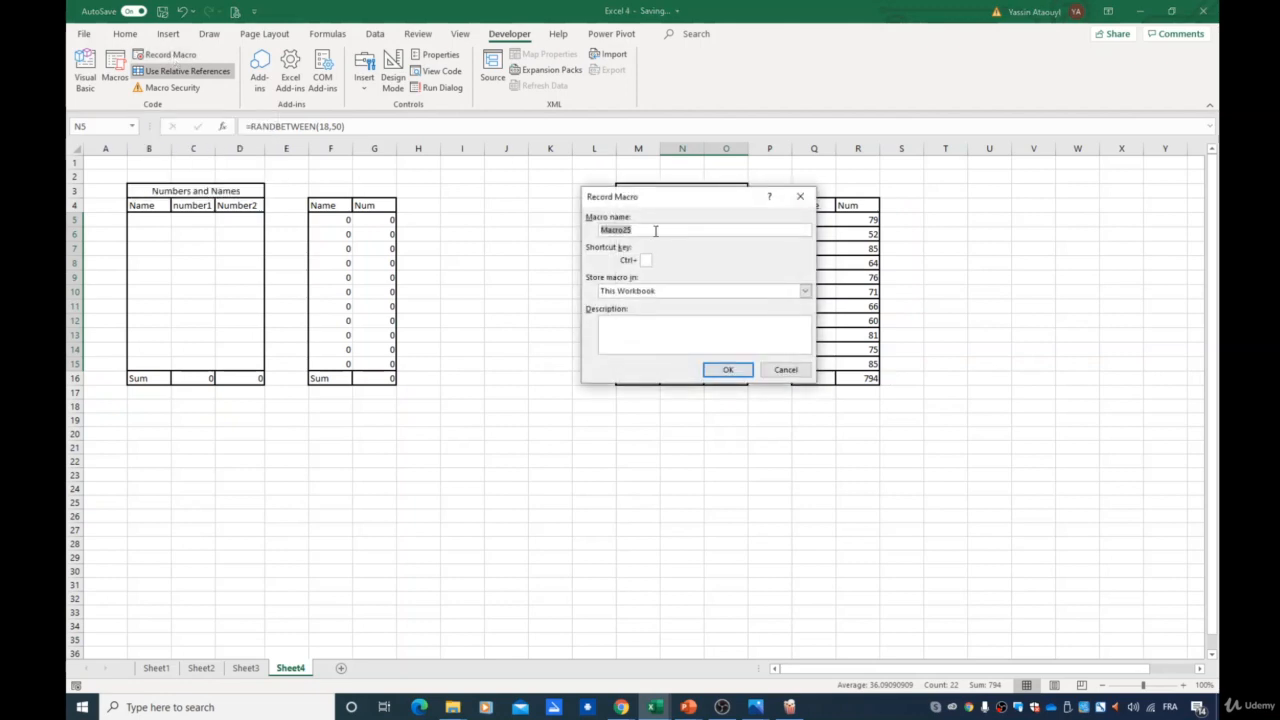
text(graph)
click(728, 370)
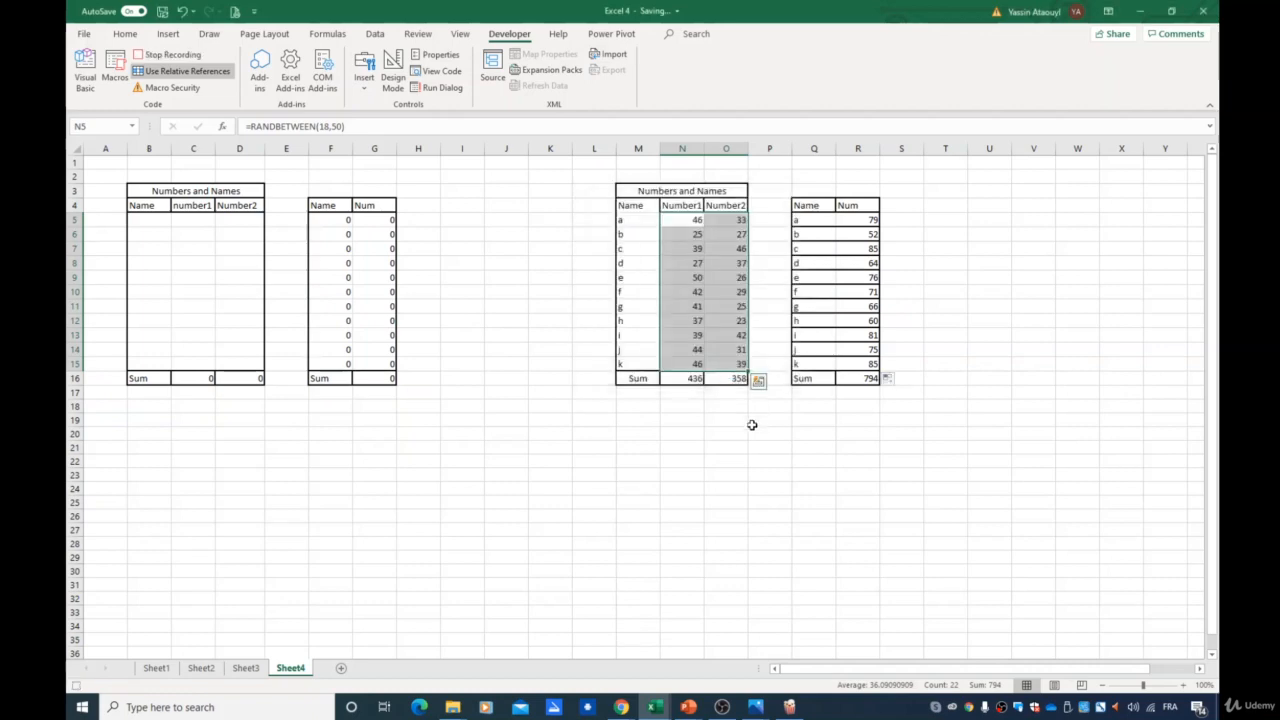
- Insert a recommended clustered column chart from M5:O15 and move it below the table
click(168, 33)
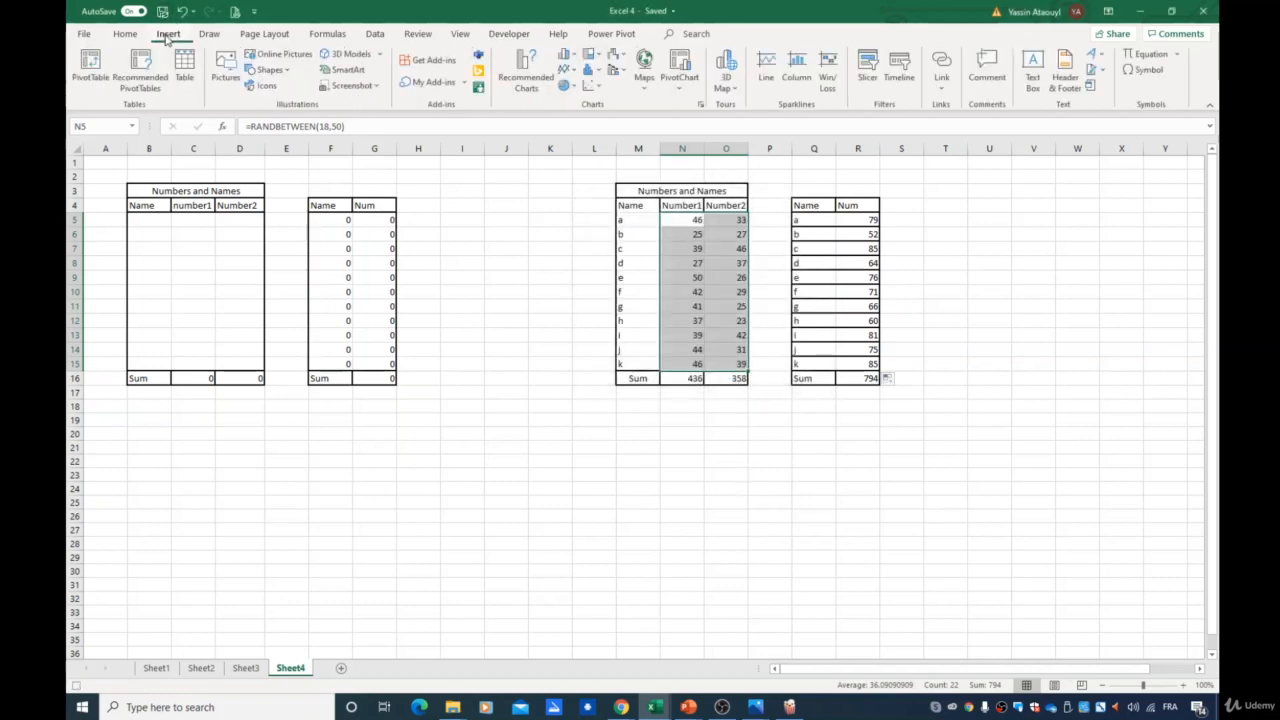
click(690, 219)
drag(690, 219, 735, 292)
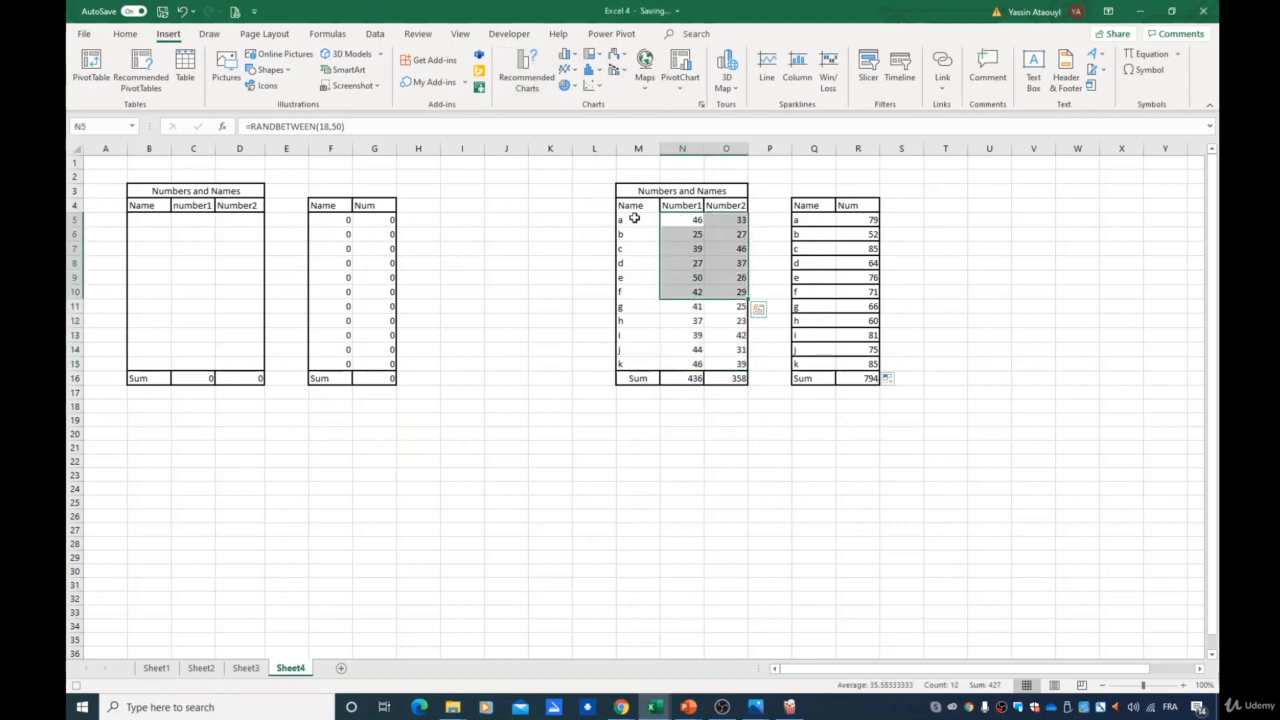
drag(636, 219, 730, 364)
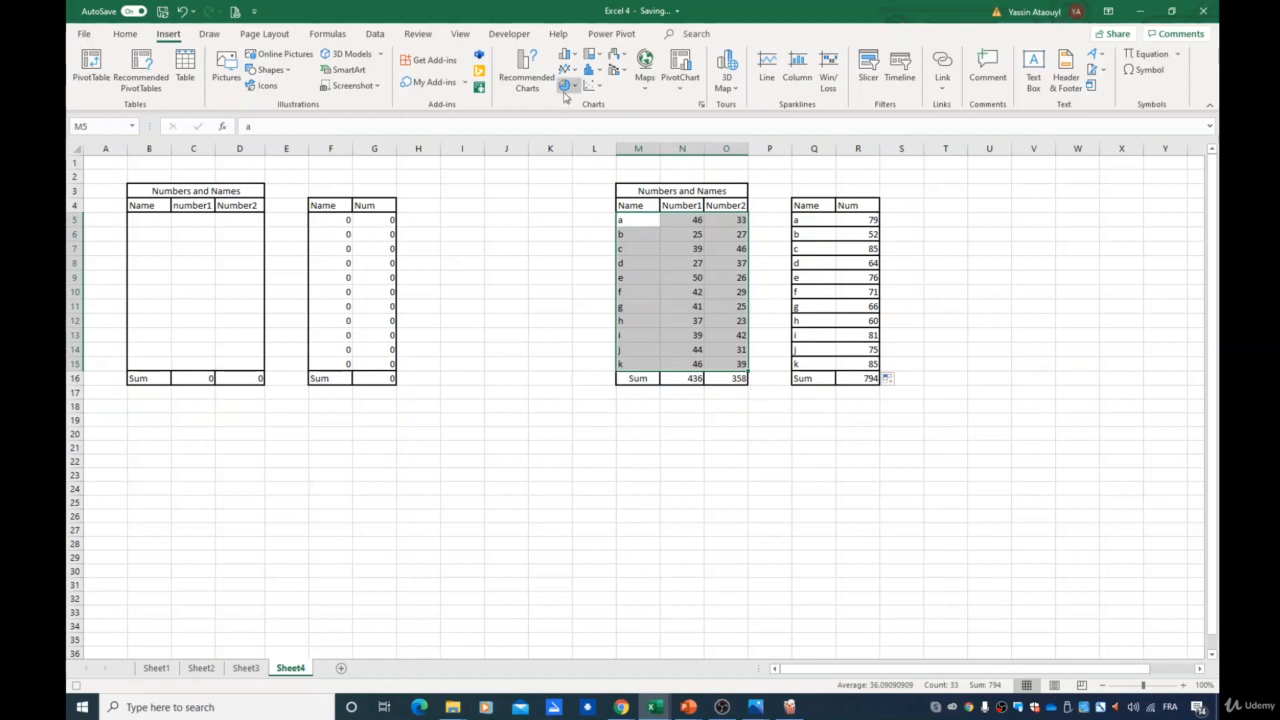
click(527, 76)
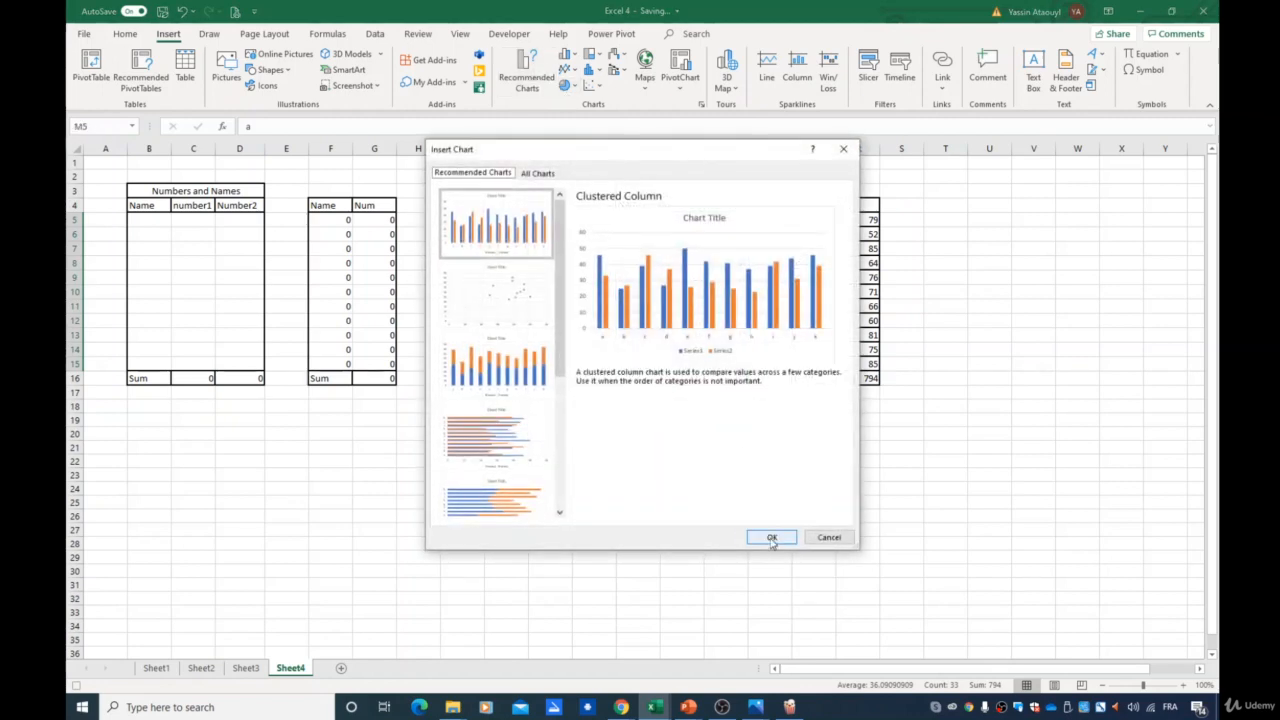
click(771, 537)
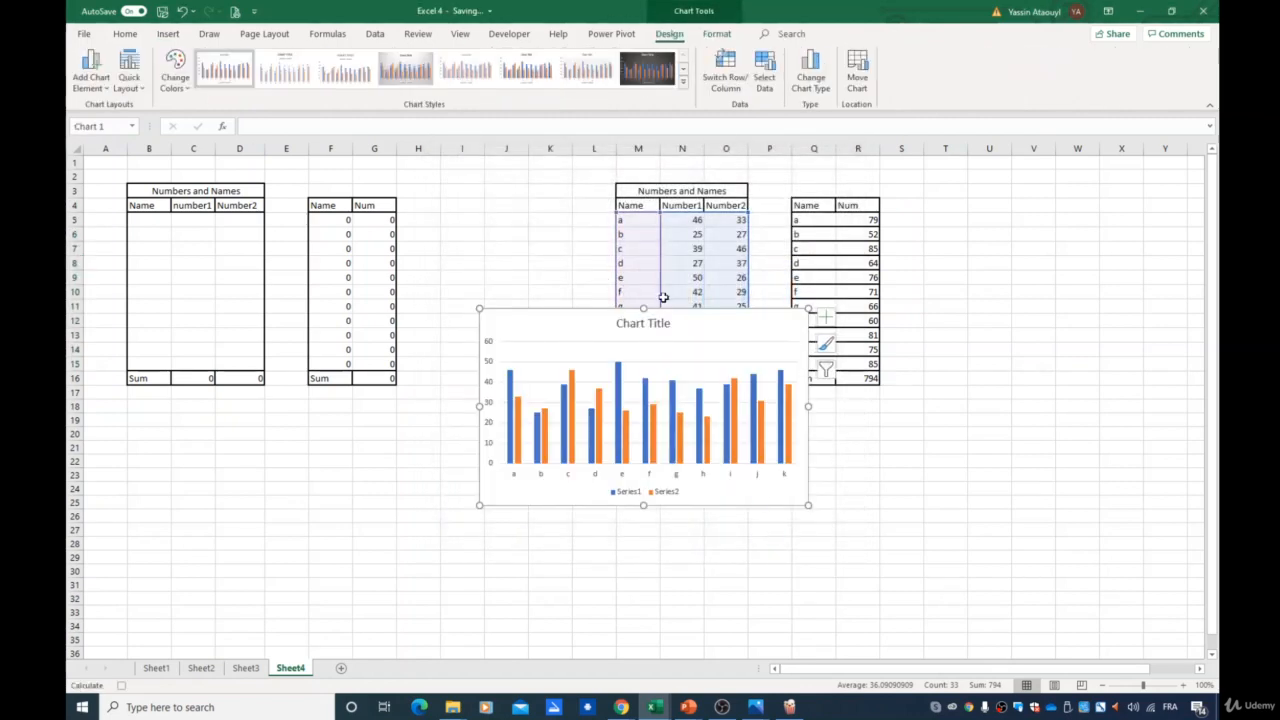
drag(674, 318, 798, 414)
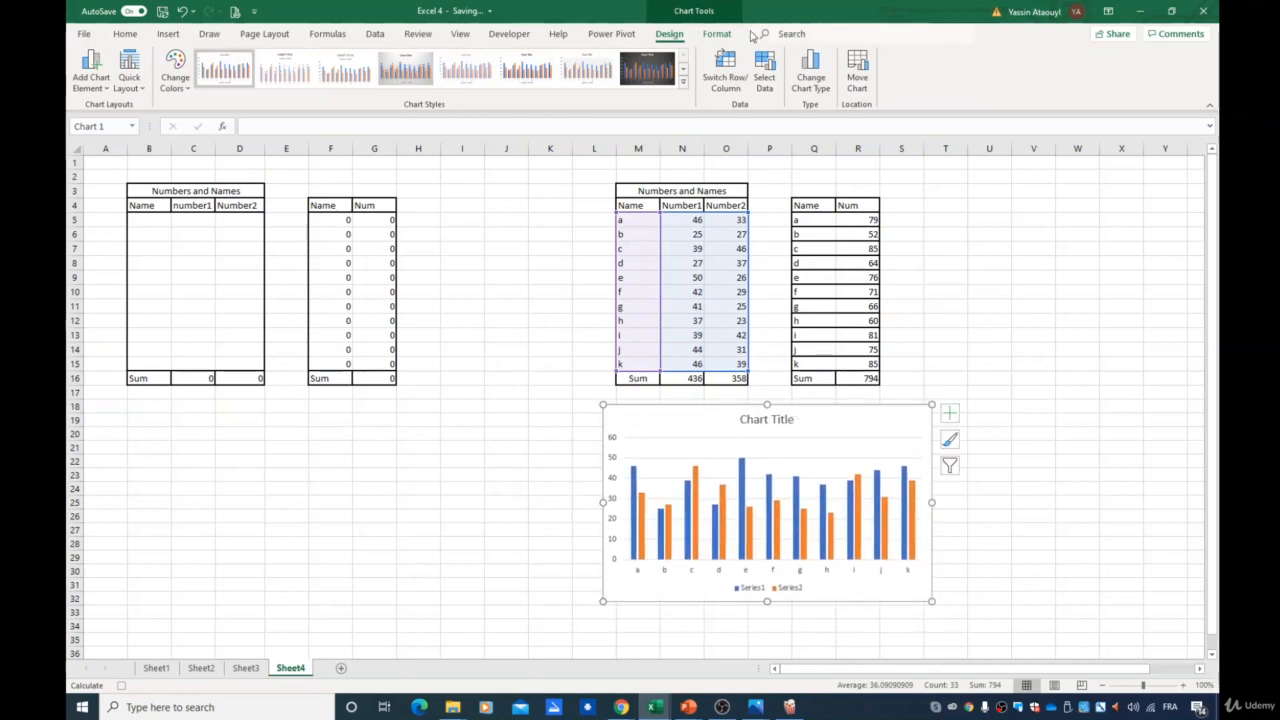
- Stop the macro recording and delete the chart
click(509, 33)
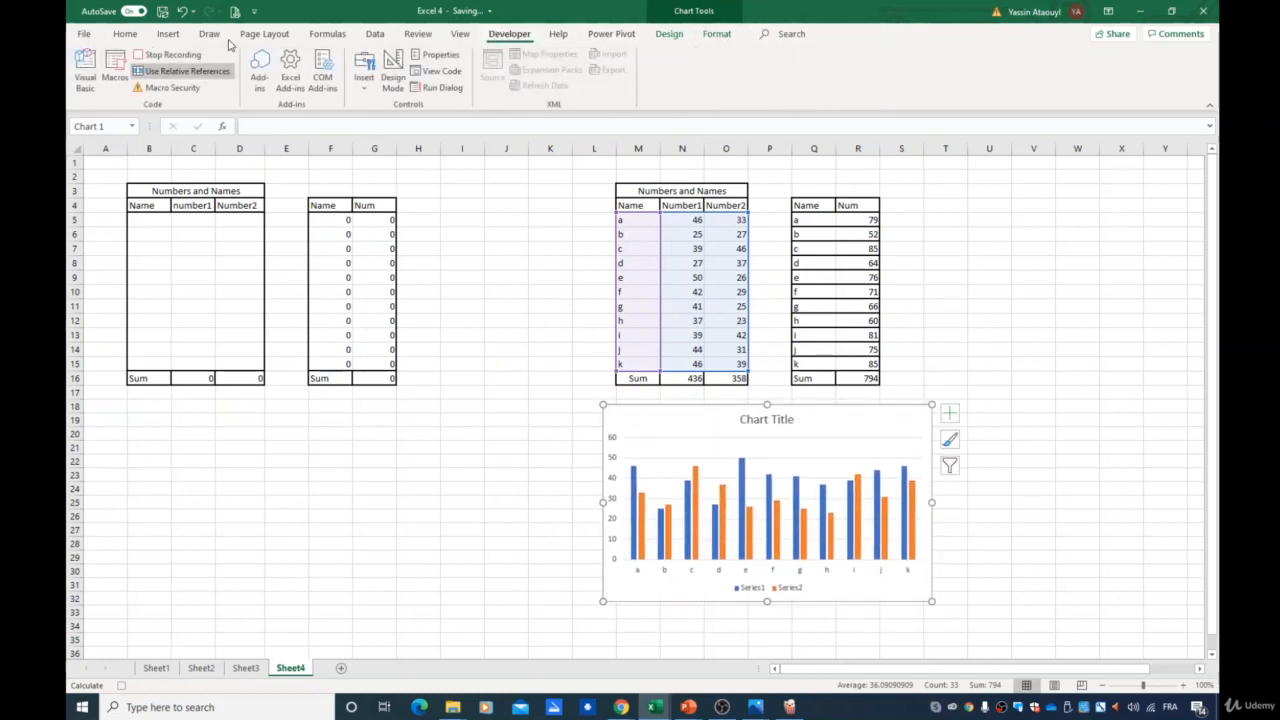
click(177, 75)
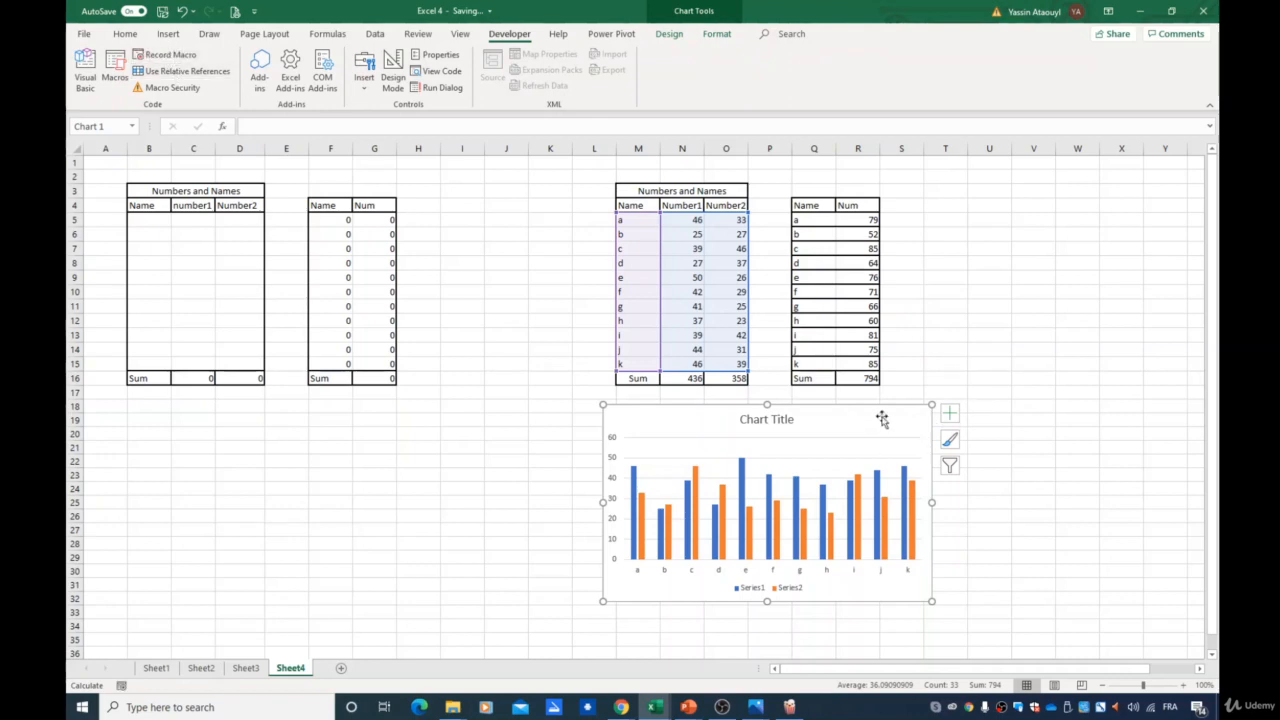
key(Delete)
- Run the graph macro with cell M21 selected and open the debugger on the run-time error
click(638, 447)
click(114, 70)
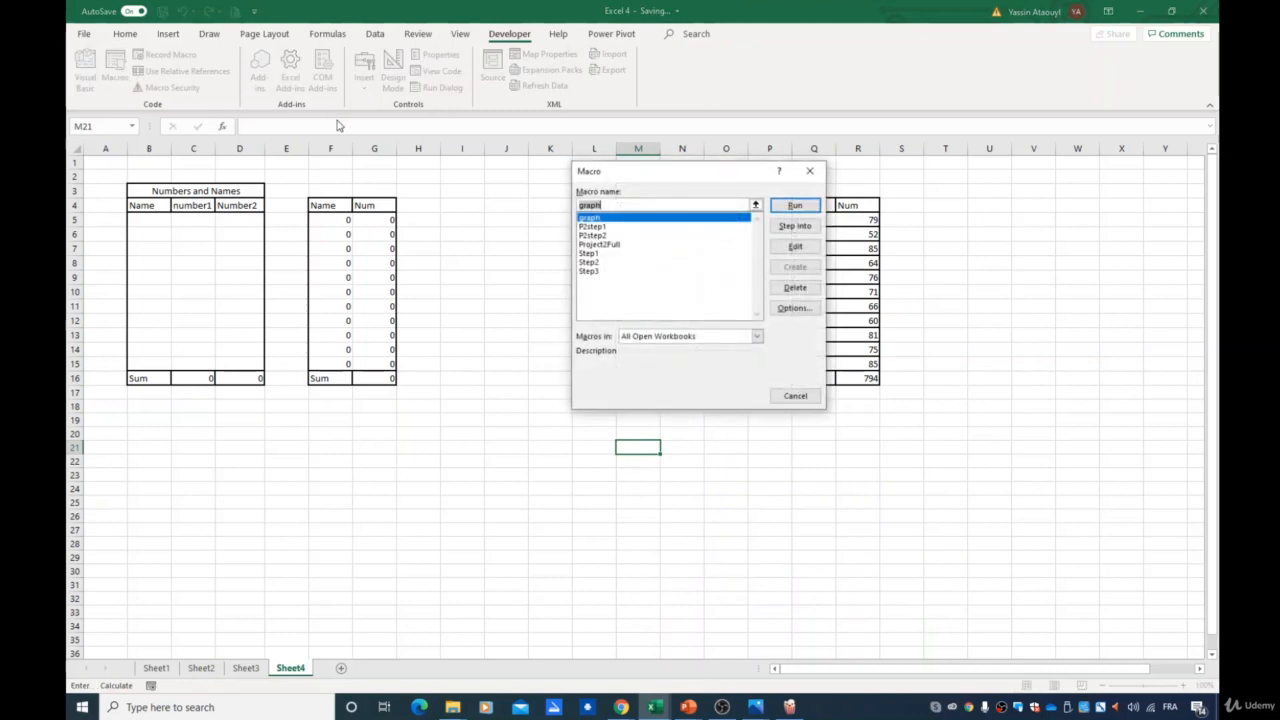
click(792, 205)
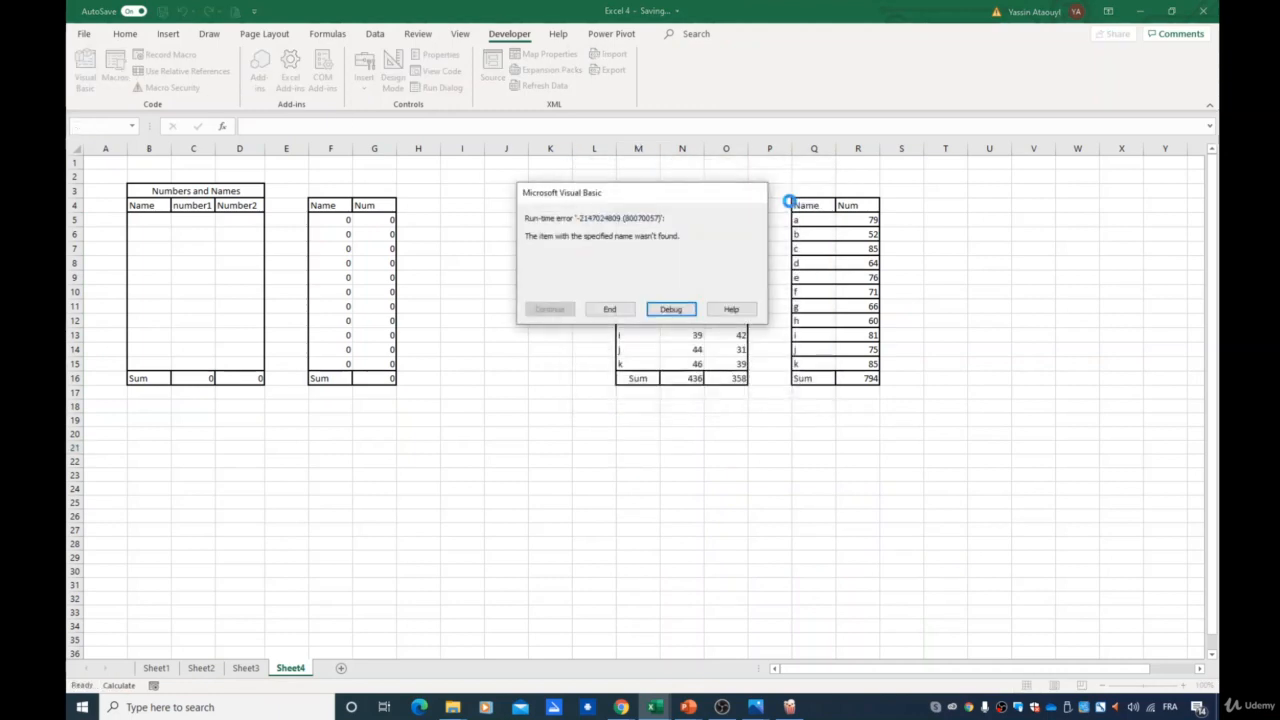
click(610, 312)
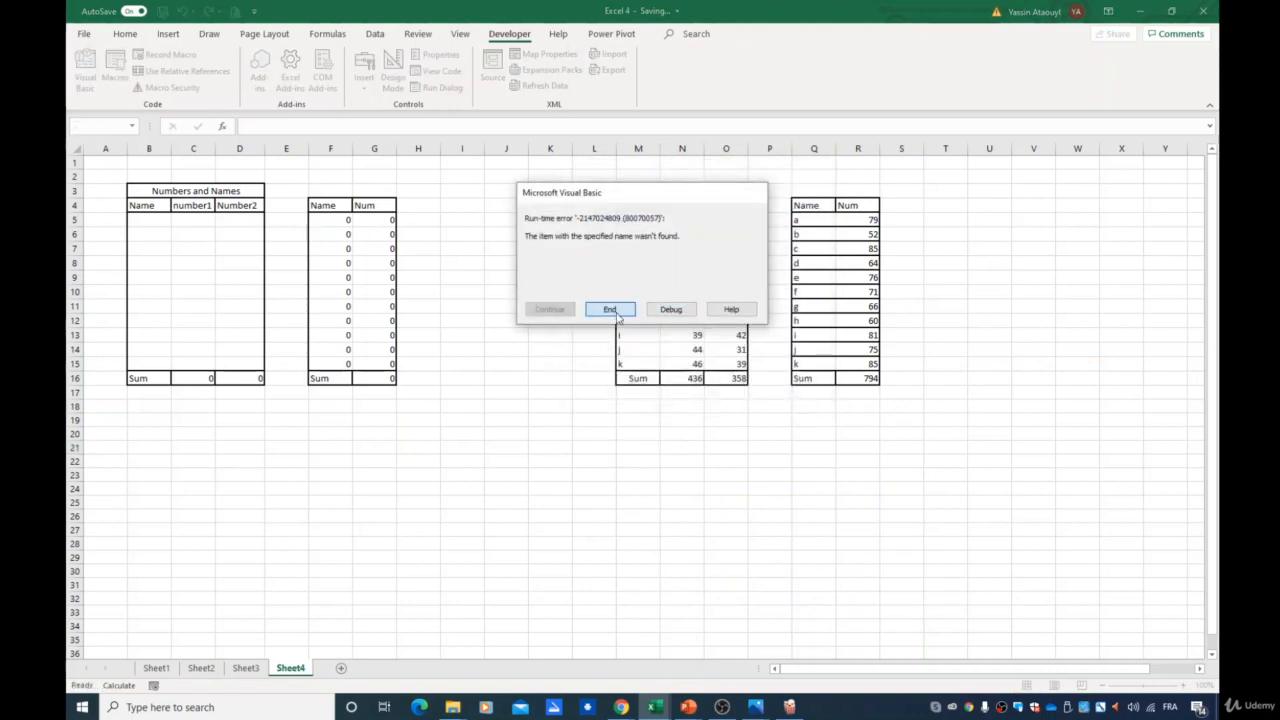
click(670, 310)
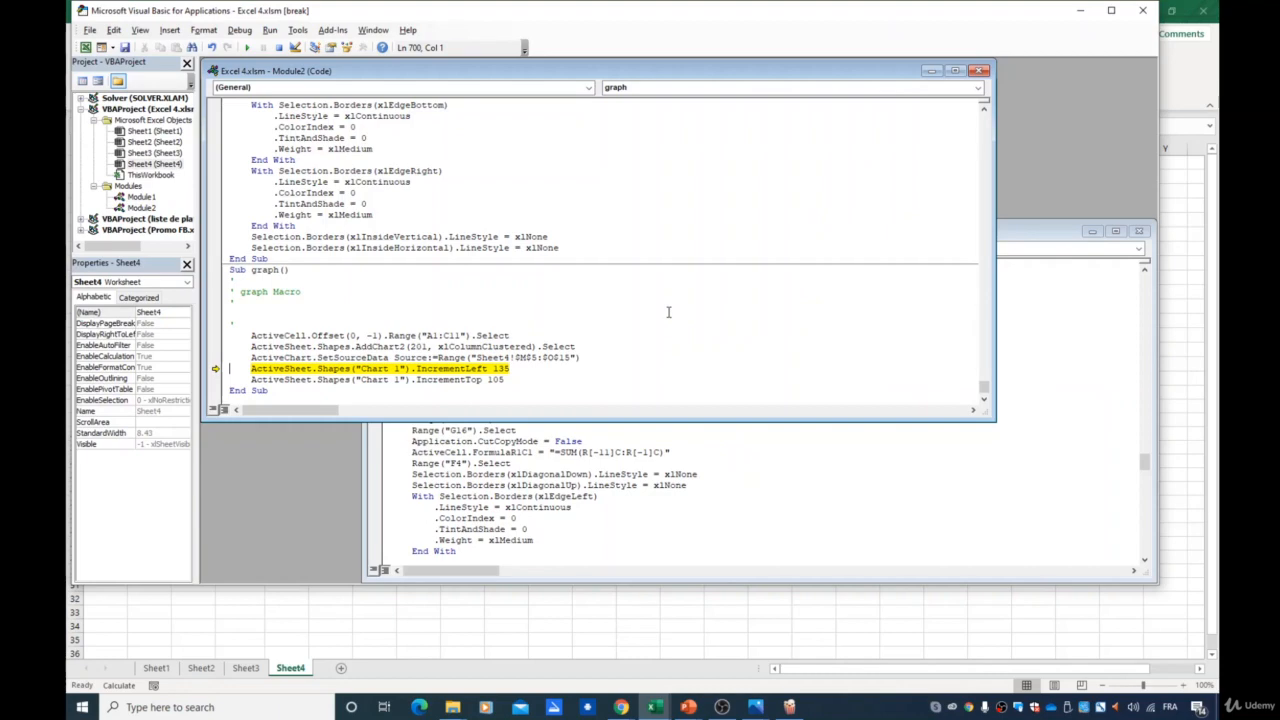
- Close the VBA editor and delete the chart the macro created
click(1142, 10)
click(600, 404)
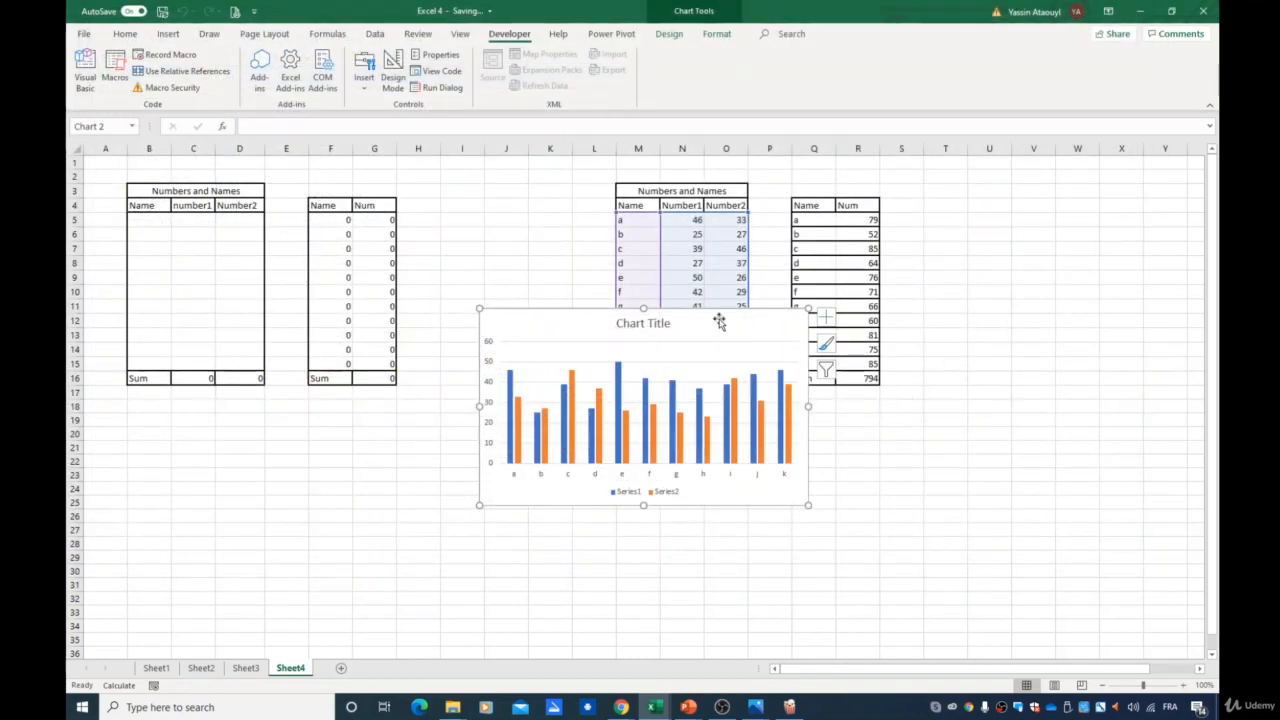
drag(752, 327, 726, 318)
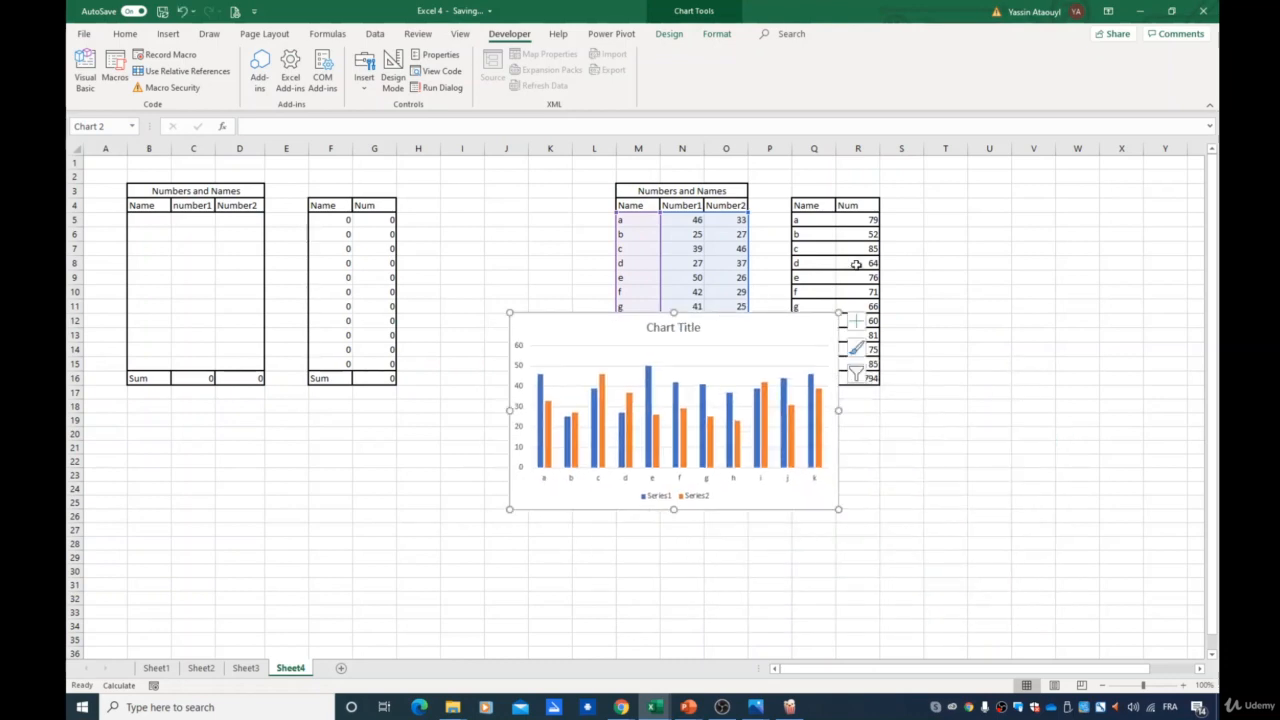
key(Delete)
click(1021, 305)
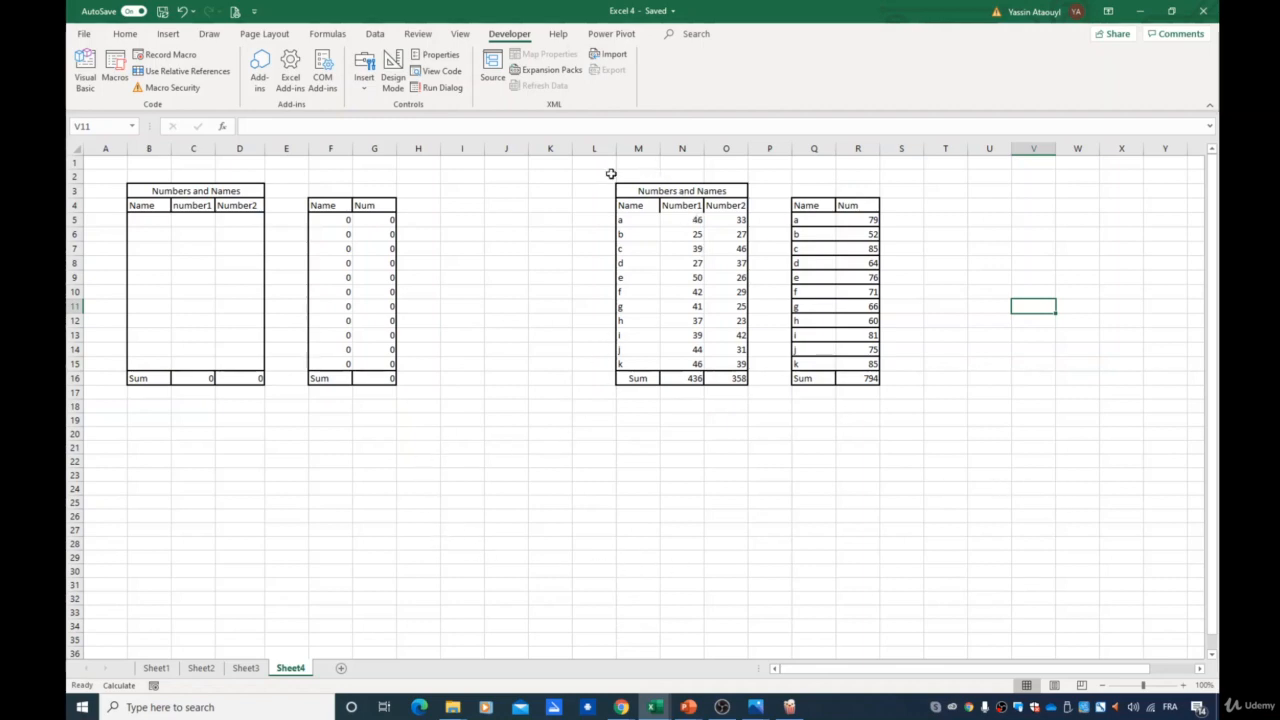
- Run the Project2Full macro with cell F28 selected
drag(608, 174, 915, 424)
click(330, 544)
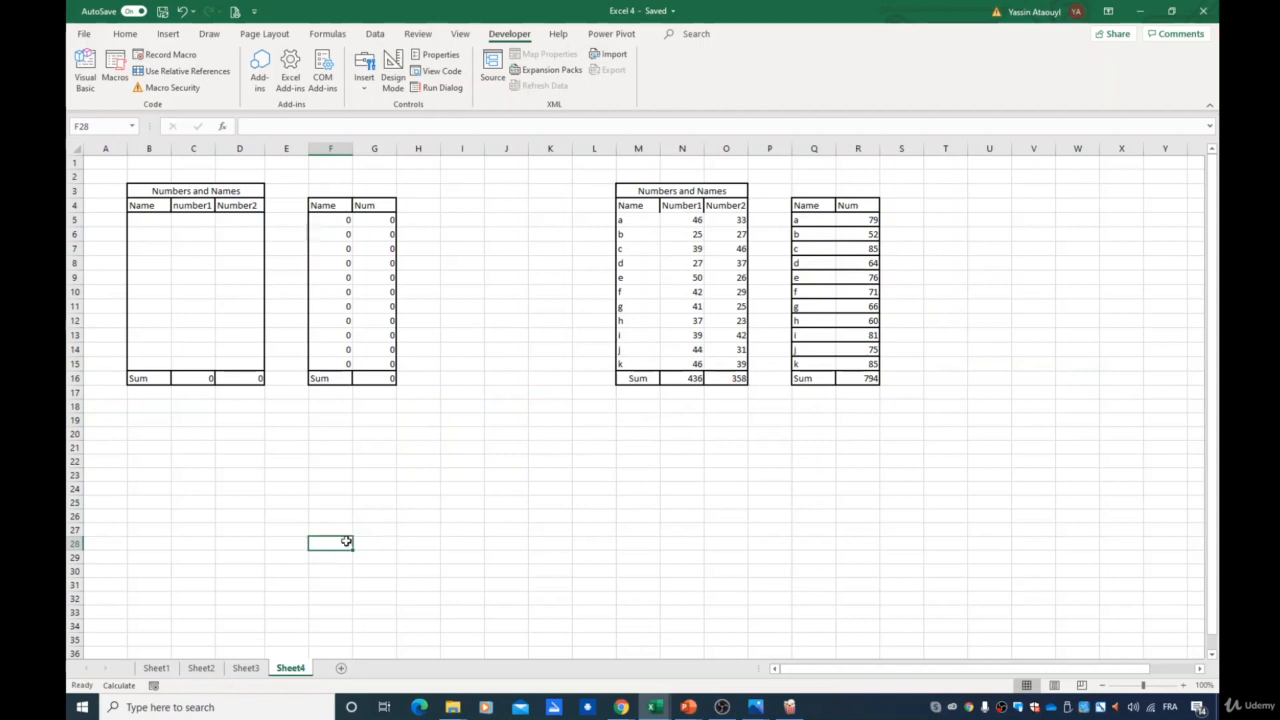
click(118, 78)
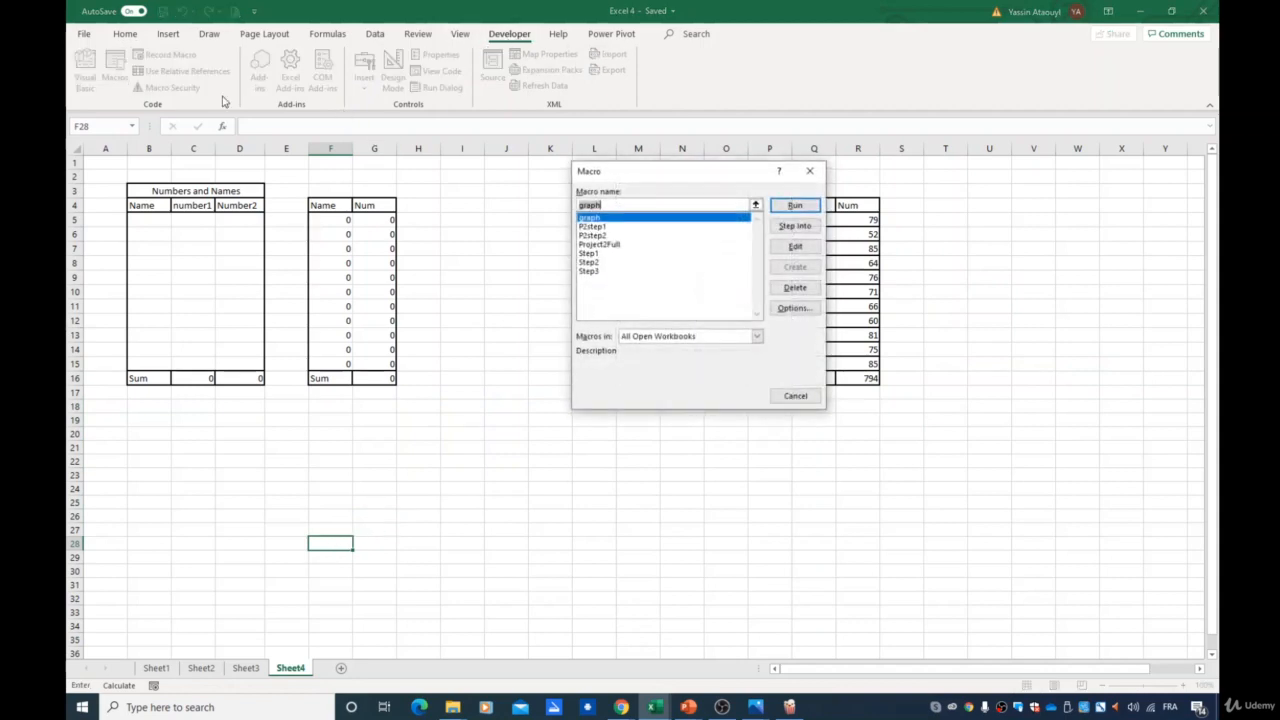
click(624, 244)
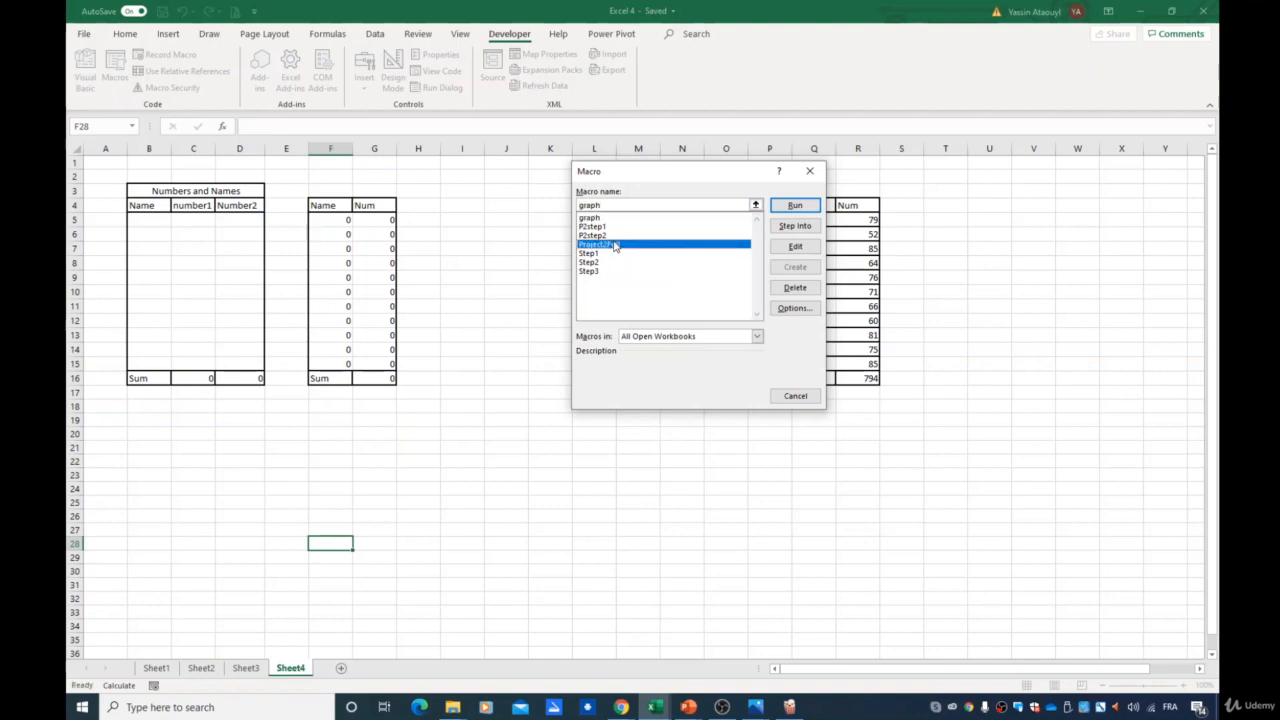
click(793, 205)
- Run the Project2Full macro again with cell R22 selected
scroll(526, 417, up, 6)
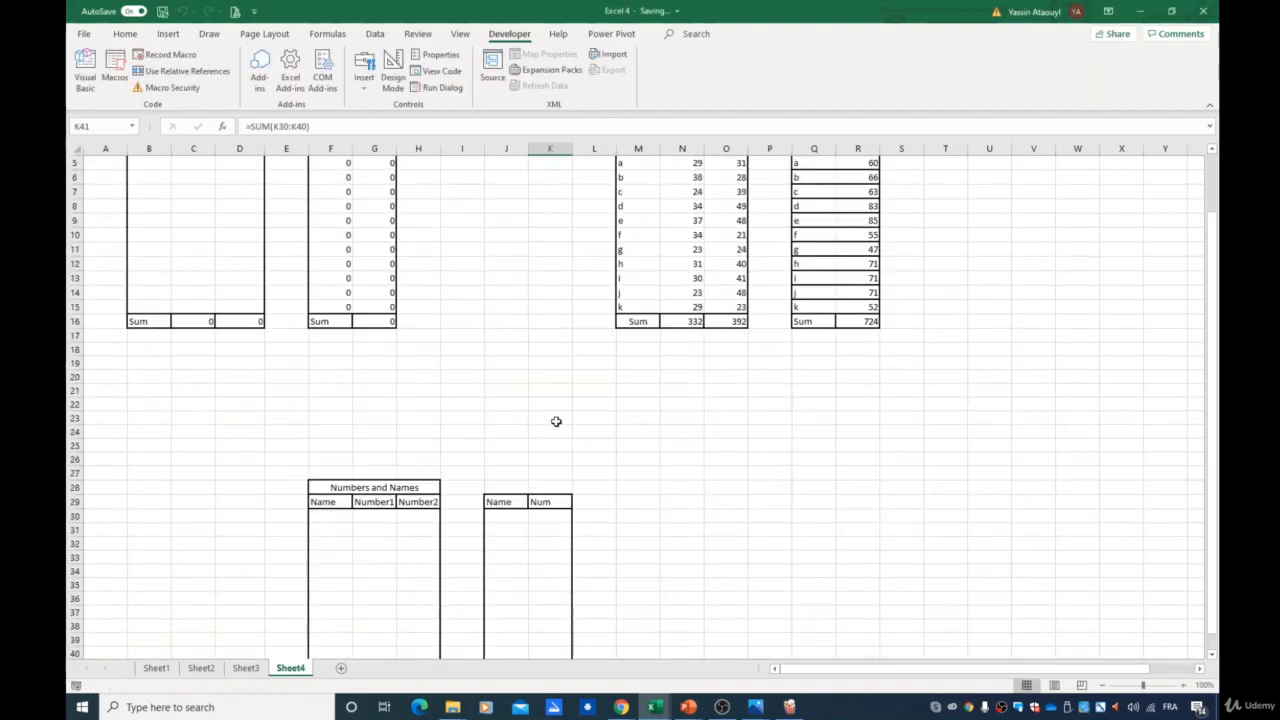
scroll(500, 426, down, 1)
click(864, 357)
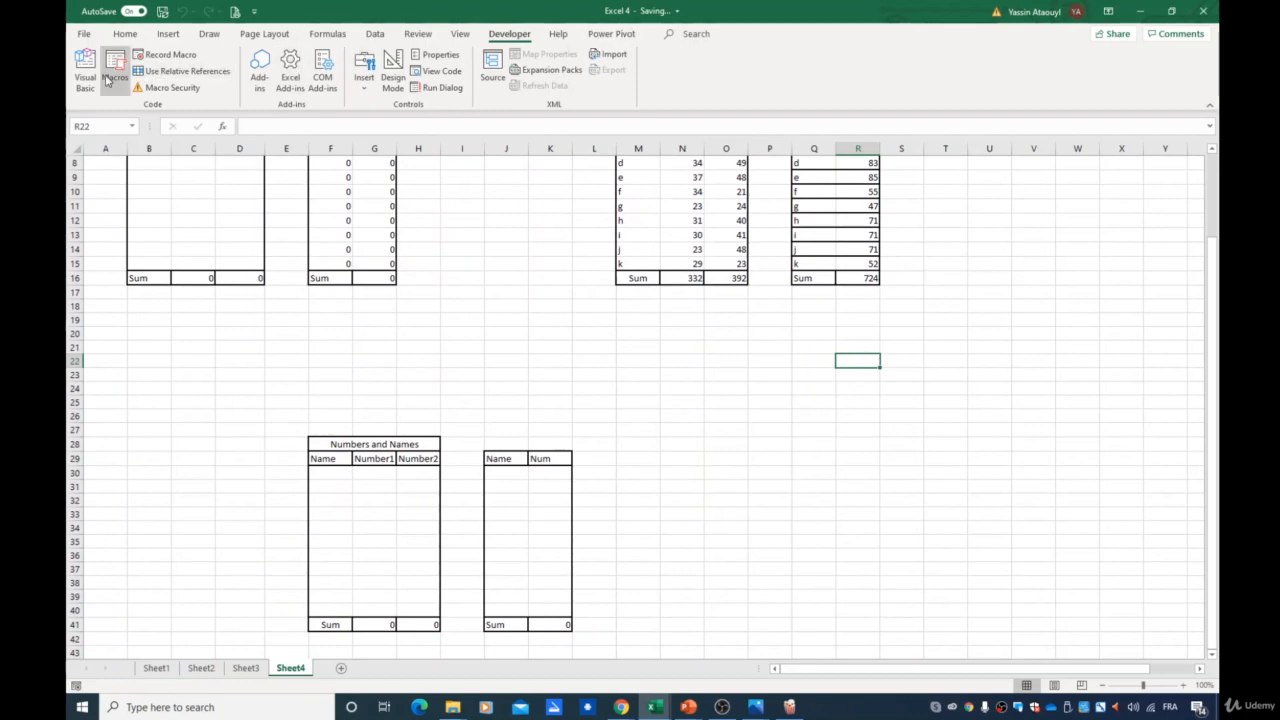
click(114, 72)
click(600, 245)
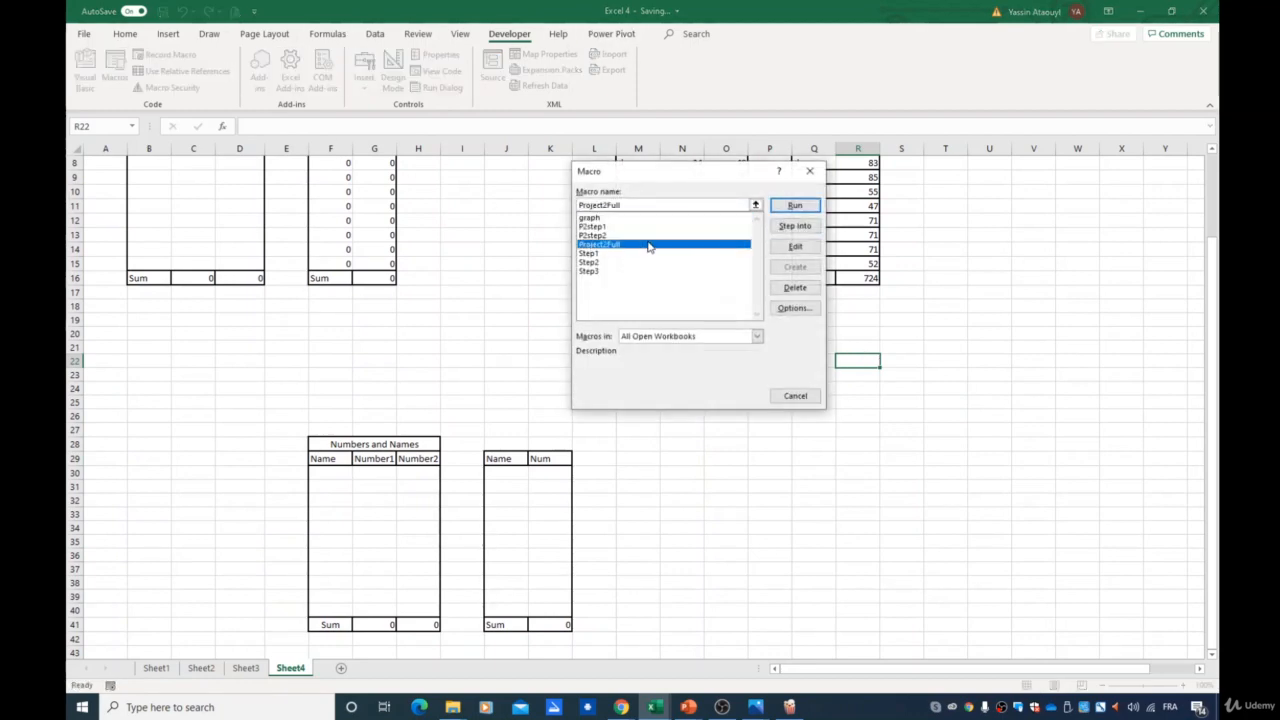
click(793, 205)
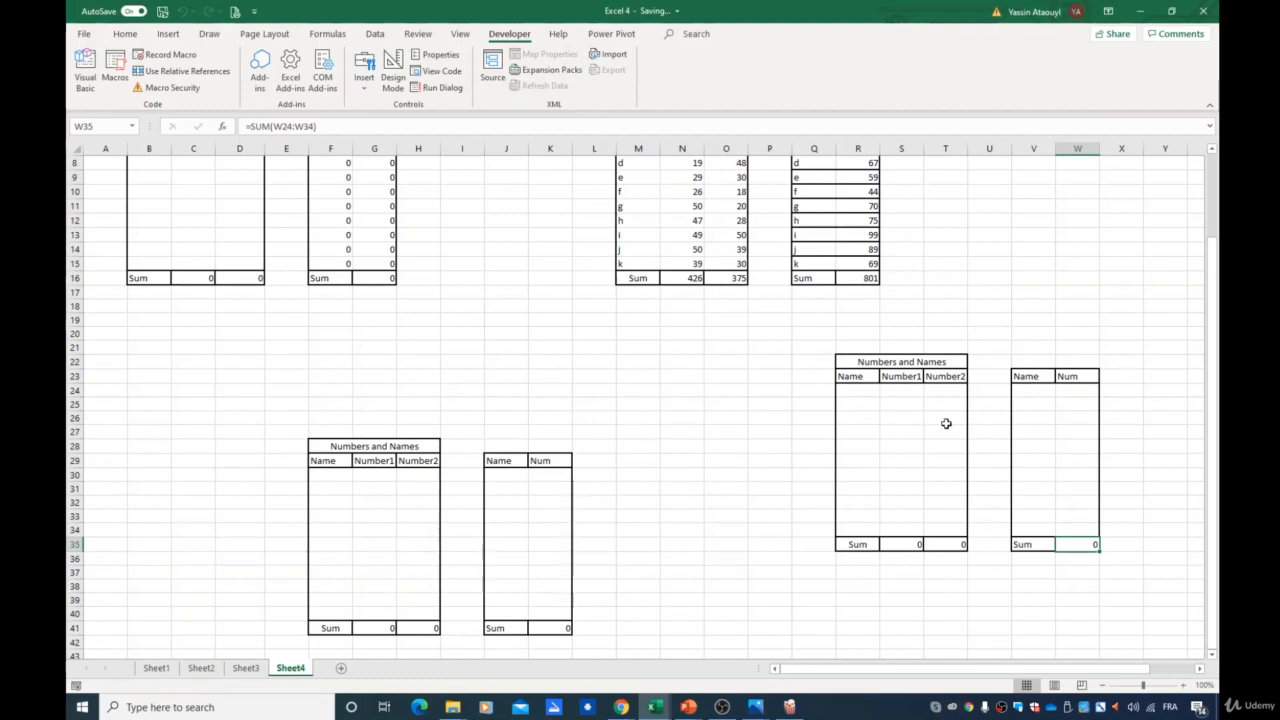
scroll(946, 490, up, 1)
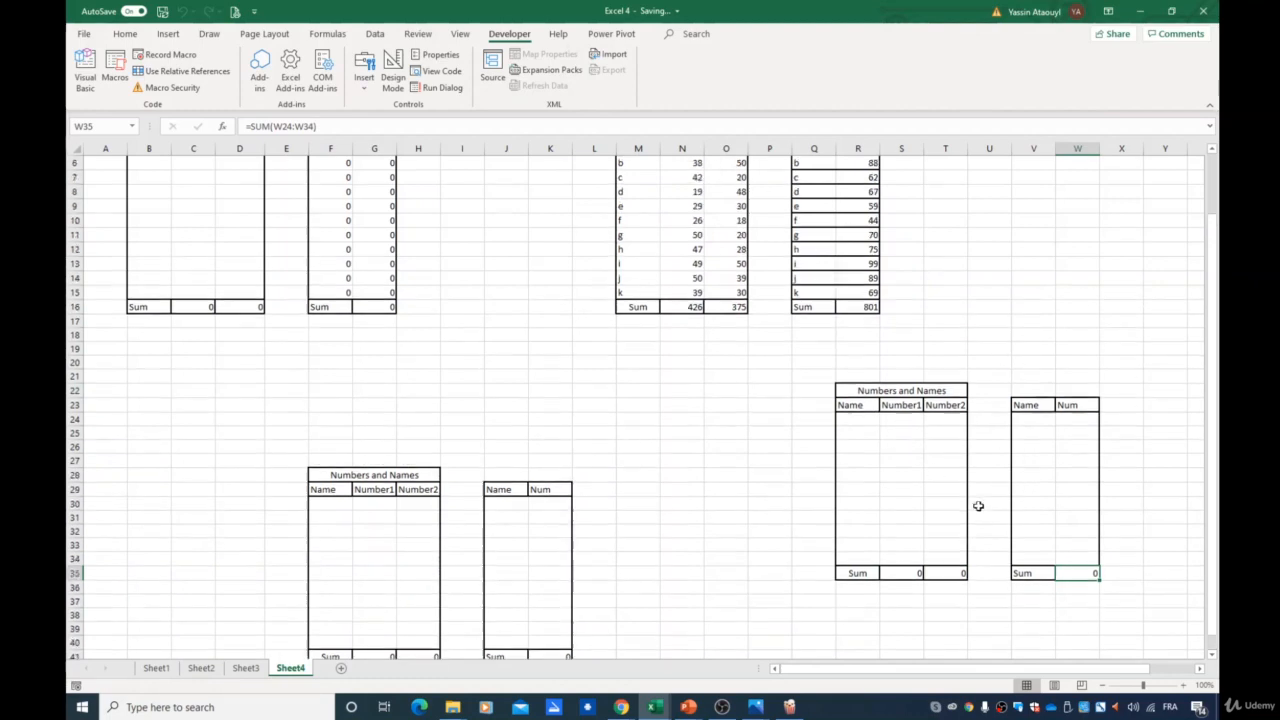